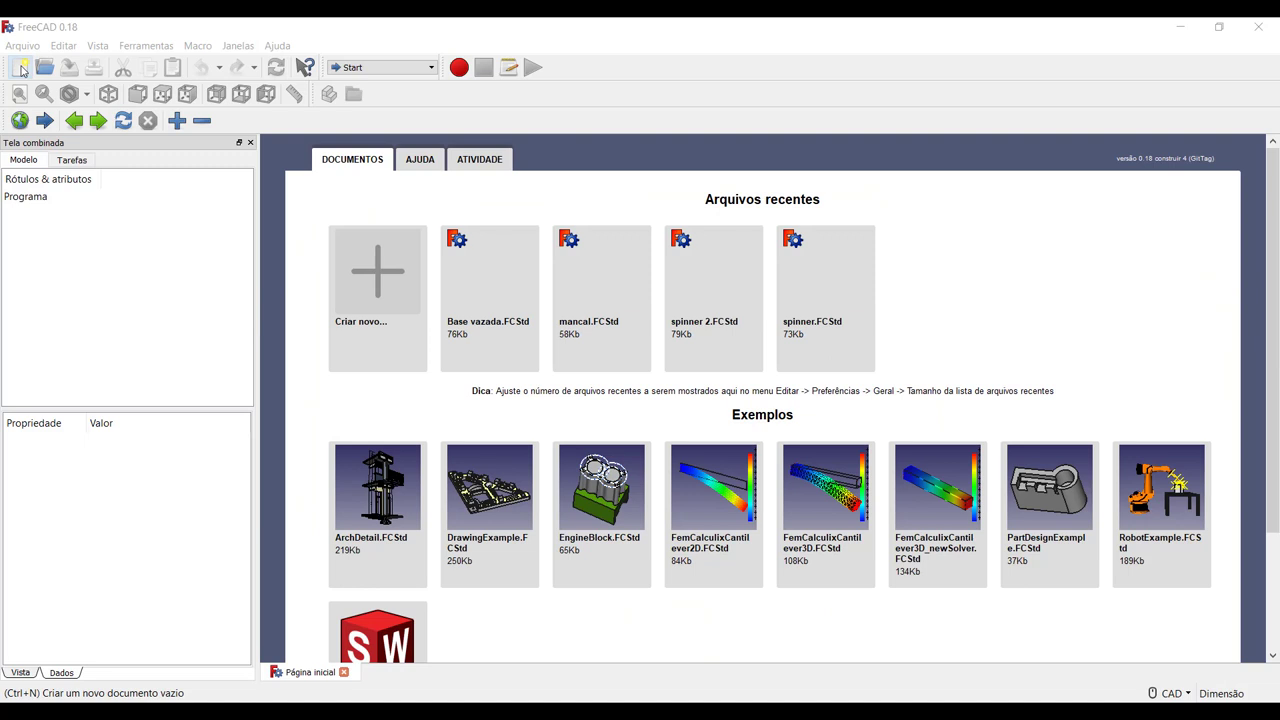
Create a new empty document and switch to the Part Design workbench
click(21, 70)
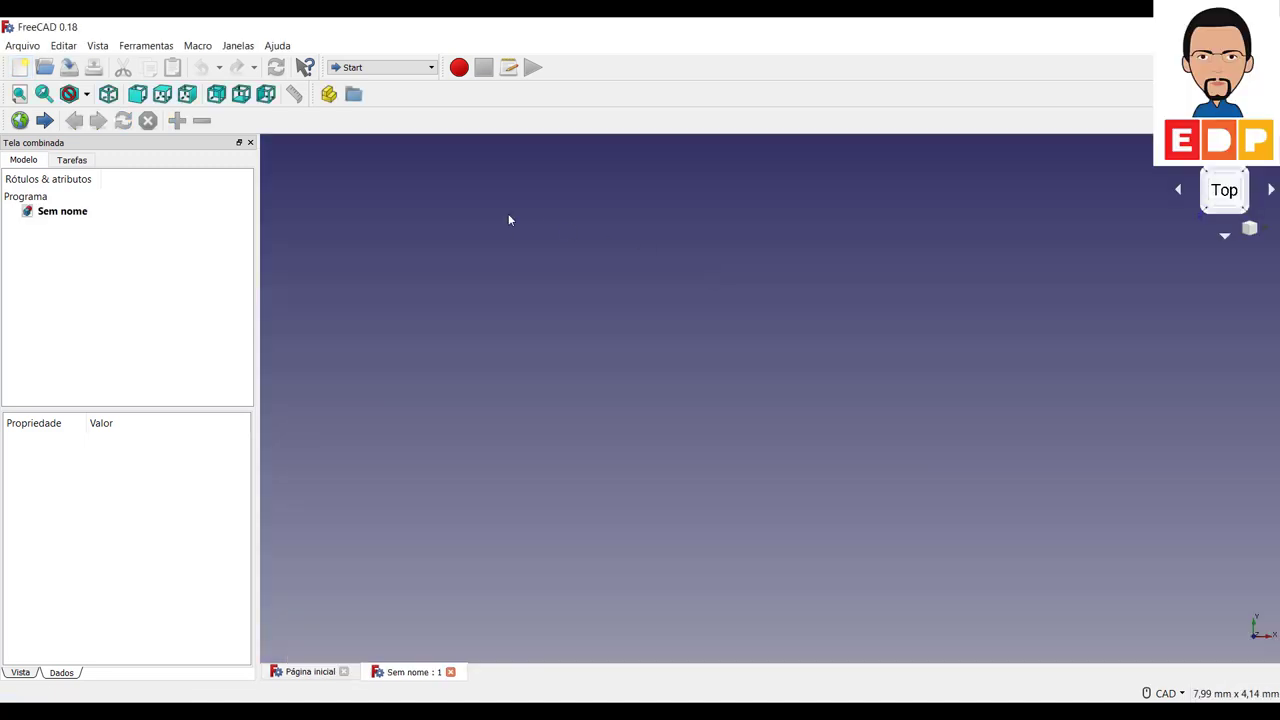
click(389, 70)
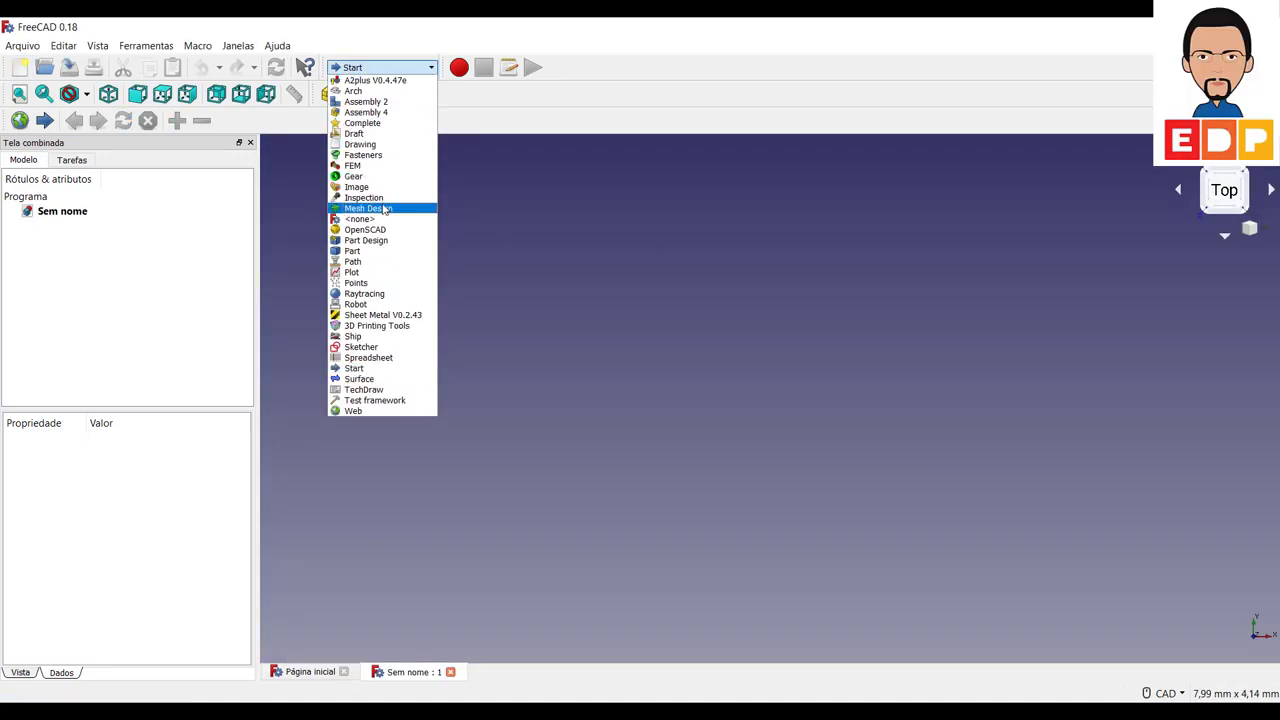
click(383, 240)
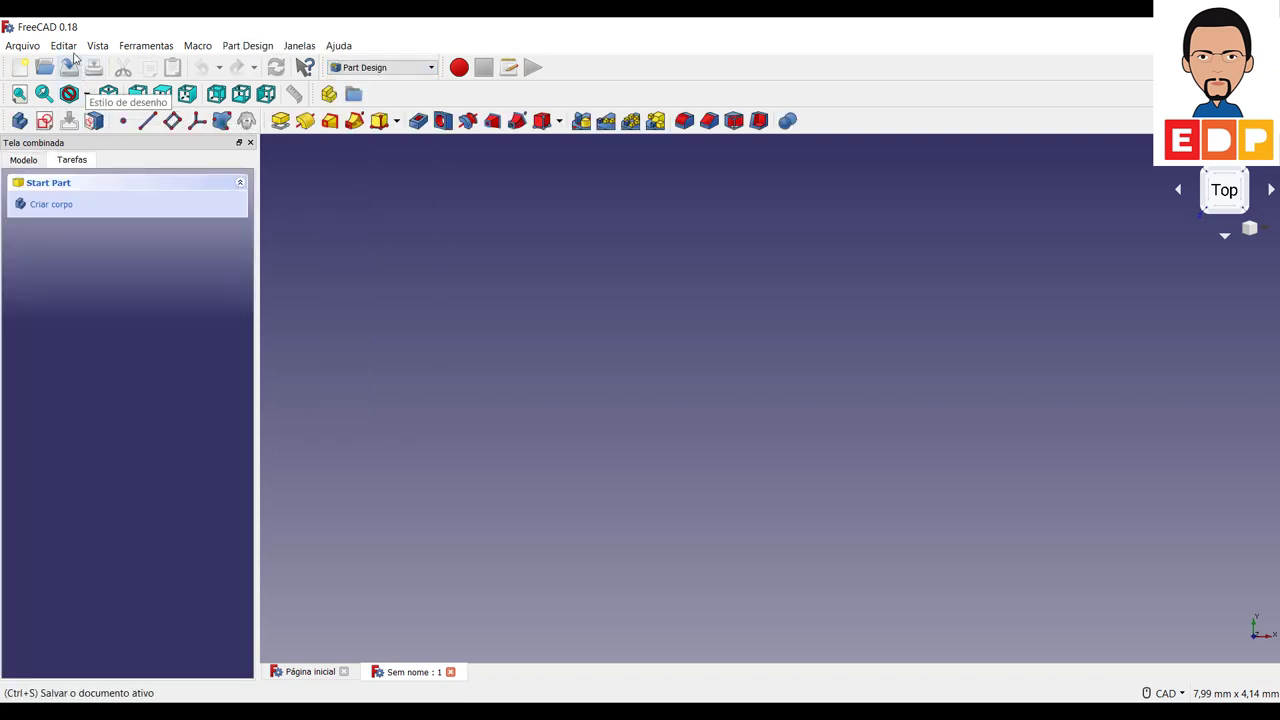
Show the 3D view in perspective from the isometric angle, then display the model tree
click(96, 47)
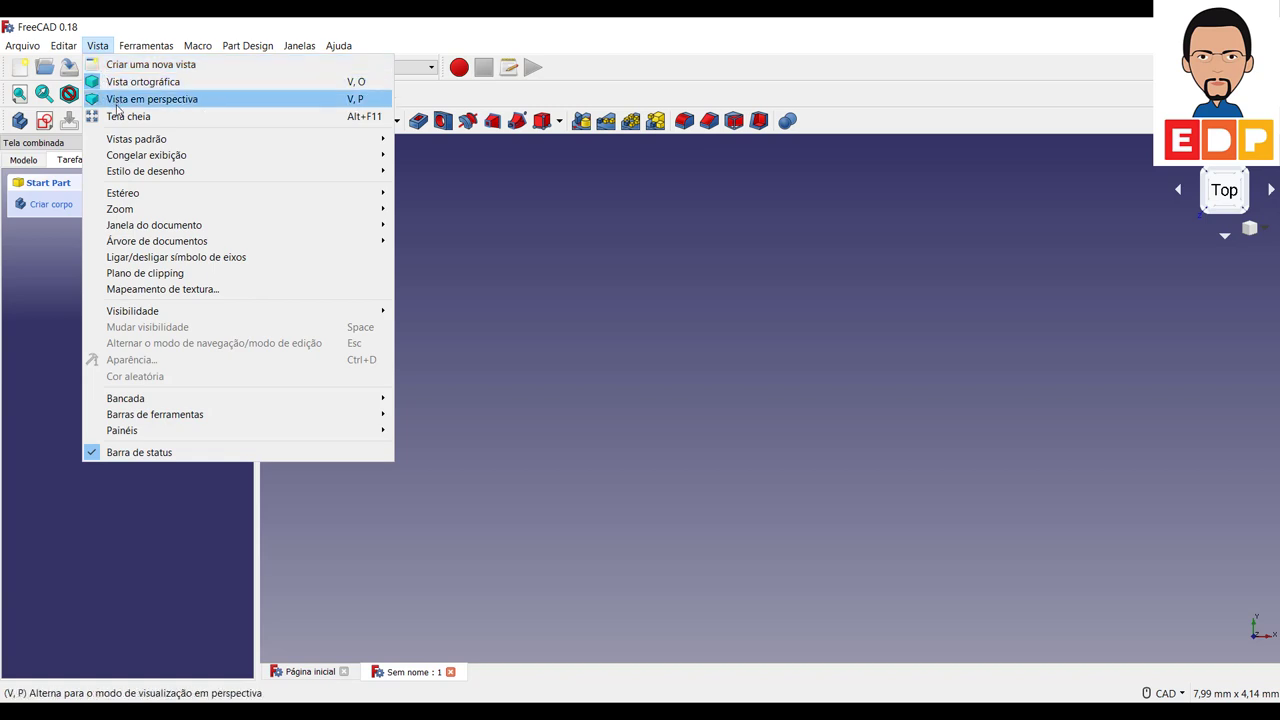
click(147, 258)
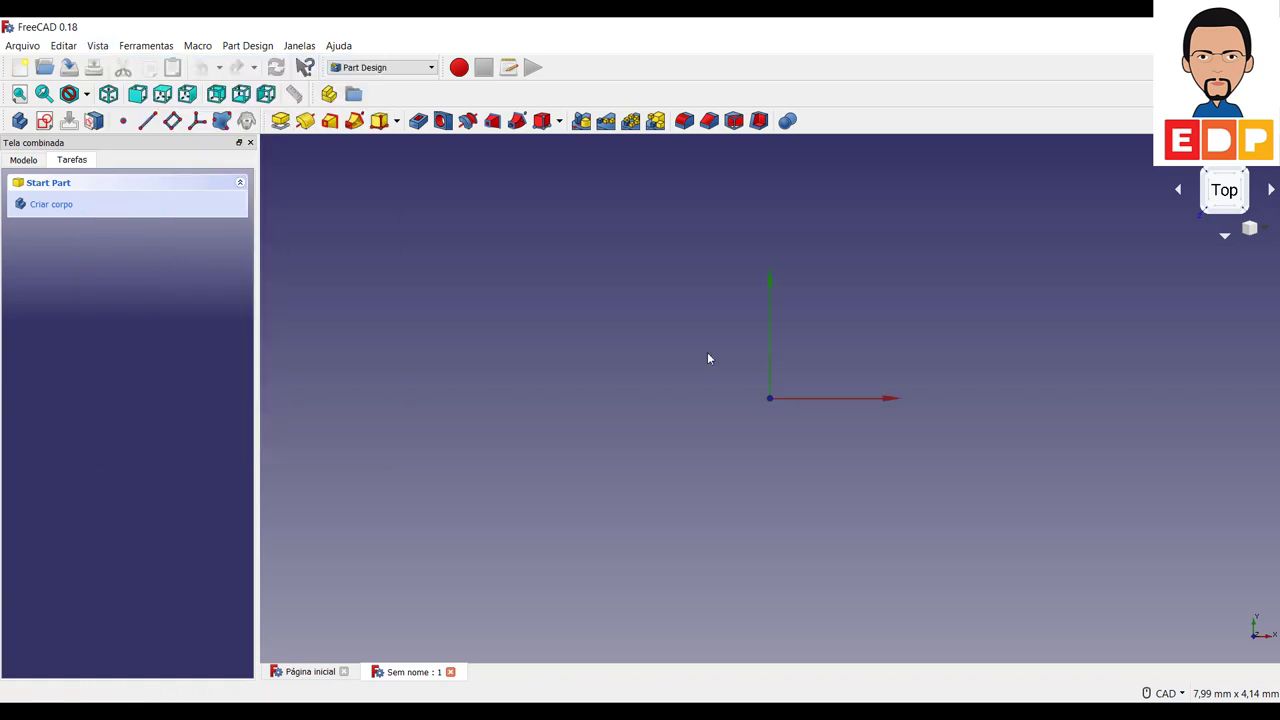
click(1250, 172)
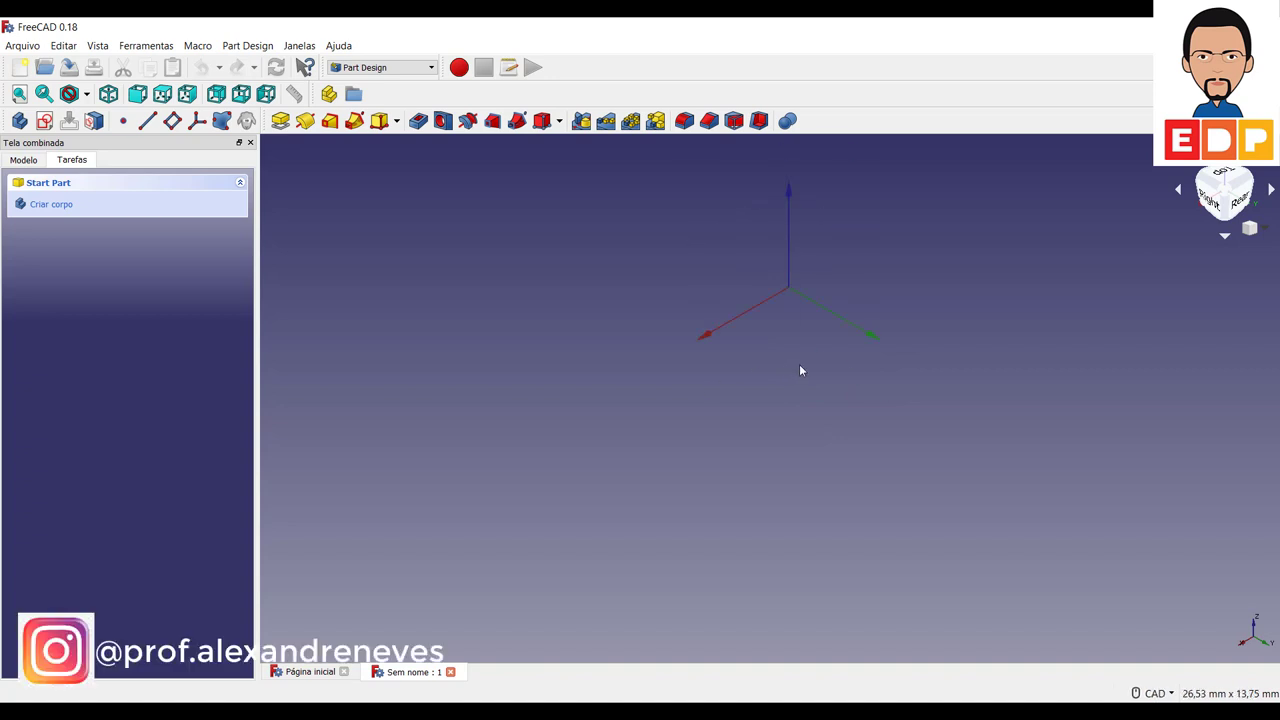
middle_drag(777, 440, 695, 523)
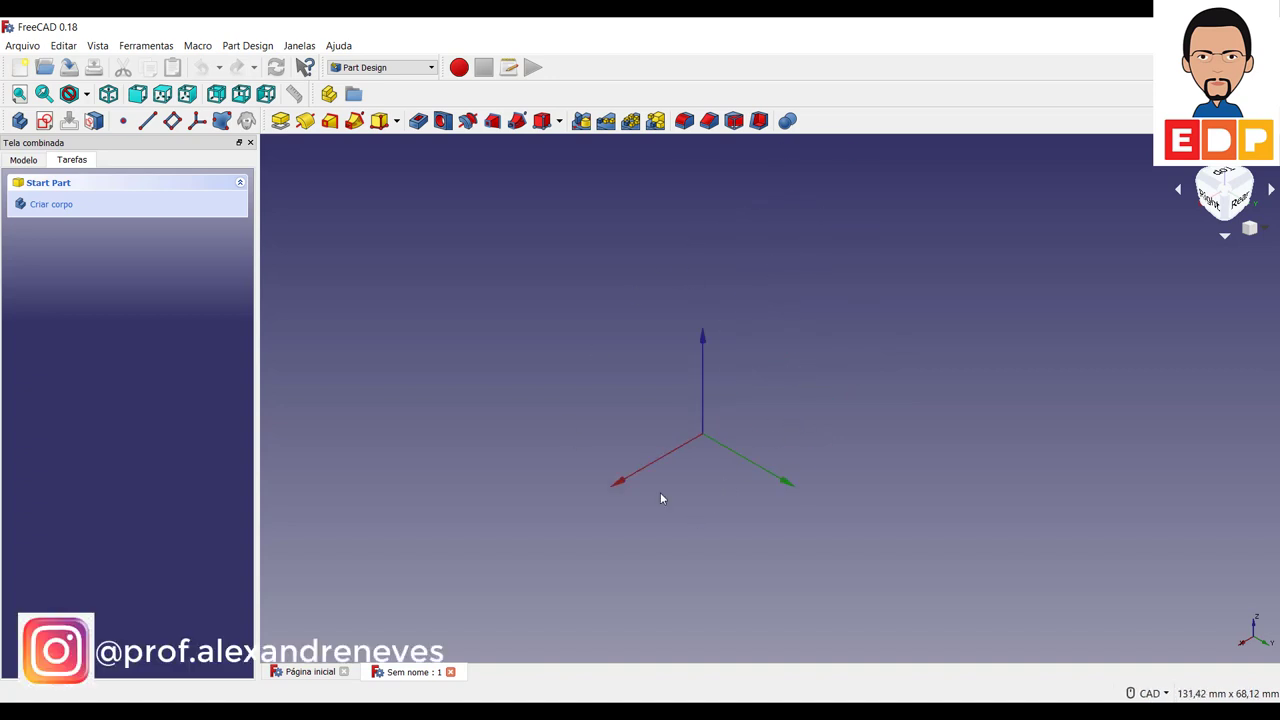
click(23, 160)
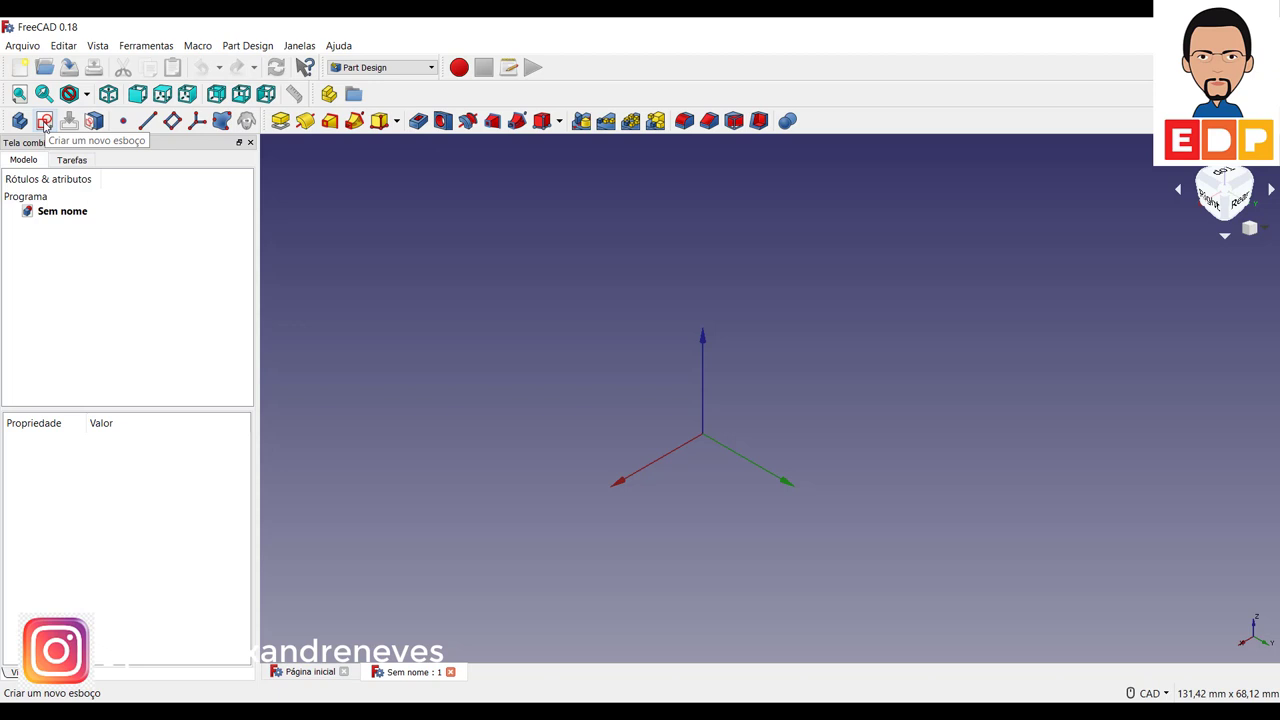
Create a sketch on XZ_Plane and zoom and pan until the origin sits lower in view
click(44, 121)
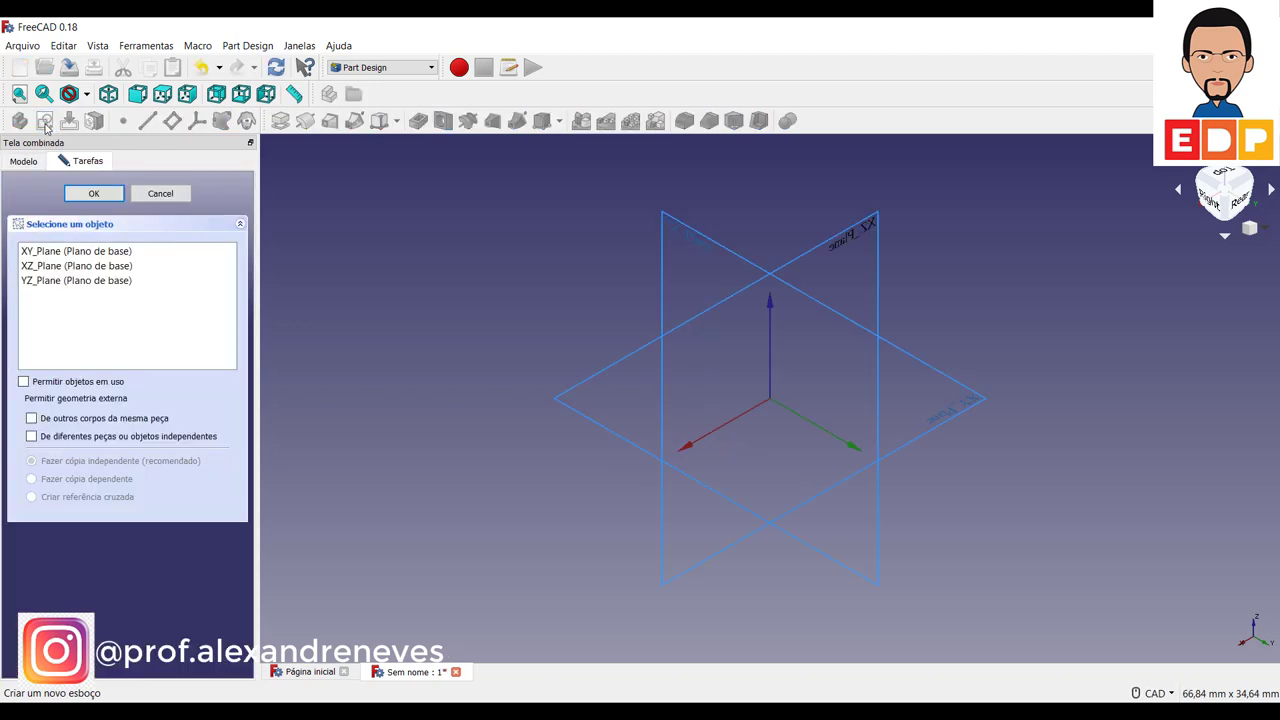
click(850, 241)
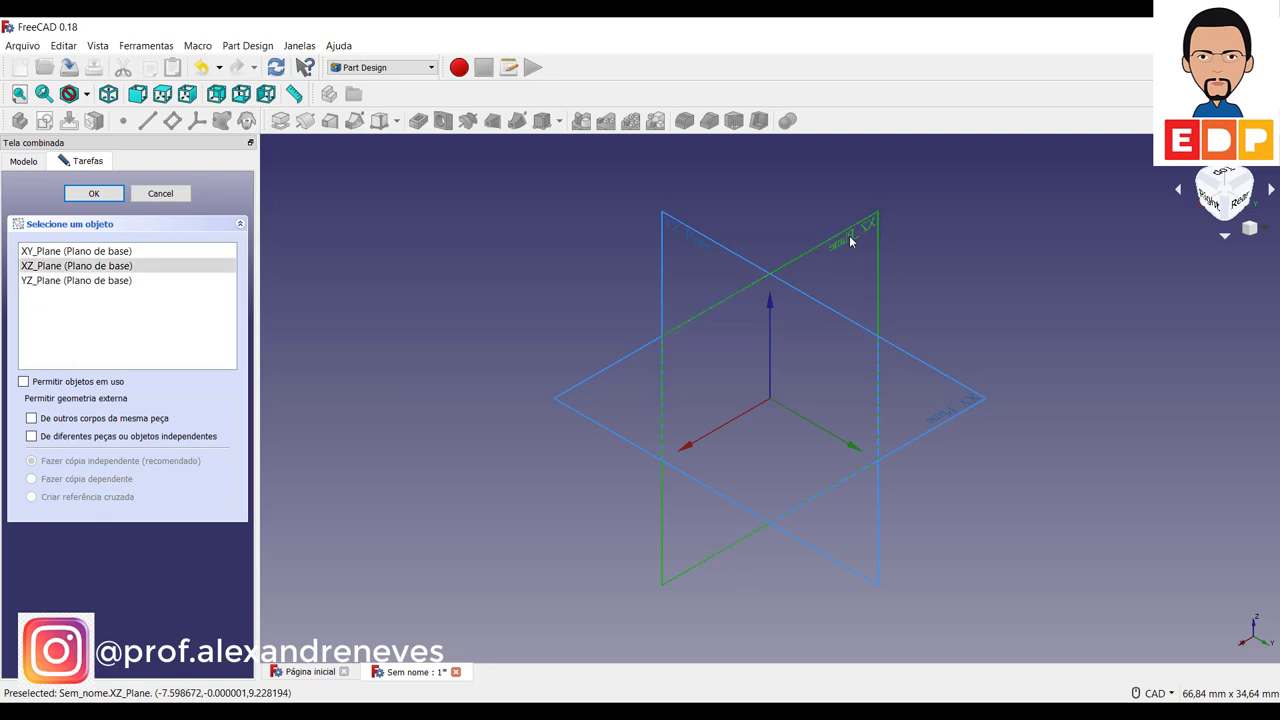
click(93, 193)
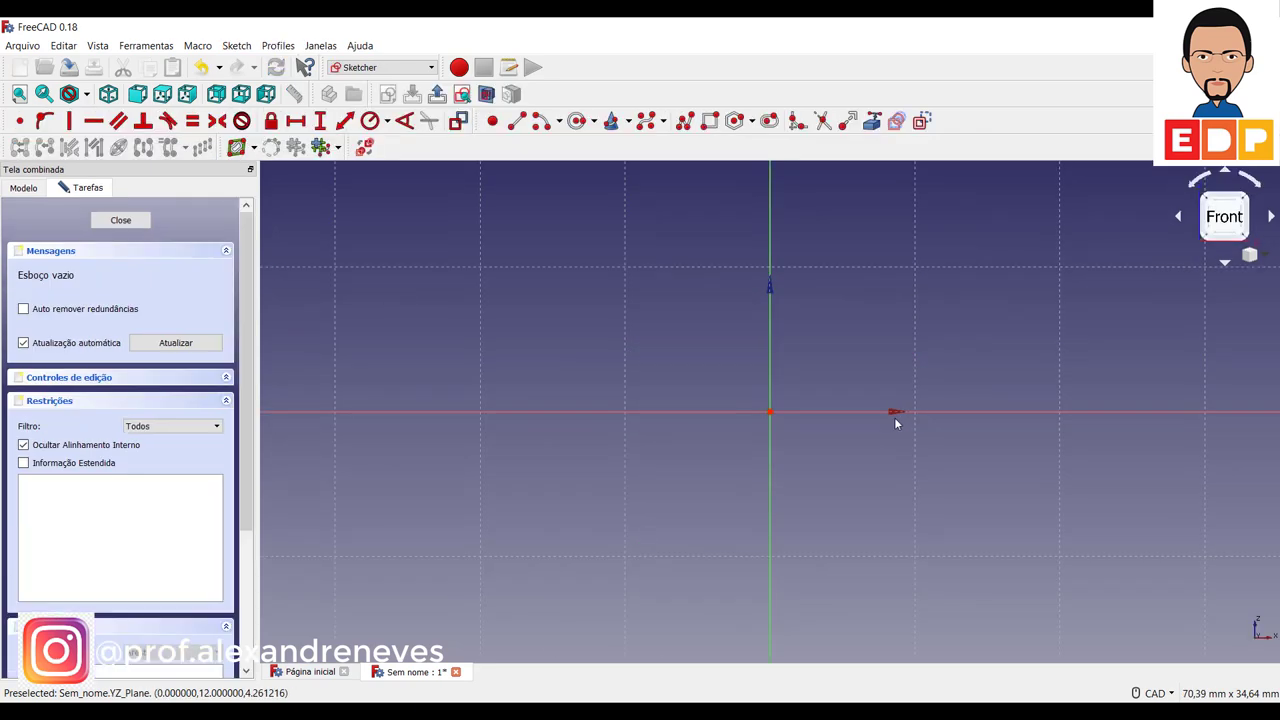
scroll(831, 404, down, 2)
middle_drag(909, 351, 817, 403)
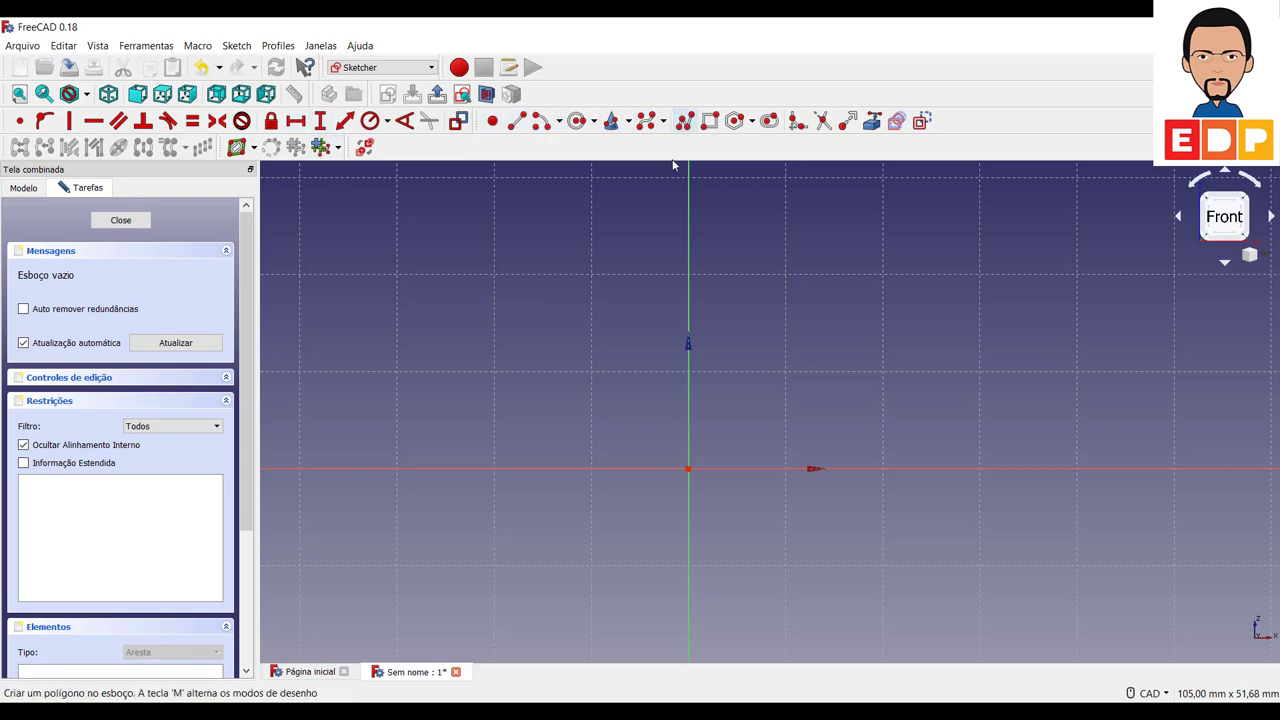
Draw a polyline from the origin straight up, then diagonally down to the left
click(688, 469)
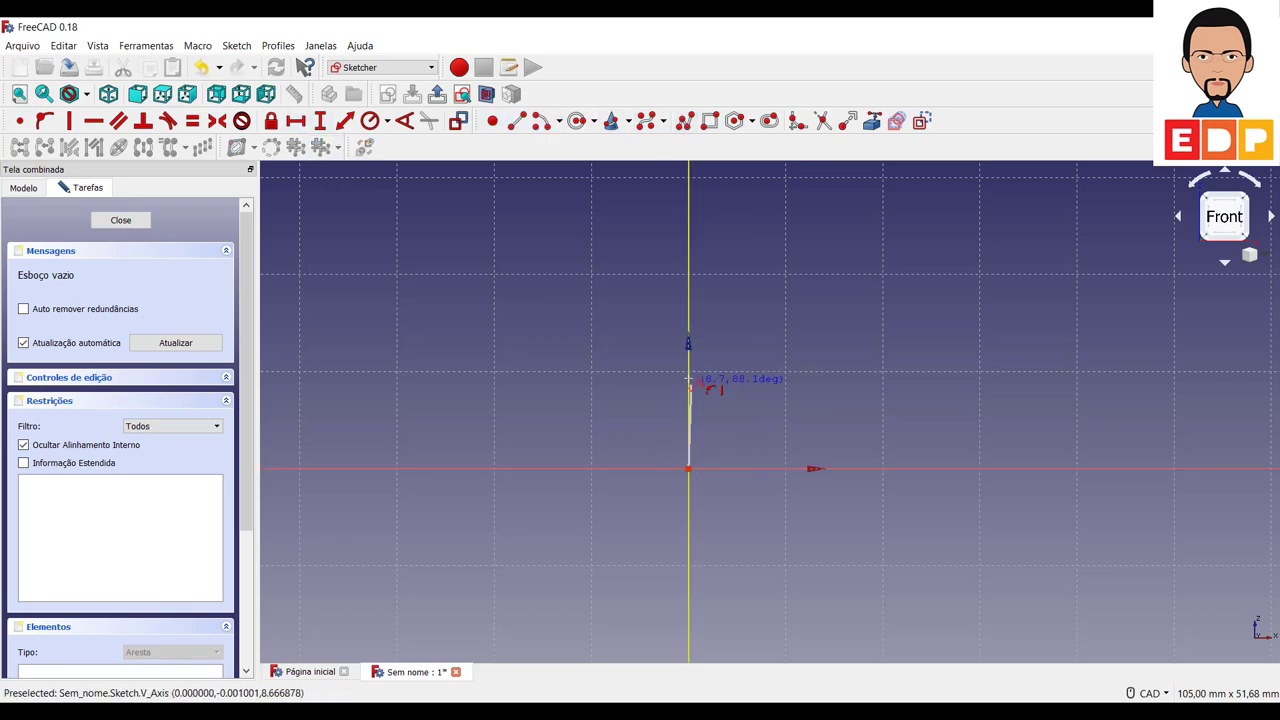
click(688, 320)
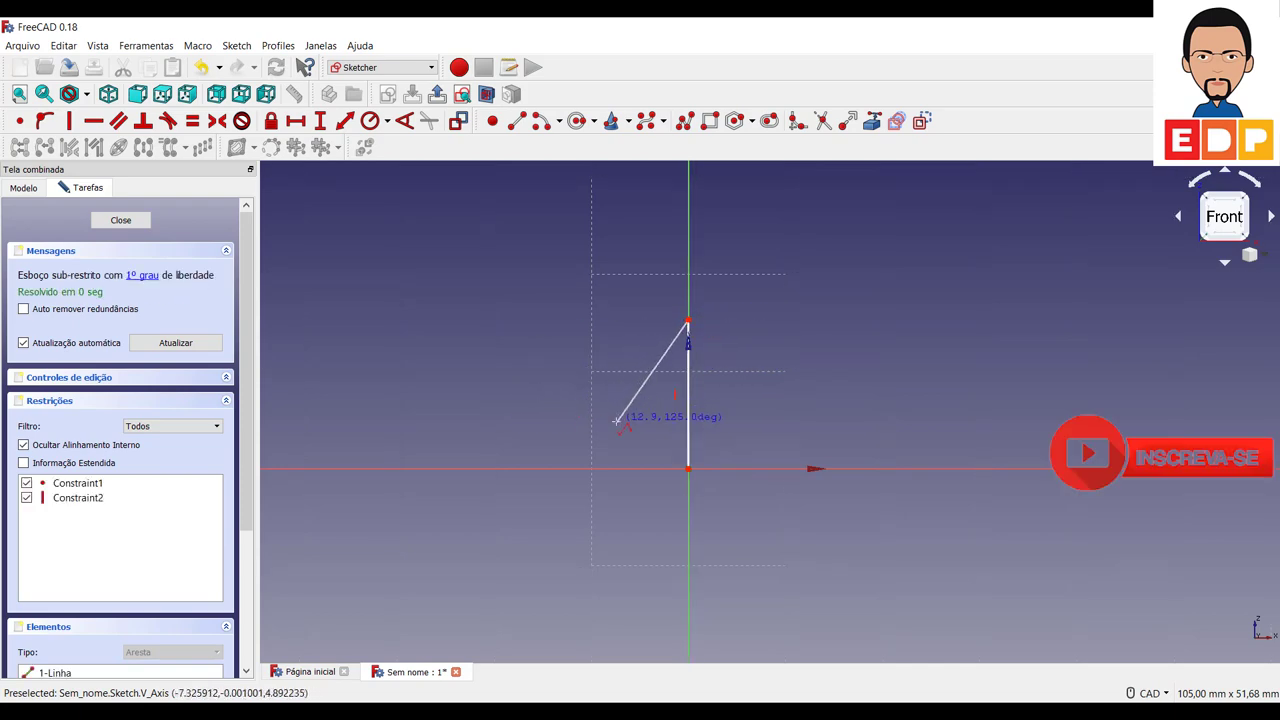
click(617, 420)
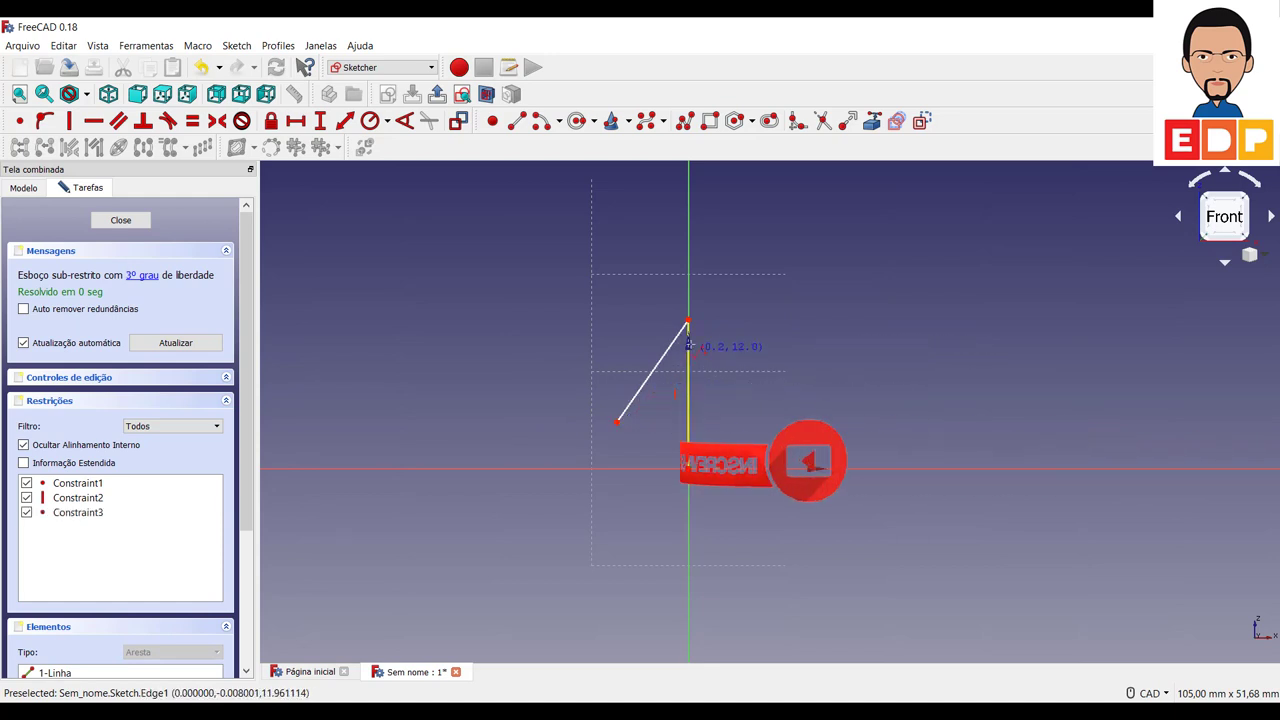
Fillet the corner between the two lines and drag it wider into a rounded top arc
click(798, 124)
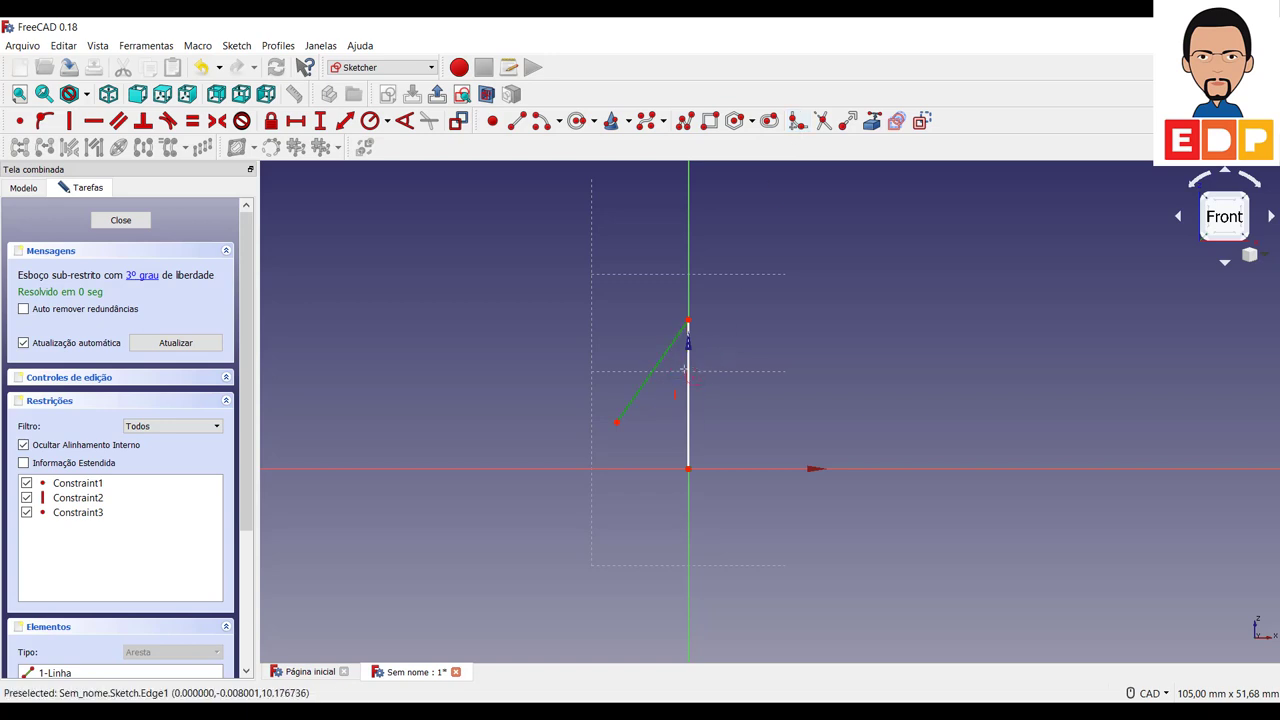
click(688, 375)
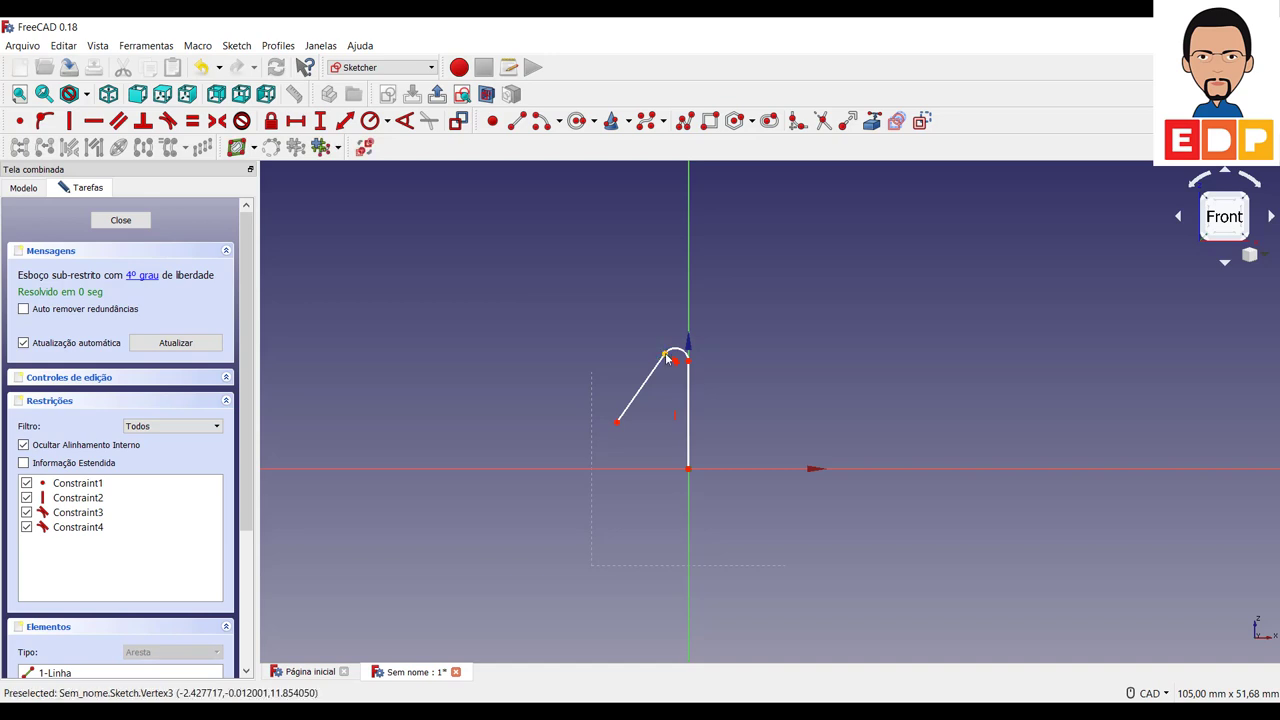
drag(666, 355, 616, 364)
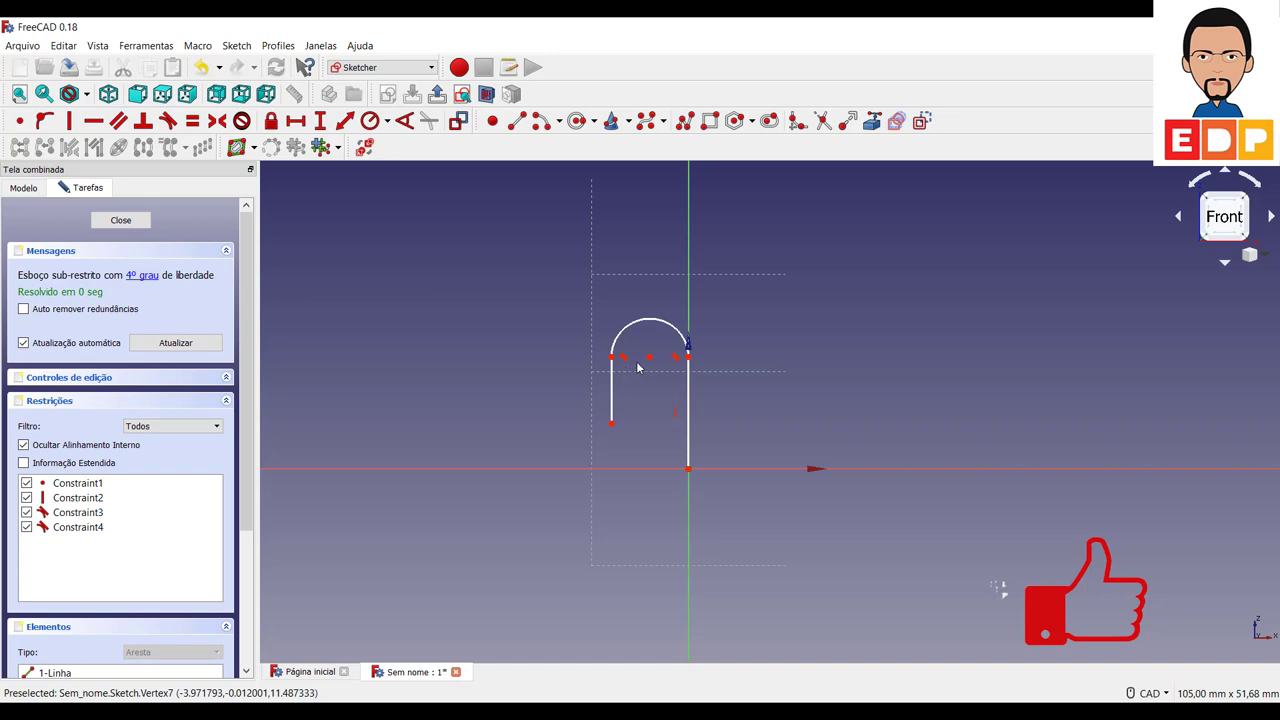
click(650, 321)
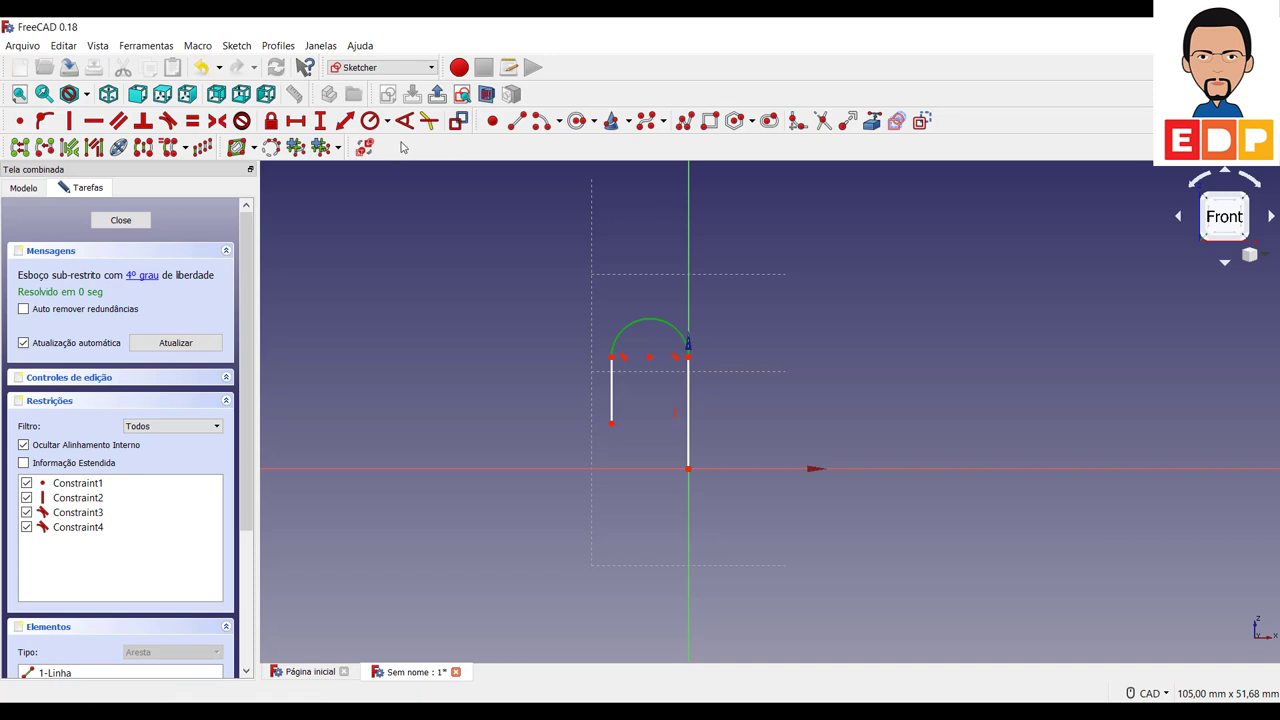
Give the top arc a 180° angle constraint
click(404, 120)
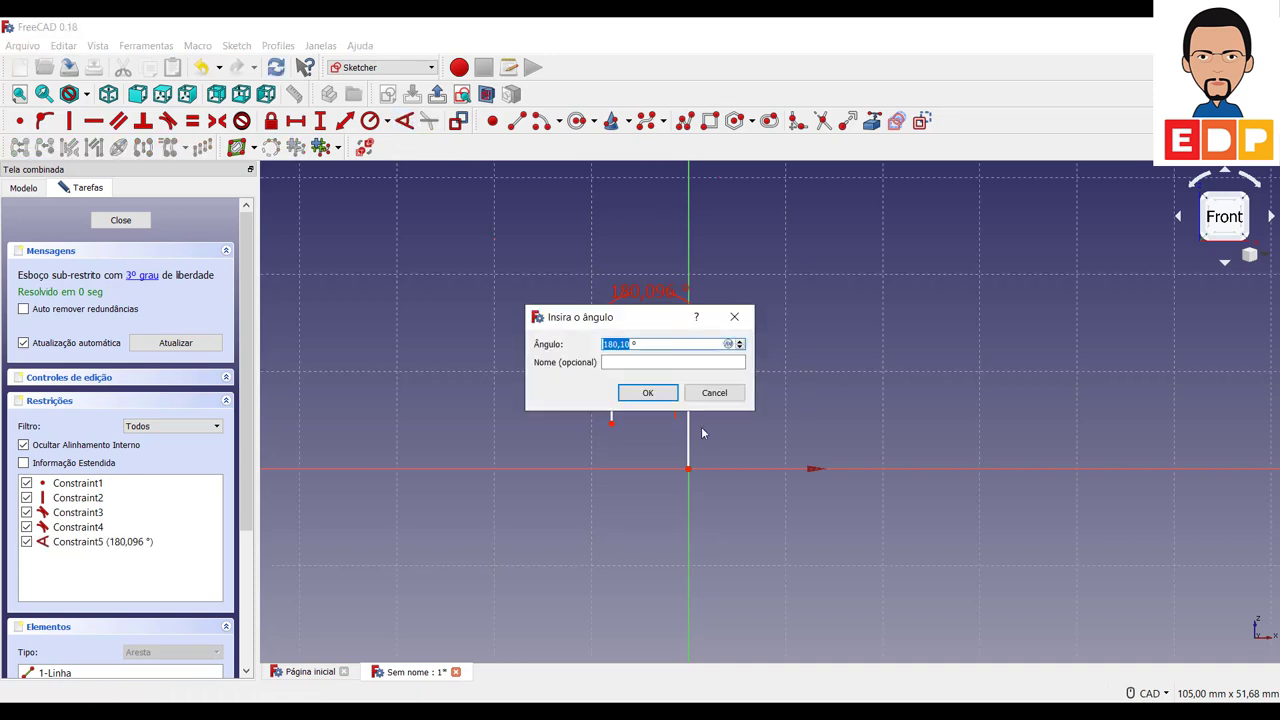
text(180)
key(Return)
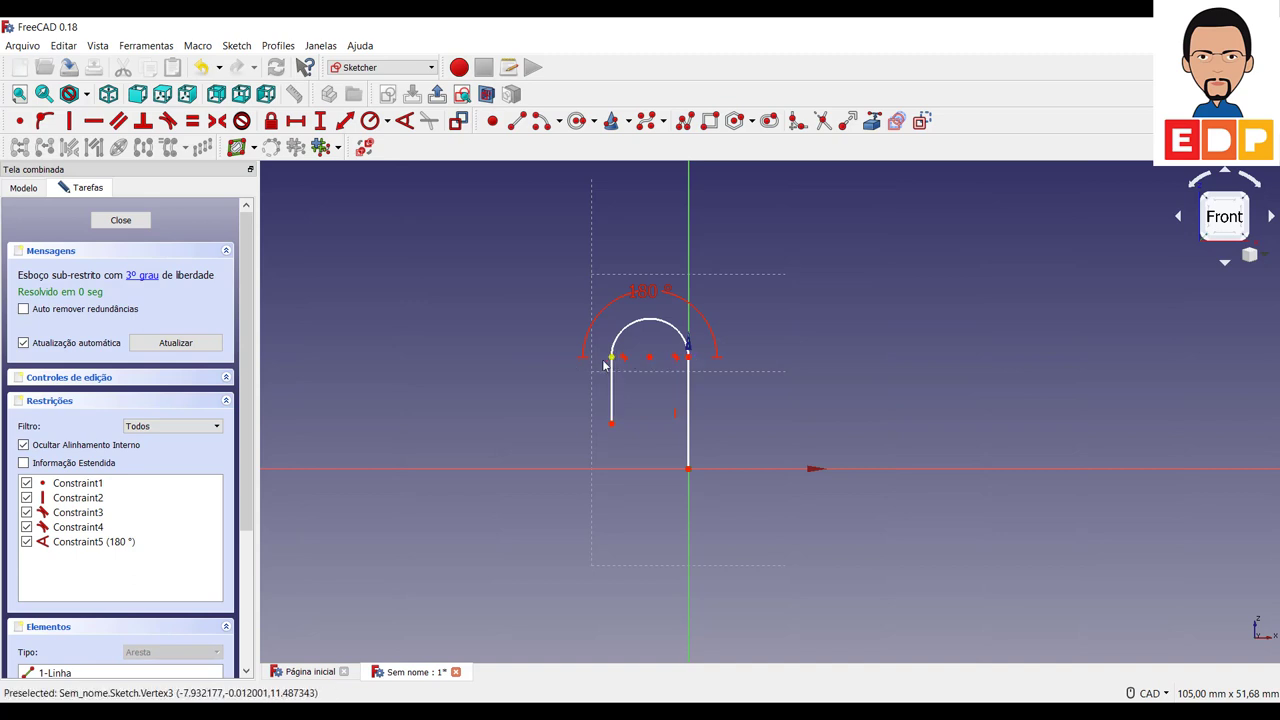
Constrain the left leg's vertical height to 20 mm and the right leg's to 40 mm
click(611, 423)
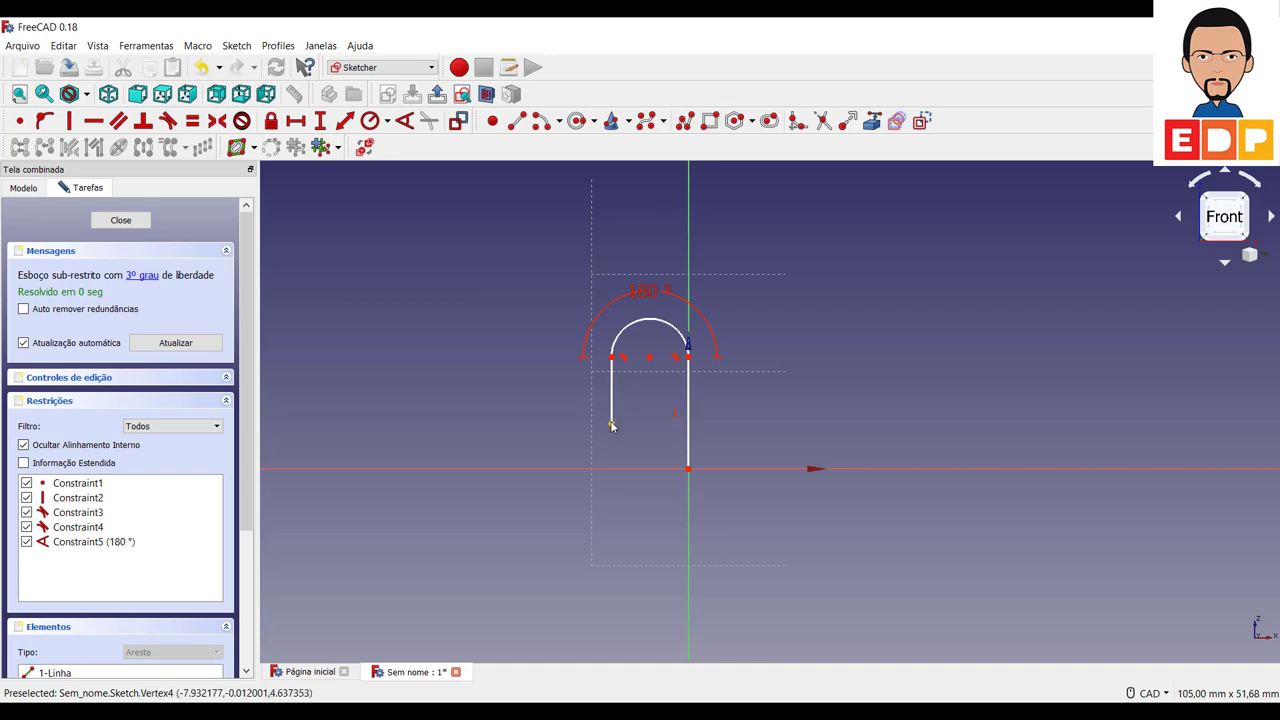
click(614, 366)
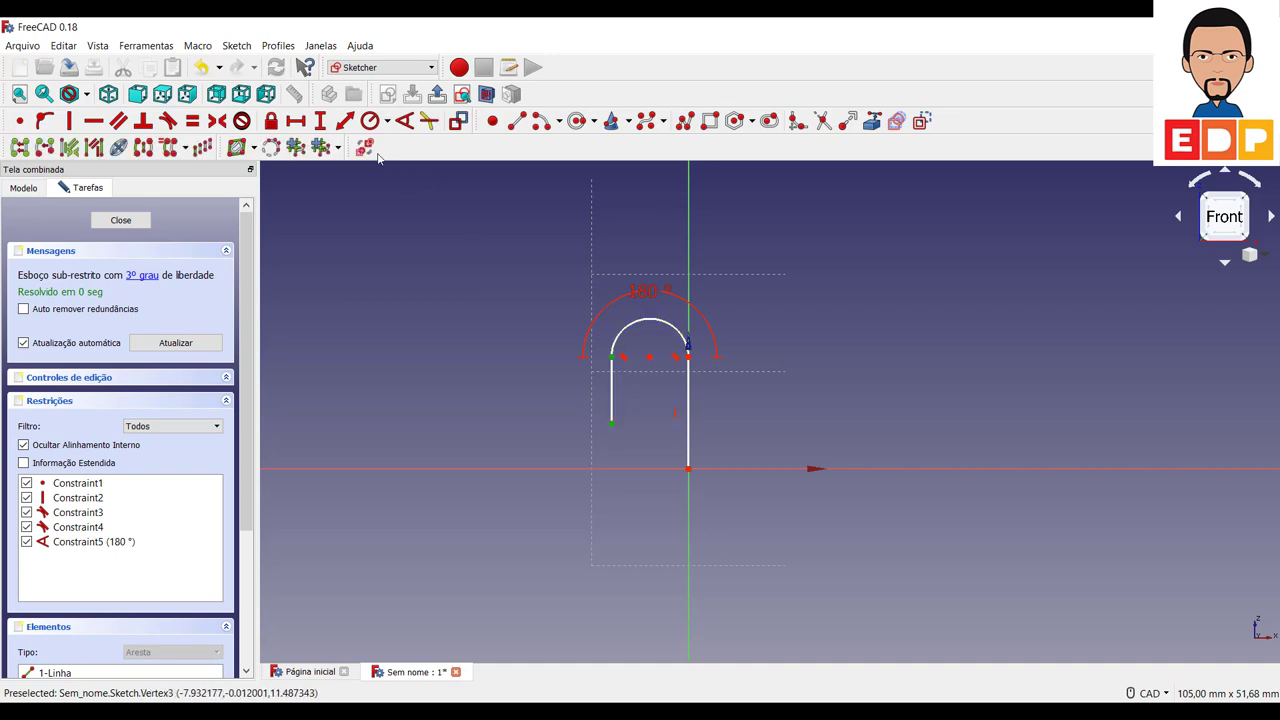
click(320, 121)
text(20)
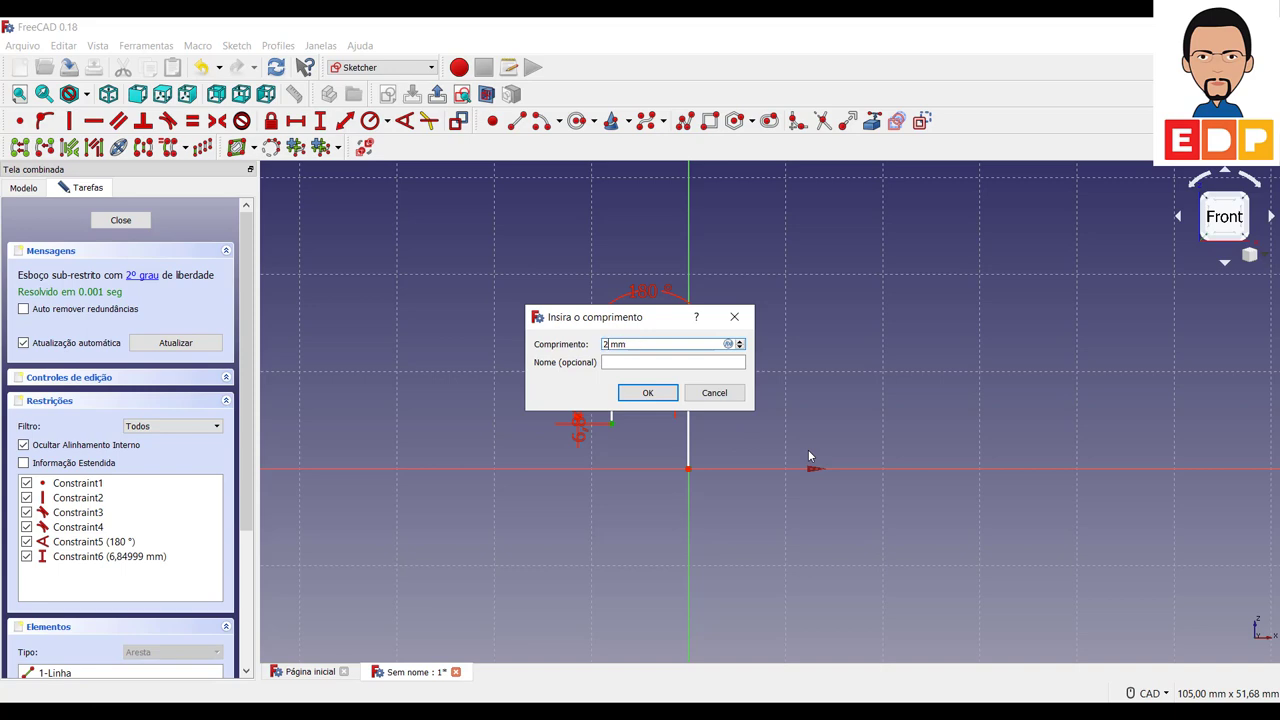
key(Return)
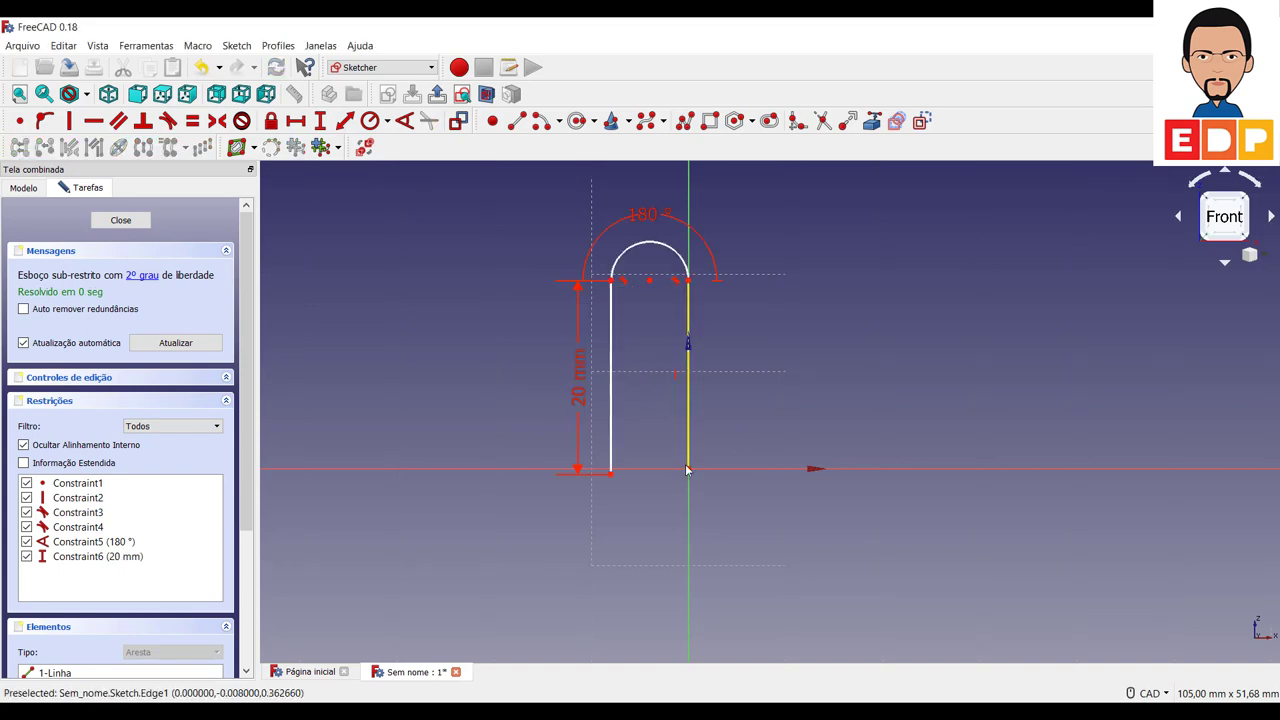
click(688, 469)
click(689, 281)
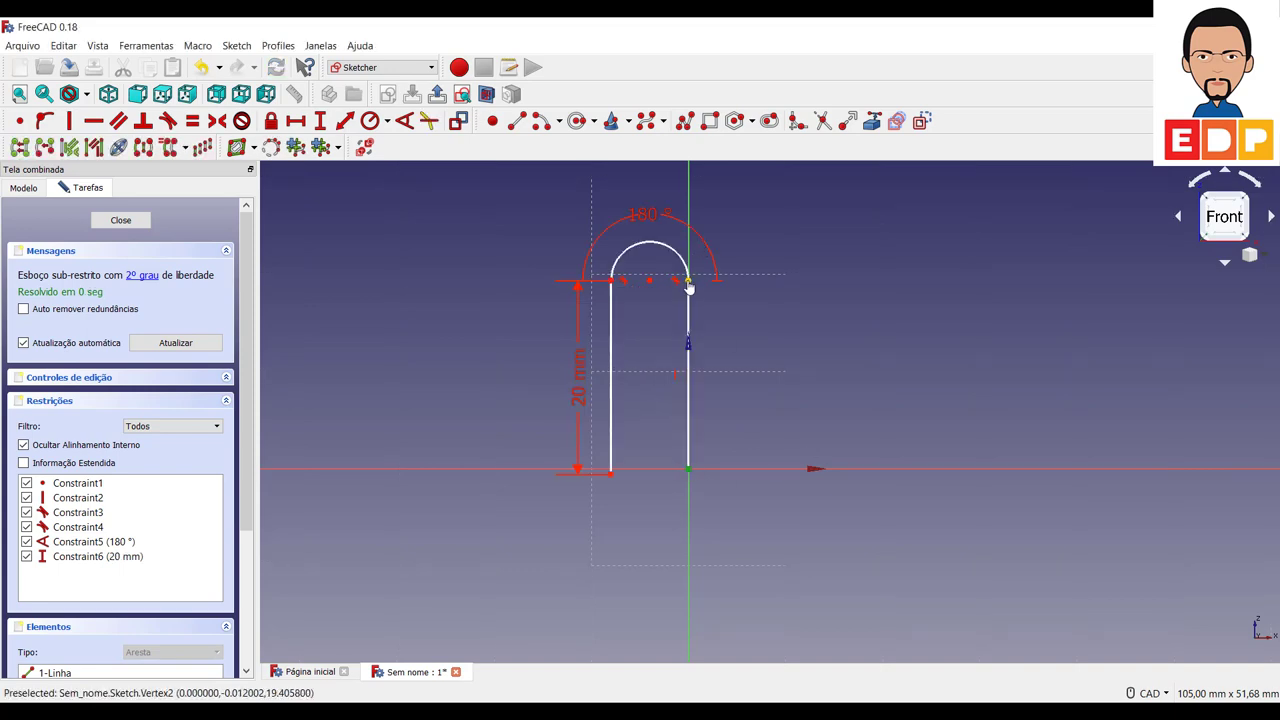
click(320, 121)
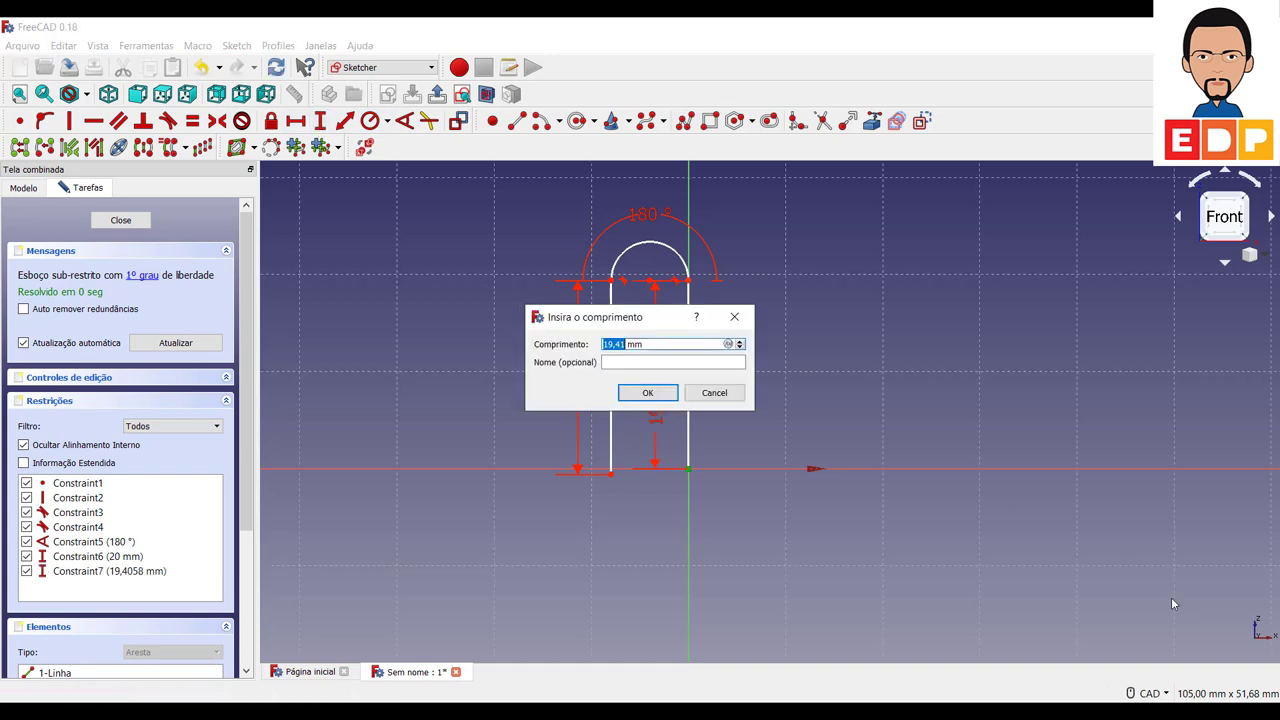
text(40)
key(Return)
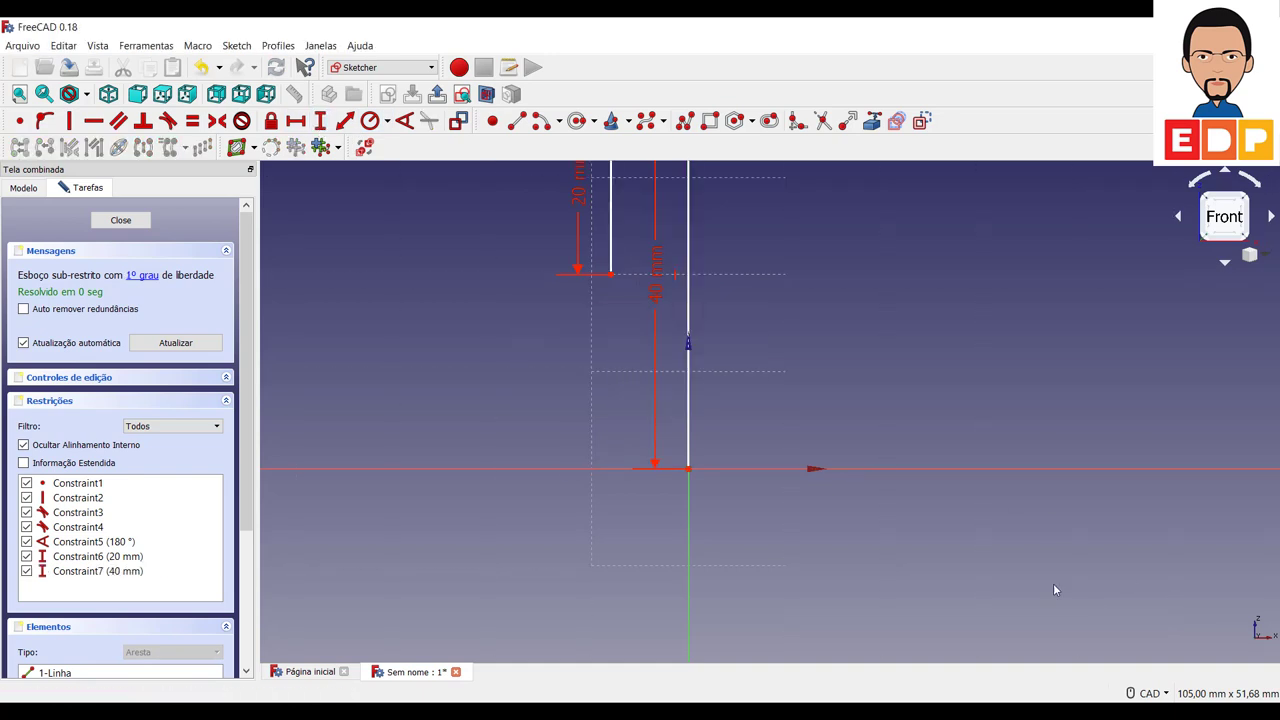
scroll(1056, 488, down, 4)
Change the short leg's 20 mm height constraint to 30 mm
scroll(1054, 488, down, 2)
middle_drag(1040, 436, 705, 472)
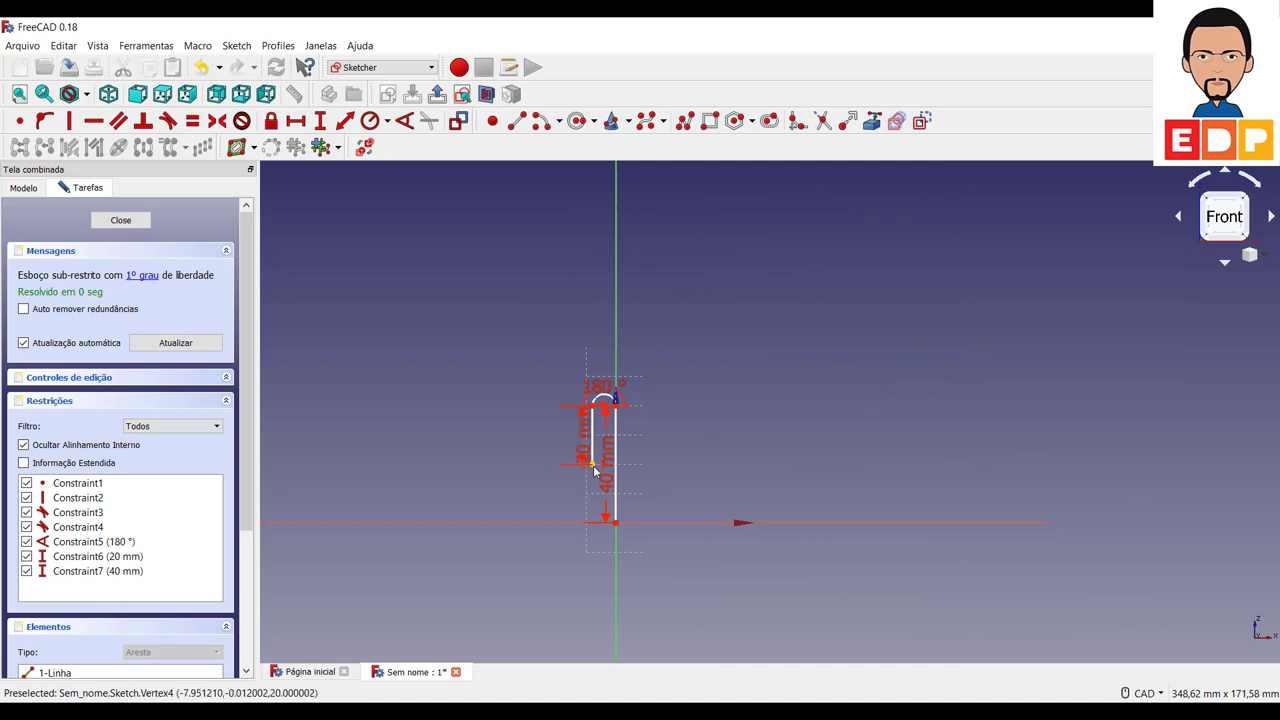
click(593, 467)
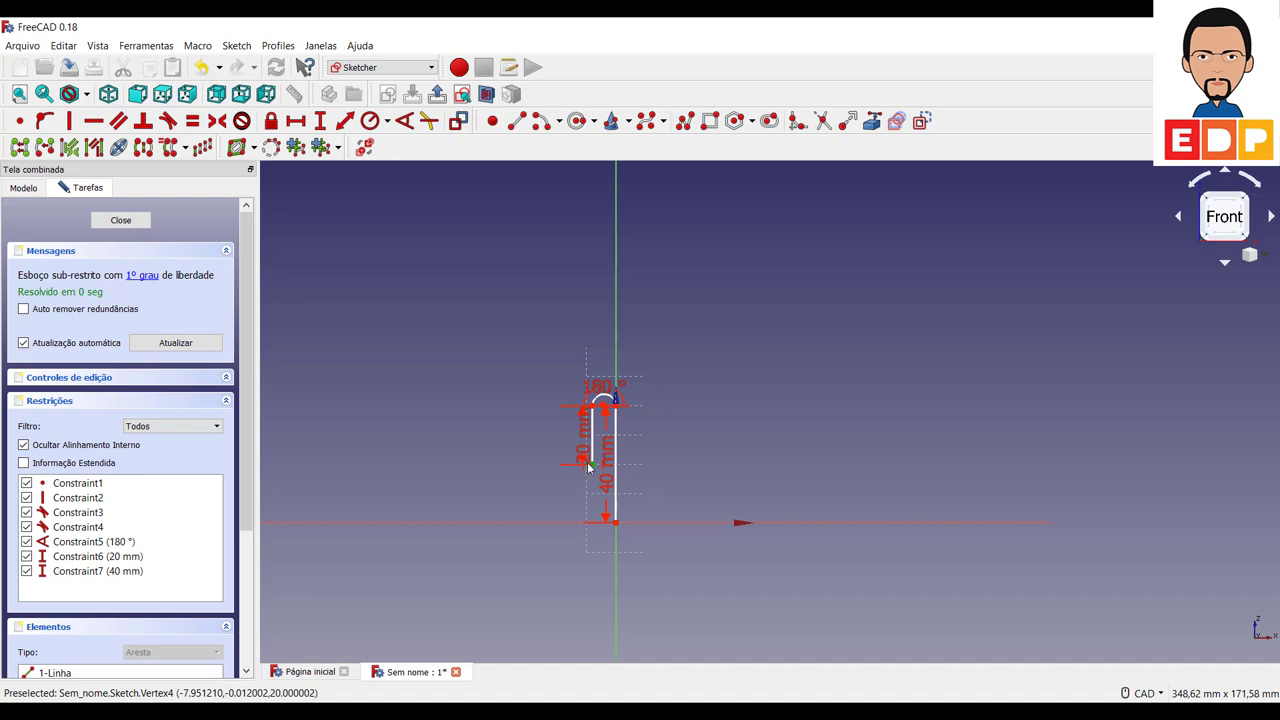
double_click(584, 456)
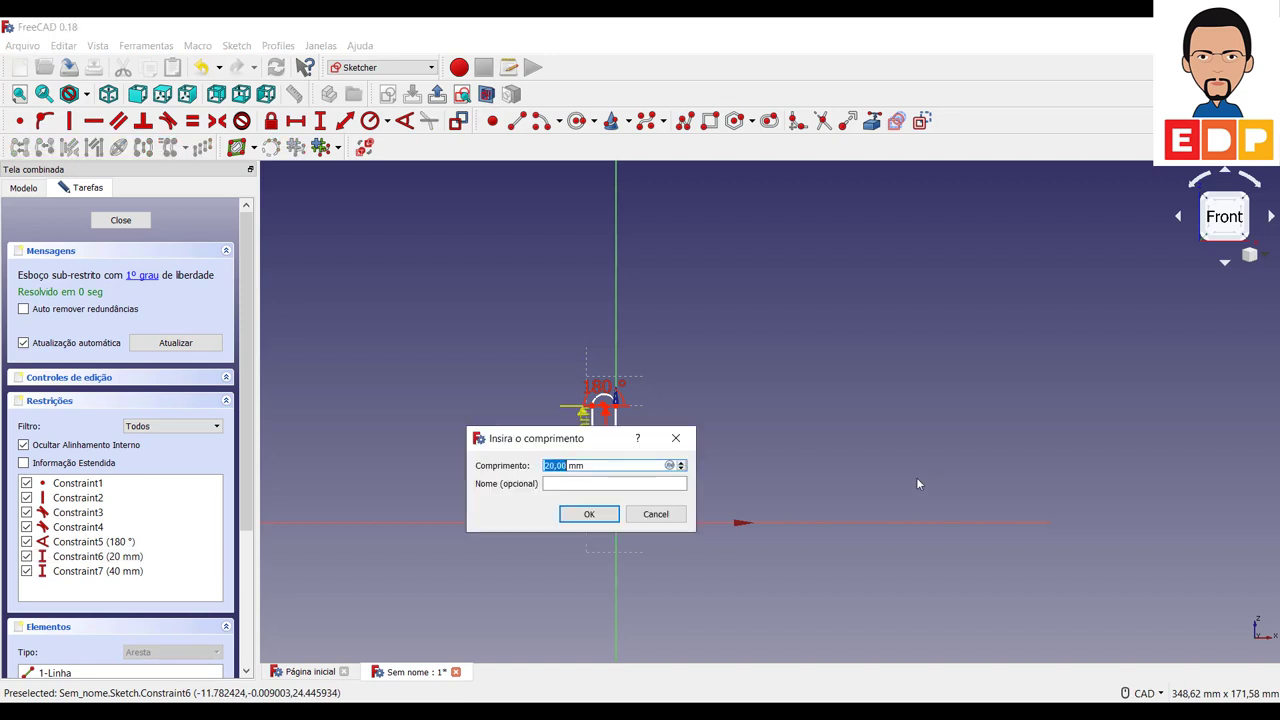
text(30)
key(Return)
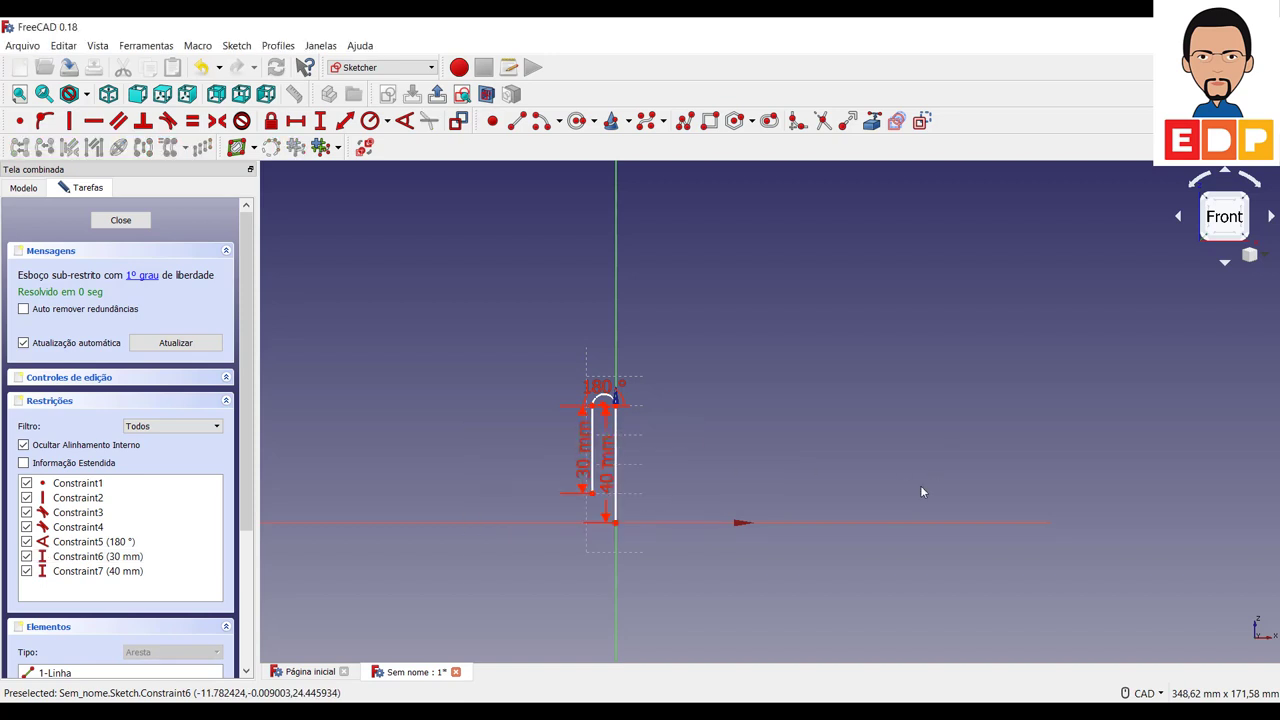
Add a 25 mm horizontal distance across the arch ends
scroll(800, 420, down, 3)
scroll(802, 415, up, 4)
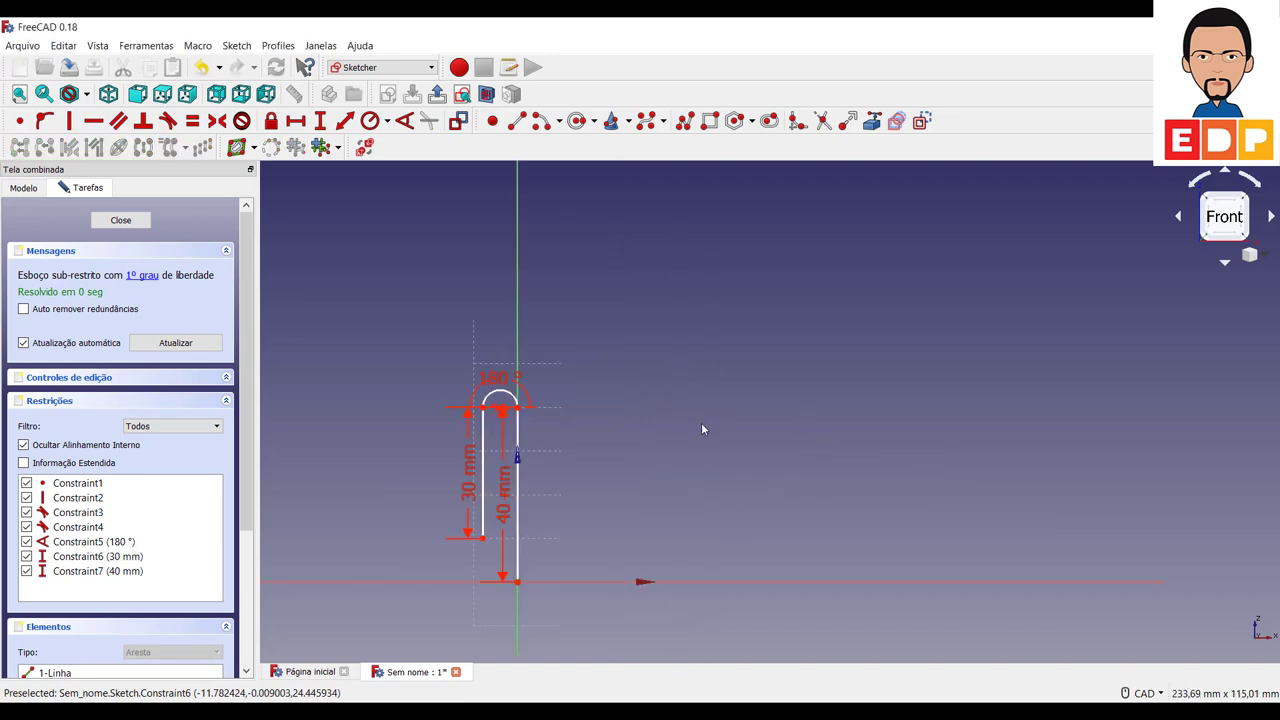
middle_drag(645, 444, 817, 348)
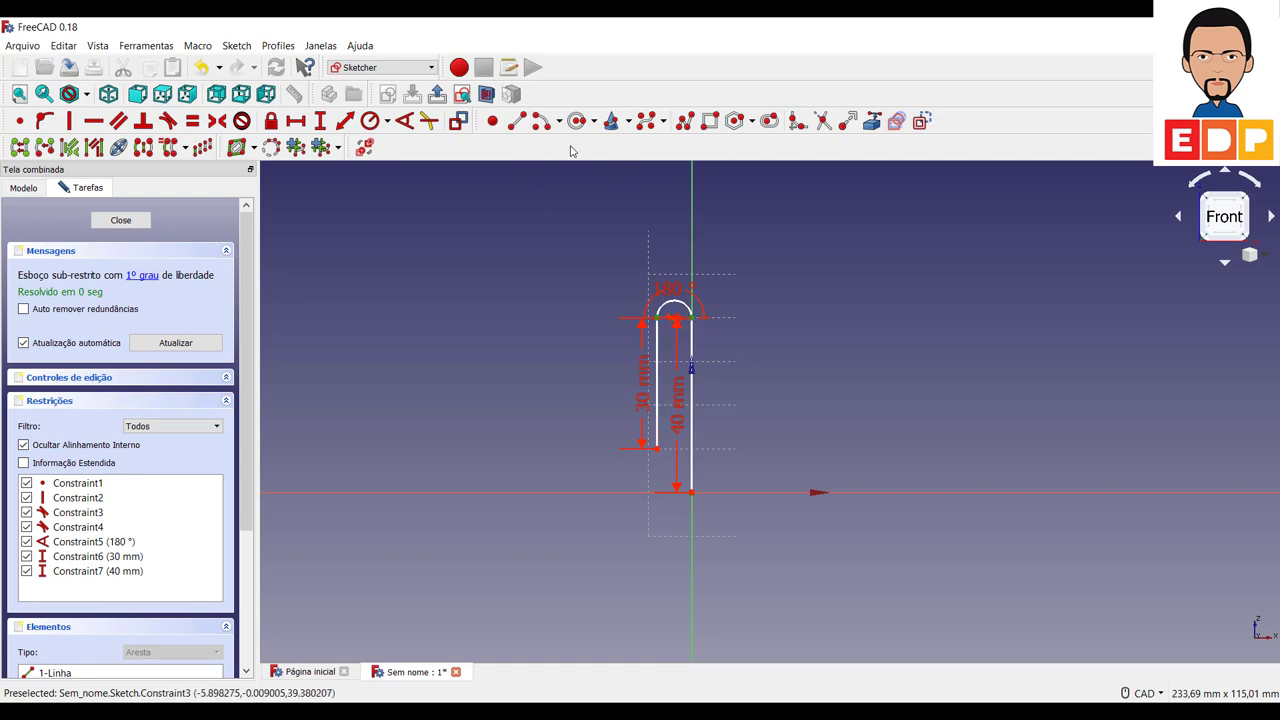
click(296, 121)
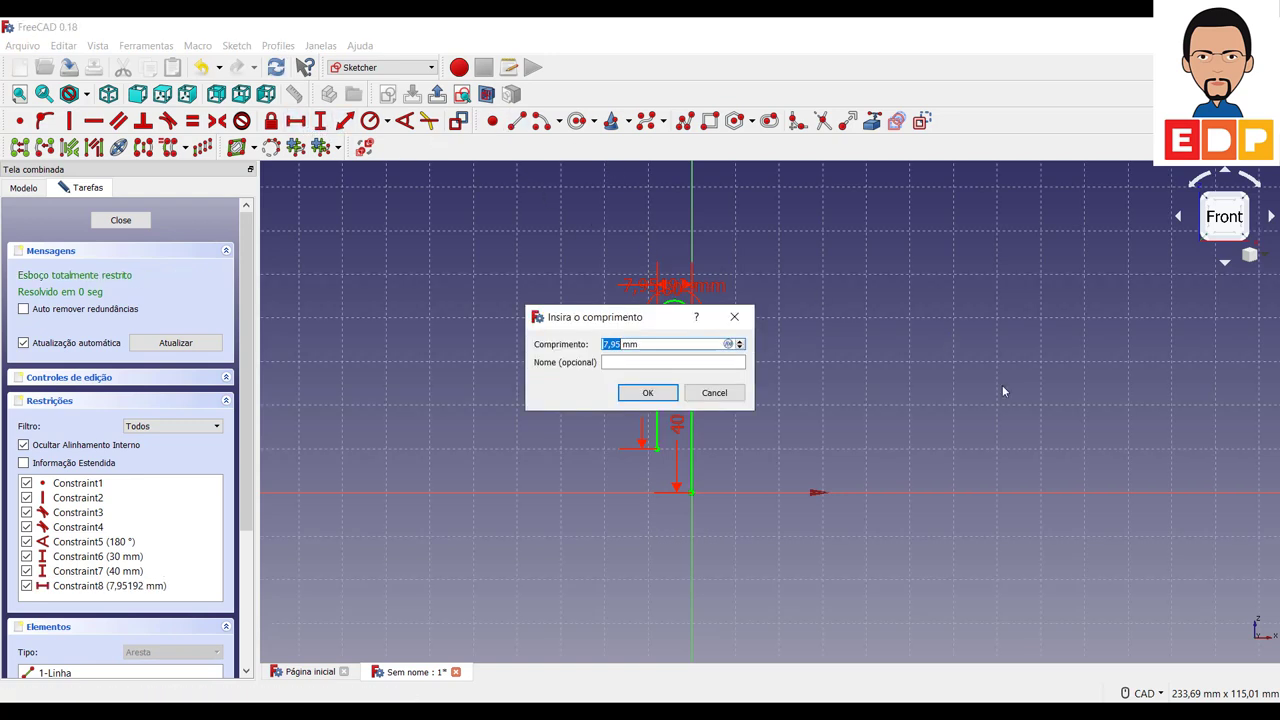
text(25)
key(Return)
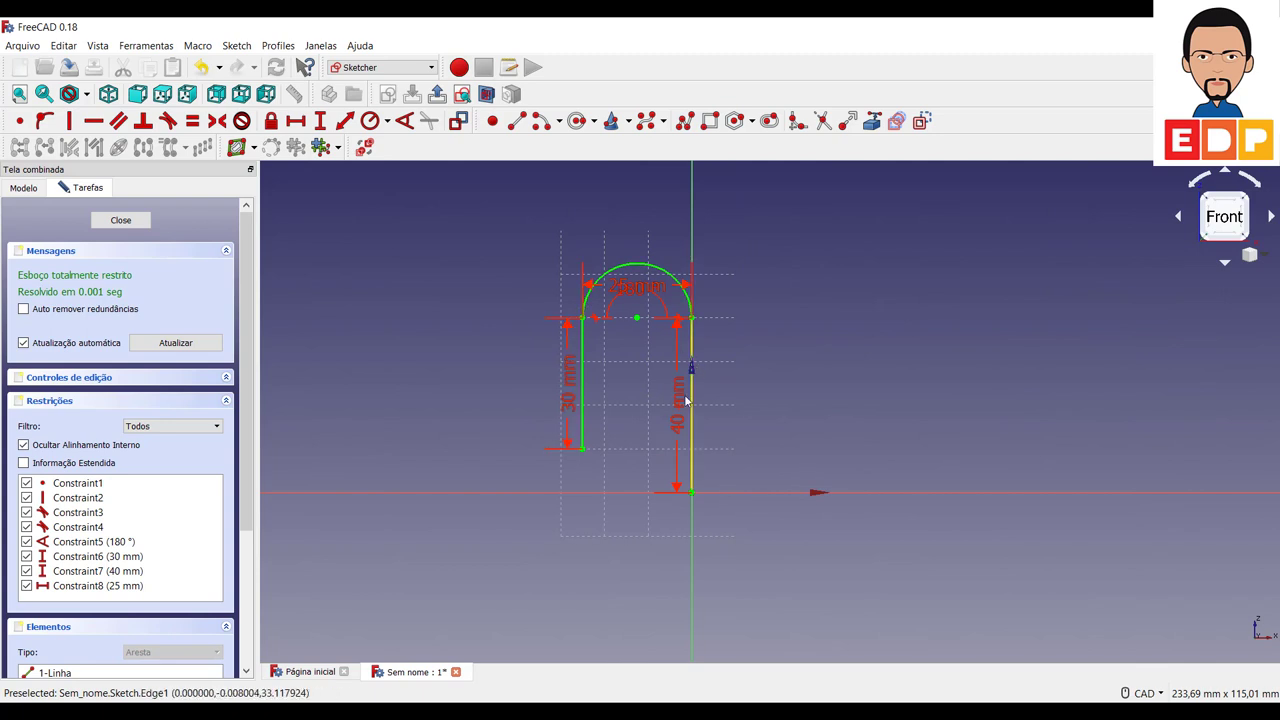
Close the arch sketch and orbit to see the arch path in 3D, with nothing selected
click(121, 220)
mouse_move(880, 391)
middle_down()
mouse_move(975, 375)
mouse_move(784, 425)
middle_up()
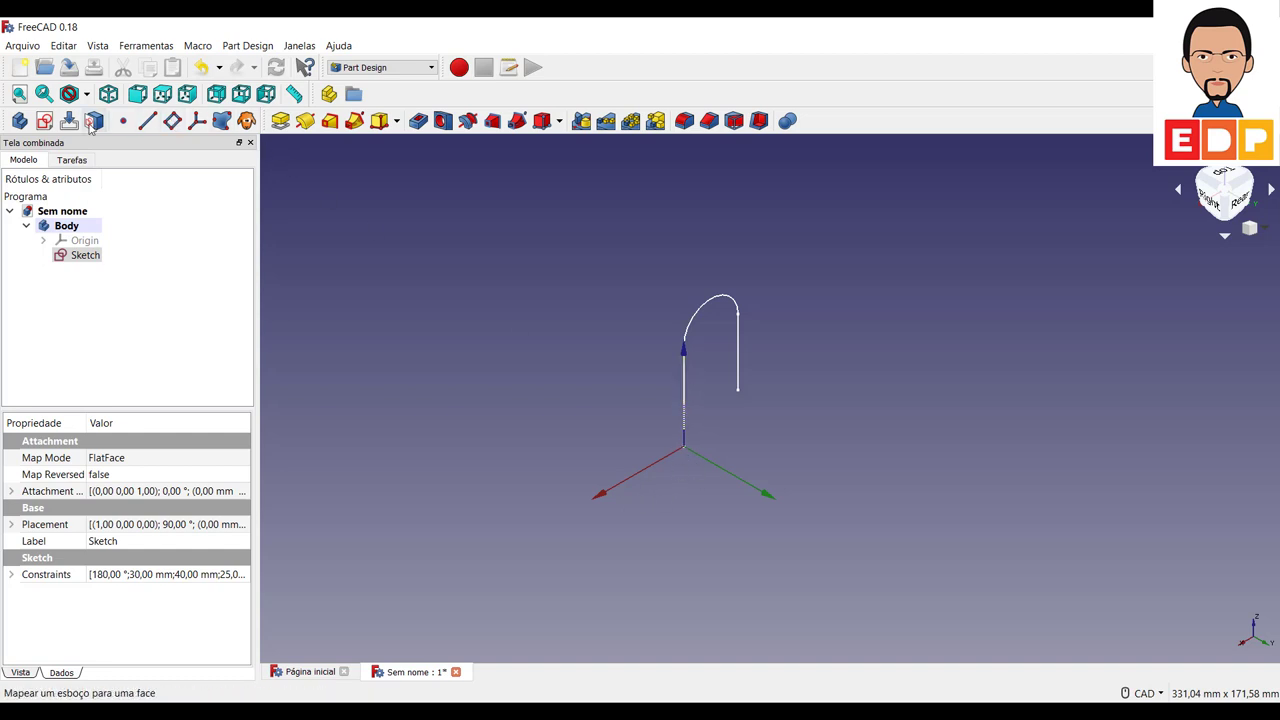
click(44, 120)
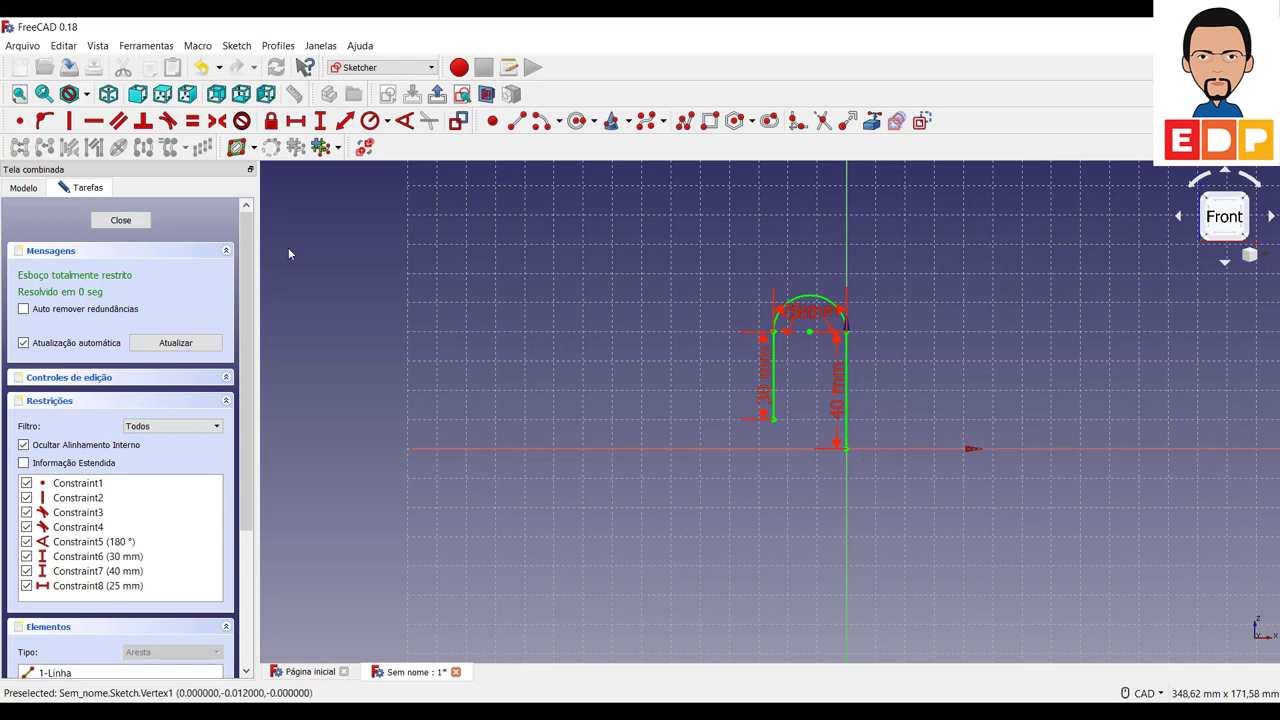
click(112, 224)
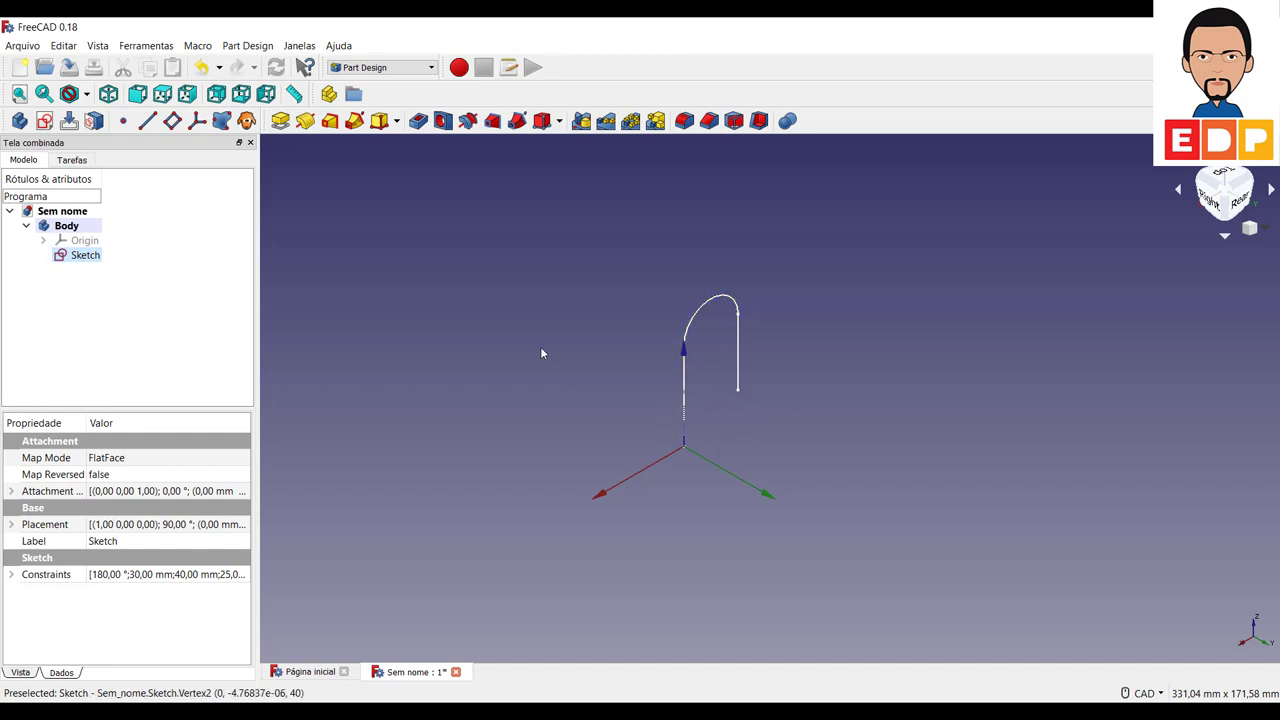
click(523, 266)
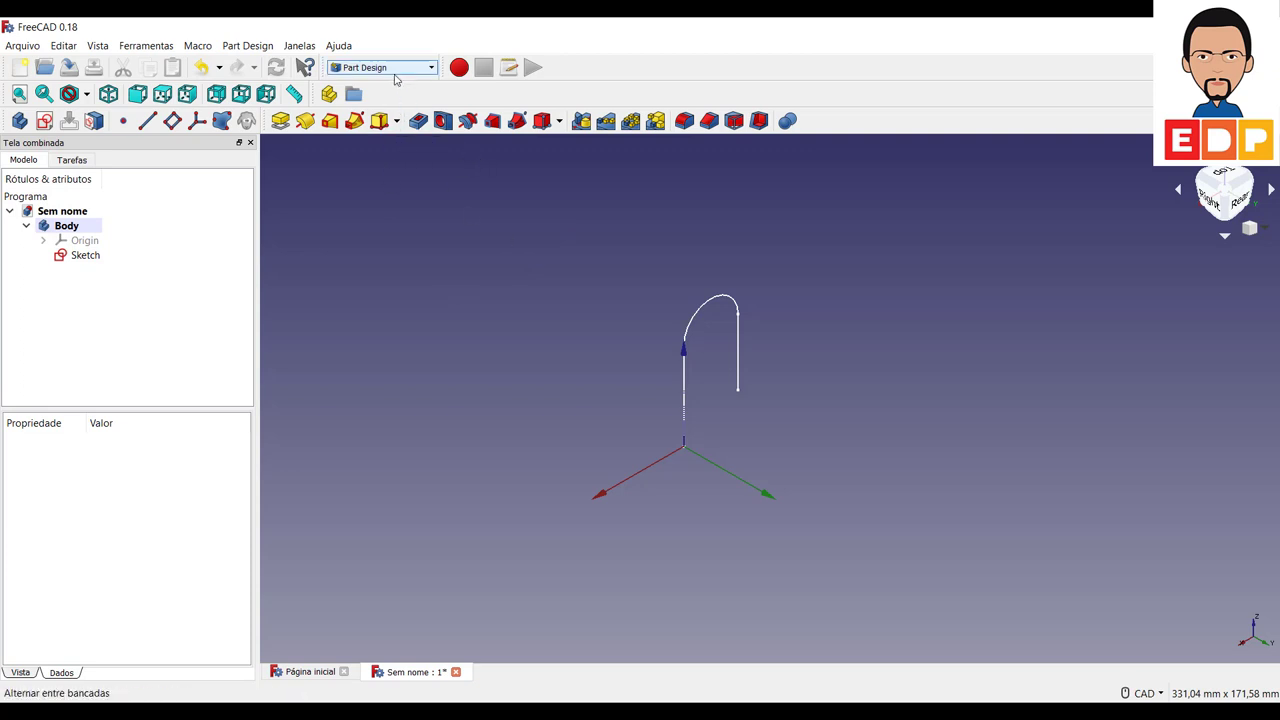
Create a second sketch on XZ_Plane
click(44, 120)
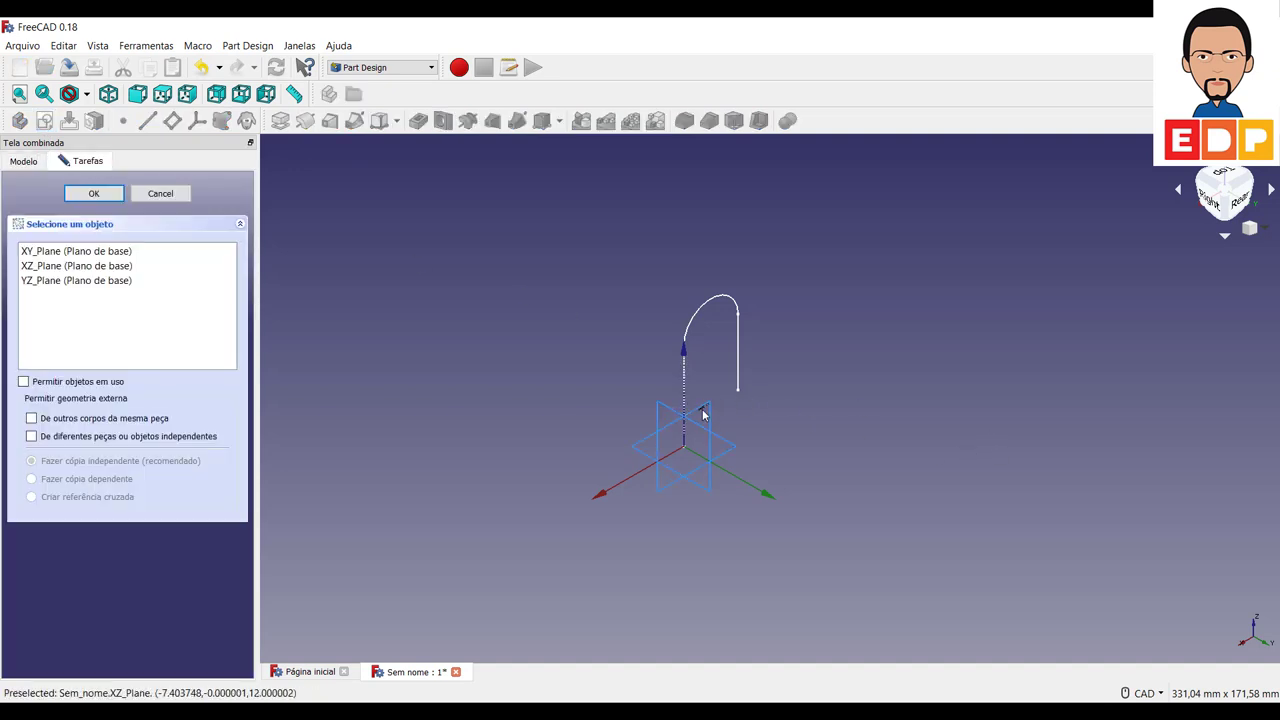
click(705, 410)
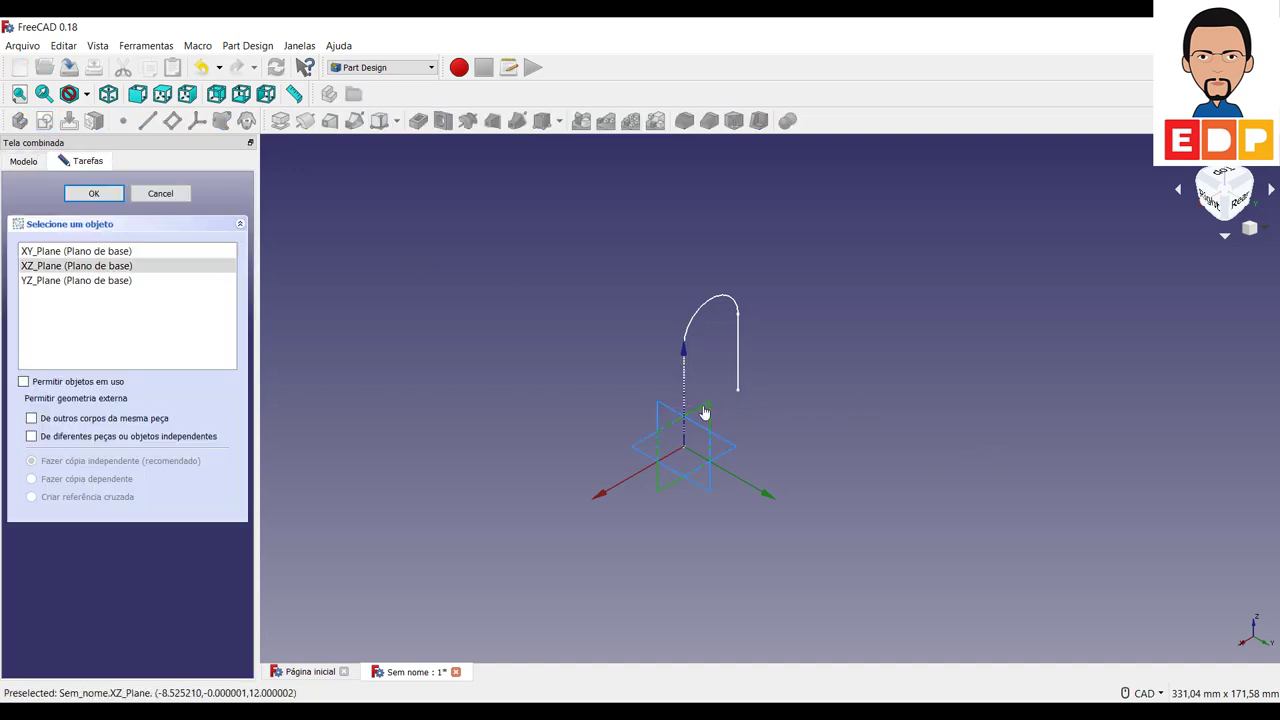
click(94, 194)
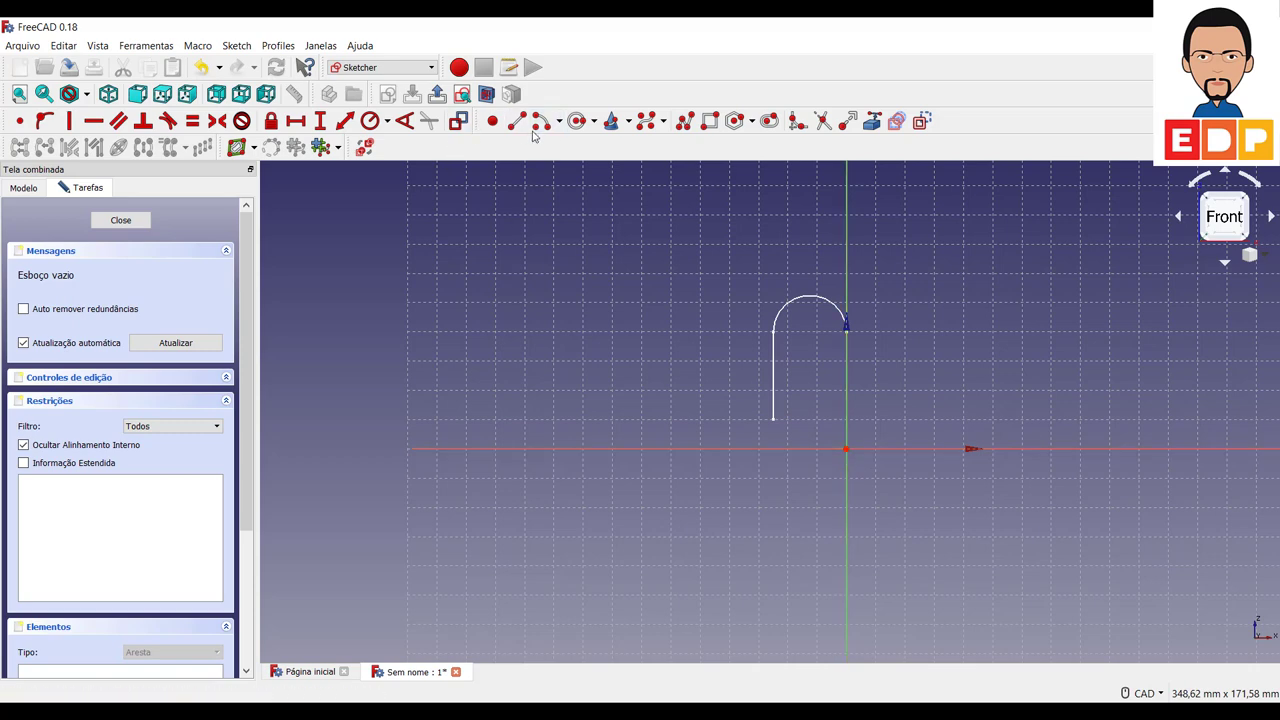
Draw a polyline from the origin straight down, then diagonally up to the left
click(685, 121)
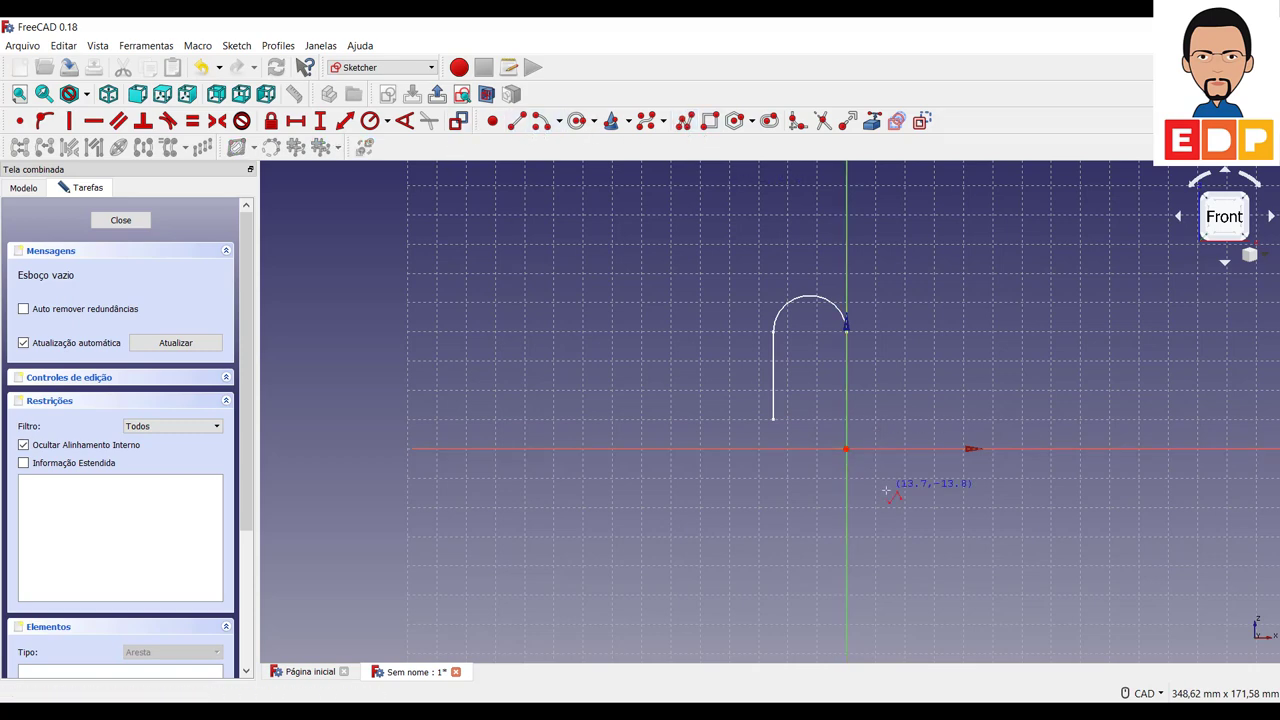
click(846, 449)
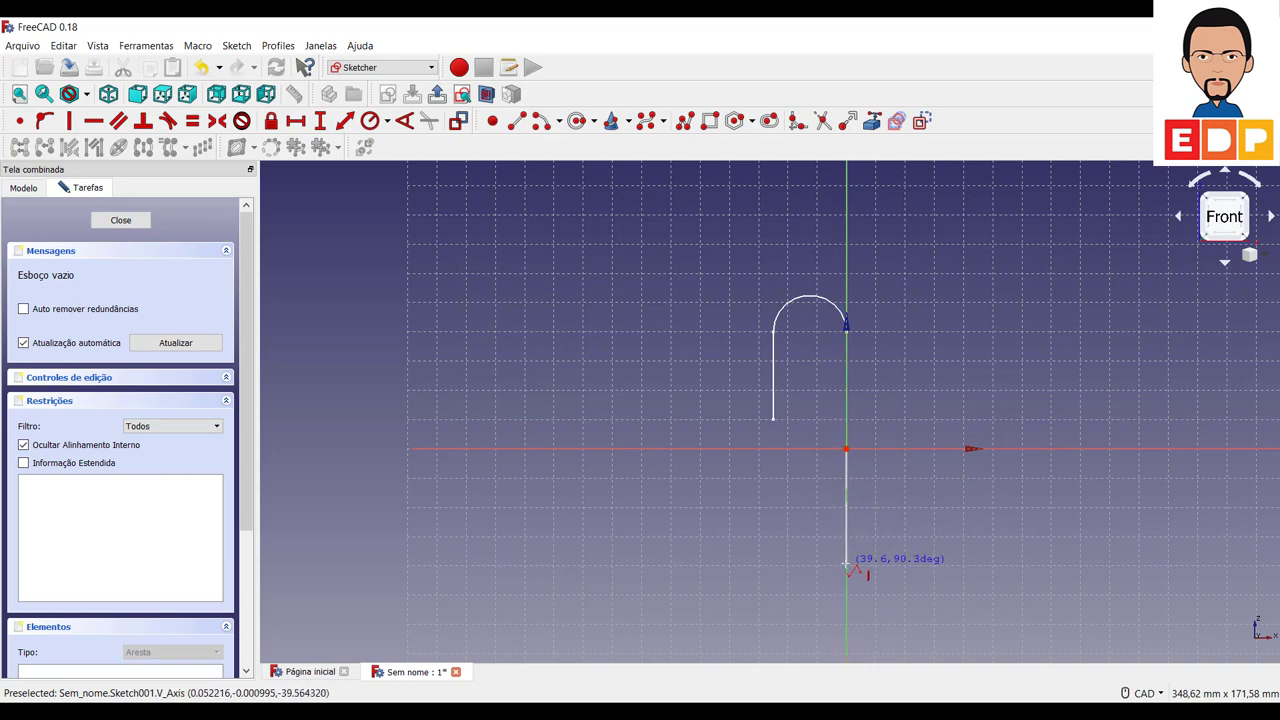
click(846, 564)
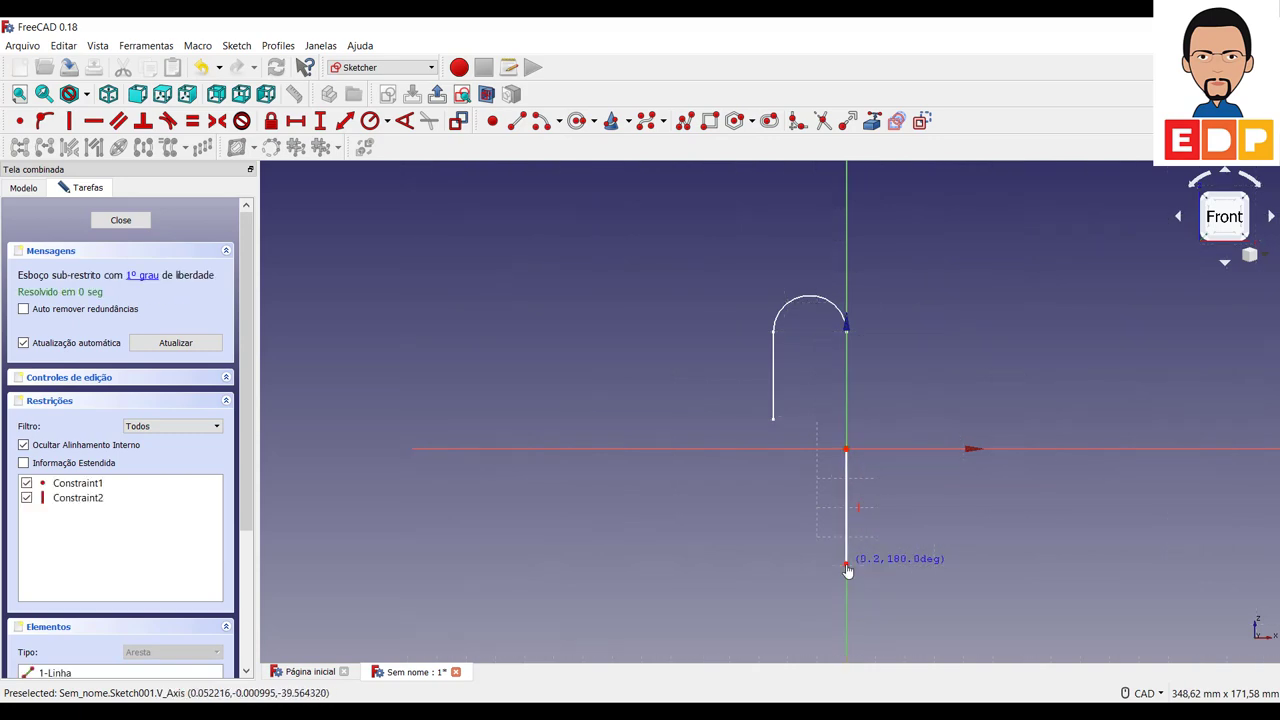
click(802, 501)
right_click(1056, 549)
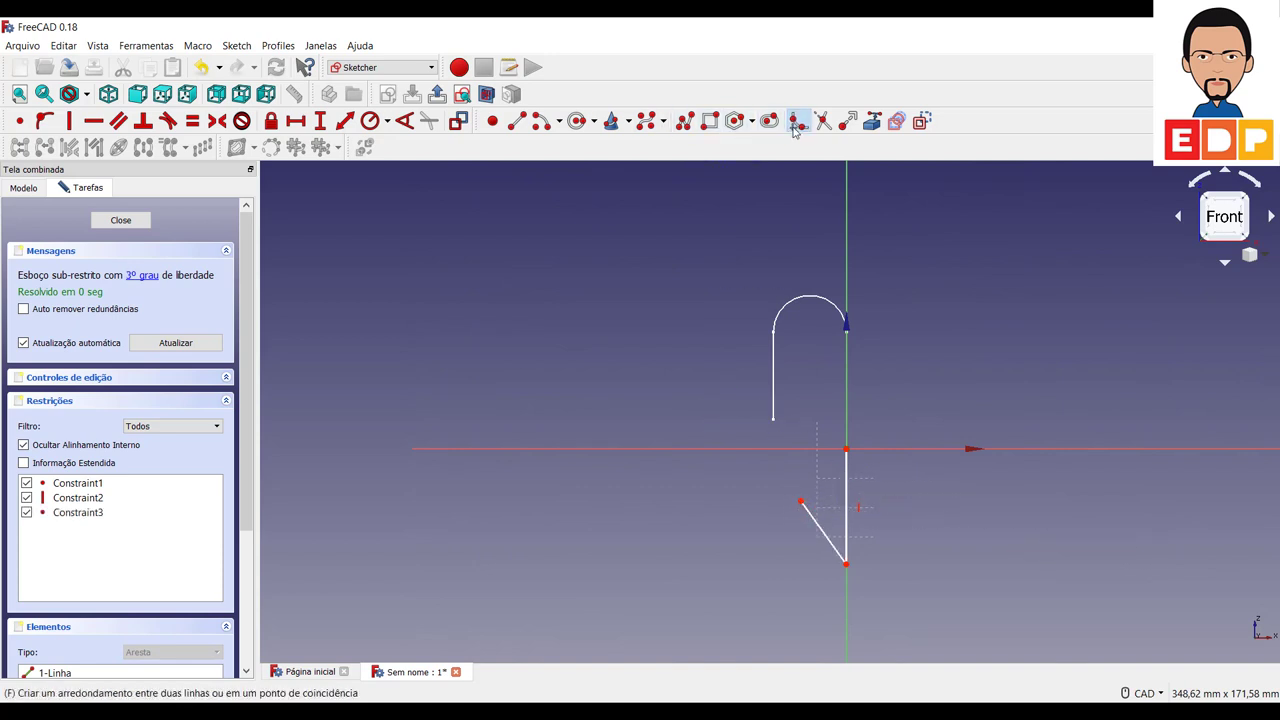
Fillet the two lines and drag the path into a U with a rounded bottom
click(846, 532)
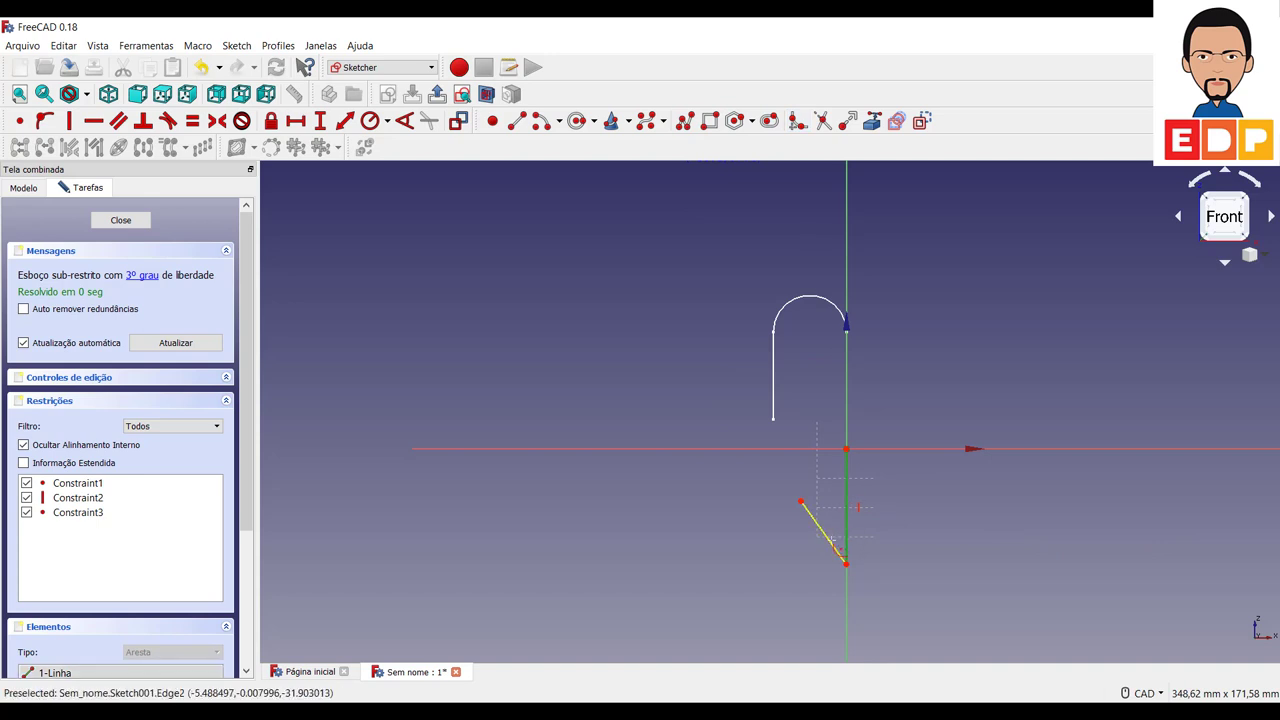
click(826, 535)
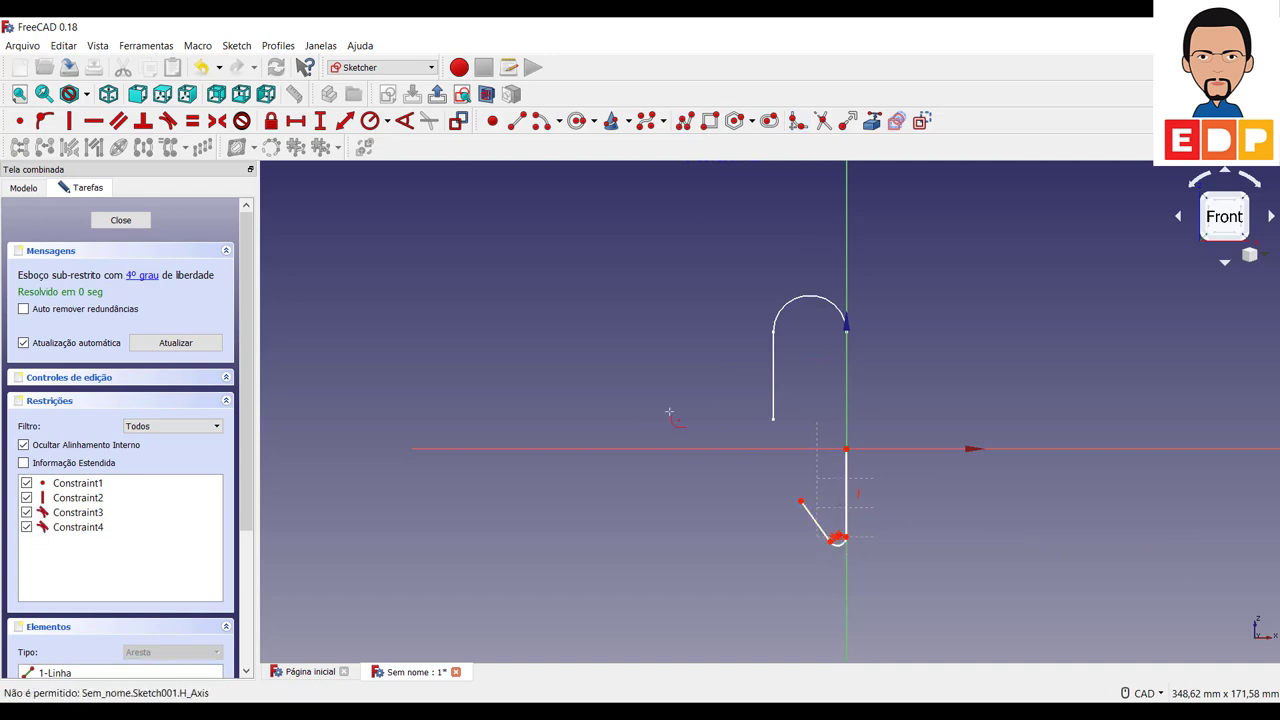
right_click(822, 548)
drag(828, 545, 785, 564)
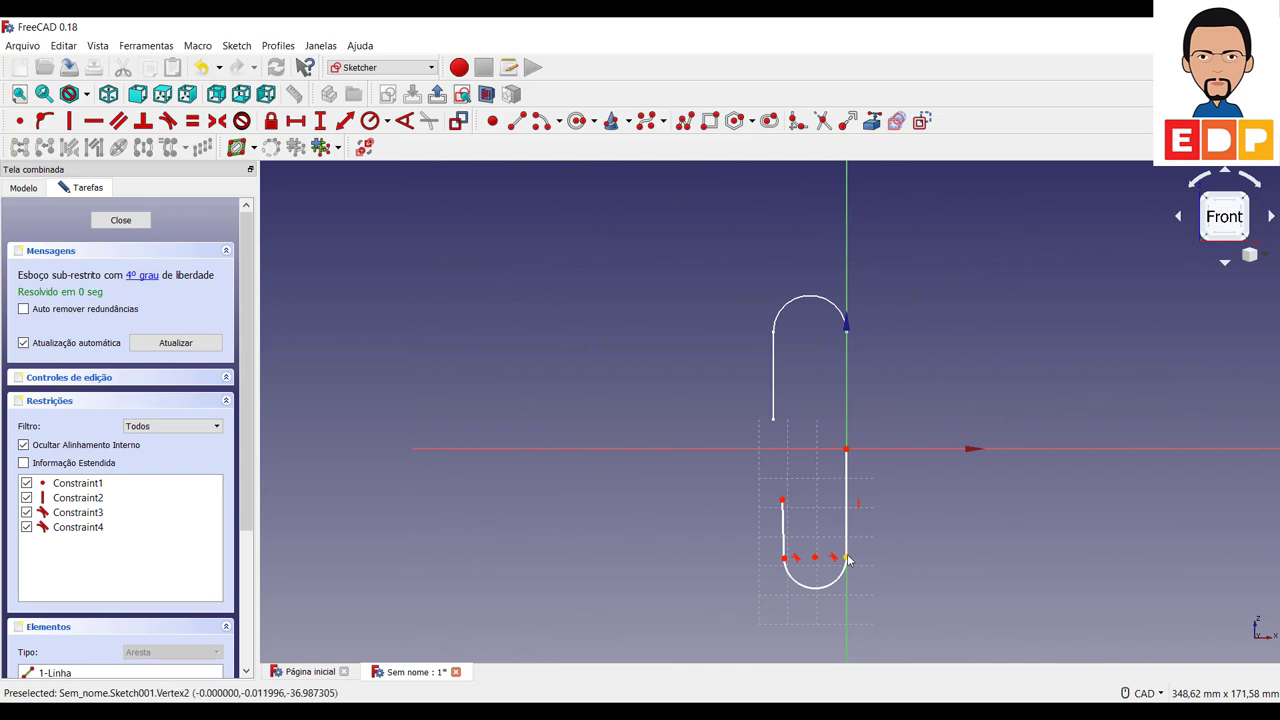
Constrain the bottom arc to 180° and its ends 25 mm apart horizontally
click(831, 589)
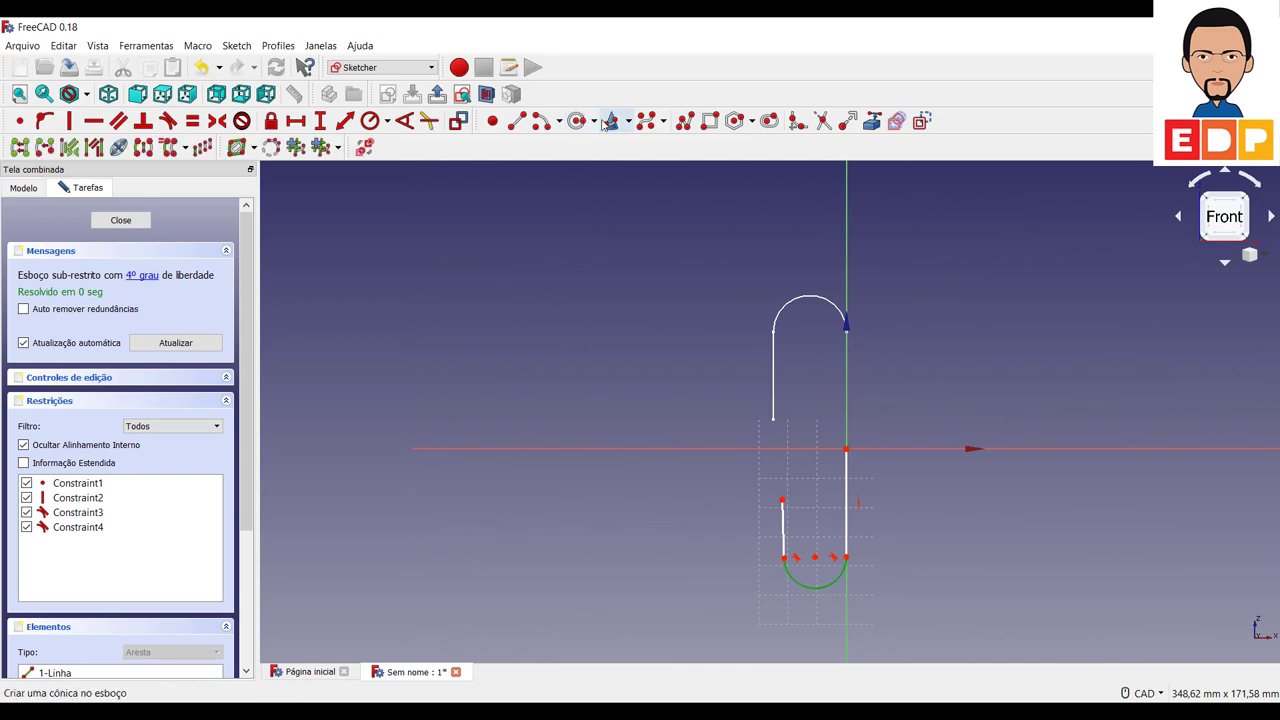
click(404, 121)
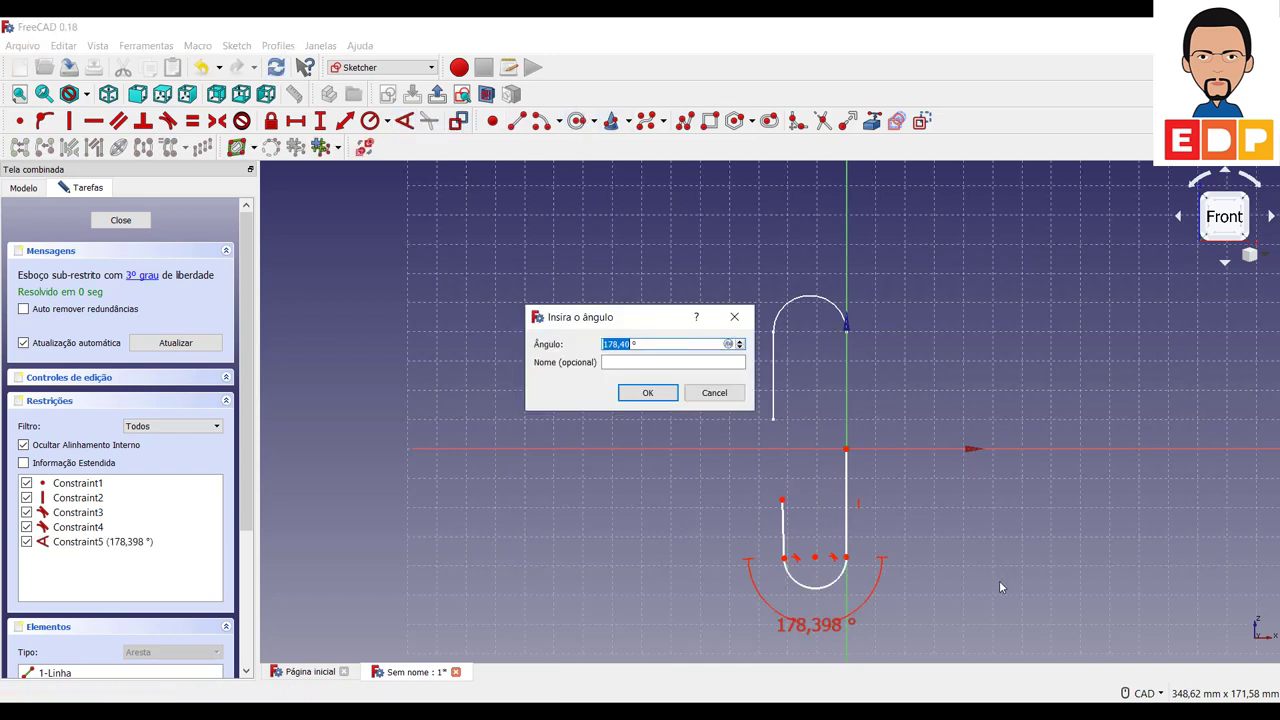
text(17)
key(BackSpace)
key(Return)
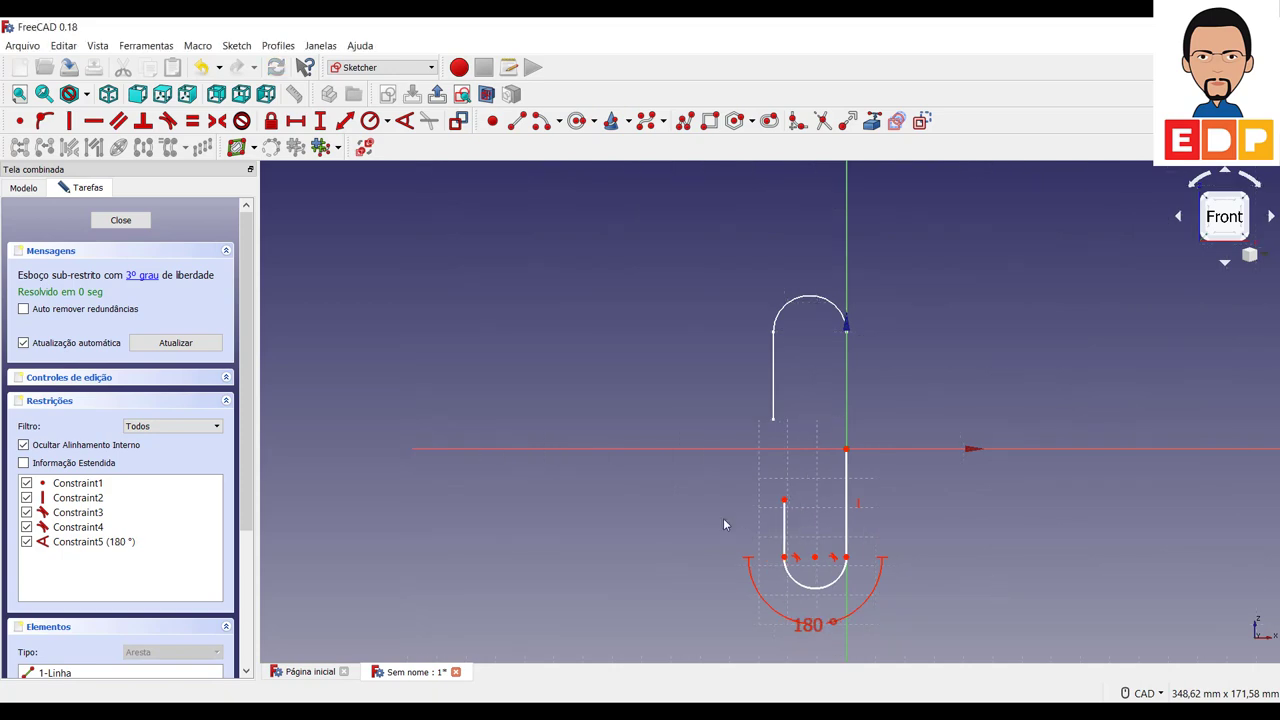
click(785, 557)
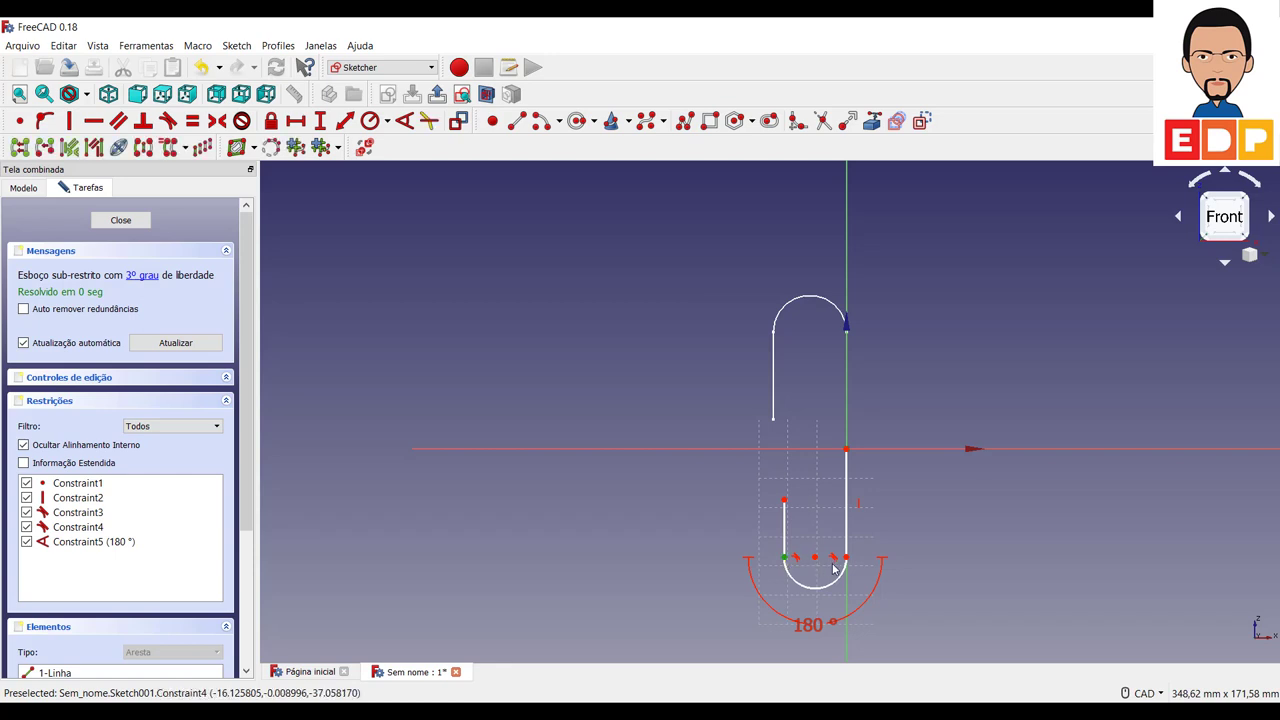
click(846, 559)
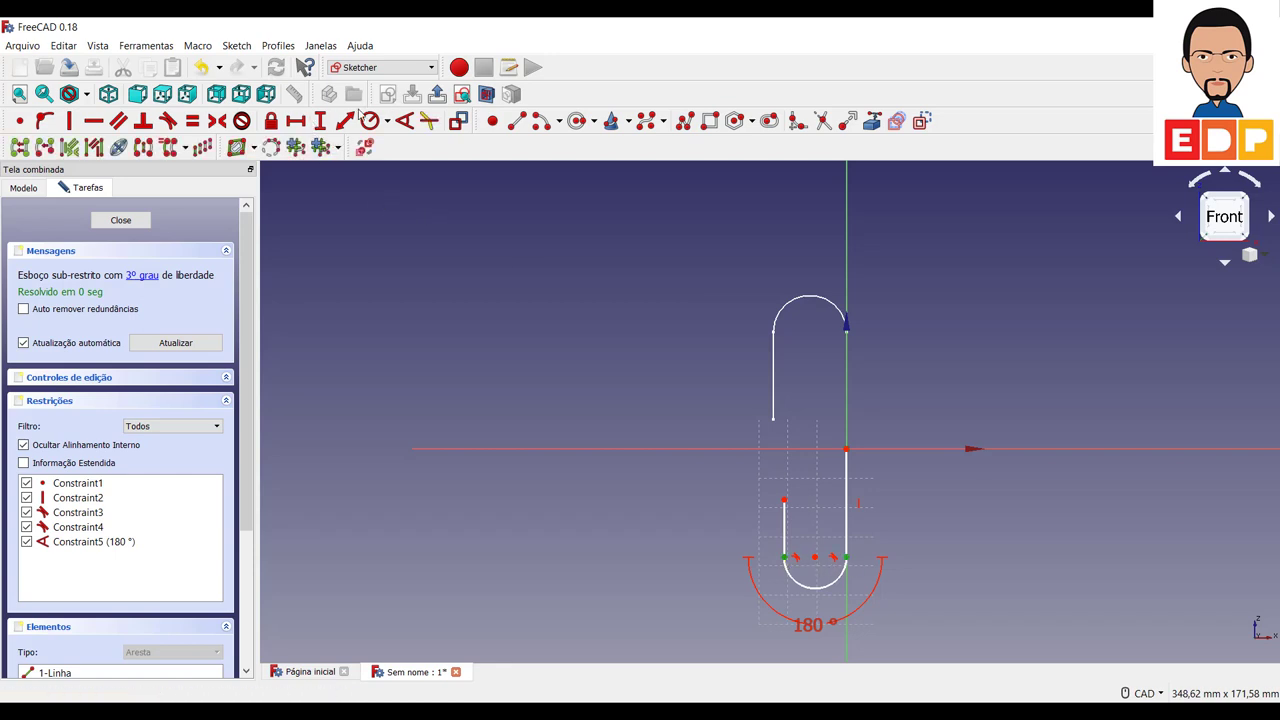
click(294, 121)
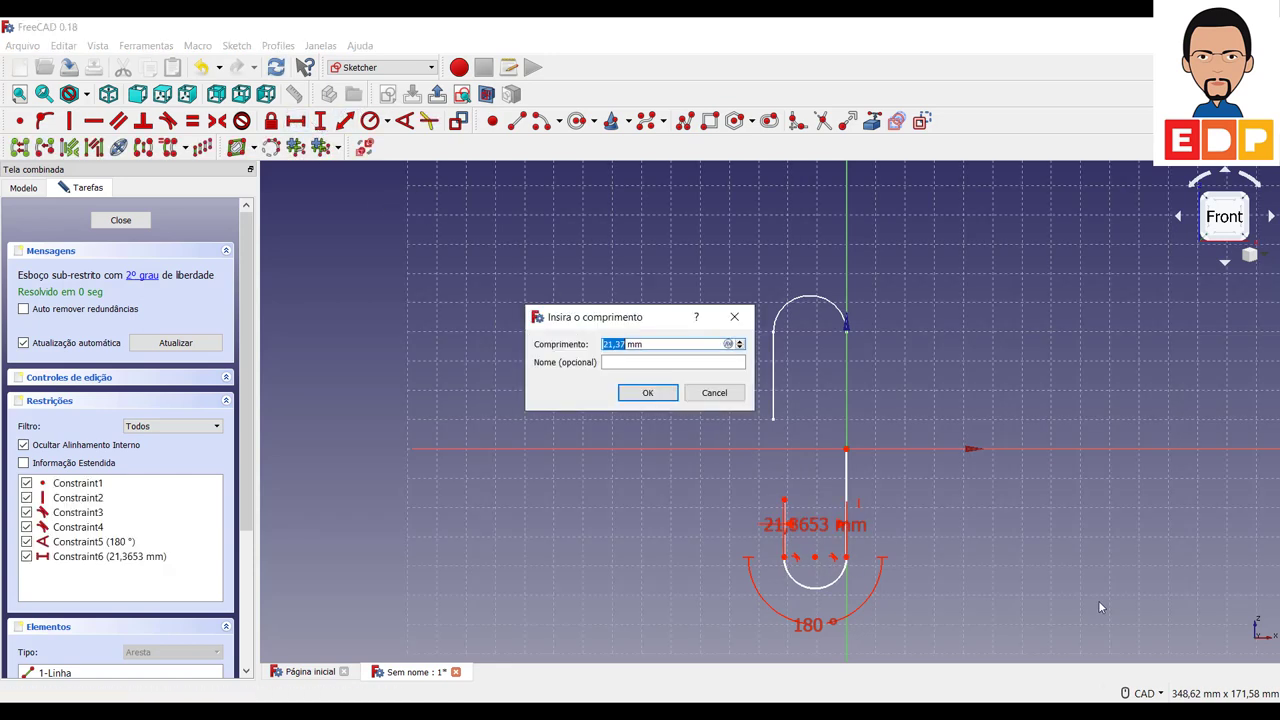
text(25)
key(Return)
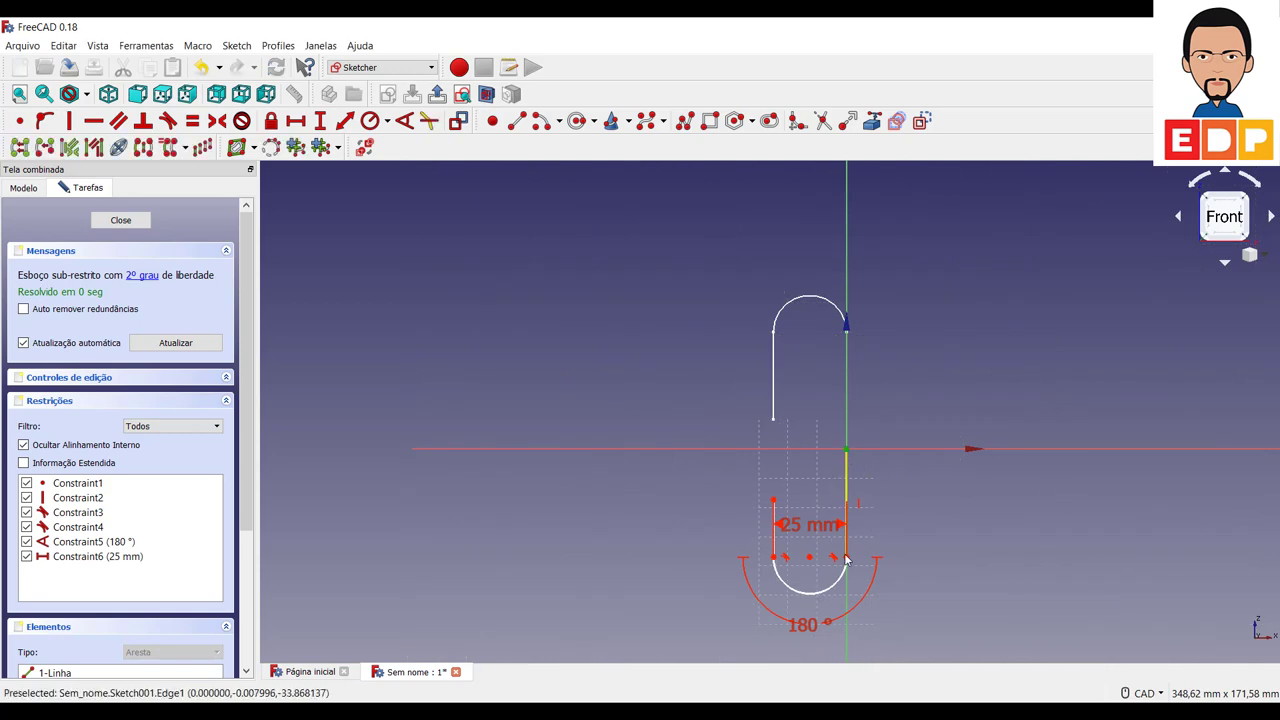
Set the right straight's vertical length to 40 mm and the left straight's to 30 mm
click(327, 127)
text(40)
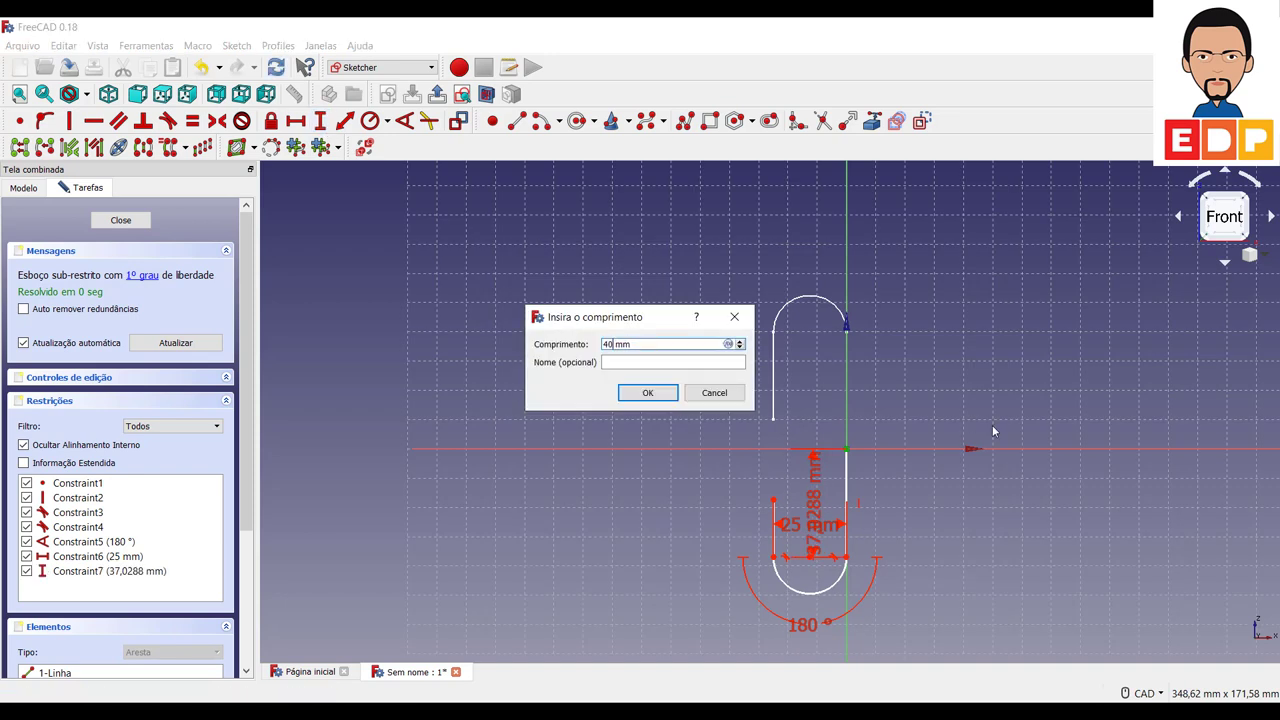
key(Return)
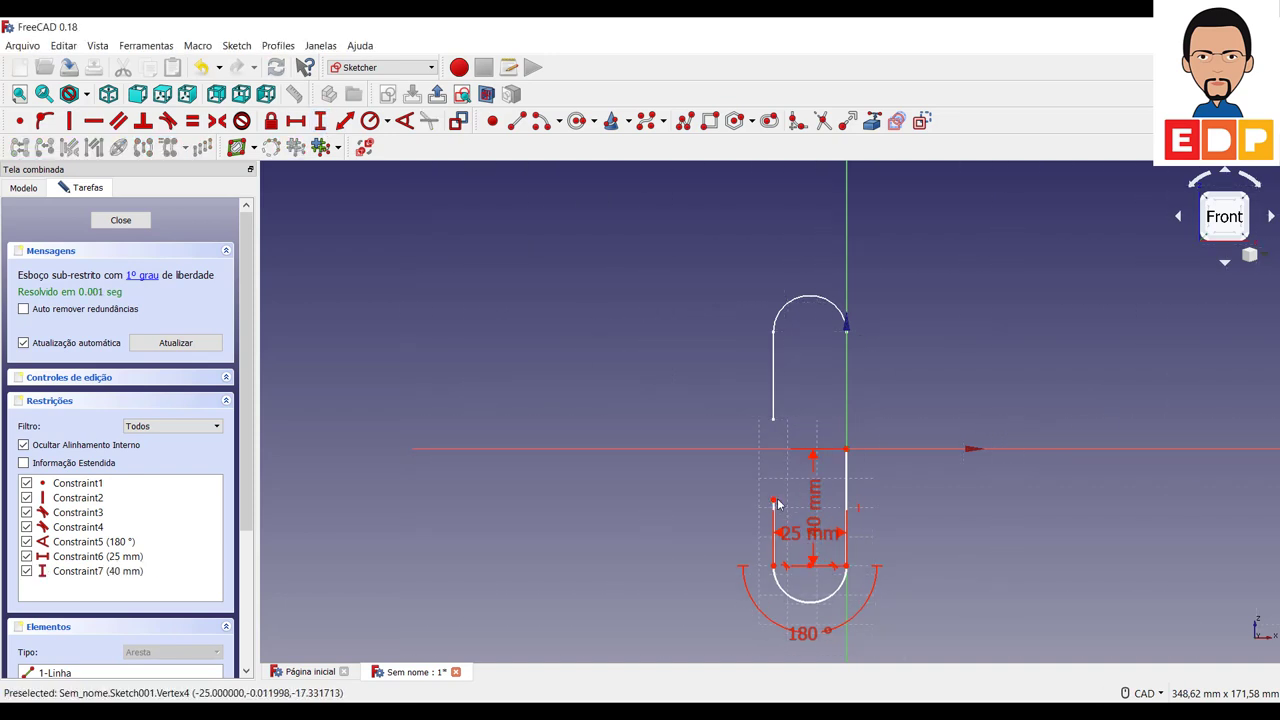
click(773, 501)
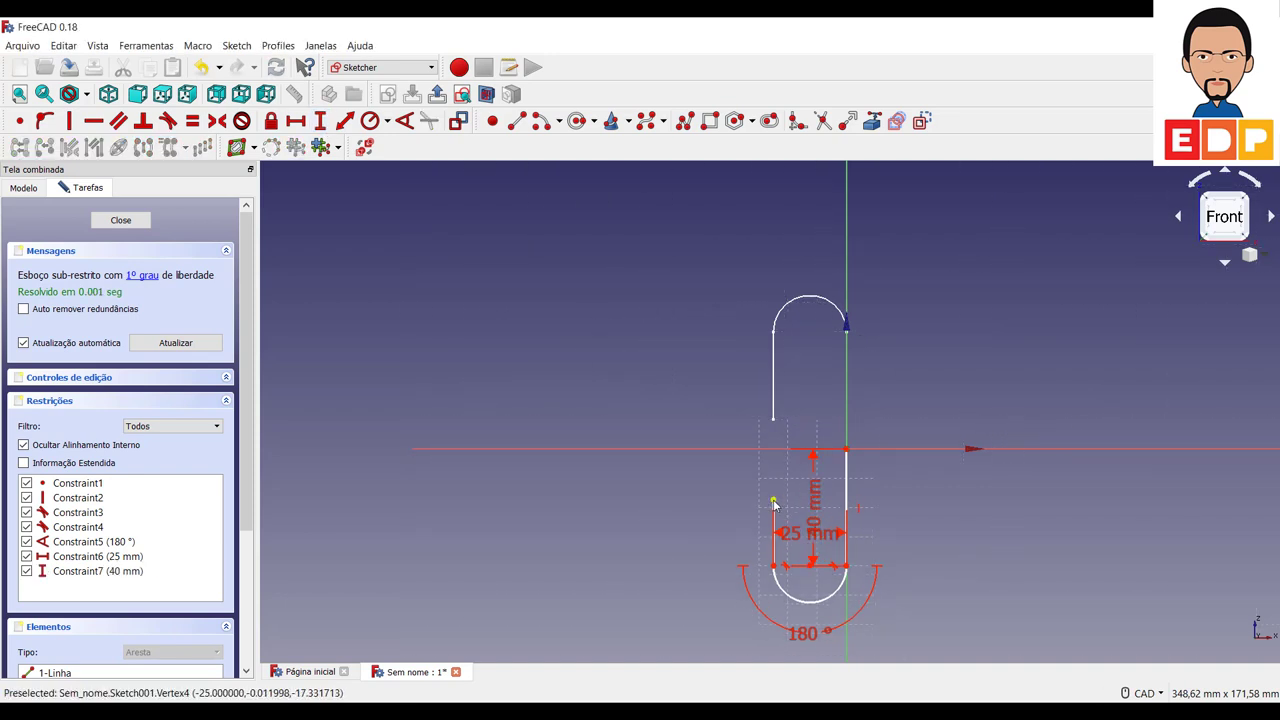
click(775, 568)
click(319, 121)
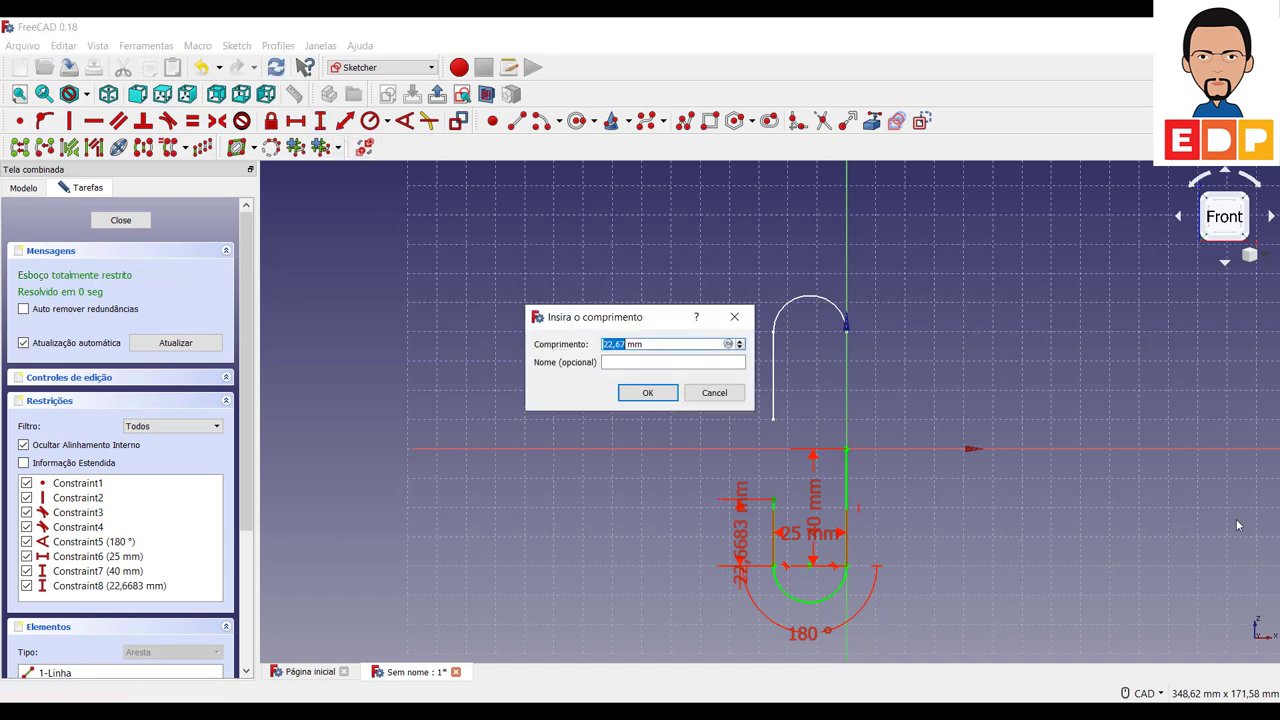
text(30)
key(Return)
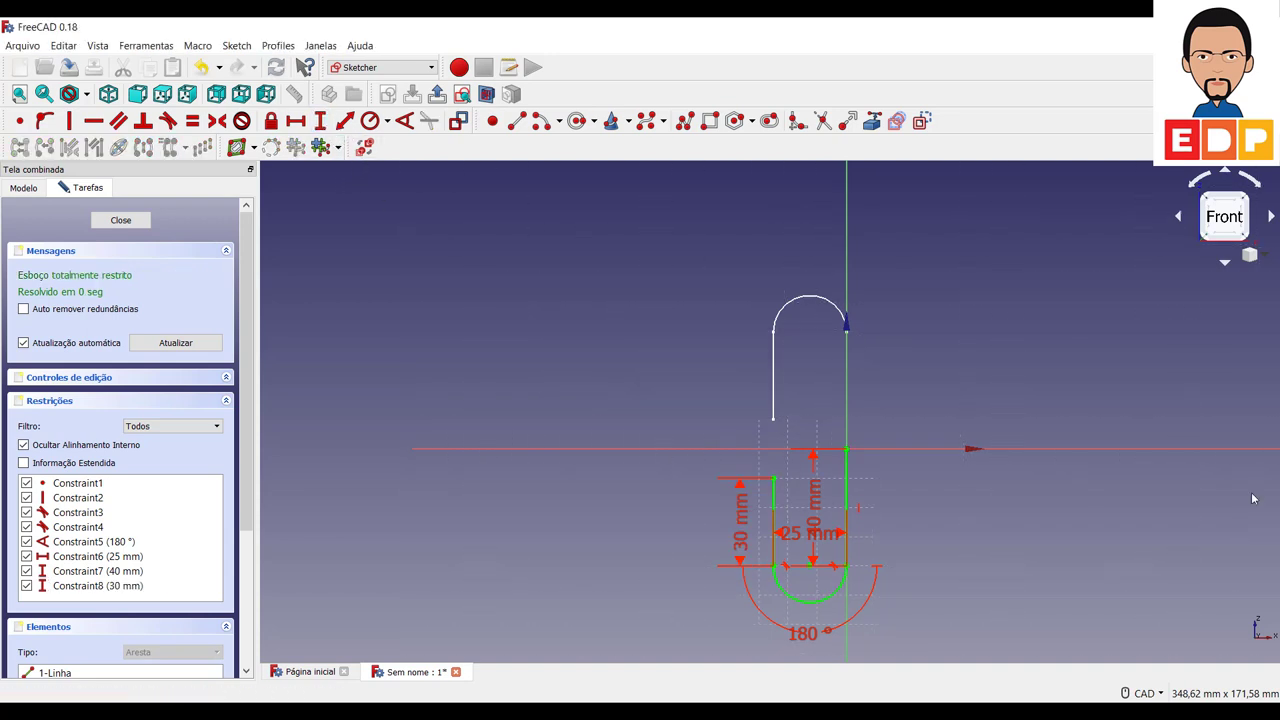
Close the U-path sketch and rename the first sketch to Trajetória_1
click(120, 220)
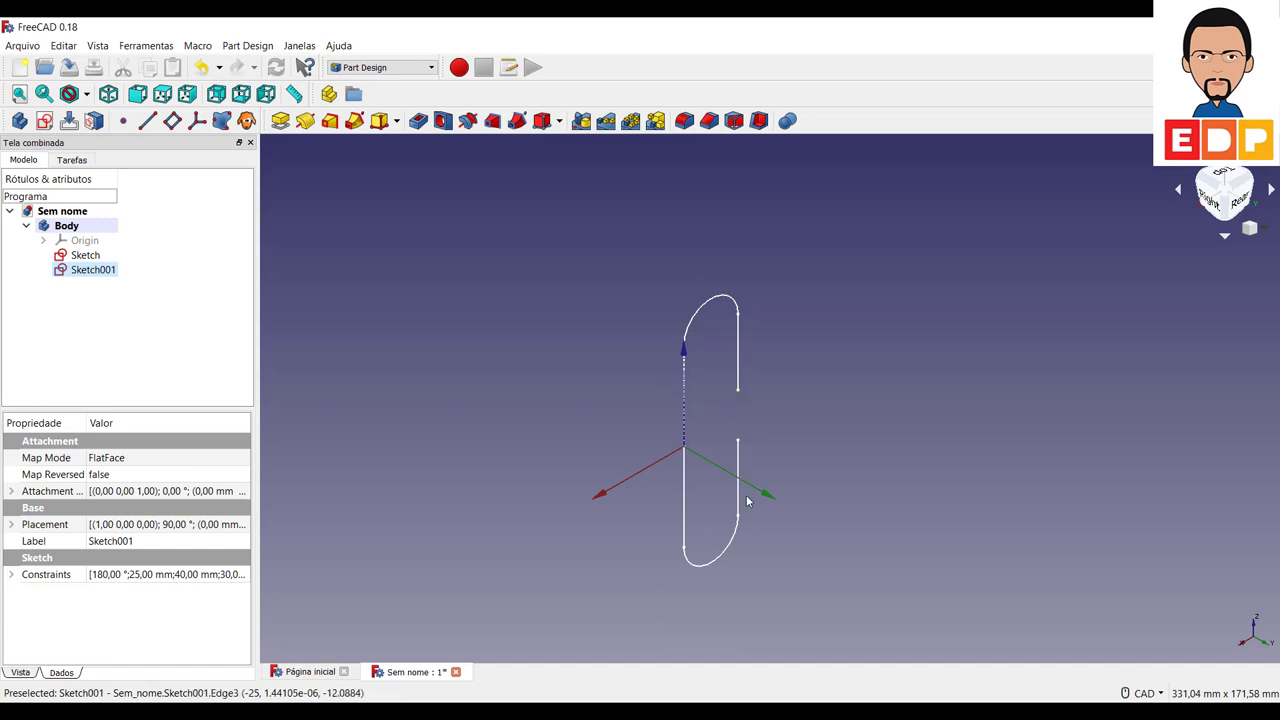
right_click(90, 257)
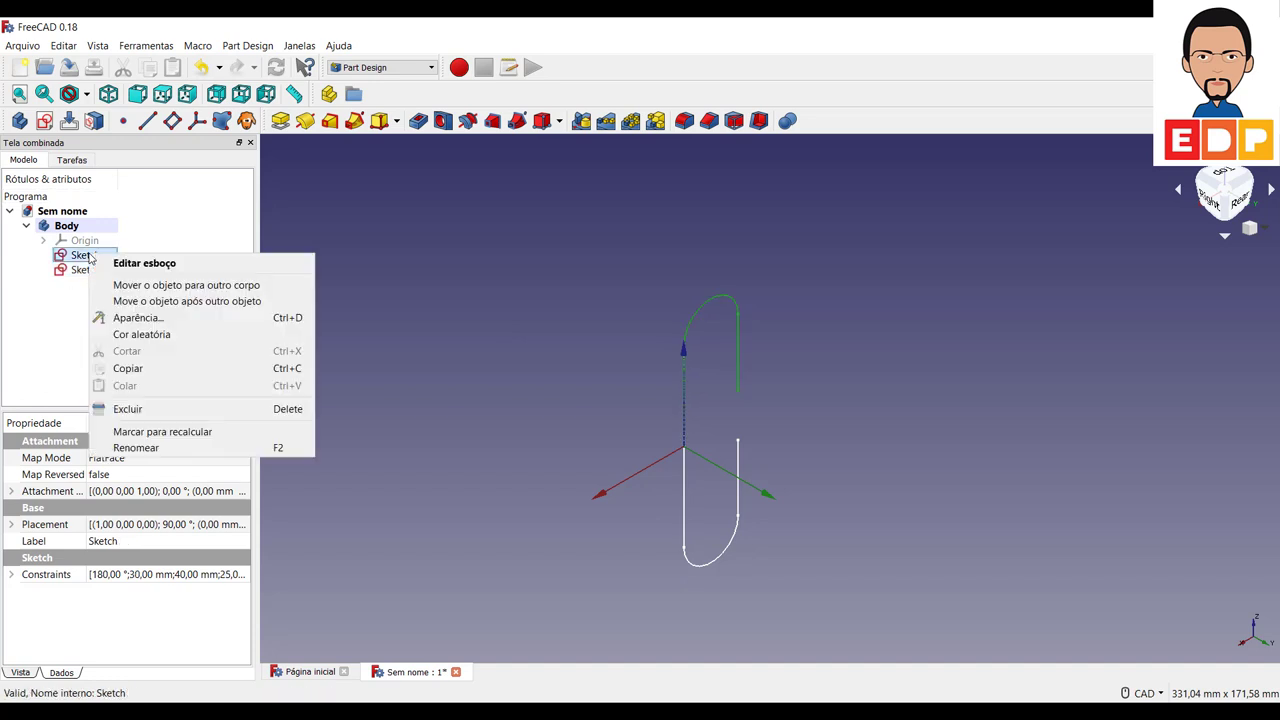
click(135, 448)
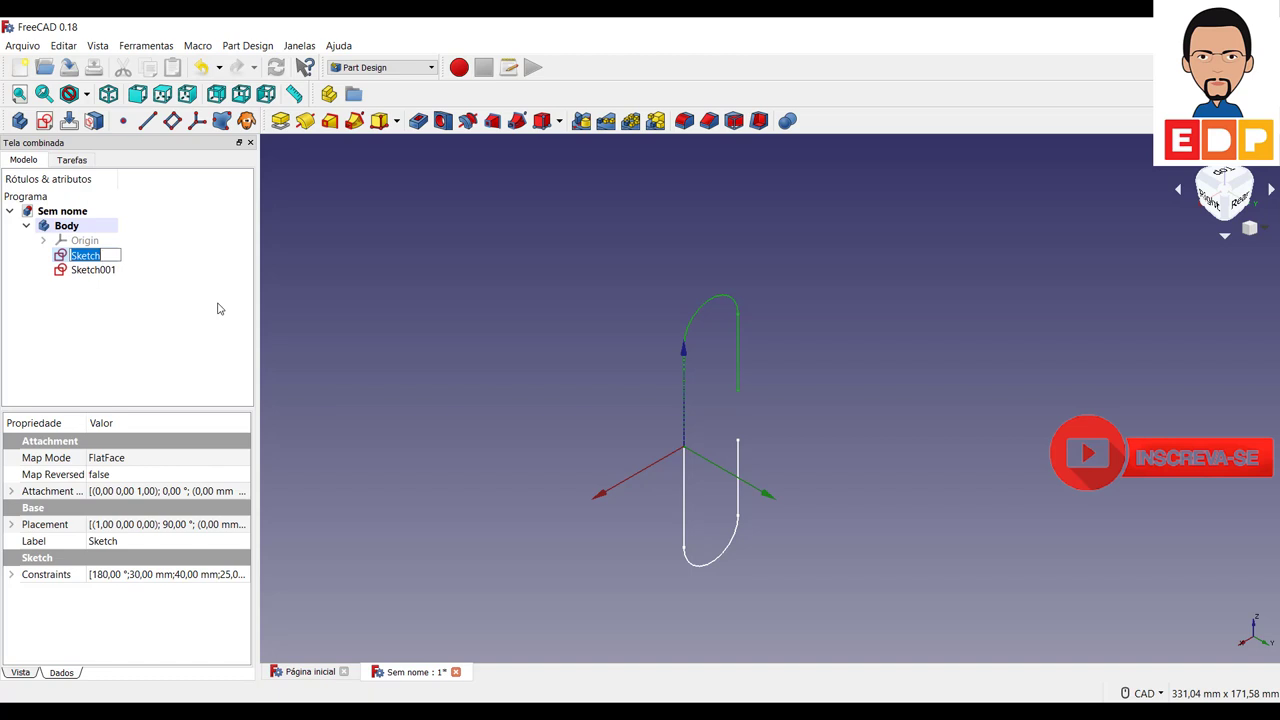
text(Tra)
text(jetória_1)
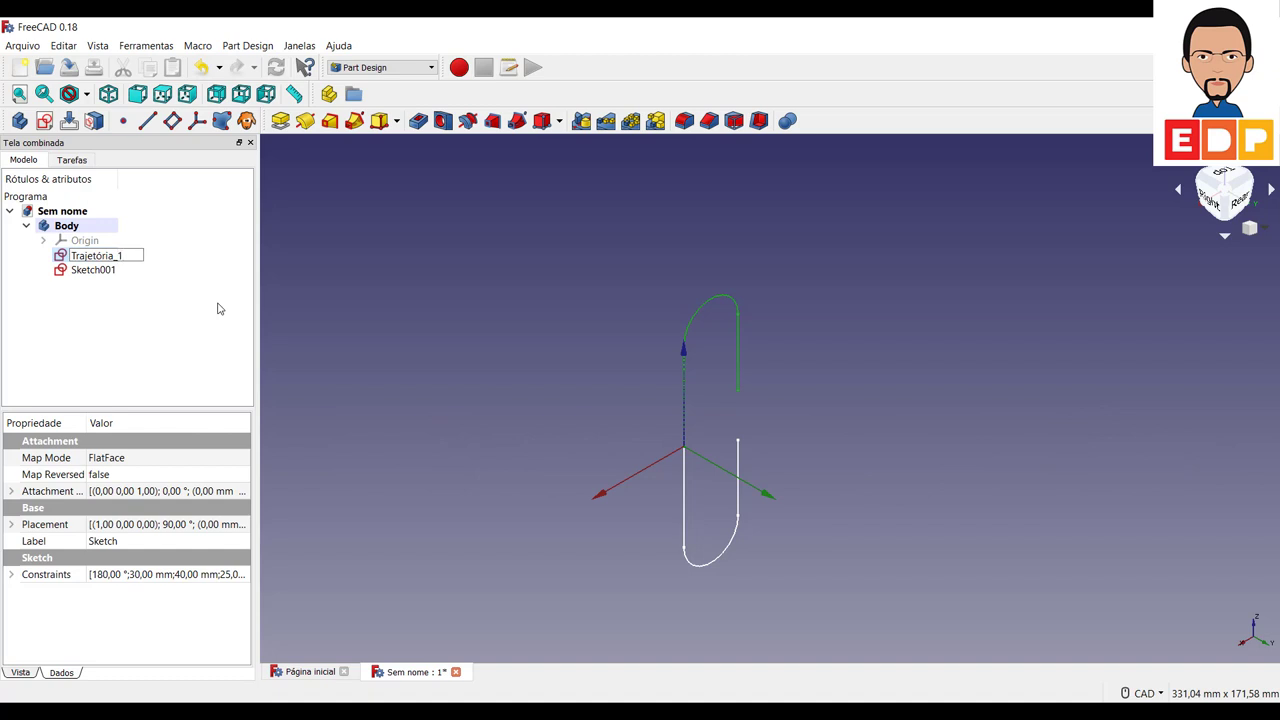
click(197, 315)
Rename Sketch001 to Trajetória_2 and clear the selection
right_click(90, 270)
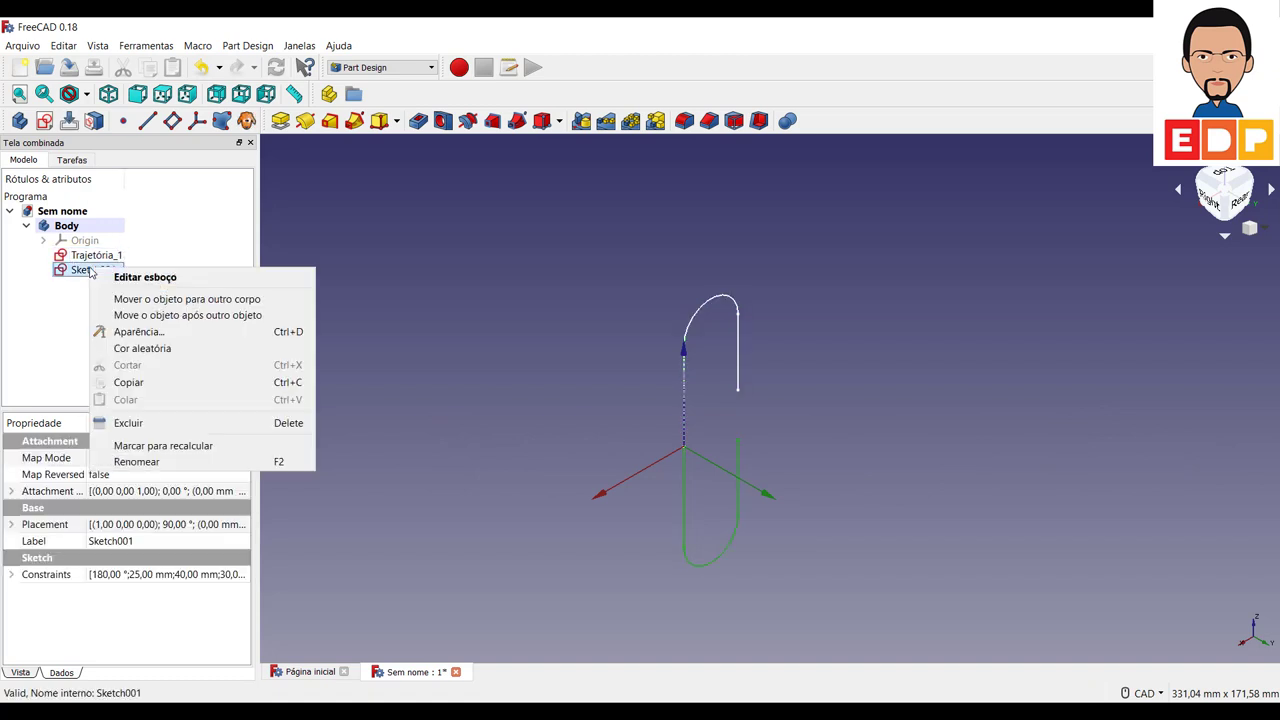
click(174, 462)
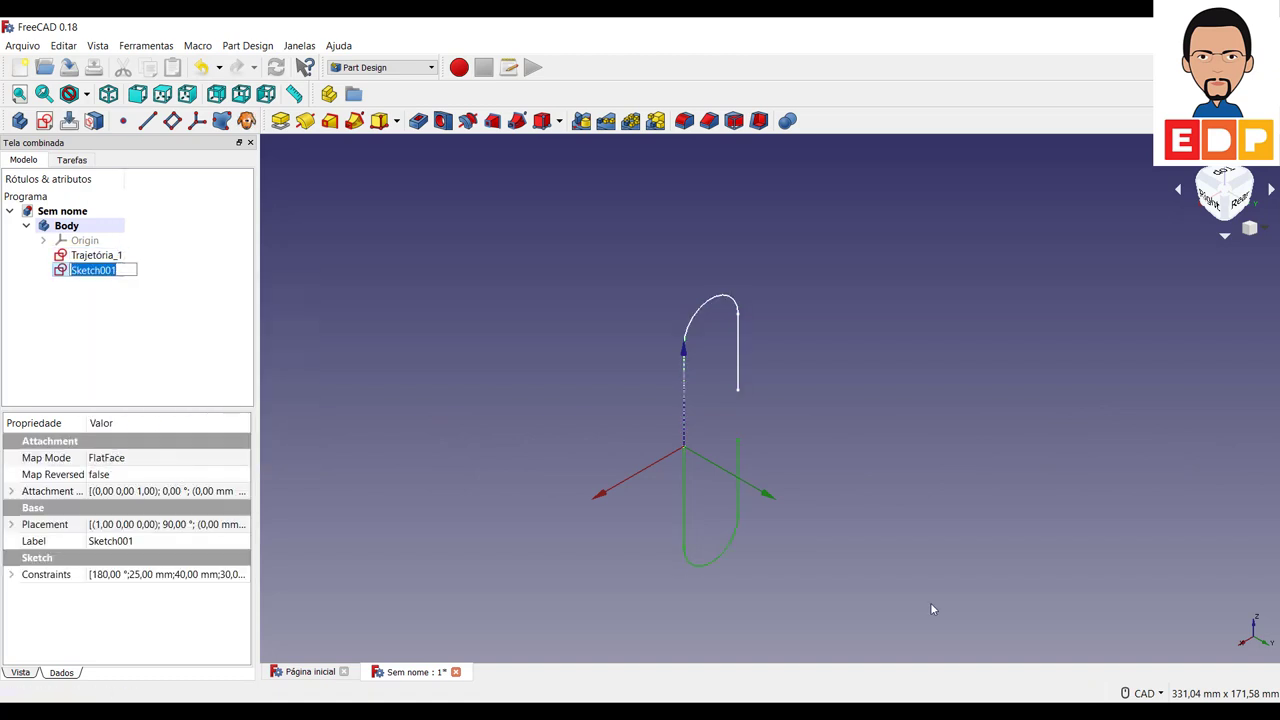
text(Trajetór)
text(ia)
text(_2)
key(Return)
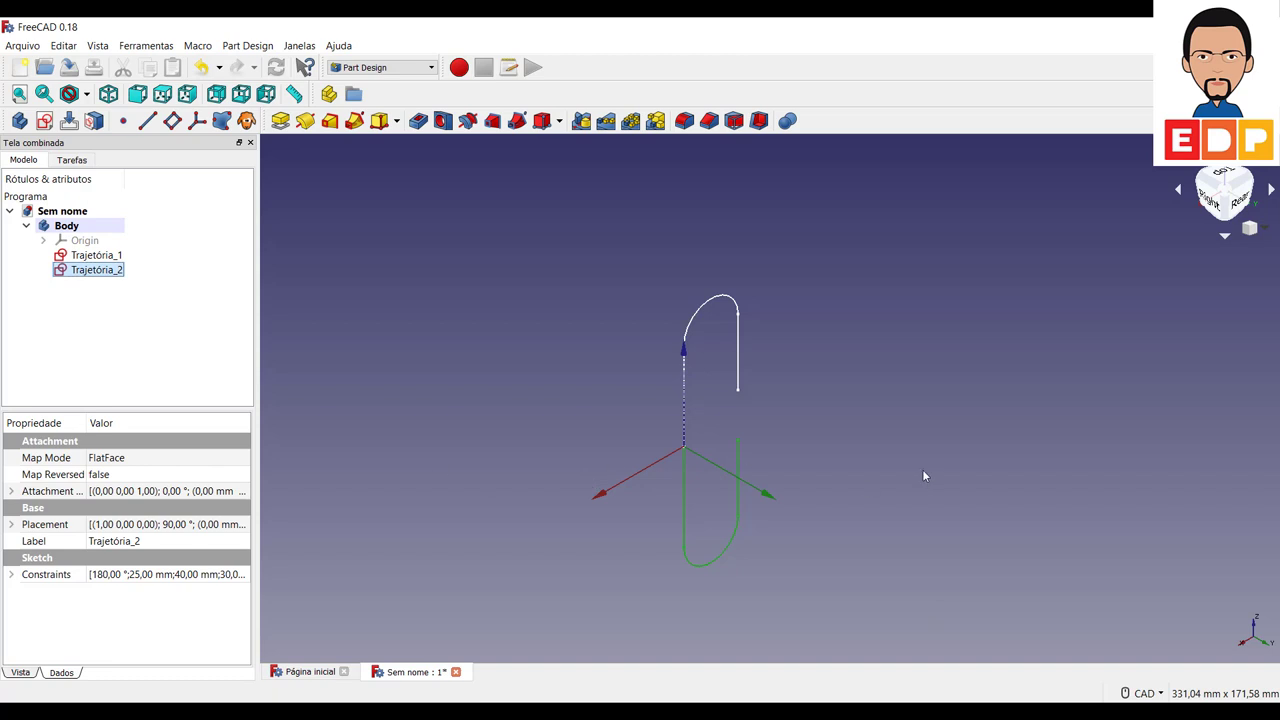
click(860, 427)
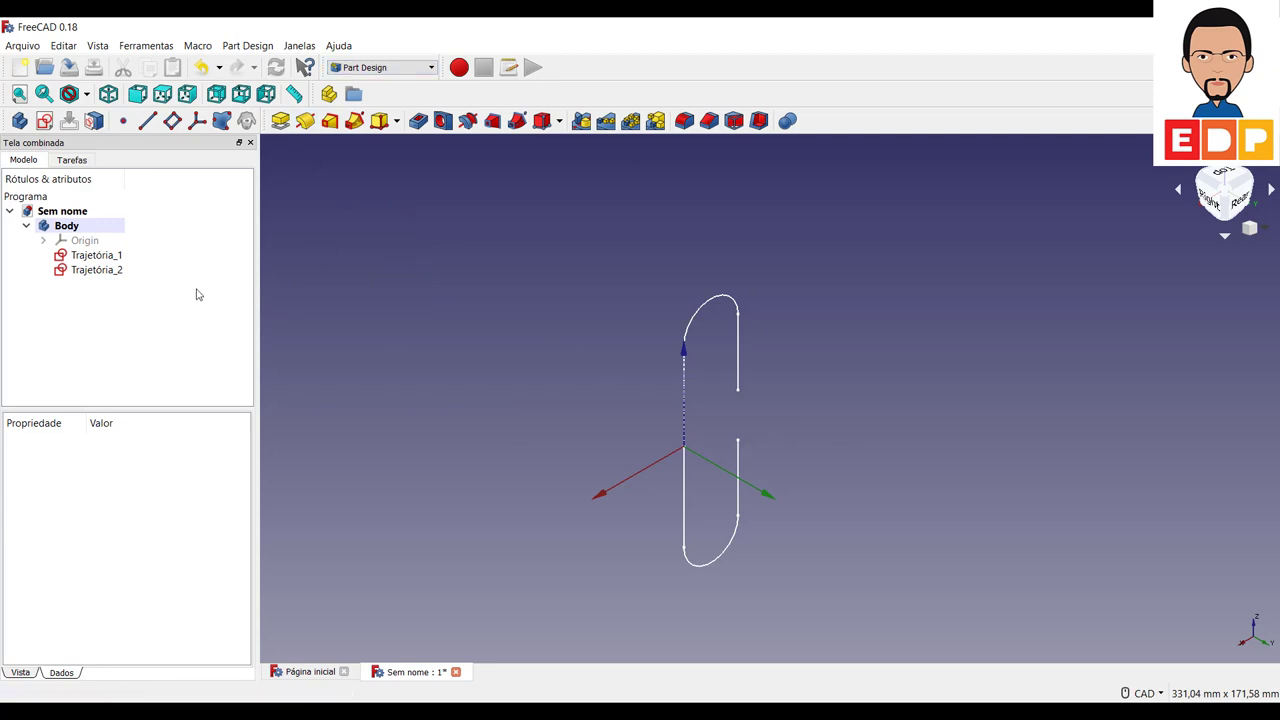
In the Sketcher workbench, create a sketch on Plano XY with a -10 mm offset
click(432, 72)
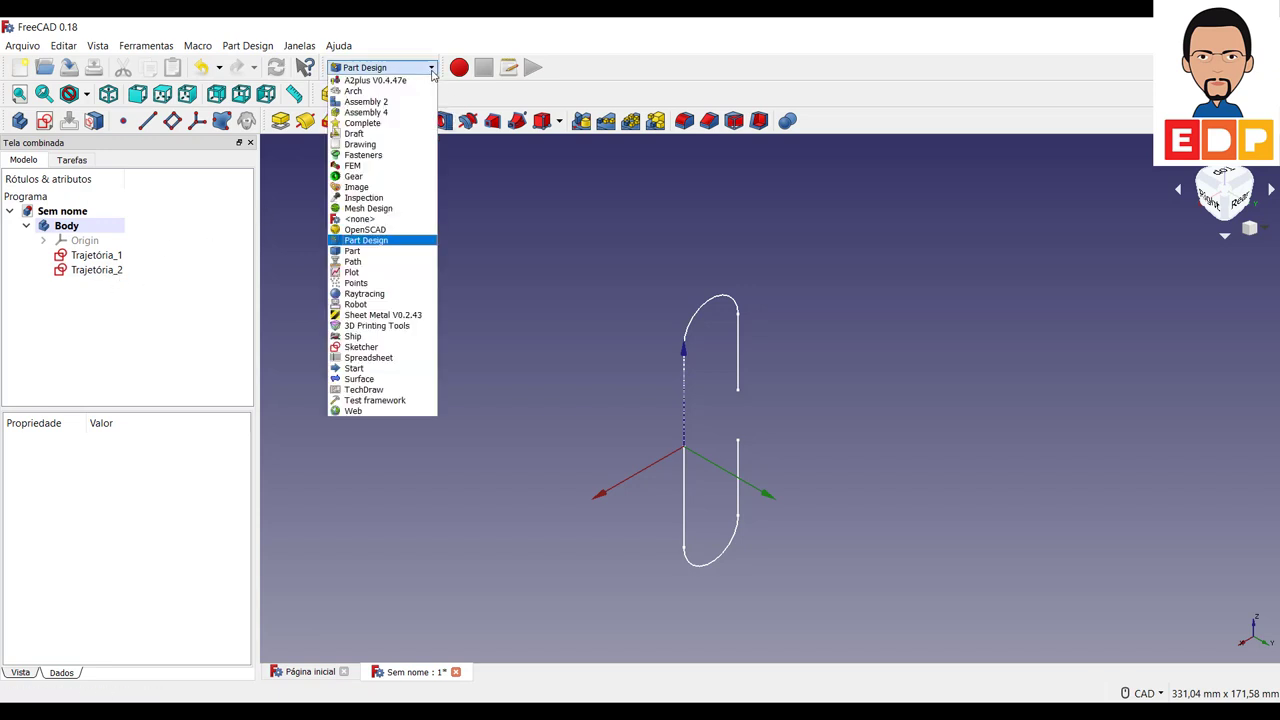
click(381, 352)
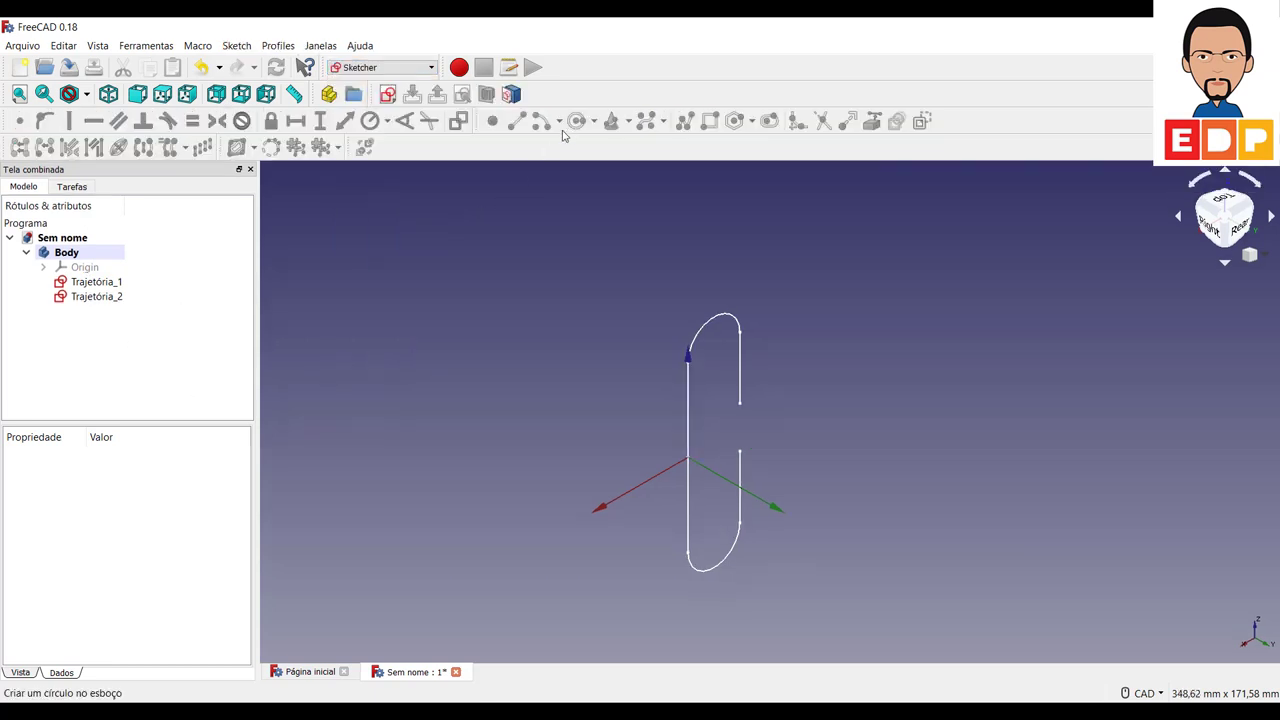
click(388, 94)
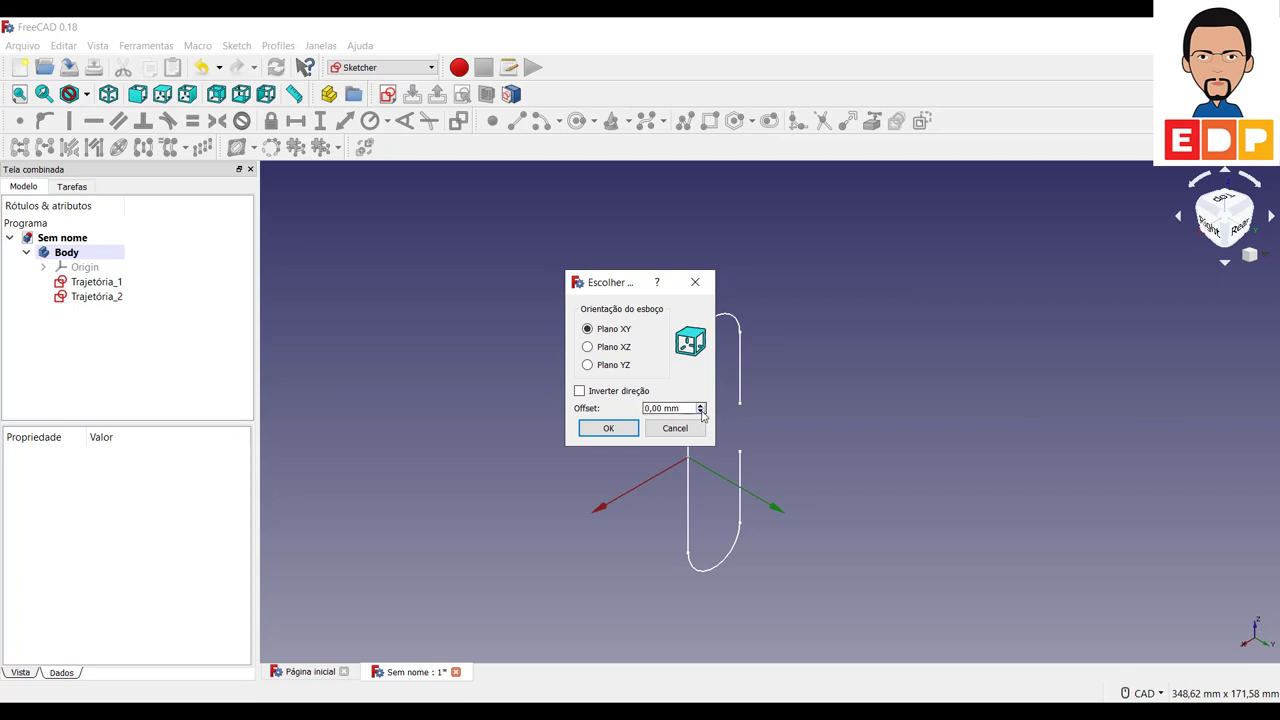
click(700, 411)
click(608, 428)
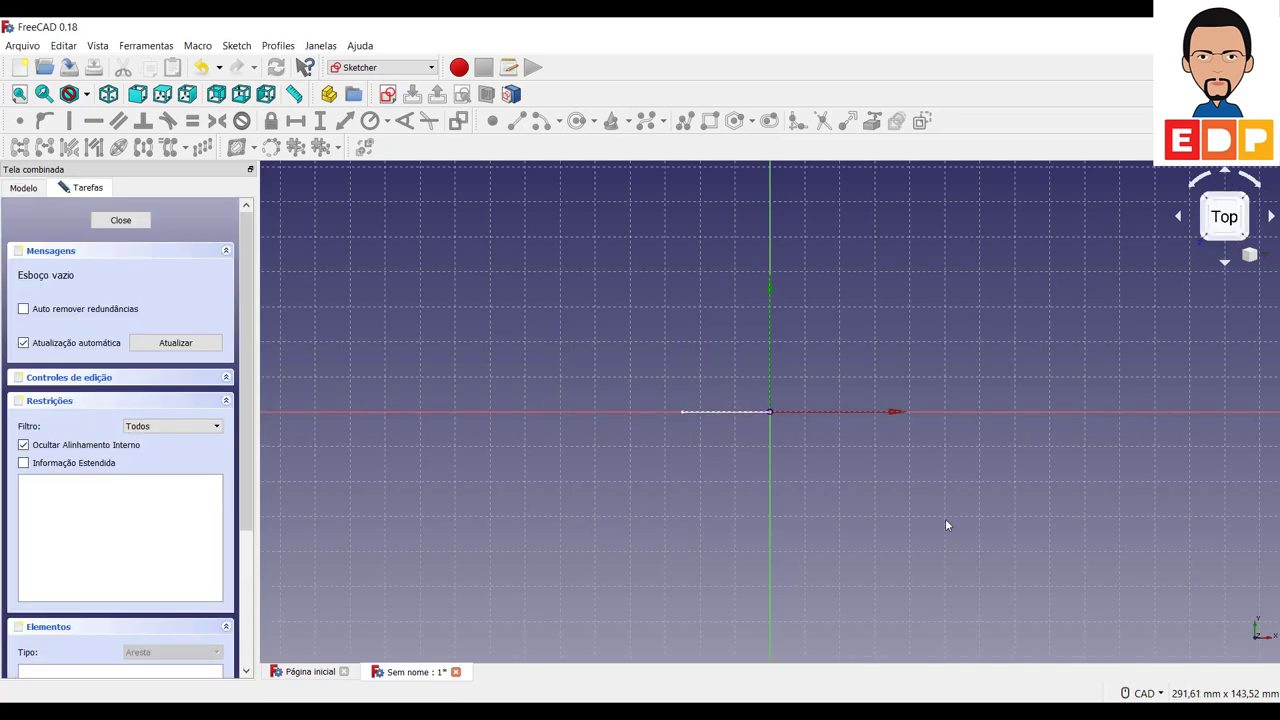
click(1247, 202)
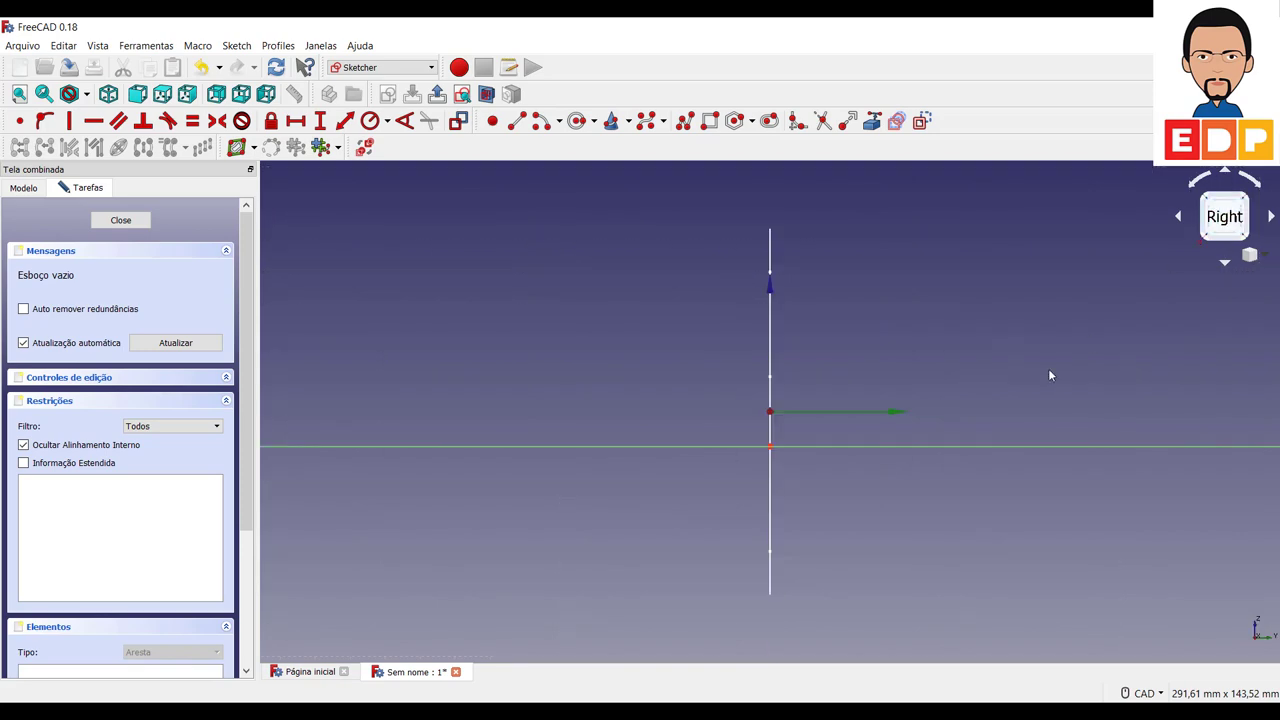
click(1247, 202)
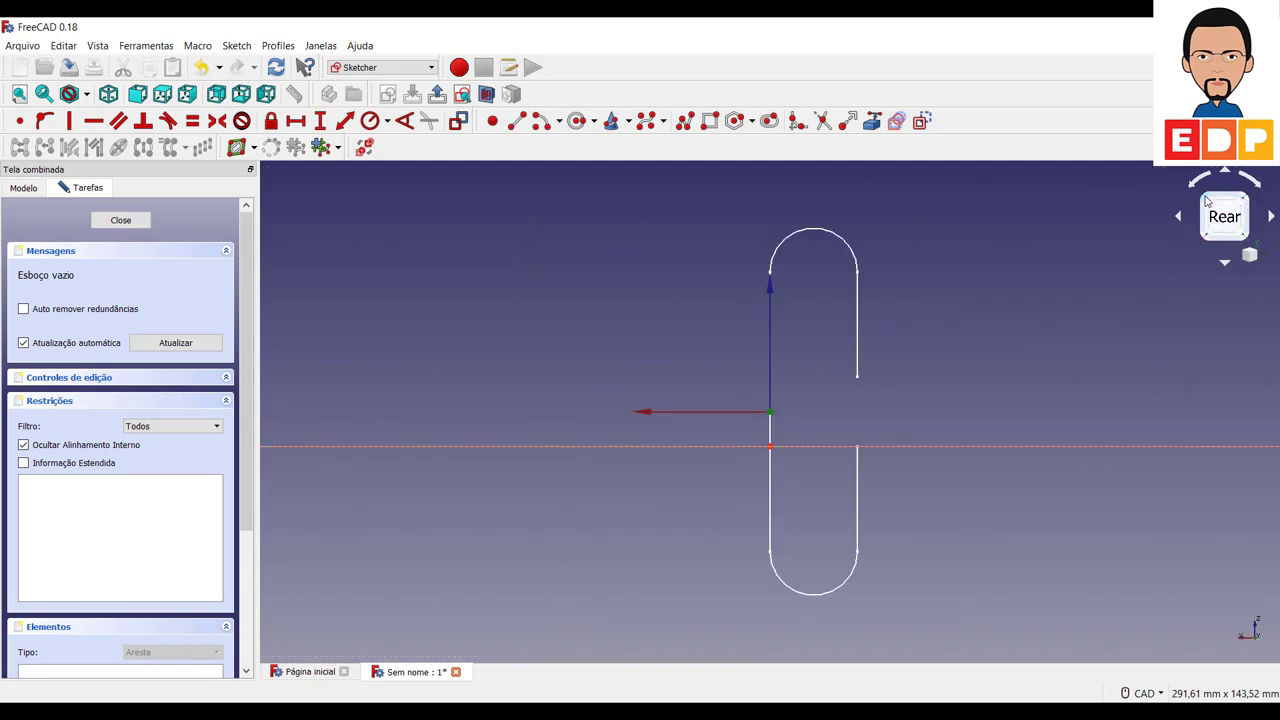
click(1204, 195)
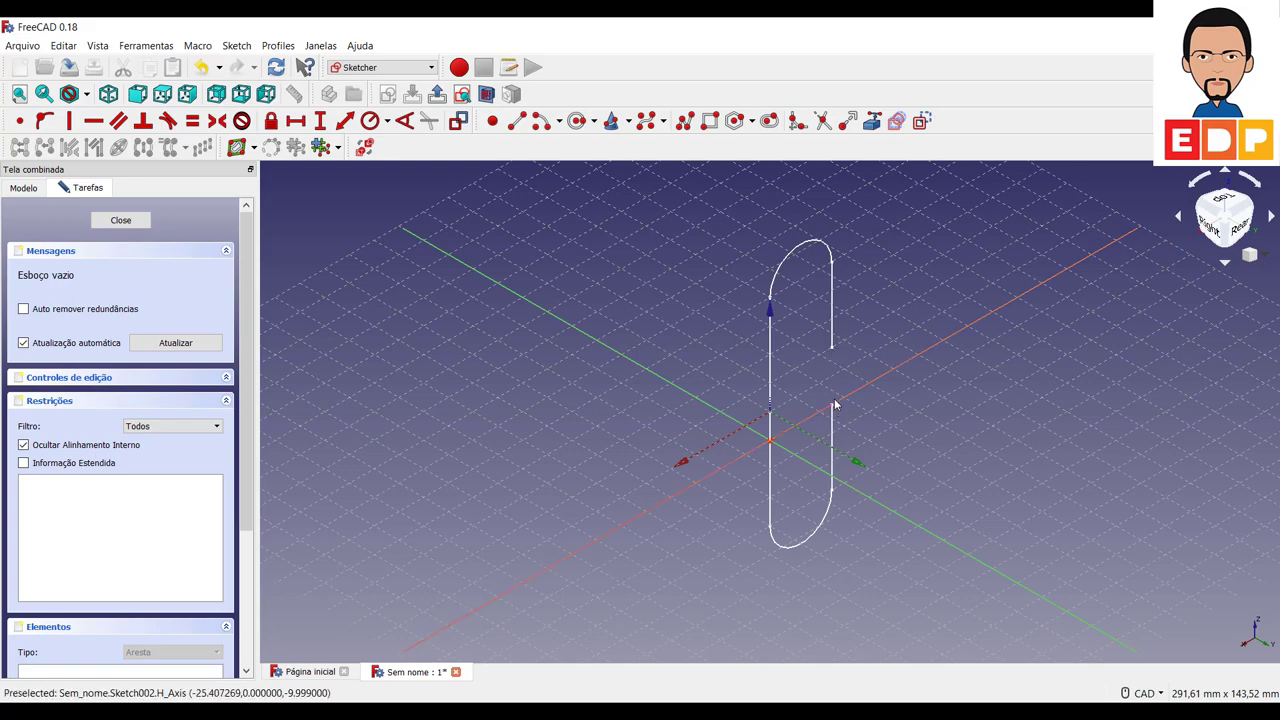
scroll(845, 392, down, 3)
scroll(843, 391, up, 4)
scroll(842, 390, up, 5)
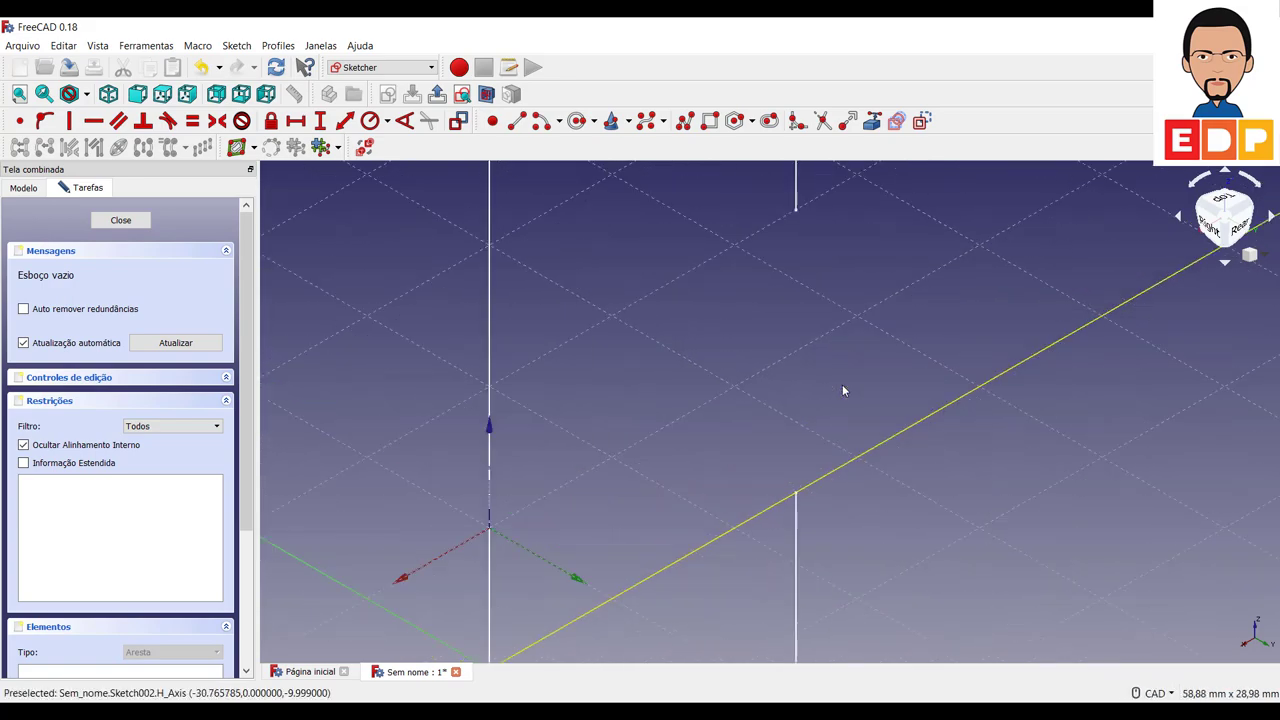
scroll(842, 390, down, 2)
scroll(829, 400, down, 3)
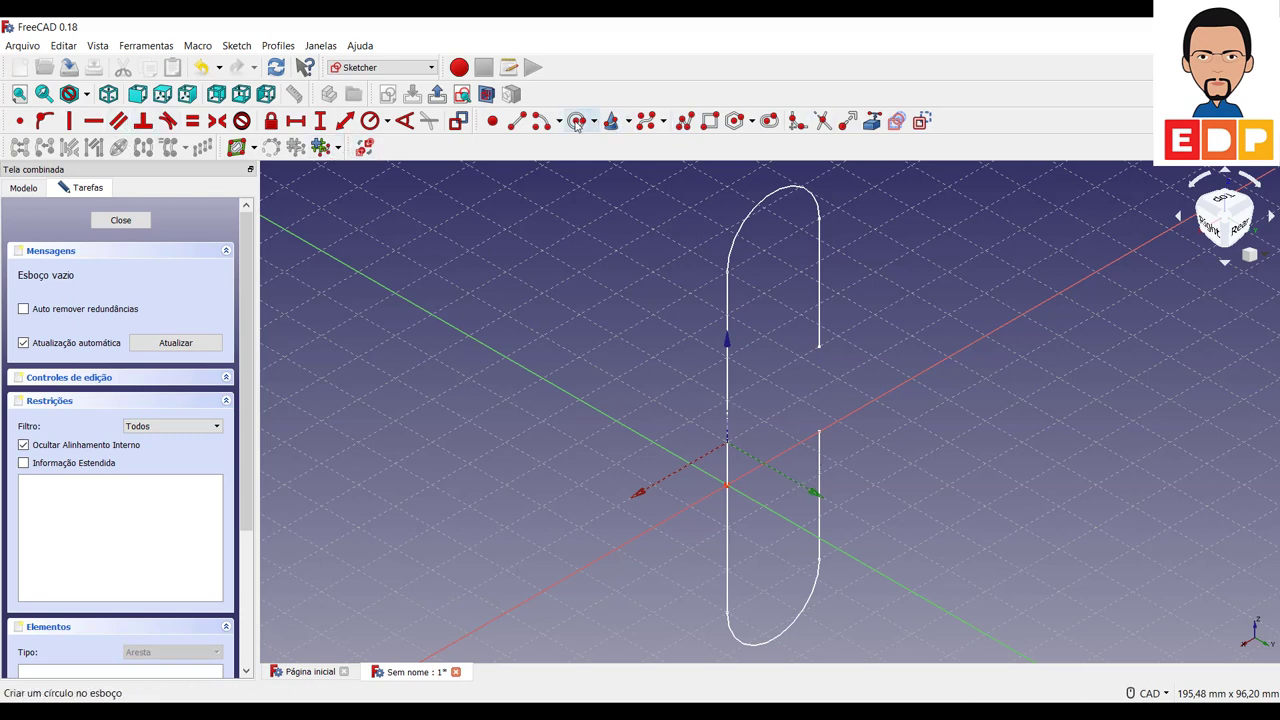
Draw a circle at the path's end and constrain its radius to 5 mm
click(797, 120)
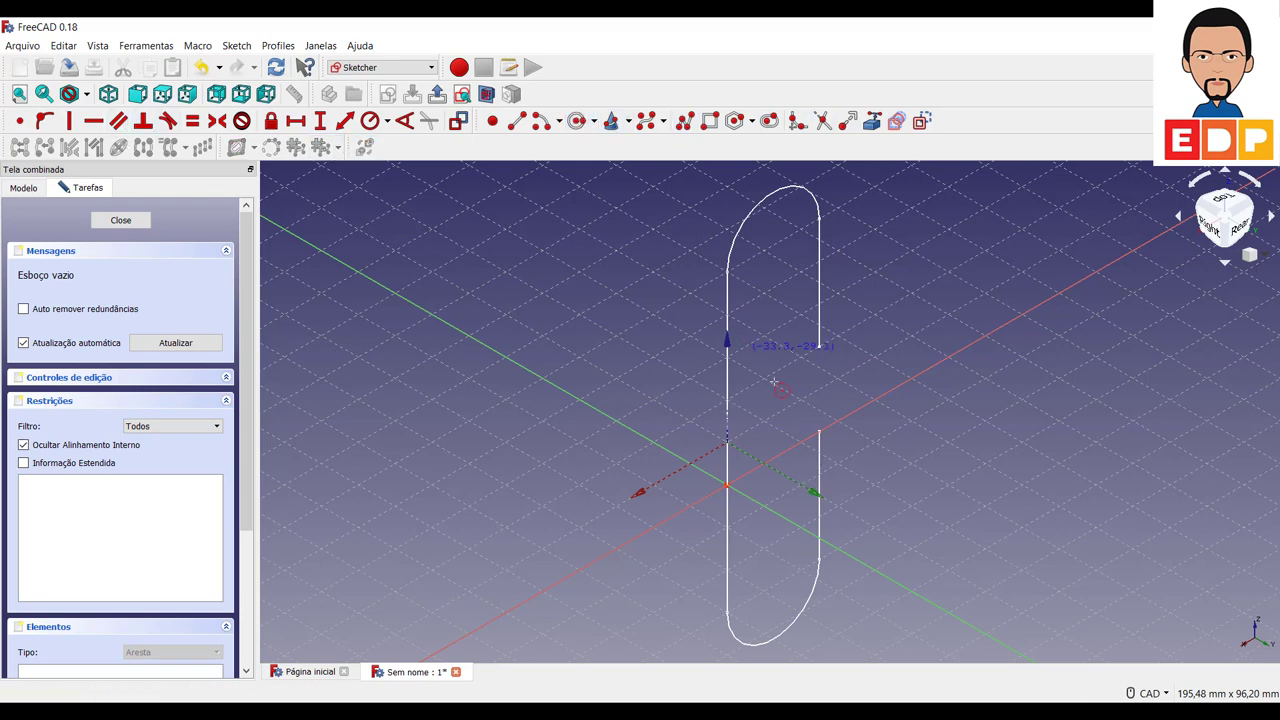
click(820, 431)
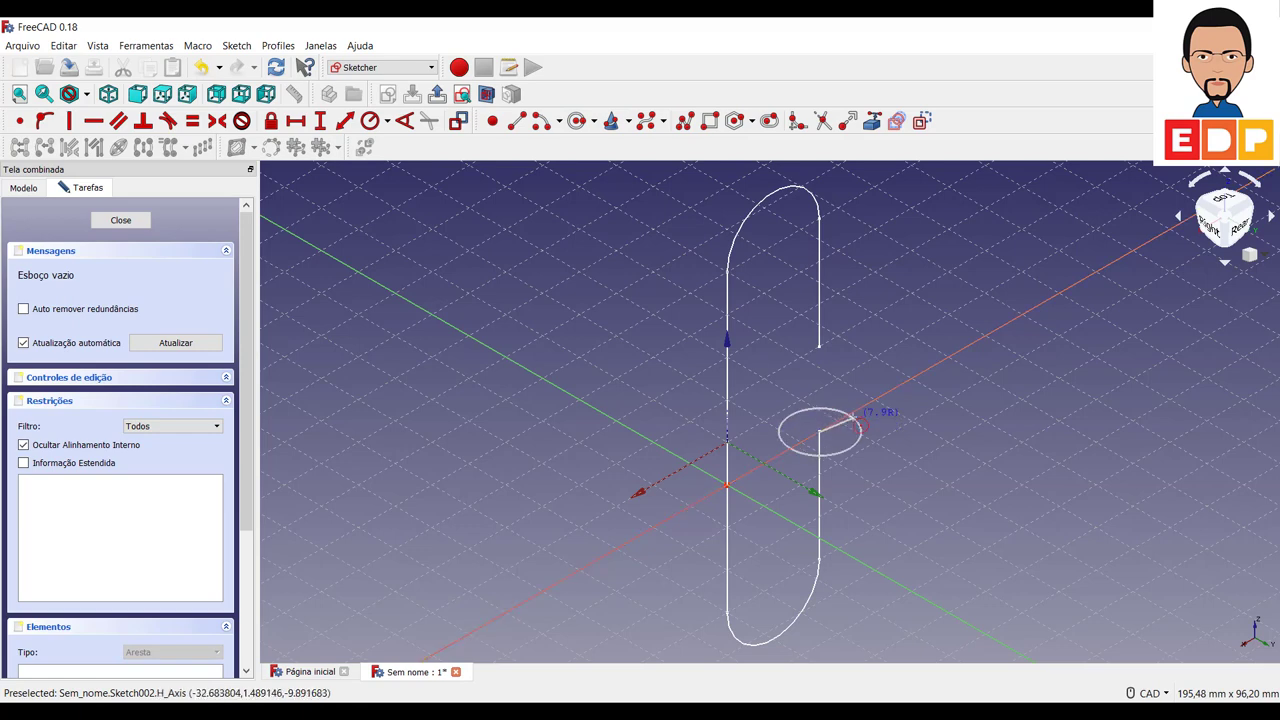
click(837, 424)
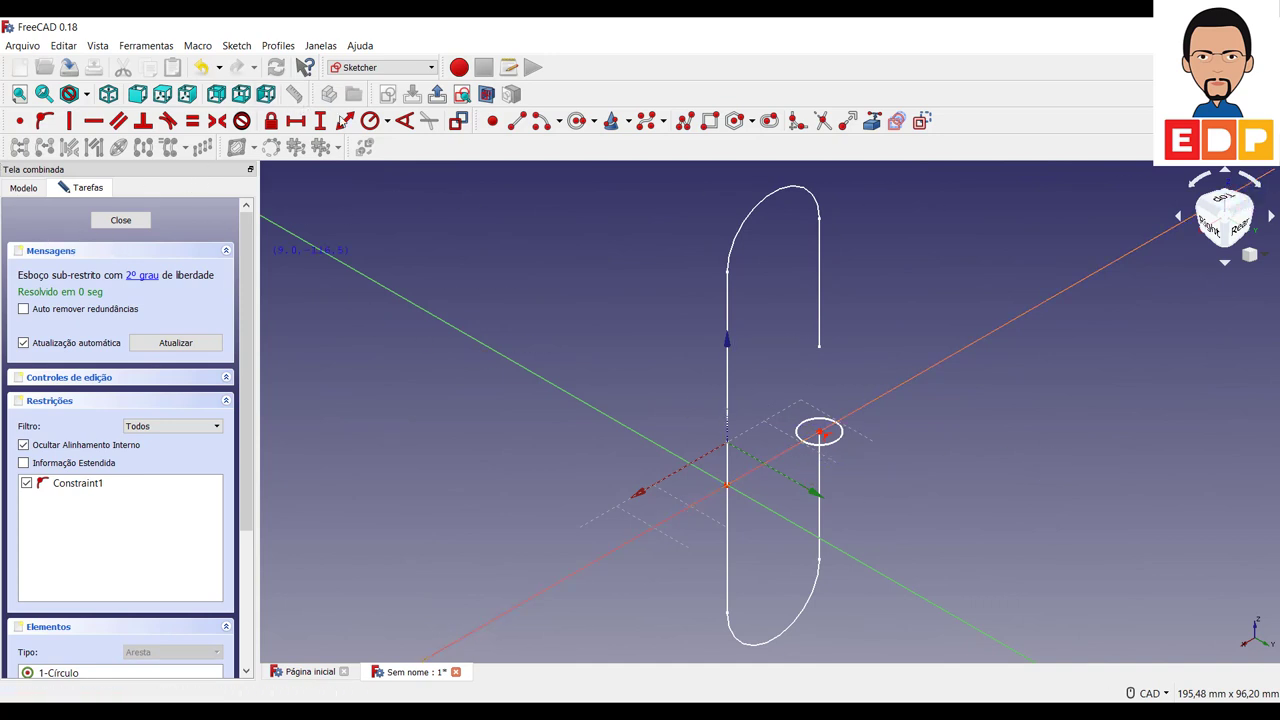
click(387, 124)
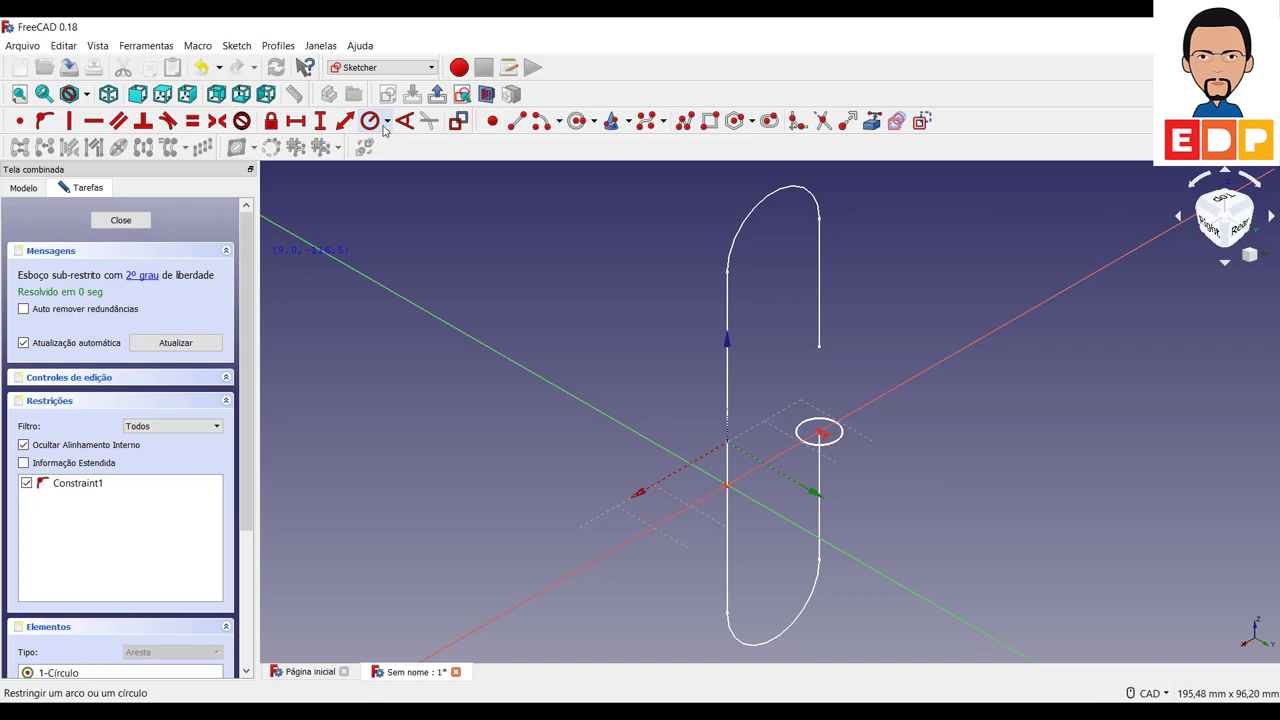
click(383, 145)
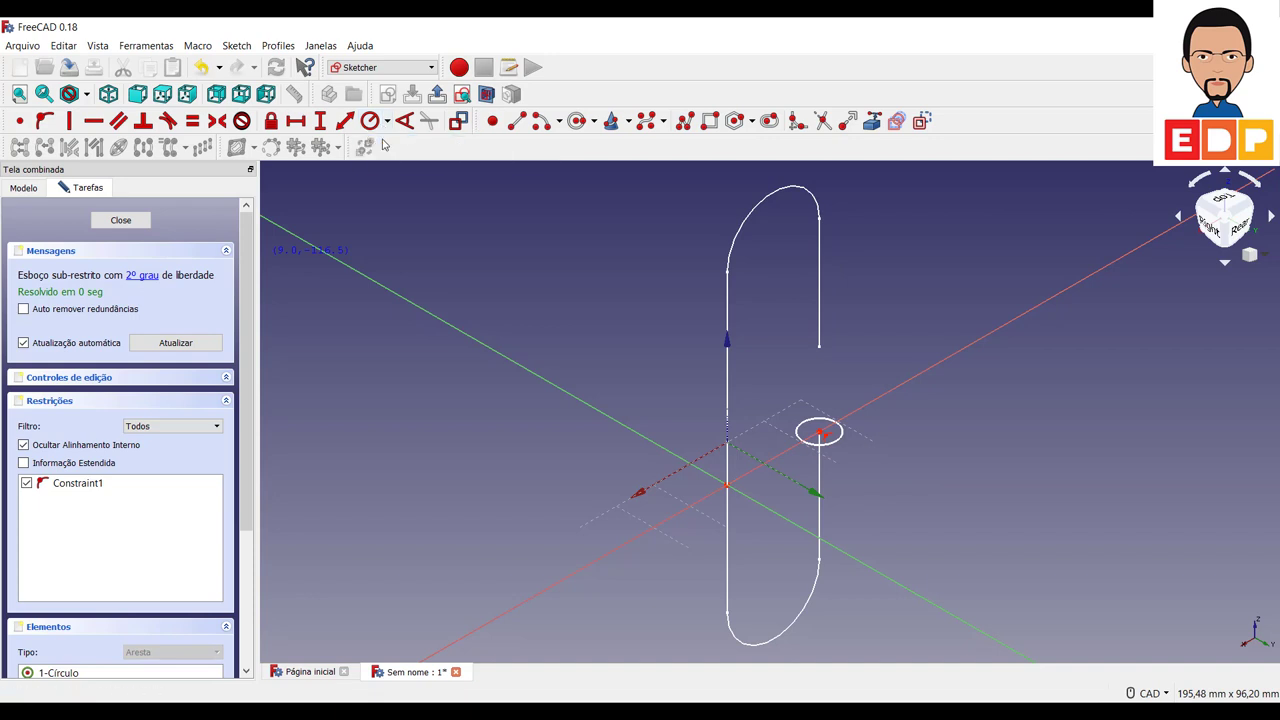
click(836, 440)
text(5)
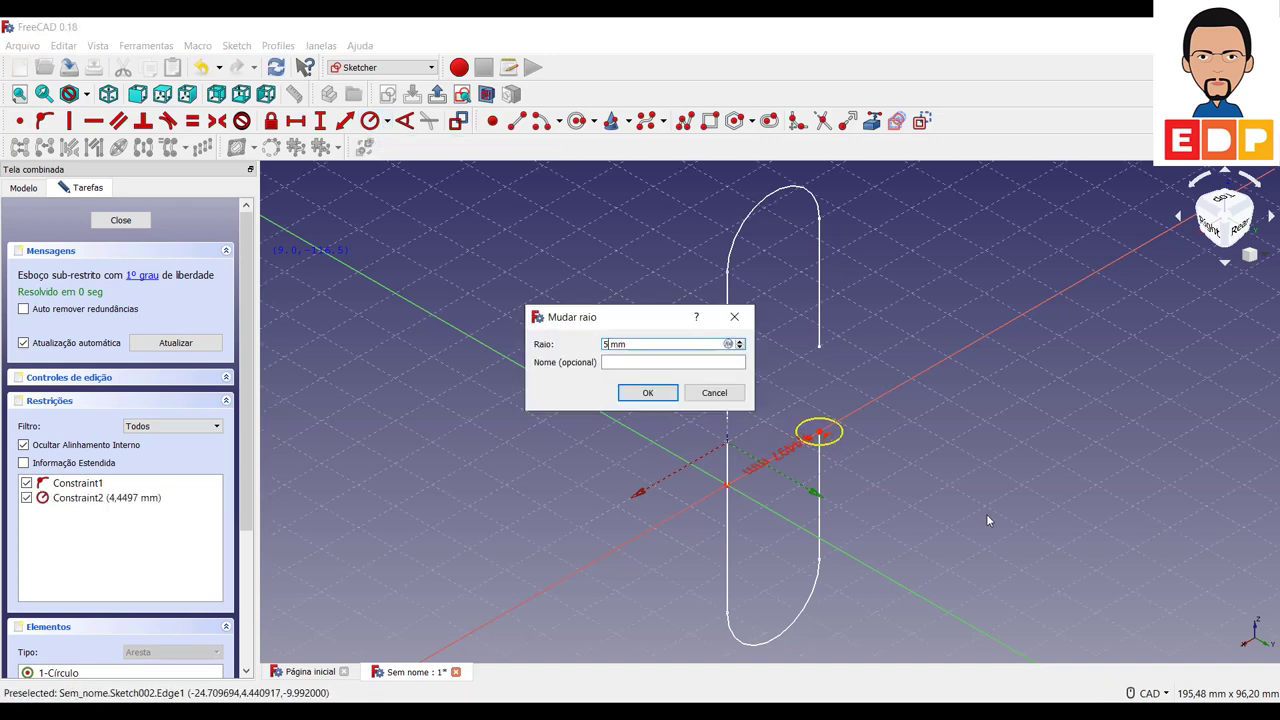
key(Return)
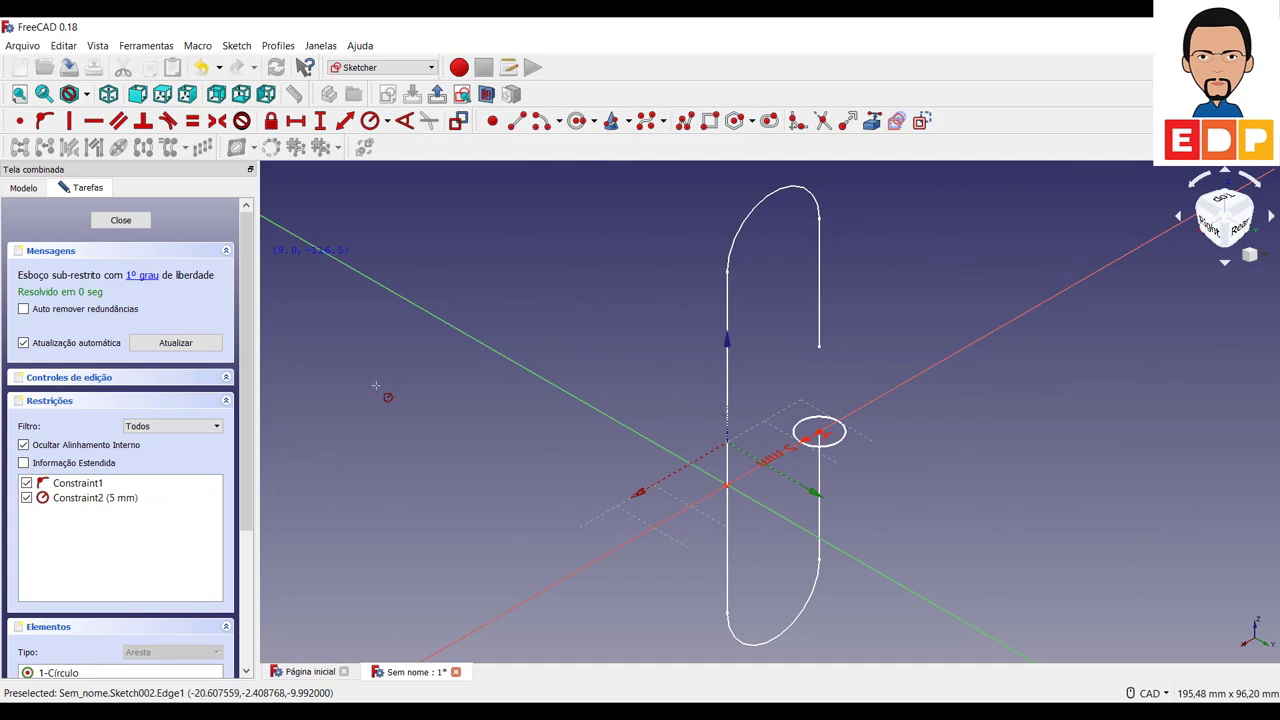
Fix the circle centre 25 mm horizontally from the origin in top view
click(1229, 221)
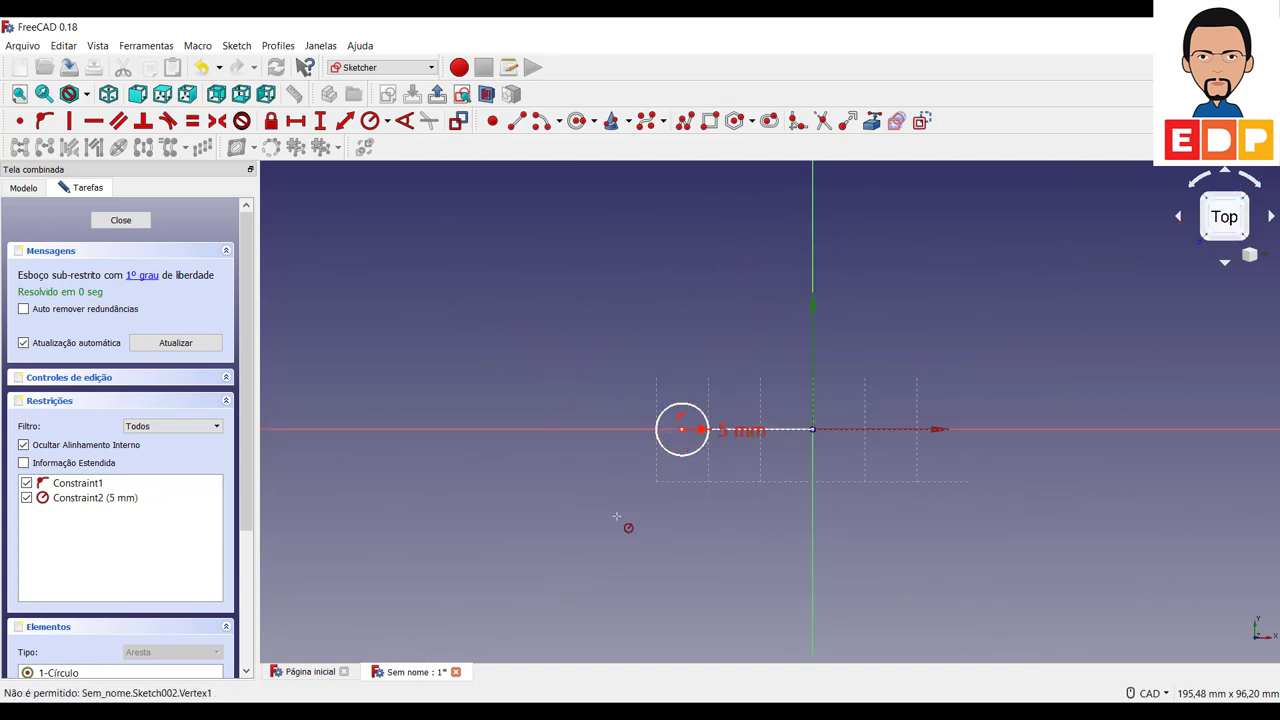
key(Escape)
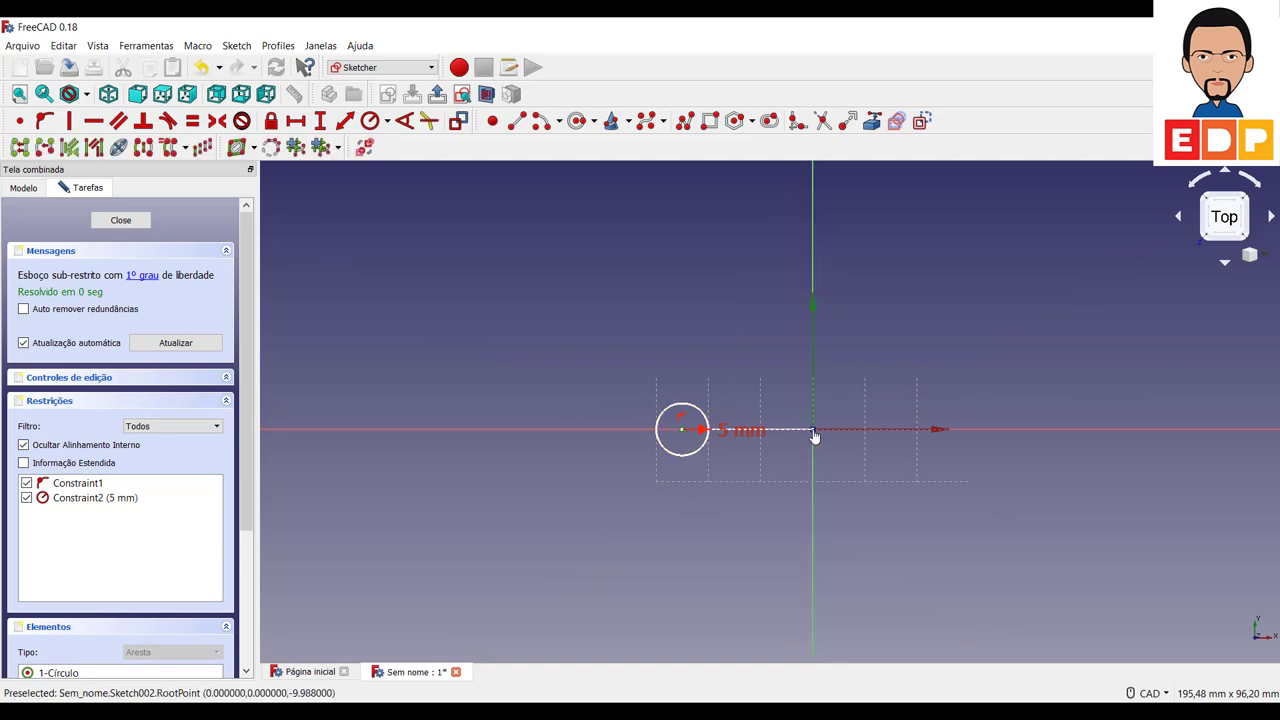
click(294, 121)
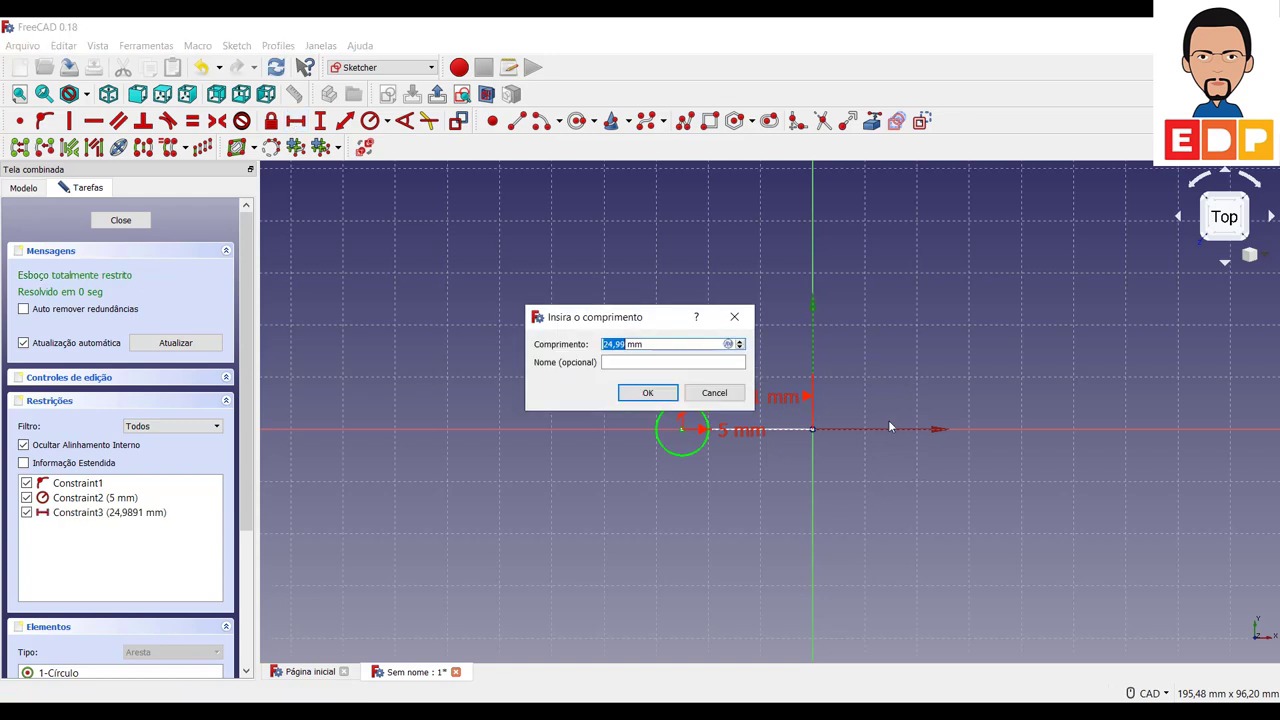
text(25)
key(Return)
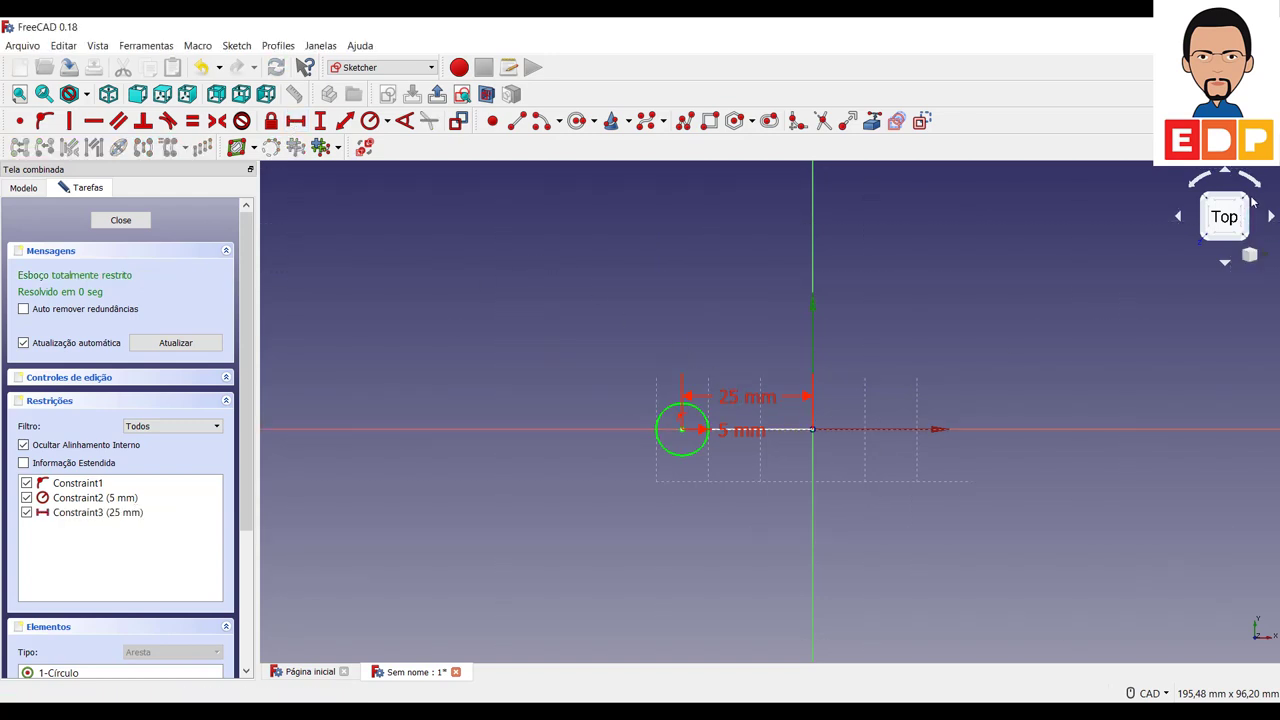
Close the circle sketch, view it isometrically, and rename Sketch002 to 'Seção'
click(120, 220)
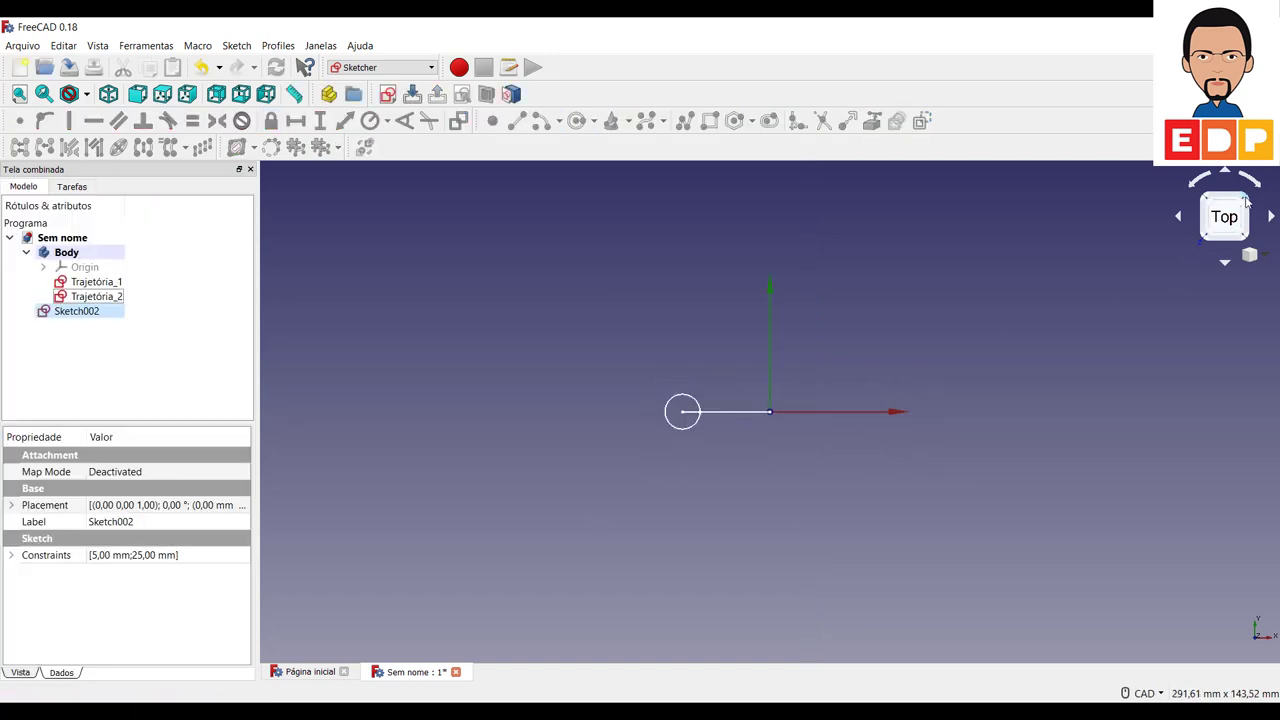
click(1220, 236)
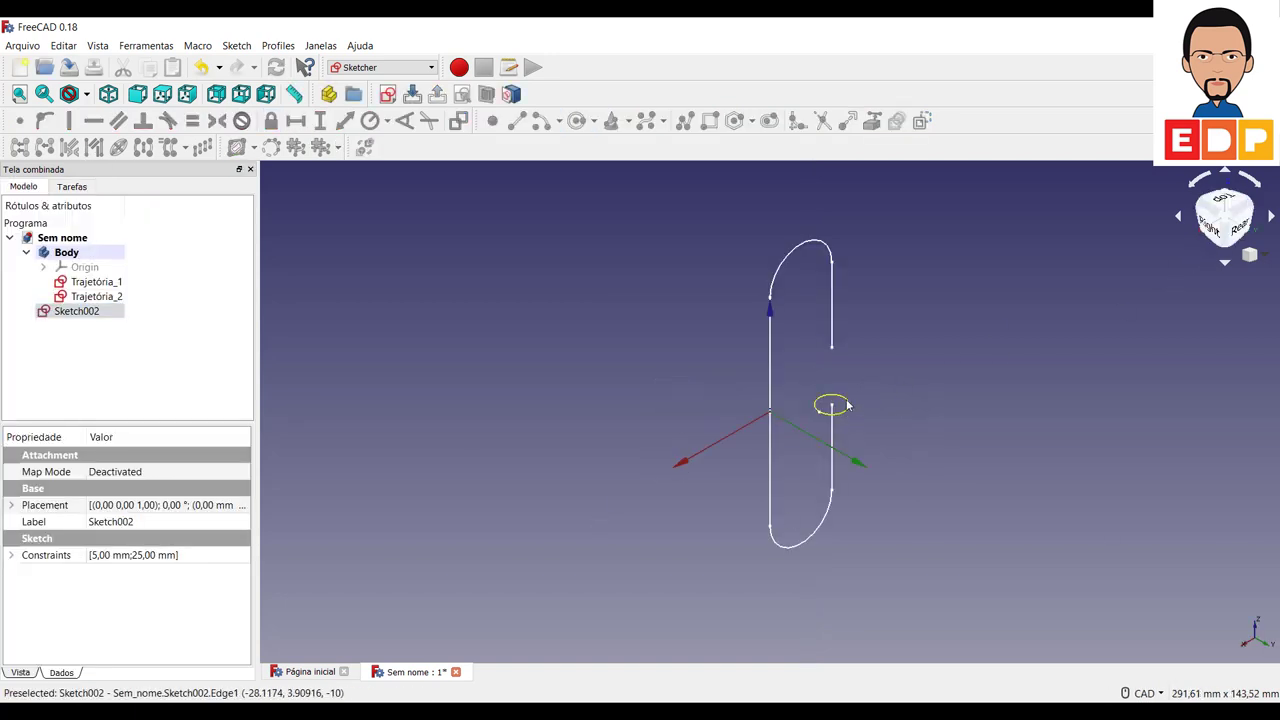
click(66, 314)
right_click(66, 314)
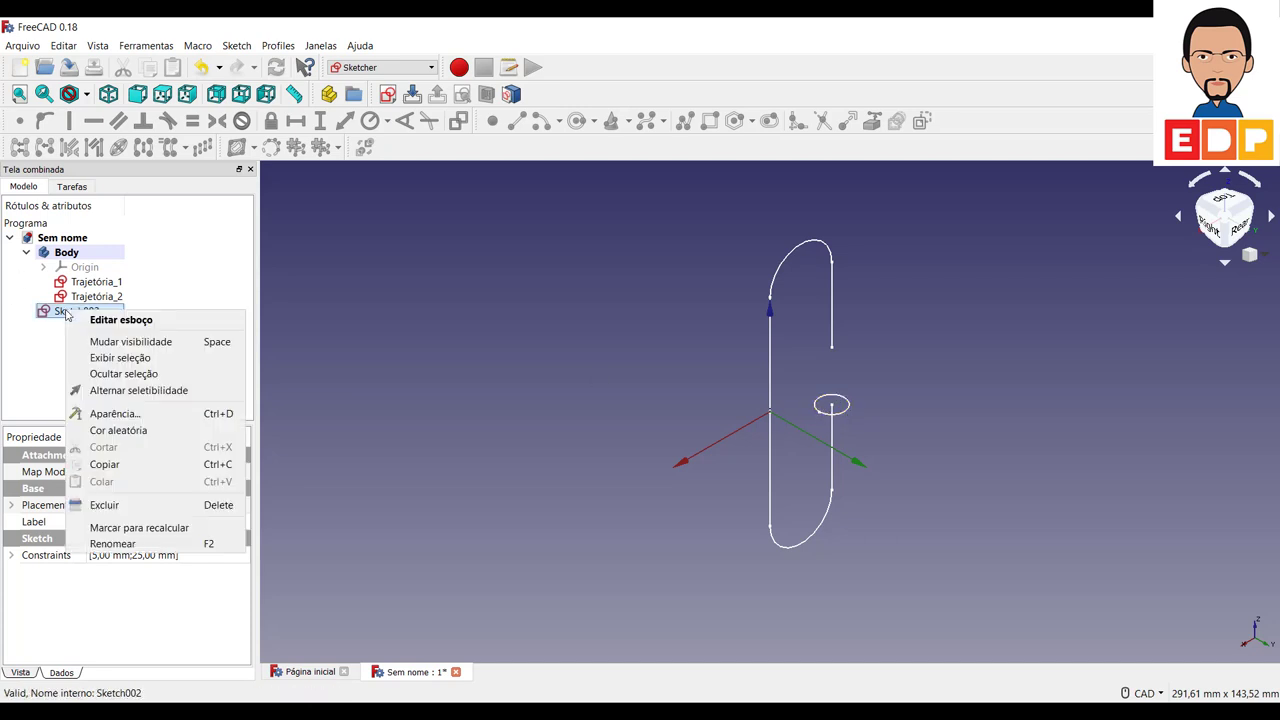
click(145, 542)
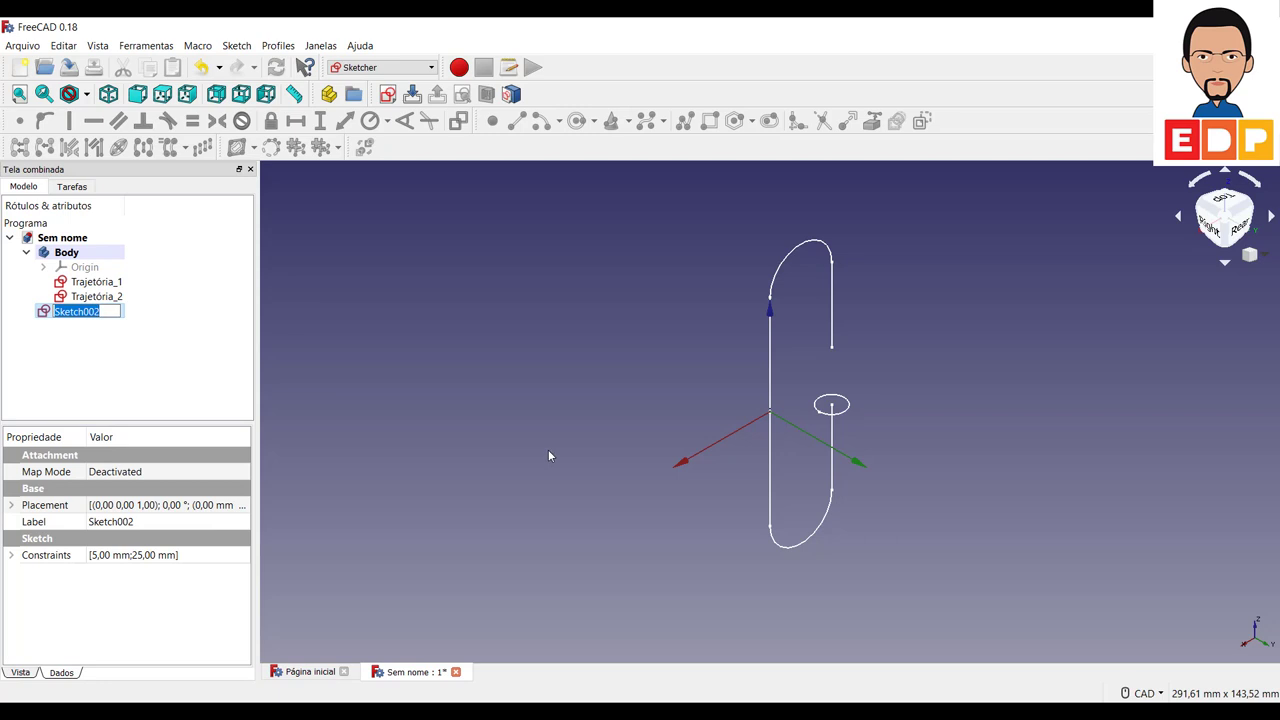
text(Seção)
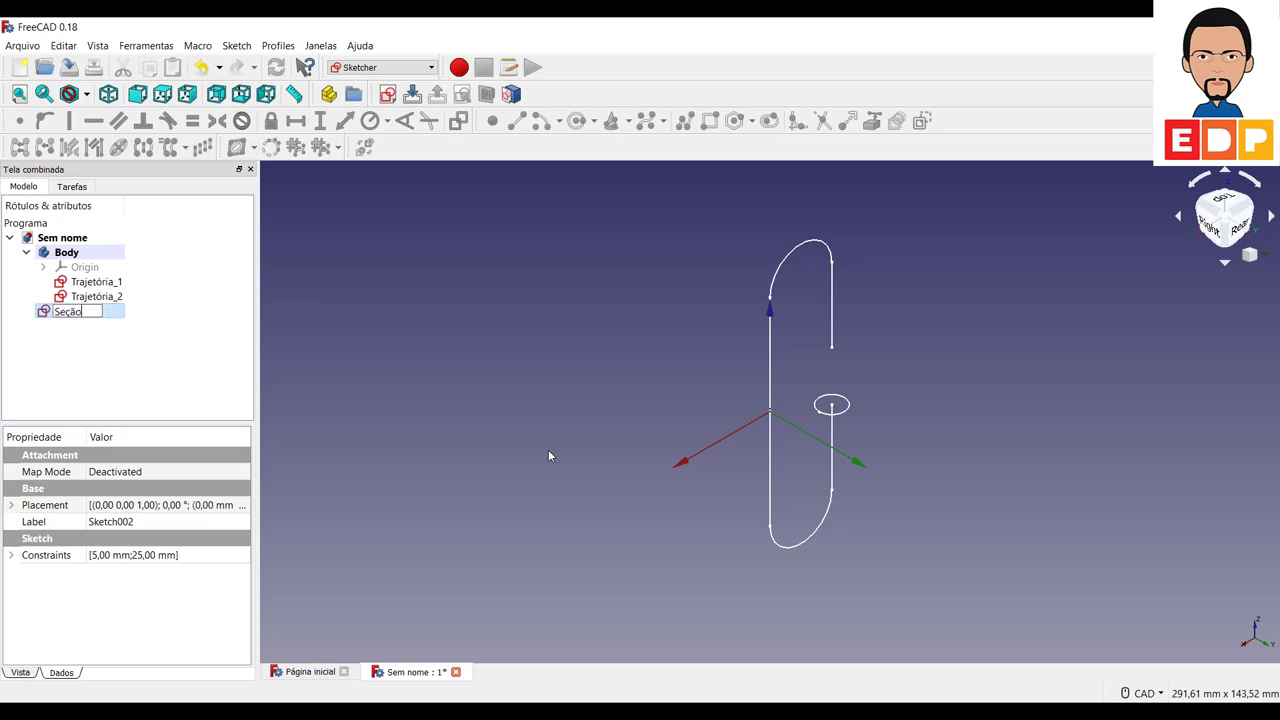
key(Return)
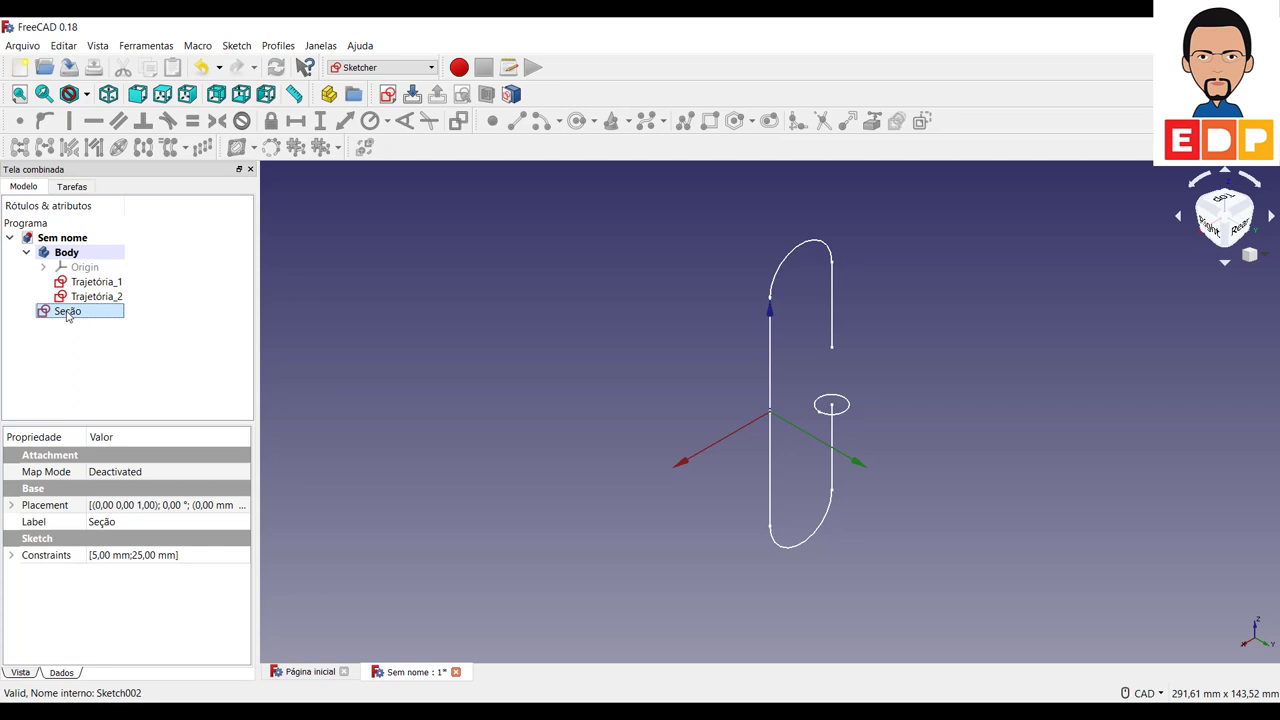
Drag Seção into the Body beside Trajetória_1 and Trajetória_2
mouse_move(67, 316)
mouse_down()
mouse_move(52, 313)
mouse_move(65, 314)
mouse_move(70, 258)
mouse_up()
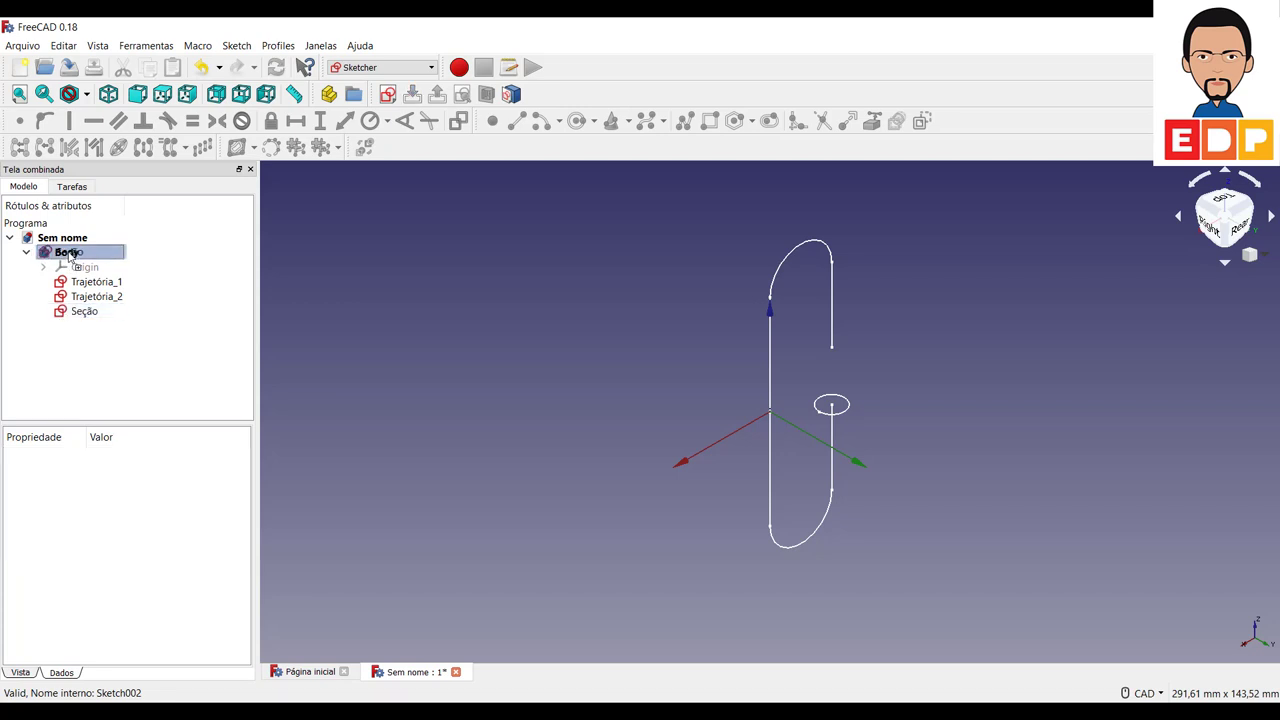
click(97, 316)
click(378, 378)
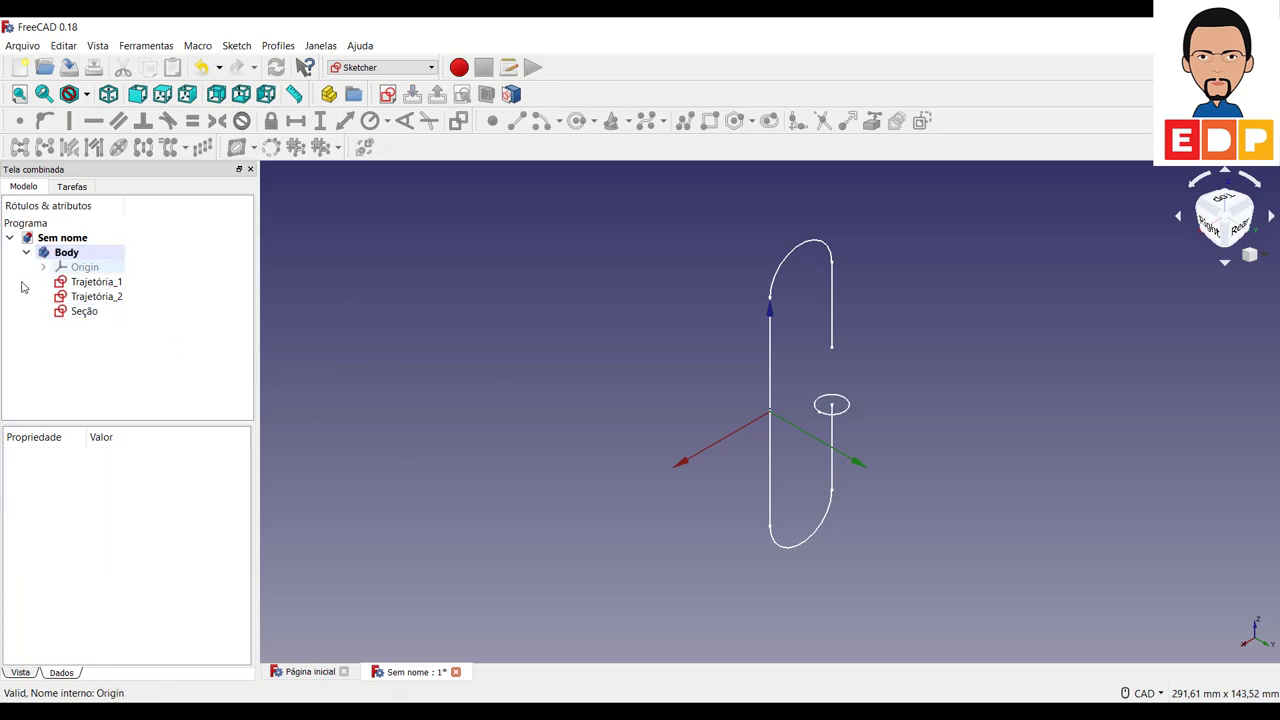
click(84, 311)
click(953, 426)
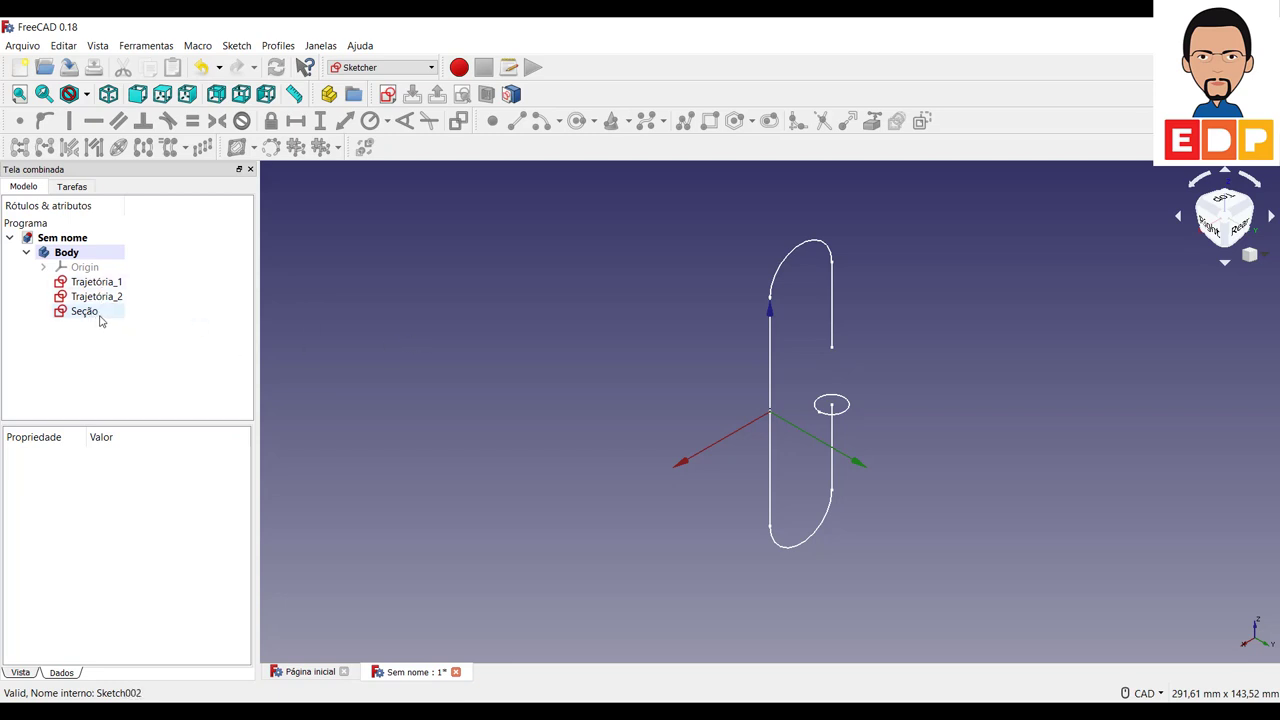
In the Part workbench, start a solid Sweep with Seção as the profile
click(404, 68)
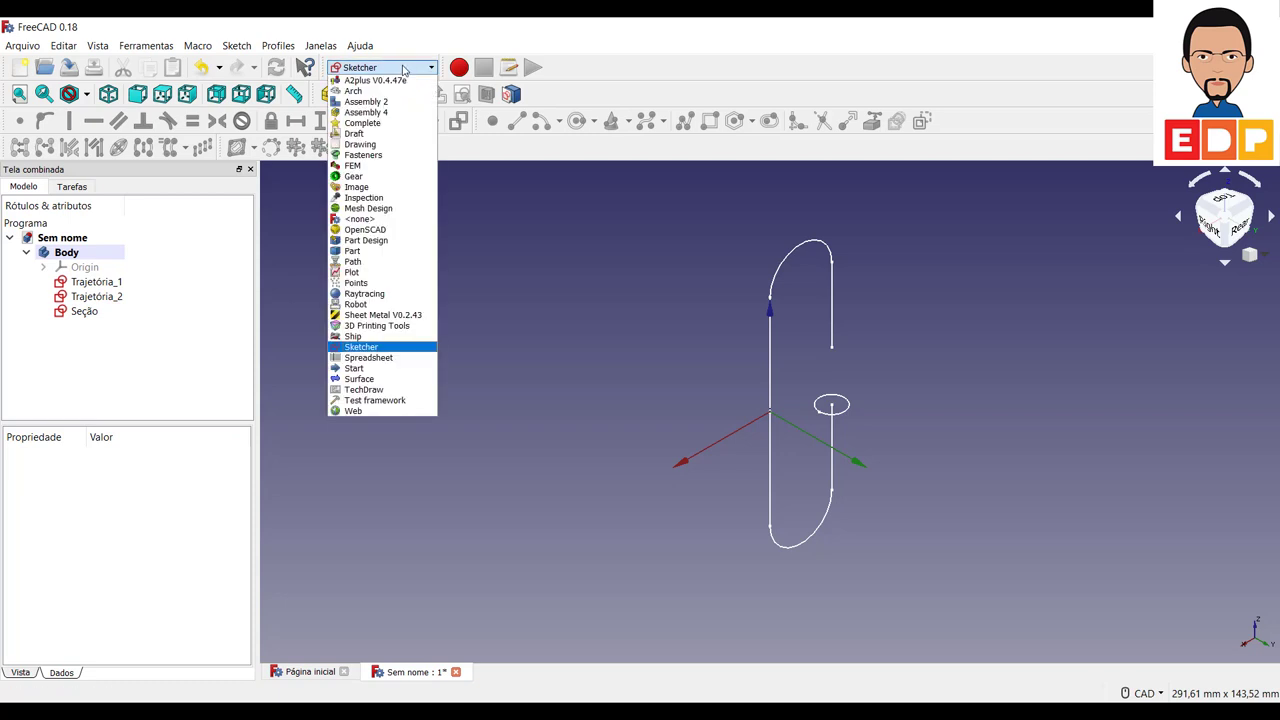
click(384, 276)
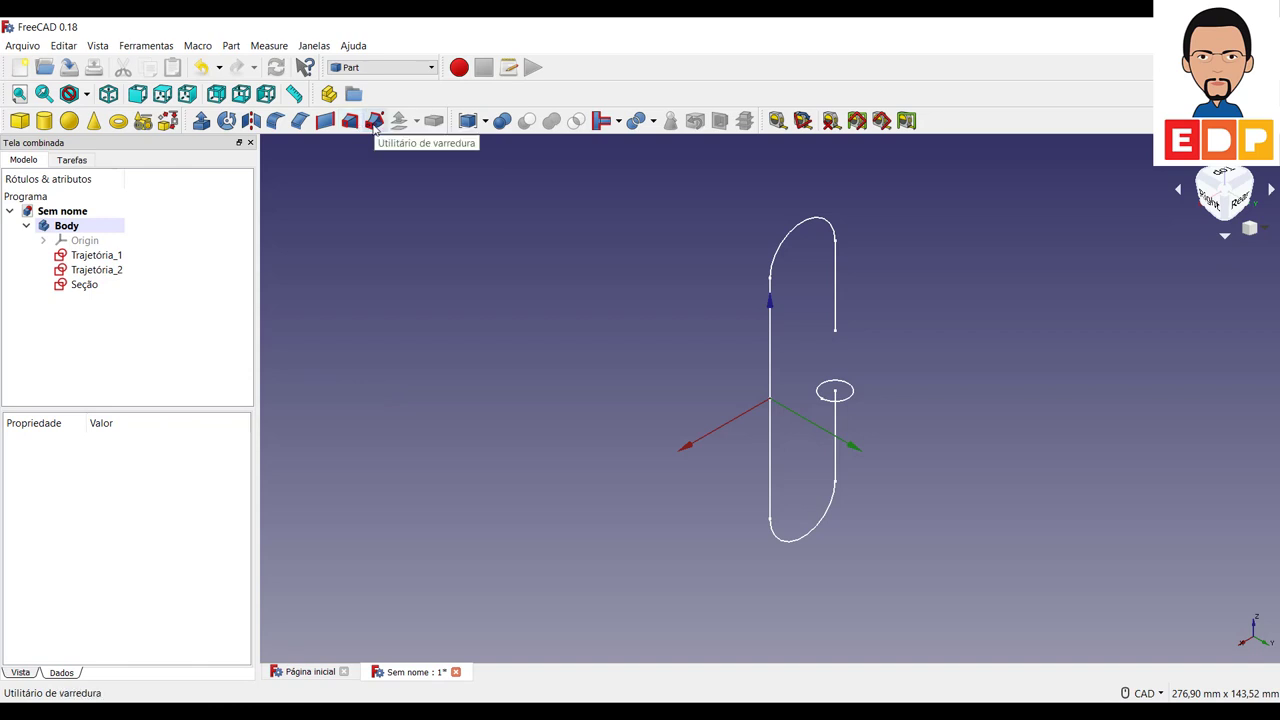
click(374, 121)
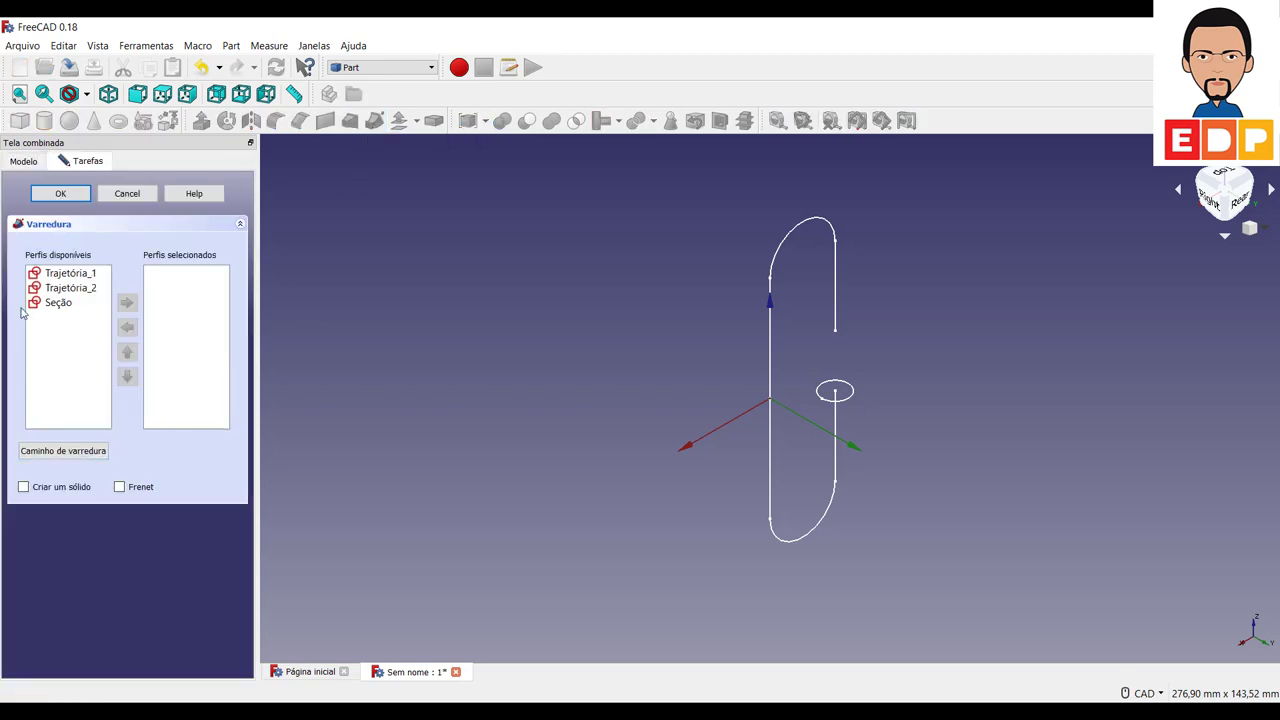
click(60, 303)
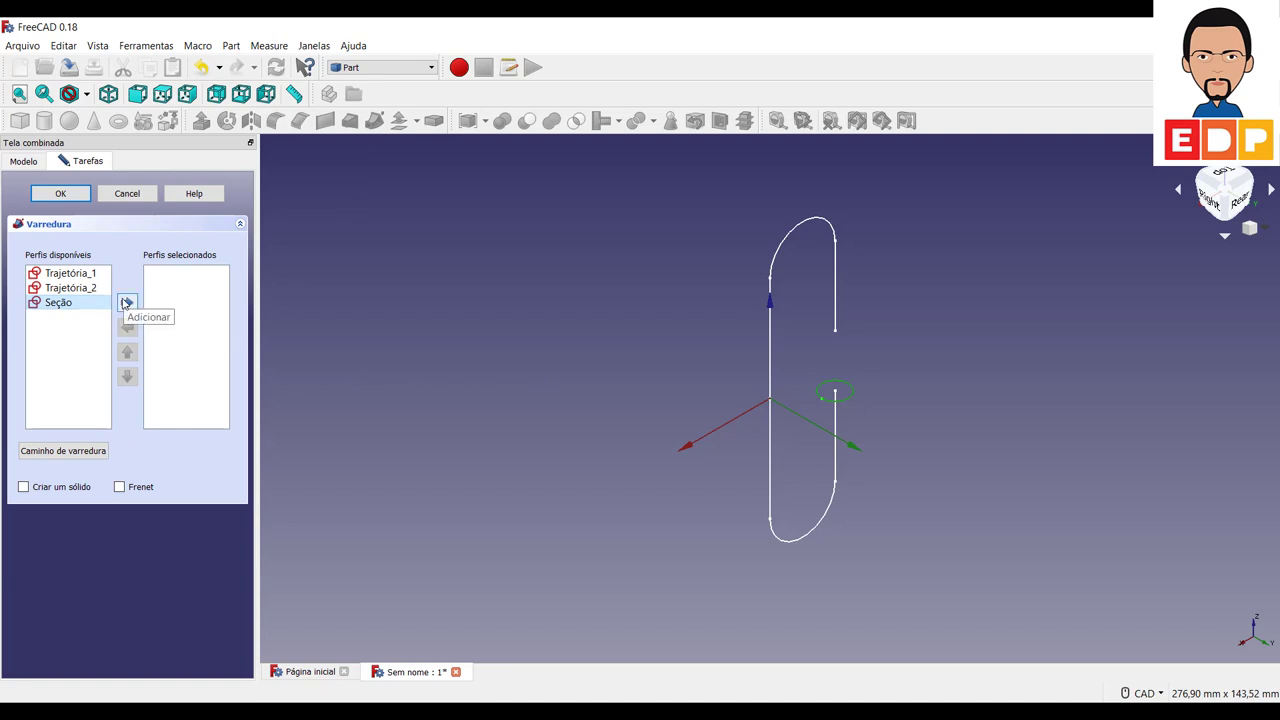
click(126, 302)
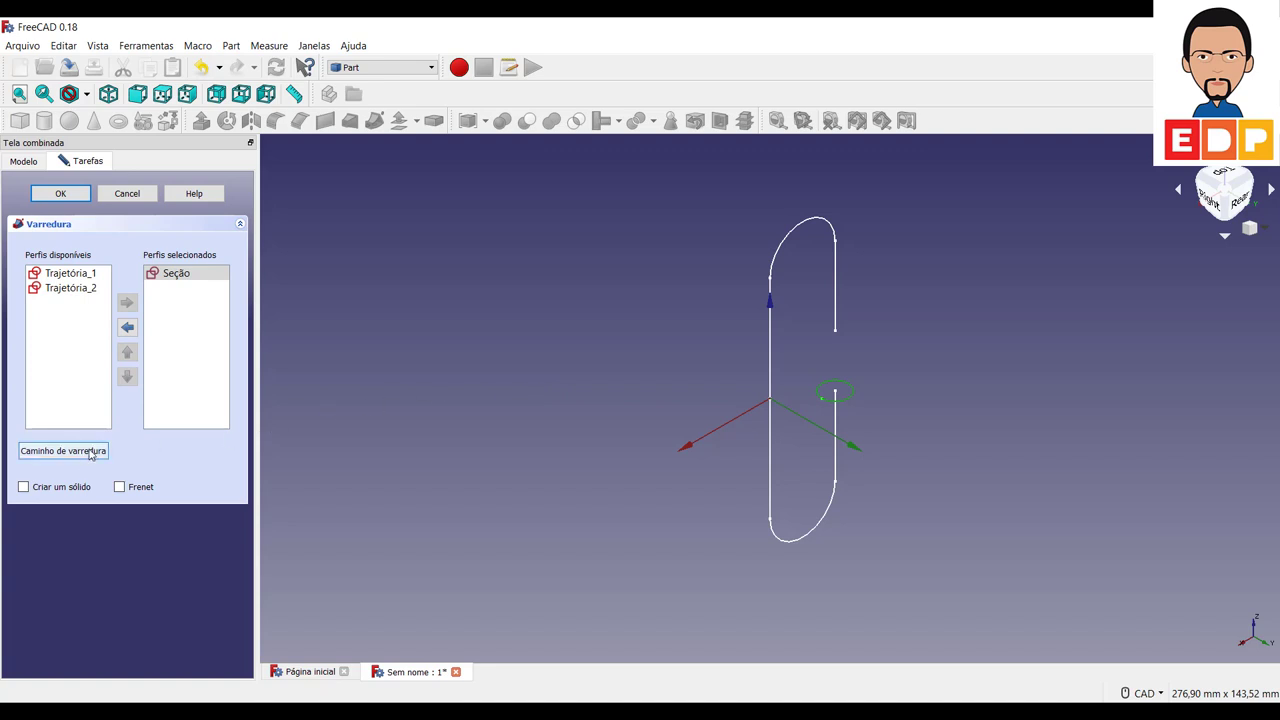
click(24, 487)
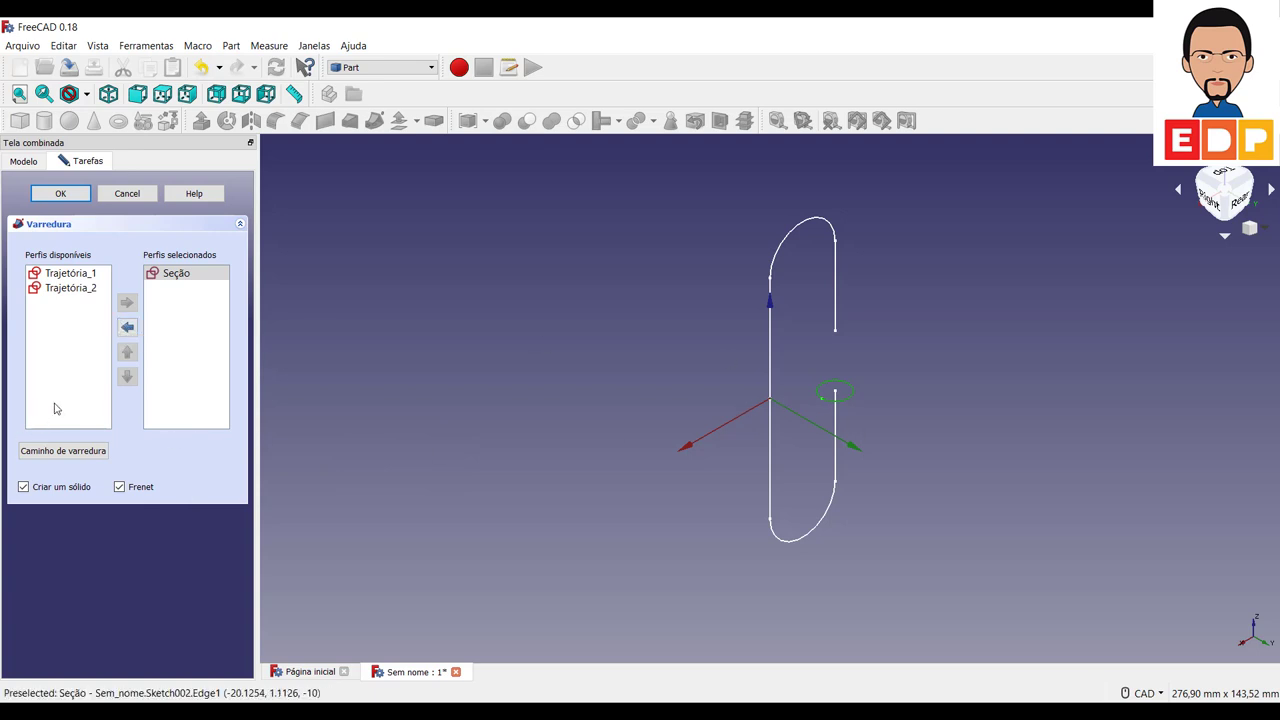
Use the lower Trajetória_2 edges as the sweep path and create the tube
click(83, 452)
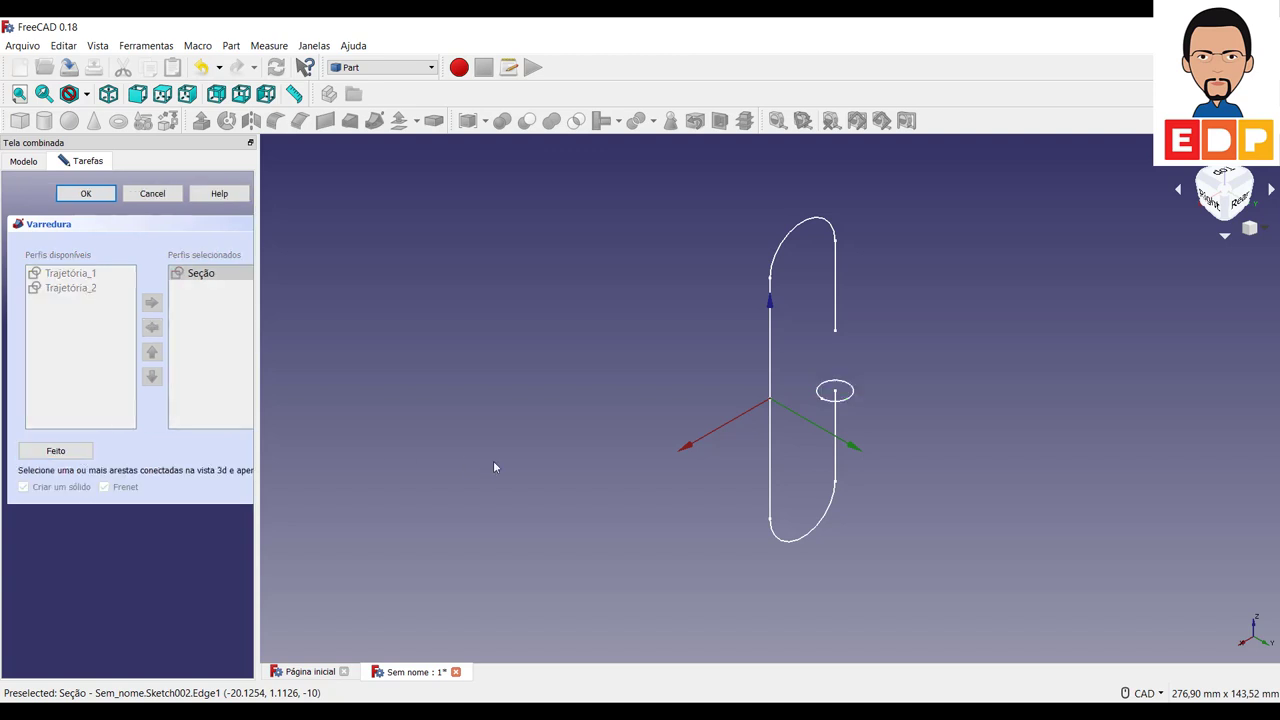
click(836, 464)
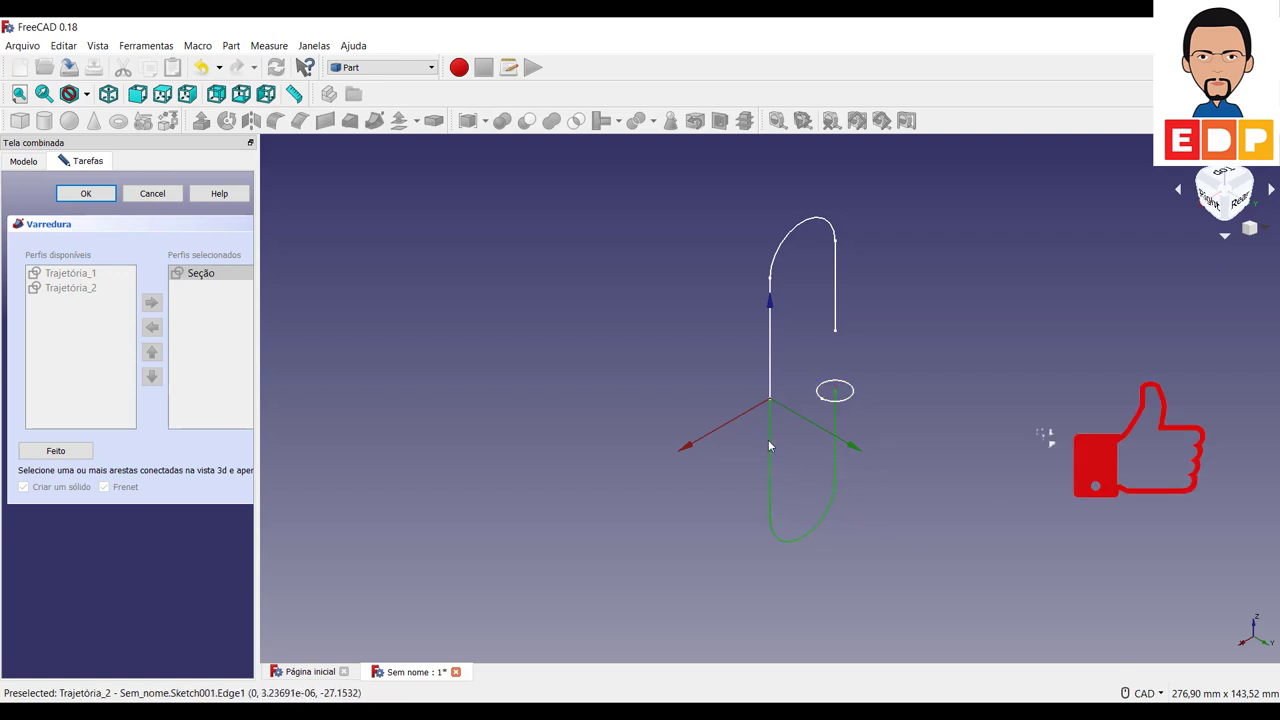
click(771, 379)
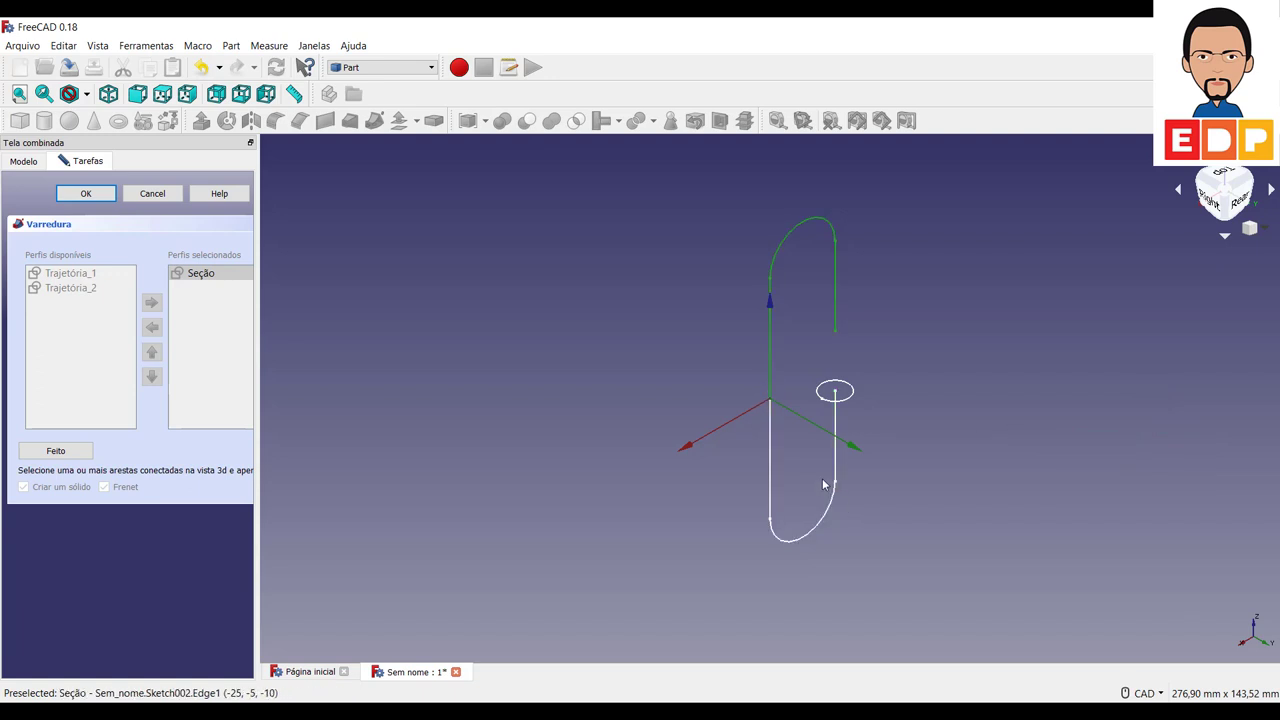
click(900, 430)
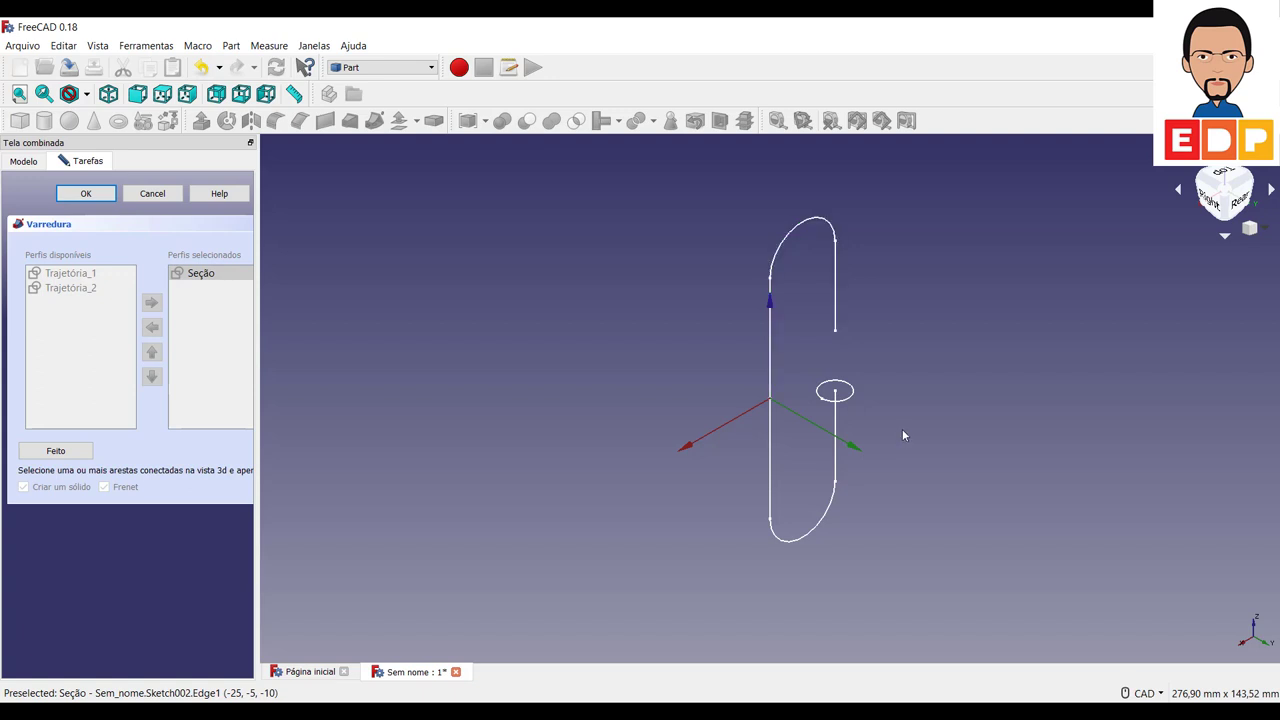
click(837, 457)
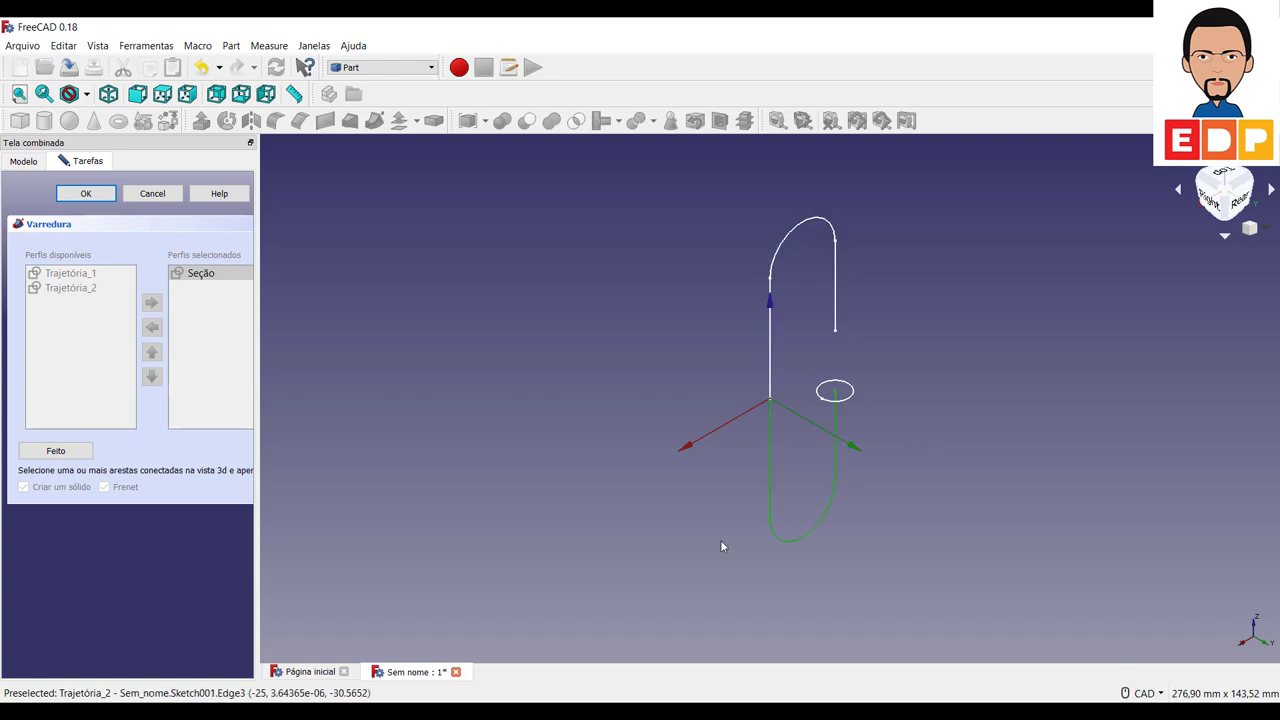
click(56, 450)
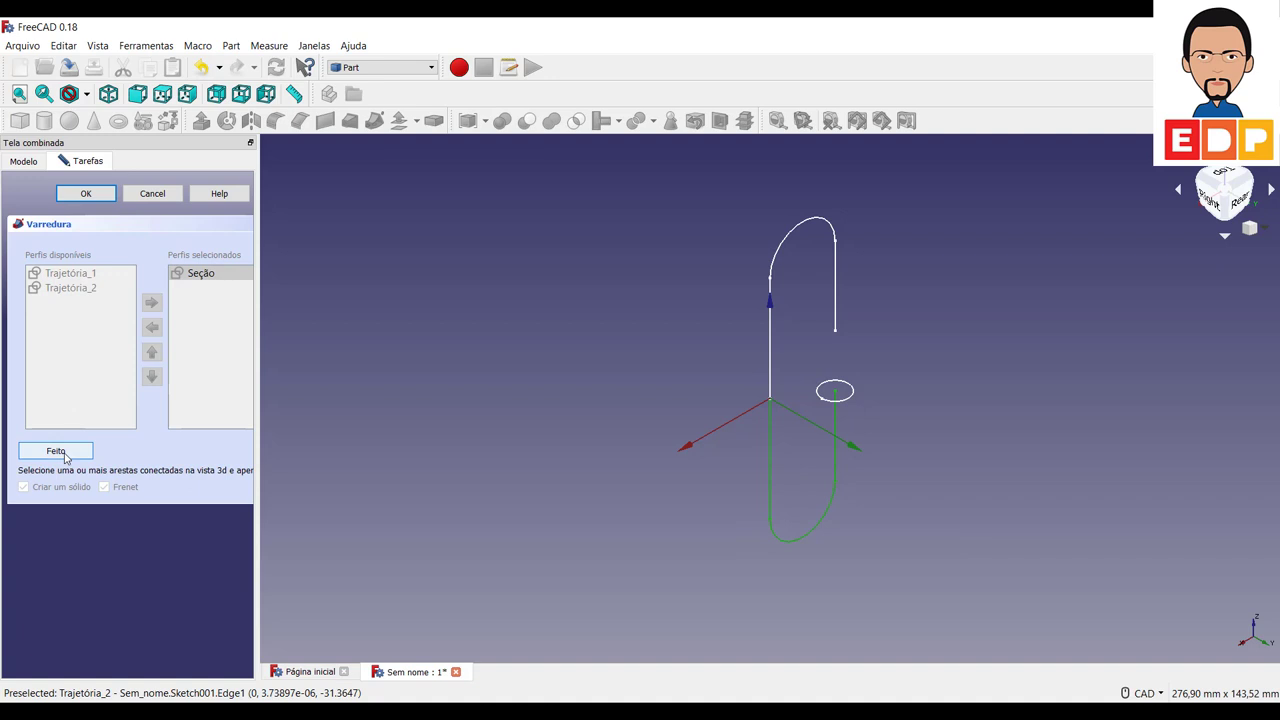
click(72, 199)
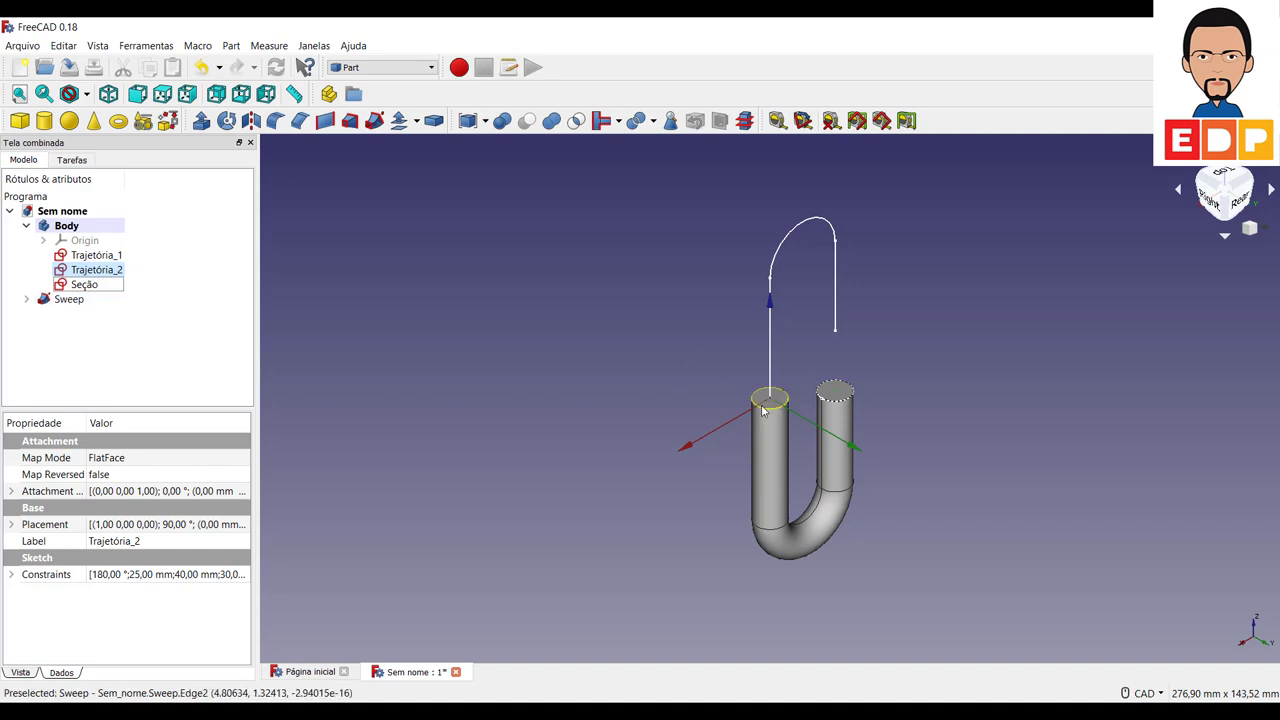
Delete the first Sweep and Union Trajetória_1 with Trajetória_2, accepting the non-solids warning
click(67, 302)
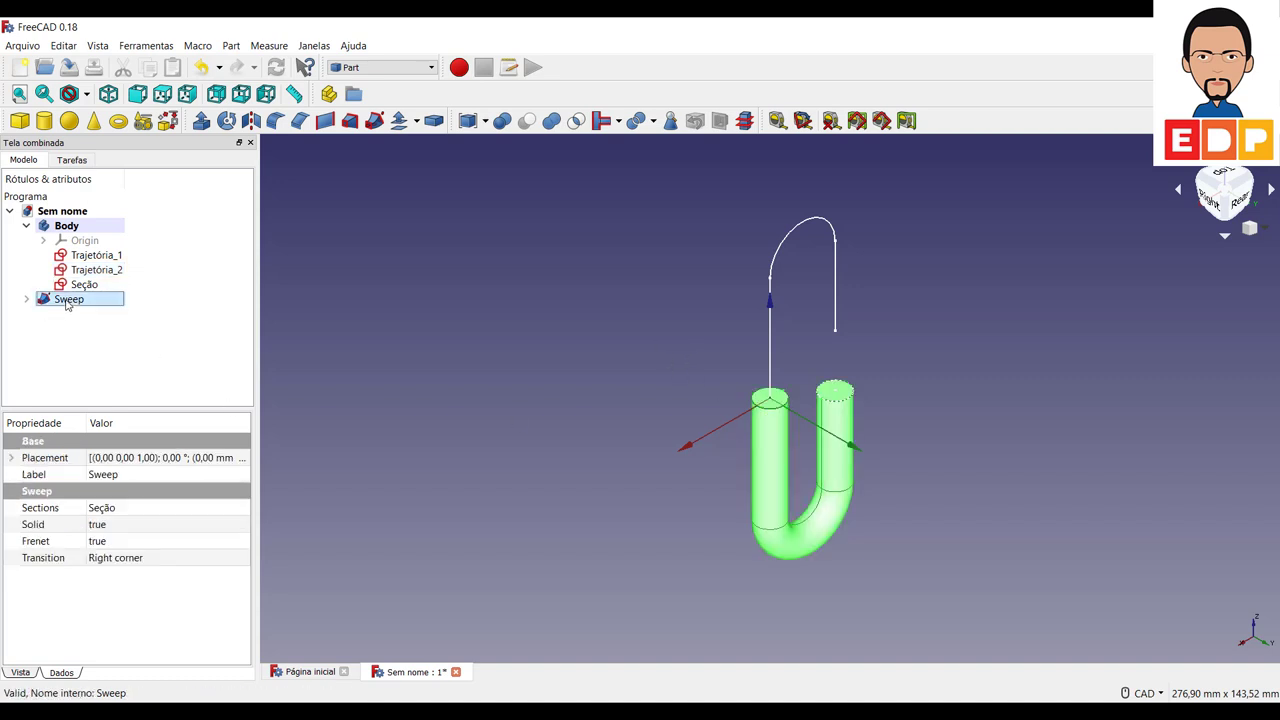
key(Delete)
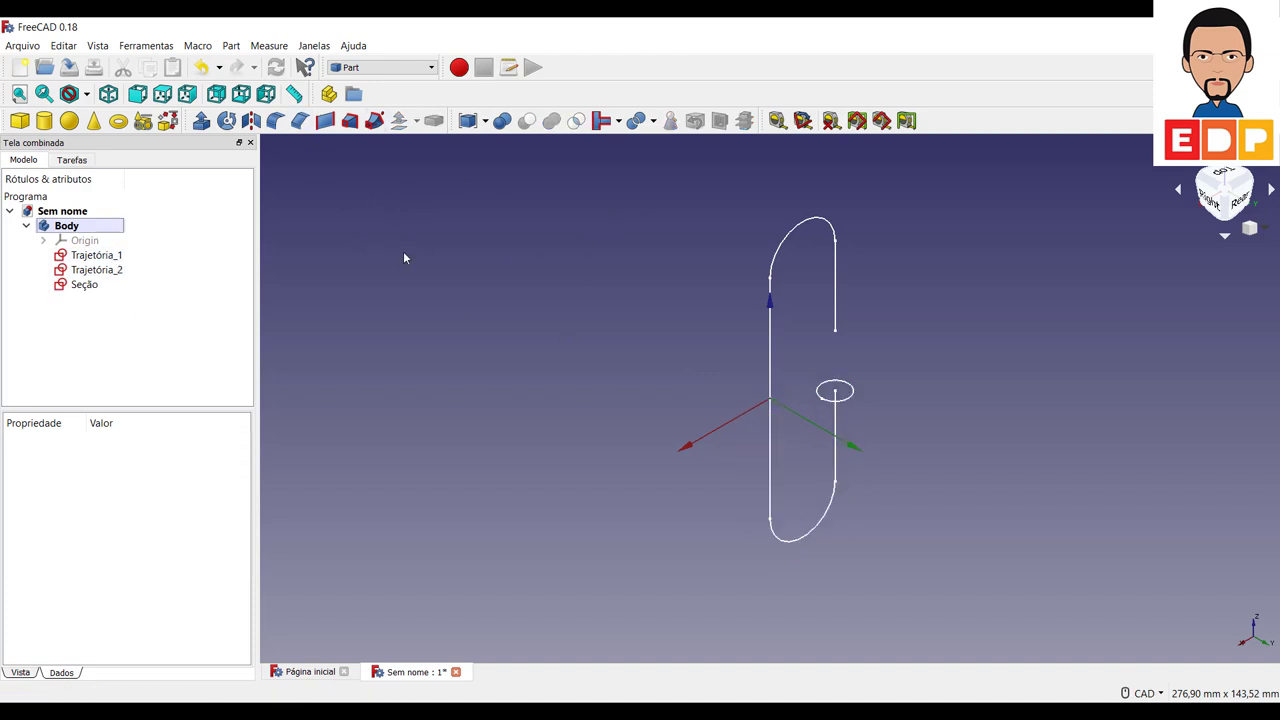
click(92, 257)
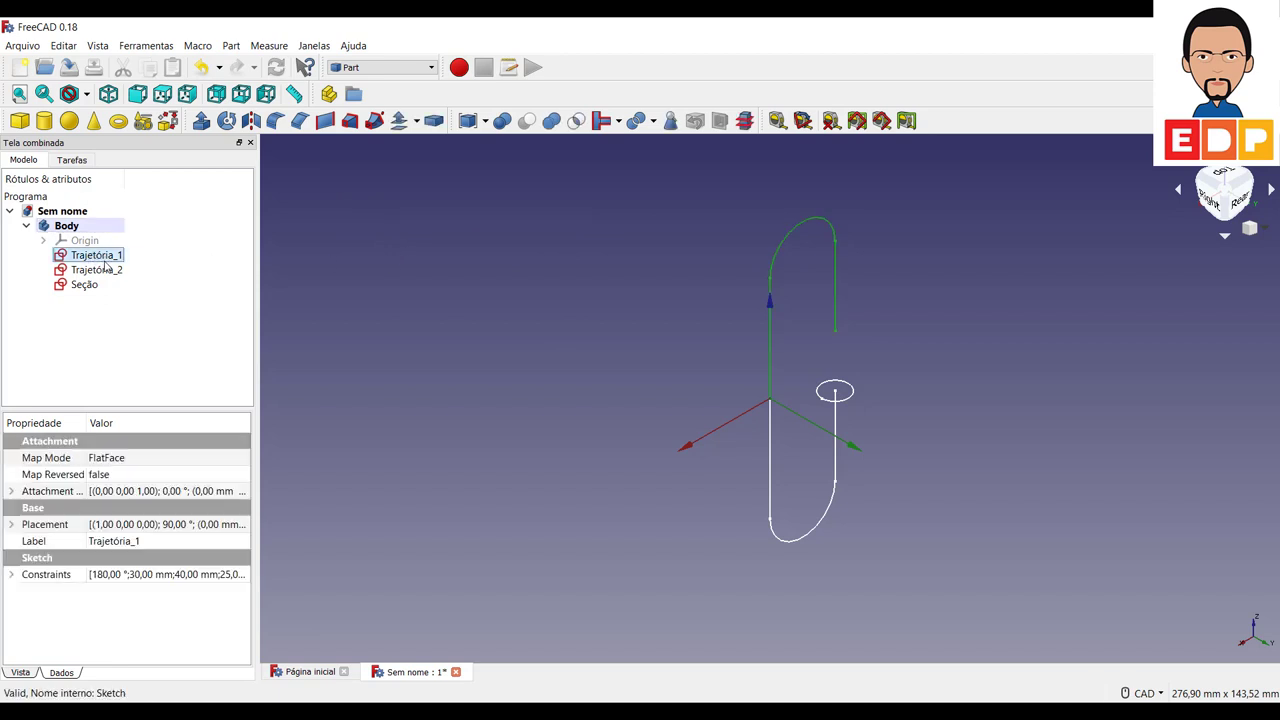
ctrl+click(105, 270)
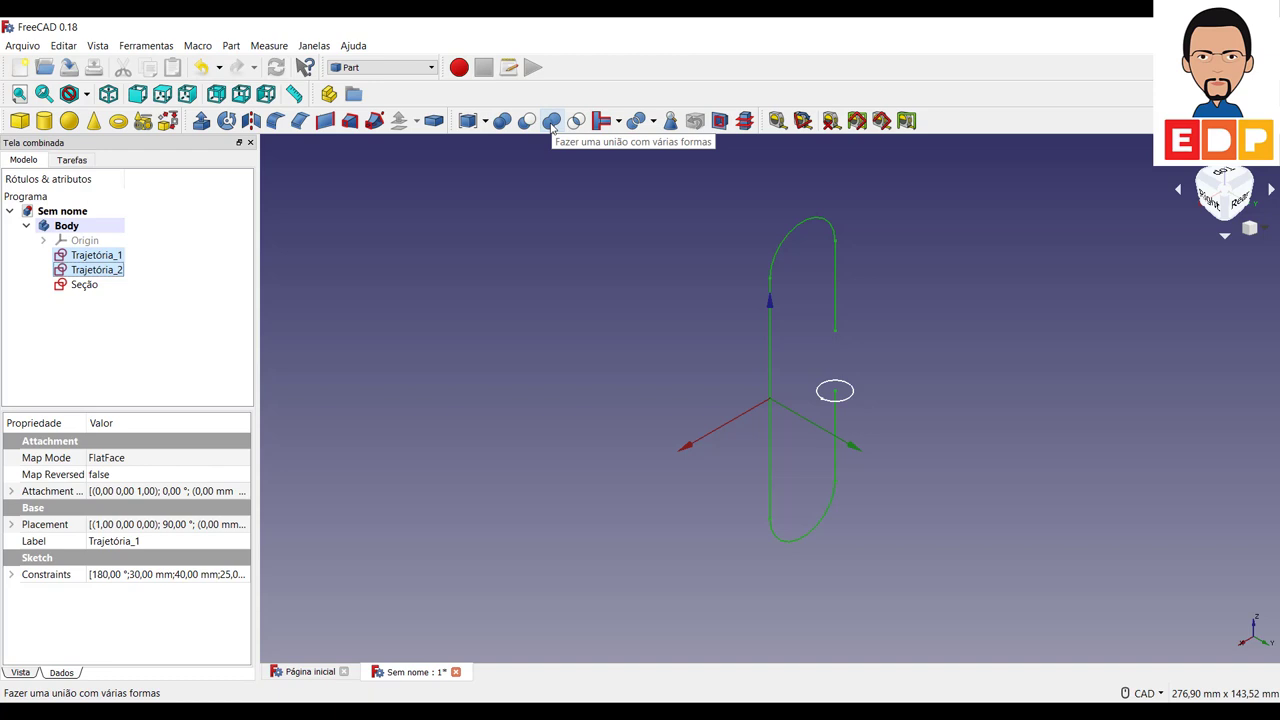
click(551, 121)
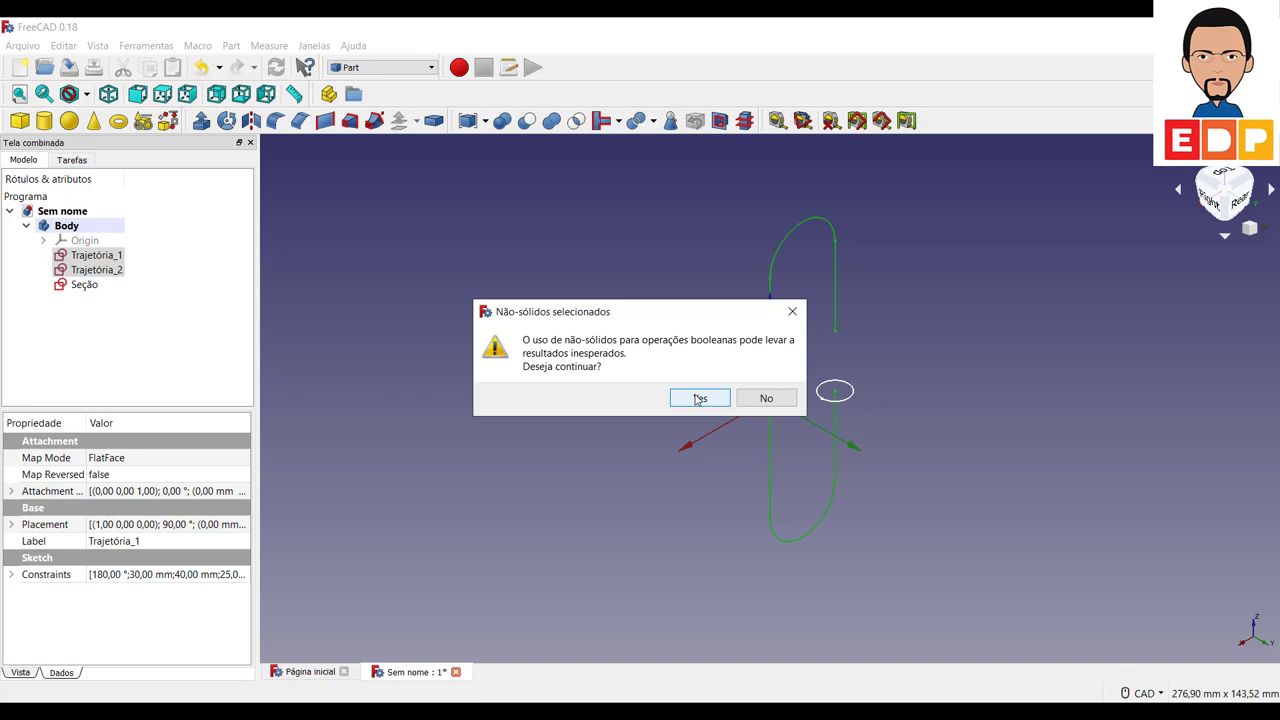
click(698, 399)
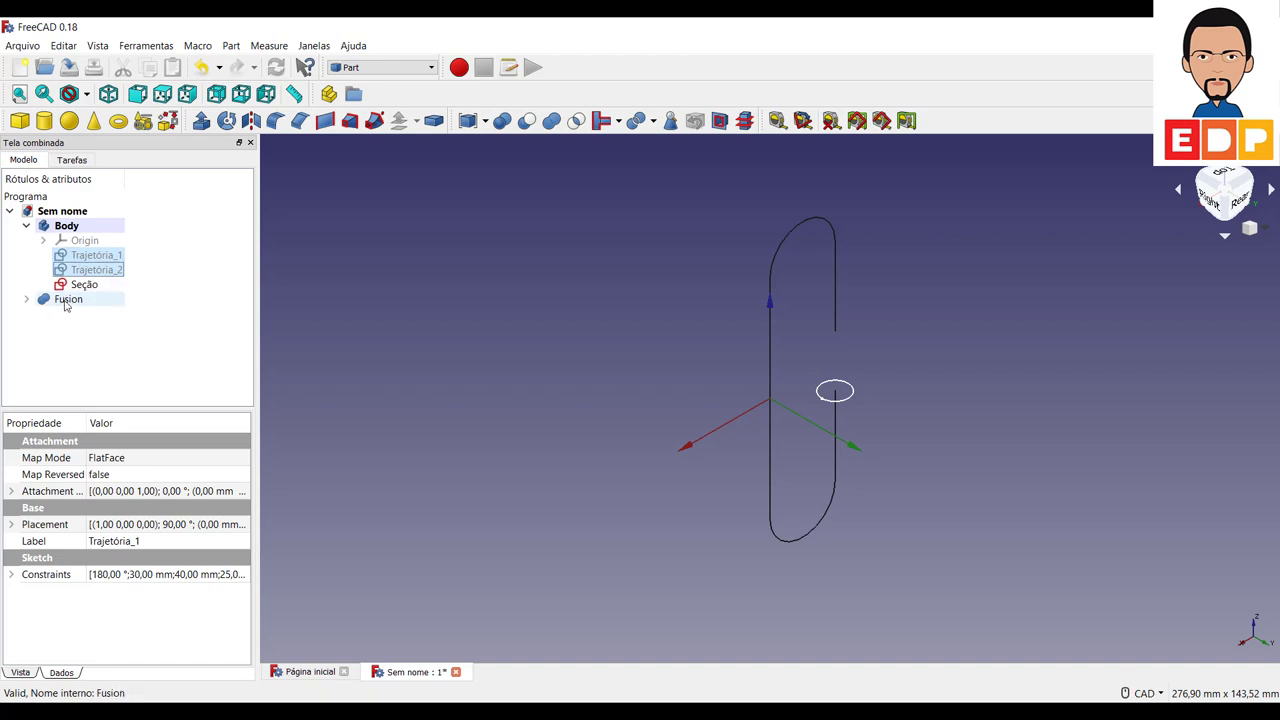
Sweep Seção as a Frenet solid along the fused Trajetória path
click(374, 120)
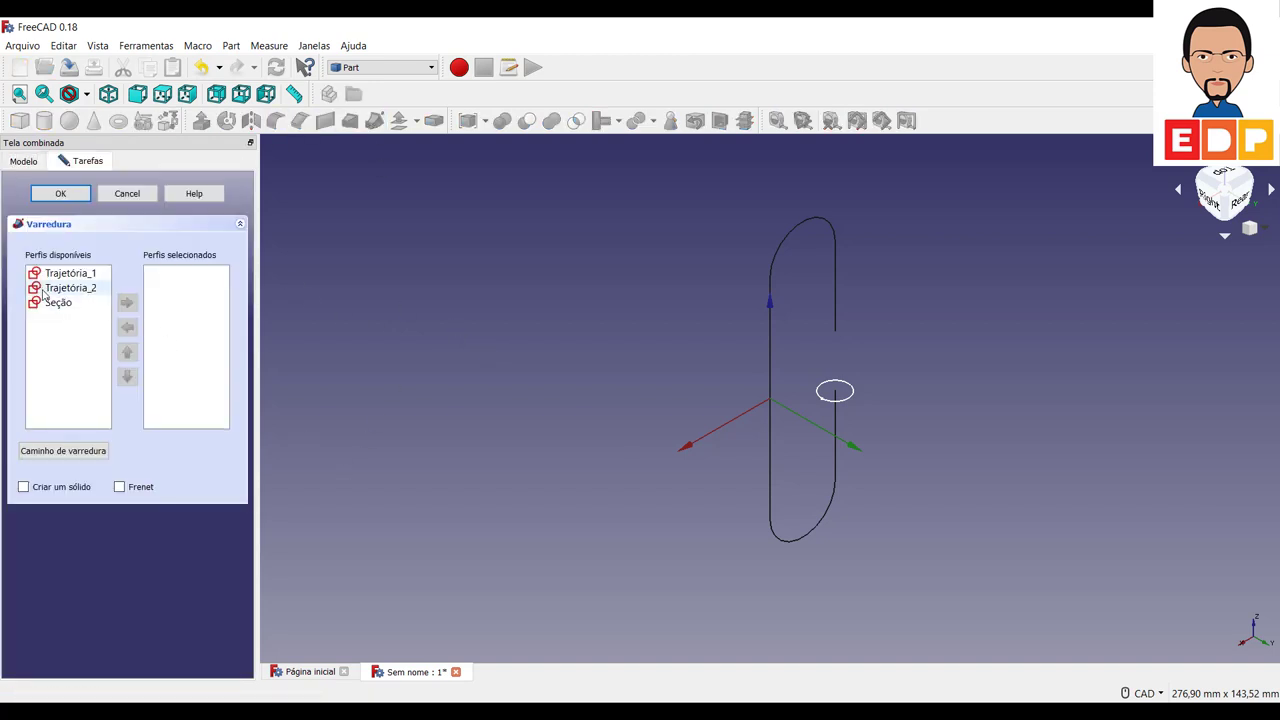
click(58, 303)
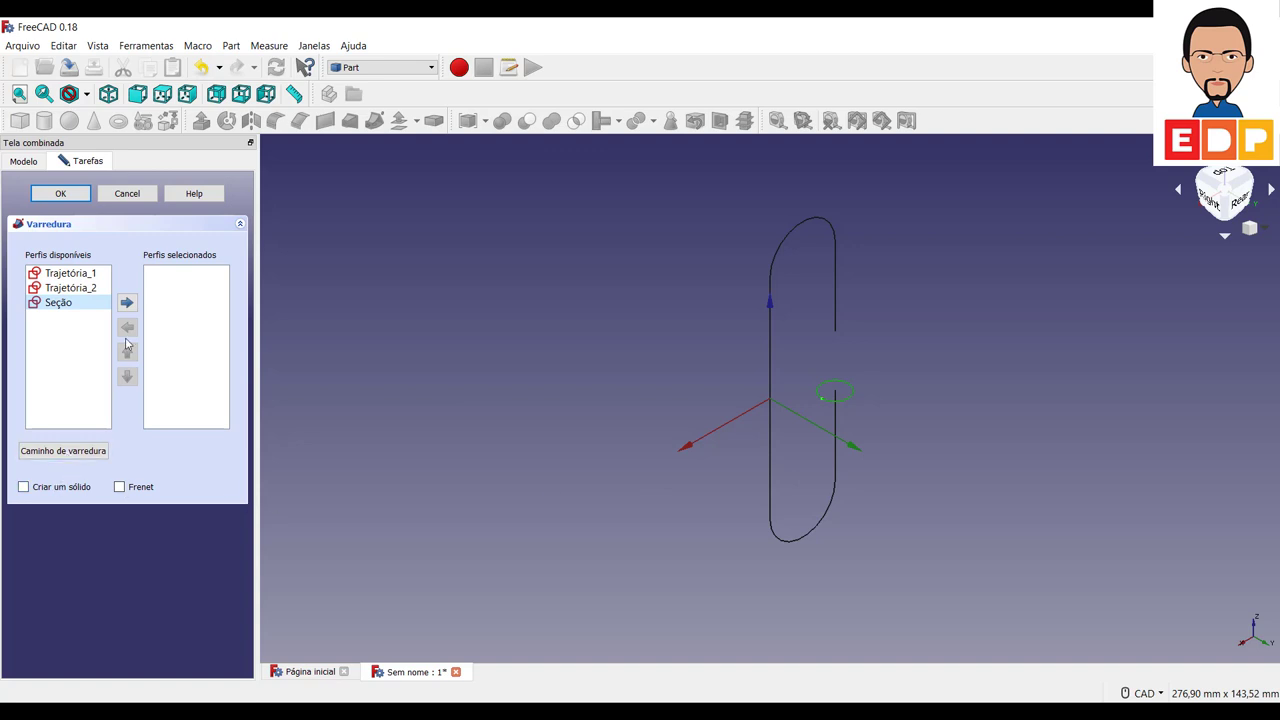
click(126, 302)
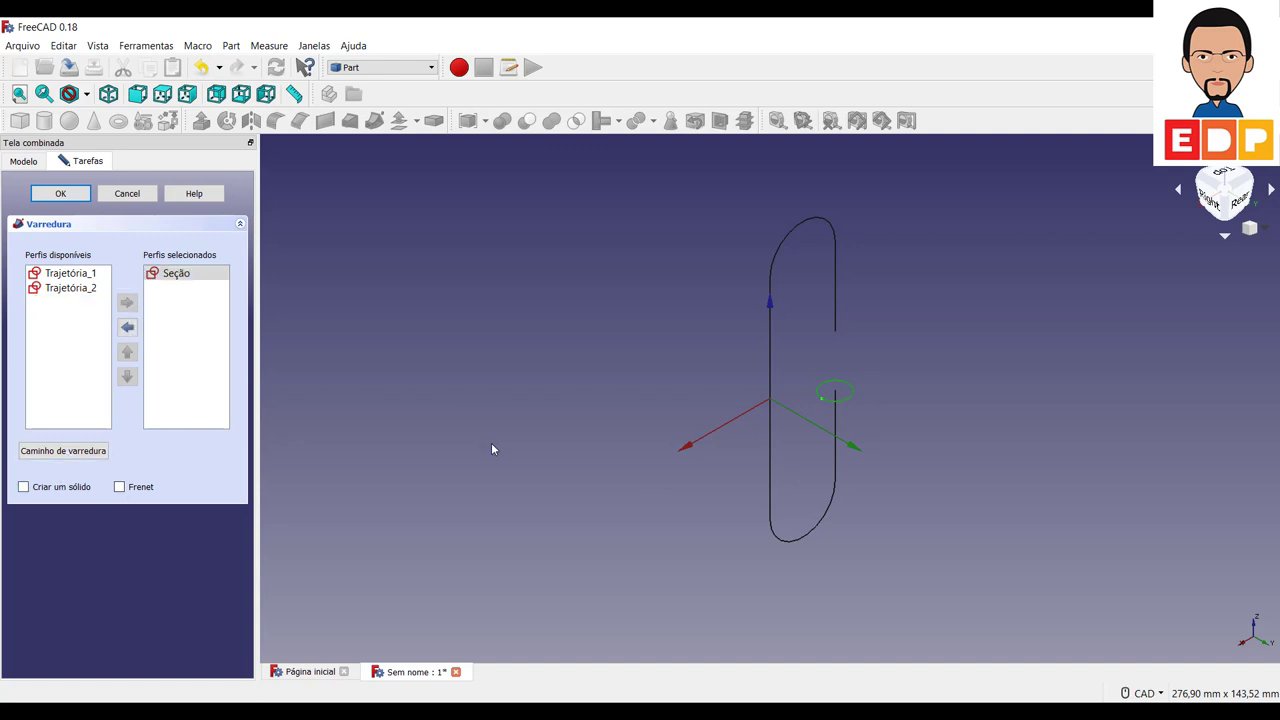
click(52, 488)
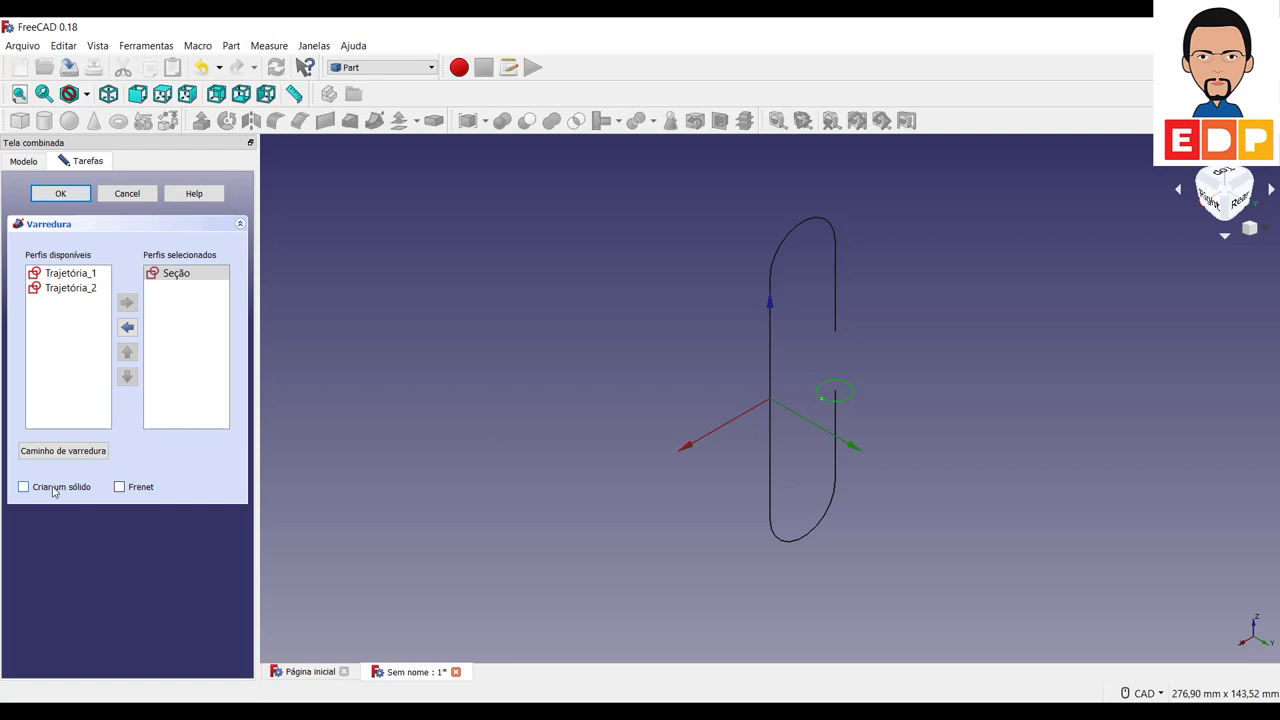
click(126, 490)
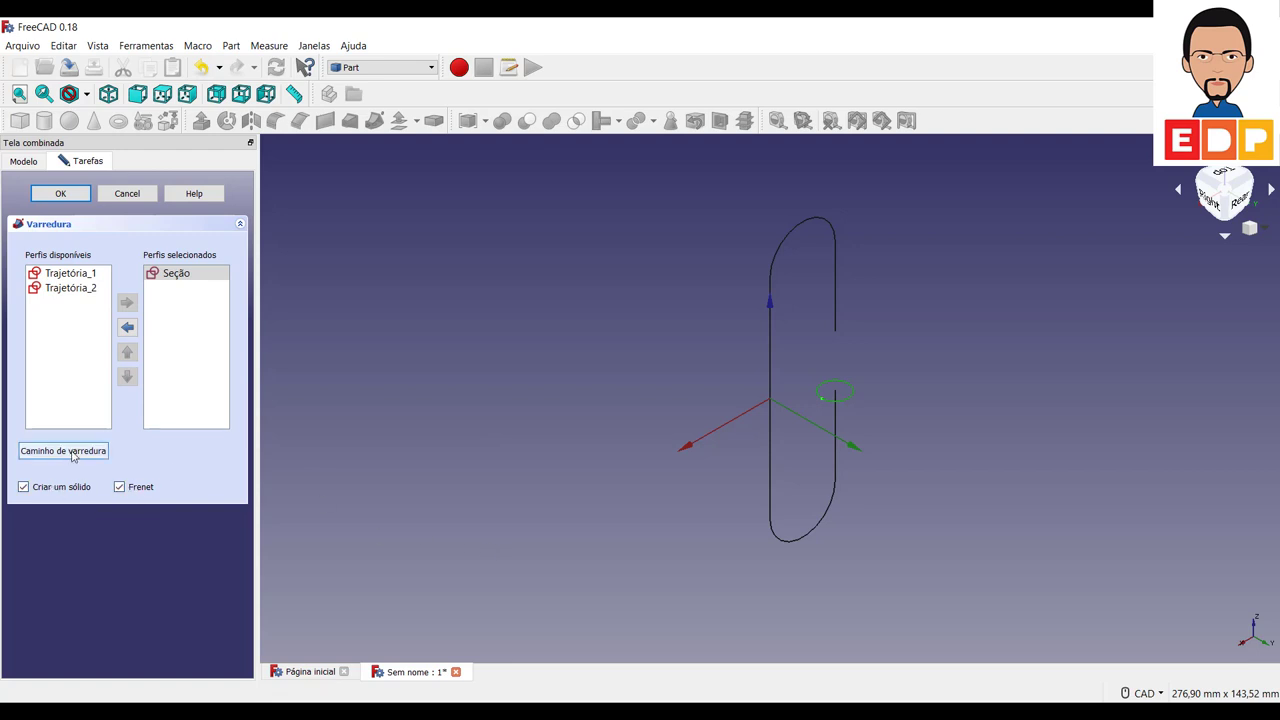
click(76, 458)
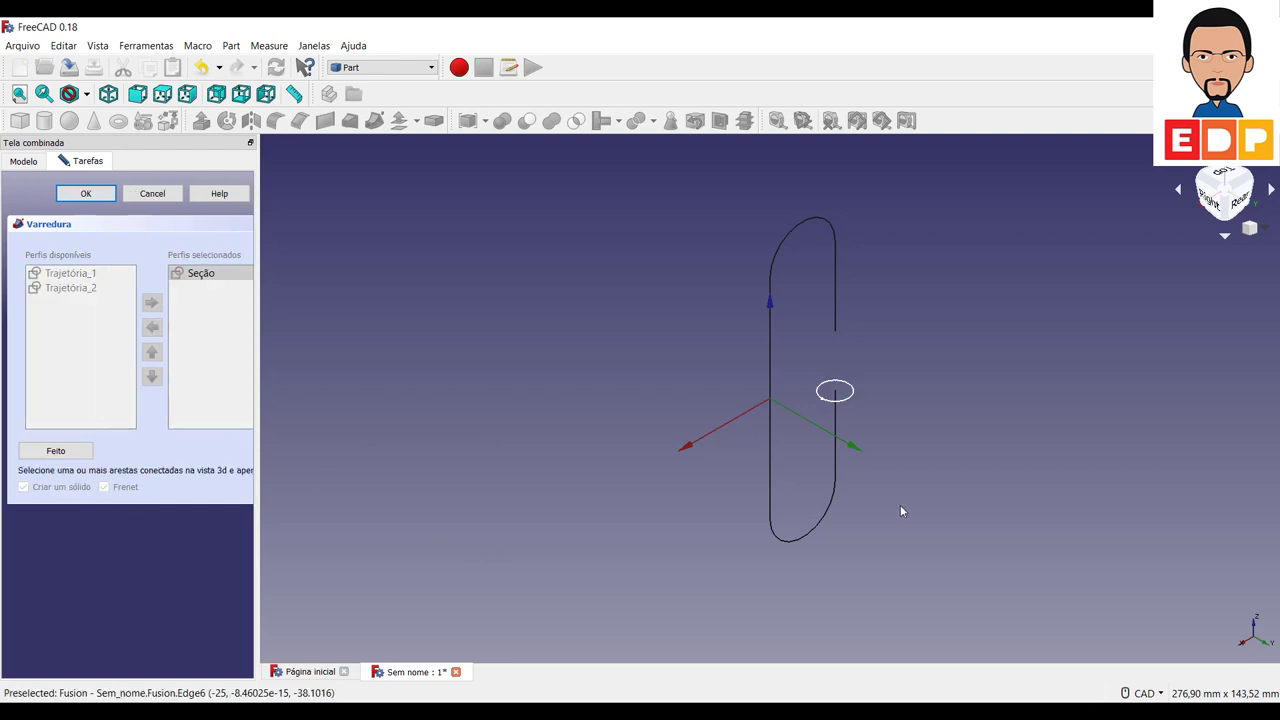
click(835, 472)
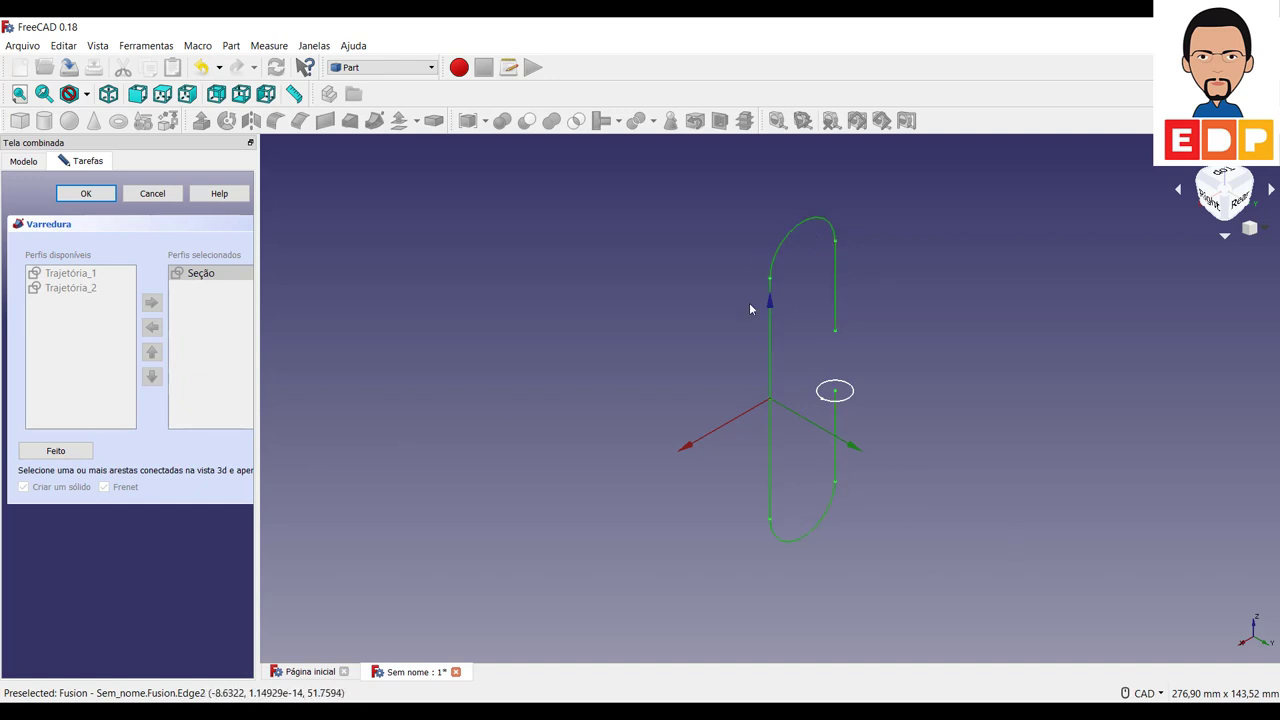
click(82, 452)
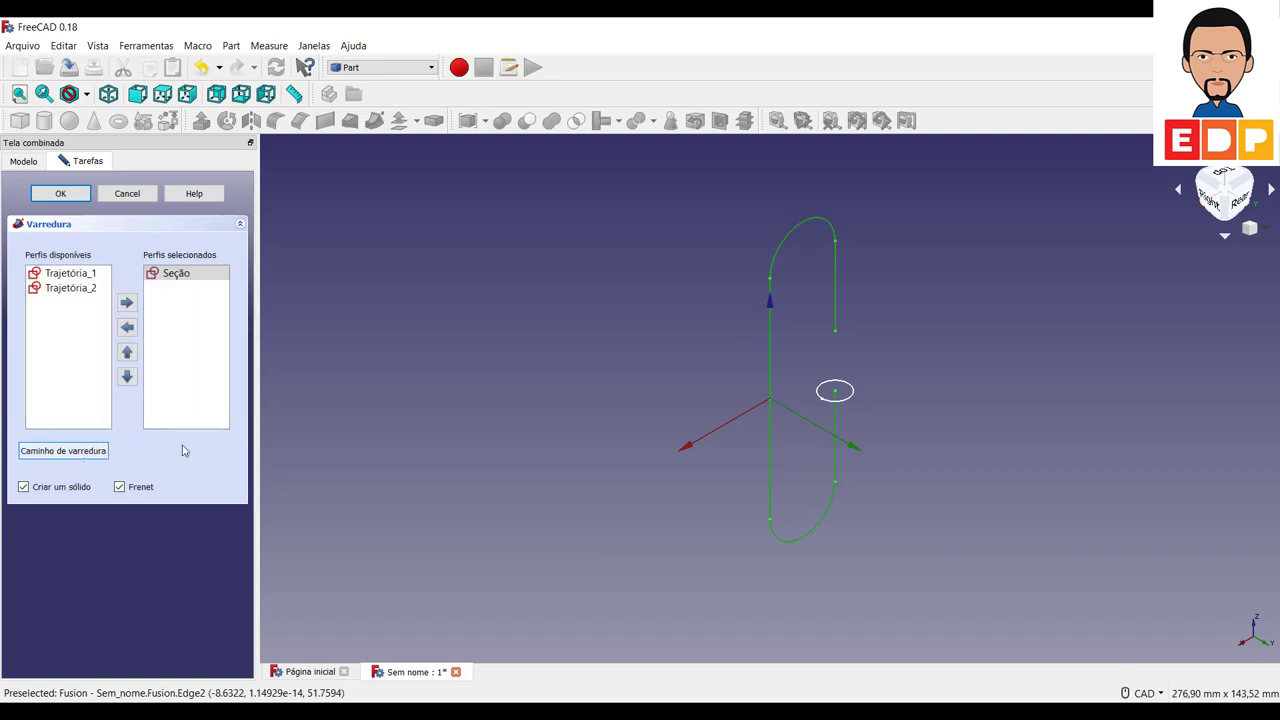
click(62, 194)
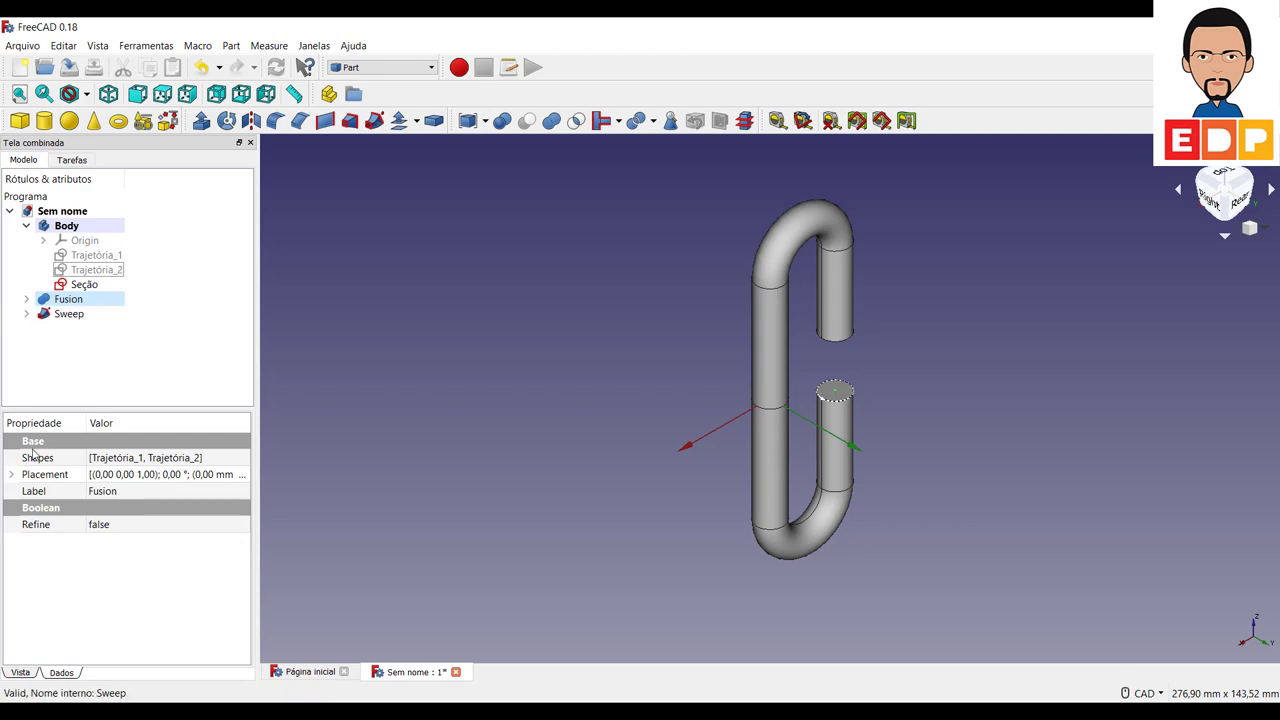
Set the displayed object's Shape Color to red in the View properties
click(24, 673)
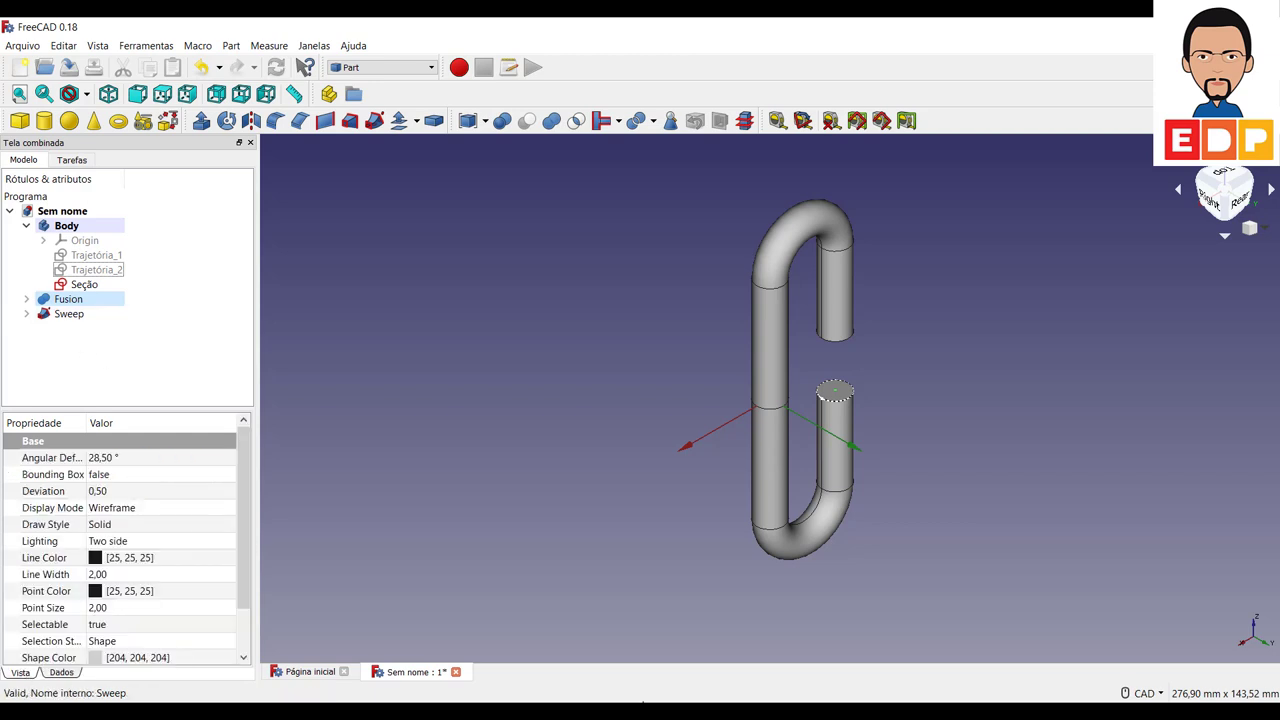
scroll(109, 577, down, 1)
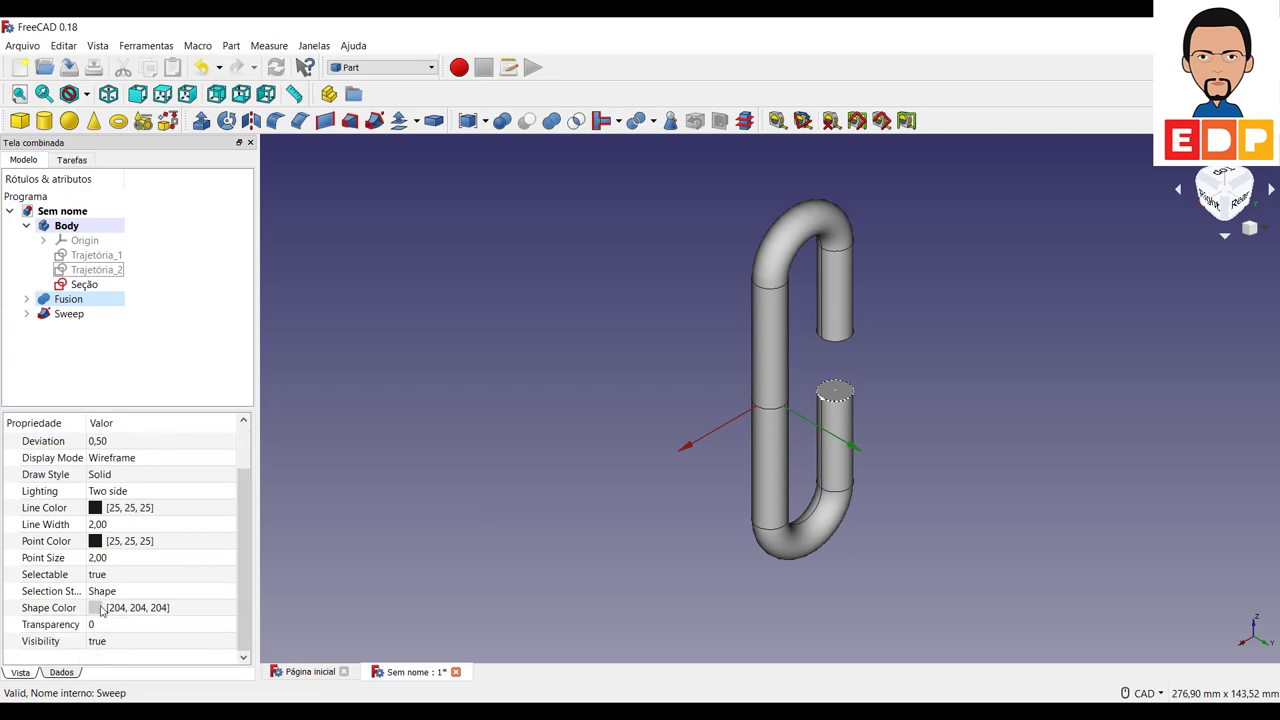
click(101, 611)
click(168, 612)
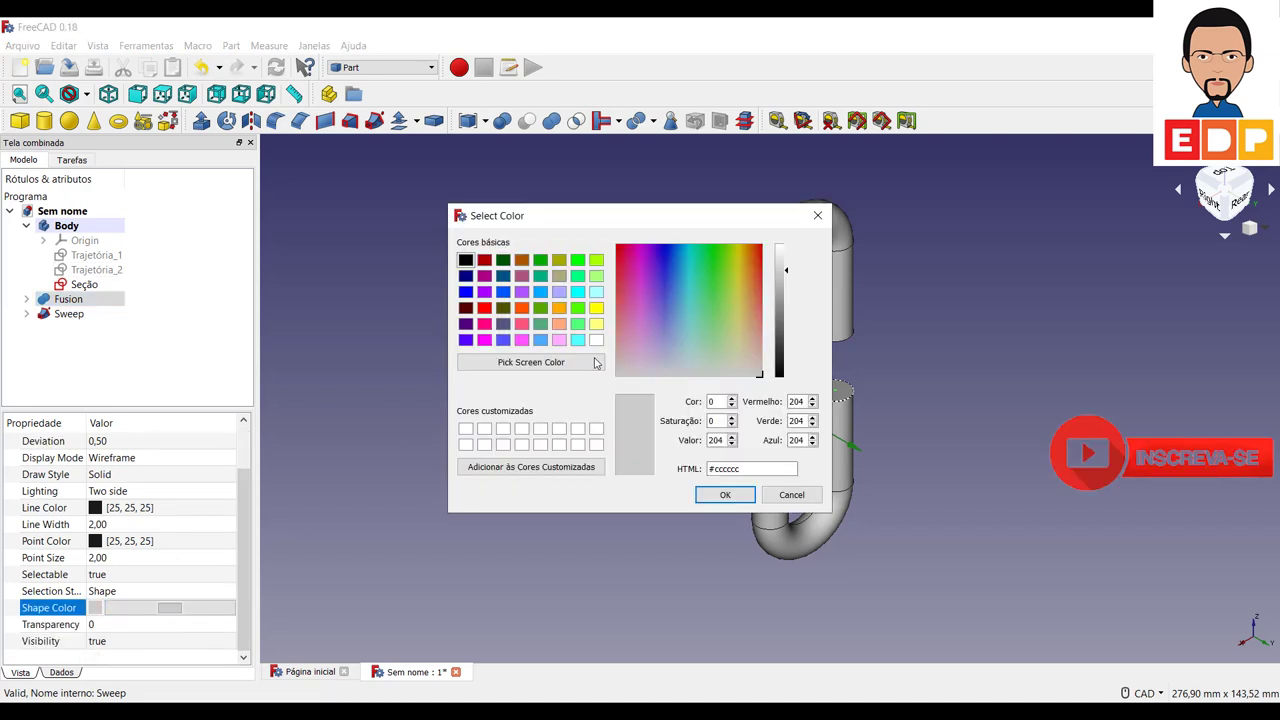
click(484, 307)
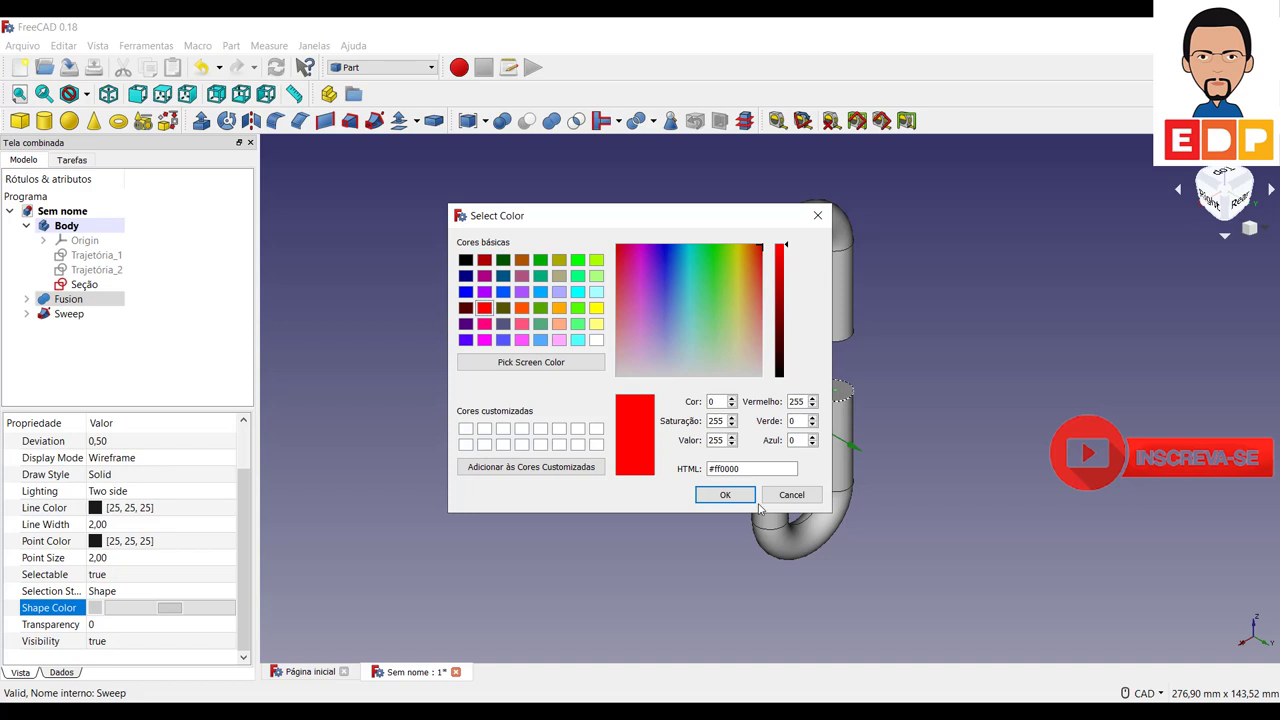
click(725, 495)
click(653, 480)
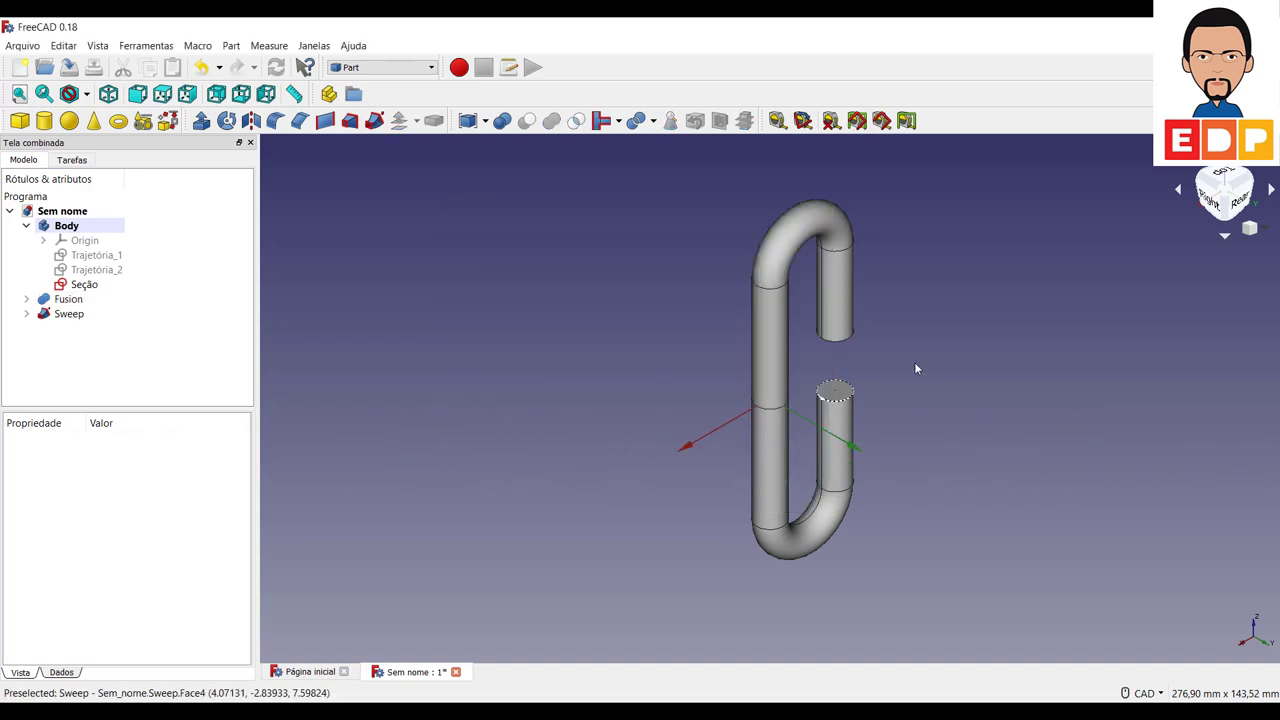
Select the Sweep tube and set its Shape Color to red
click(66, 314)
scroll(118, 580, down, 1)
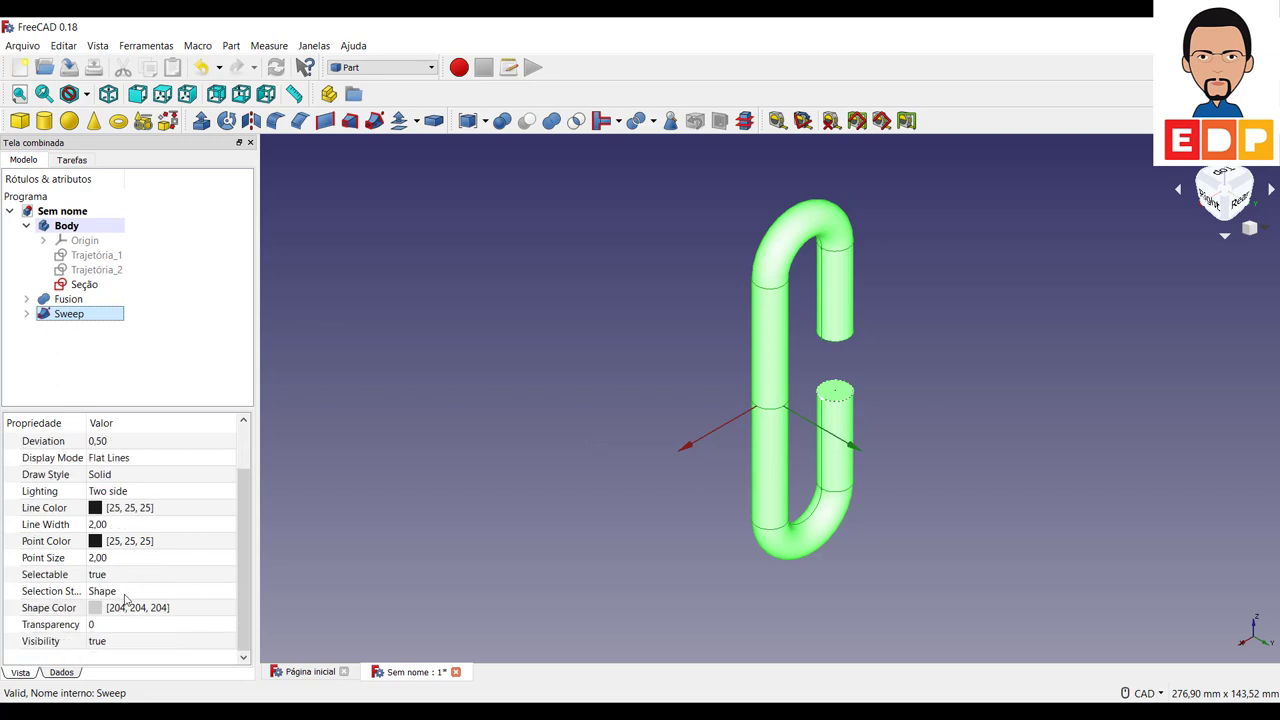
click(121, 608)
click(172, 608)
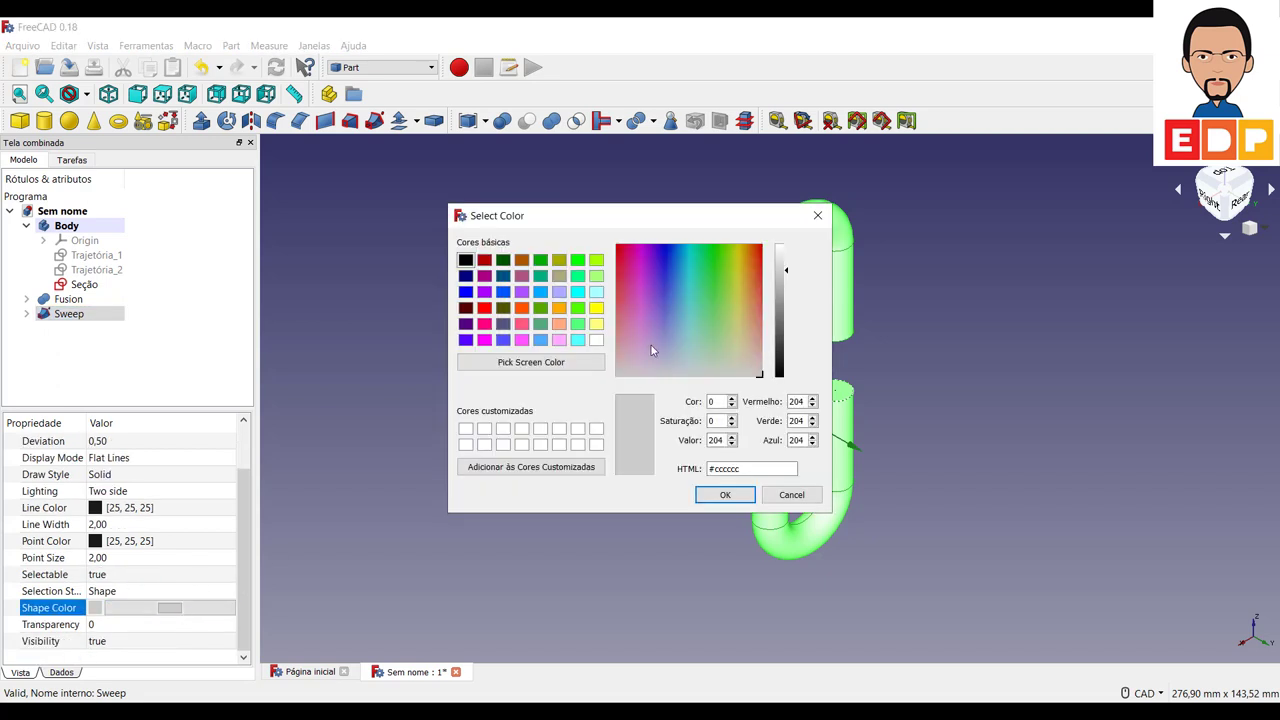
click(486, 309)
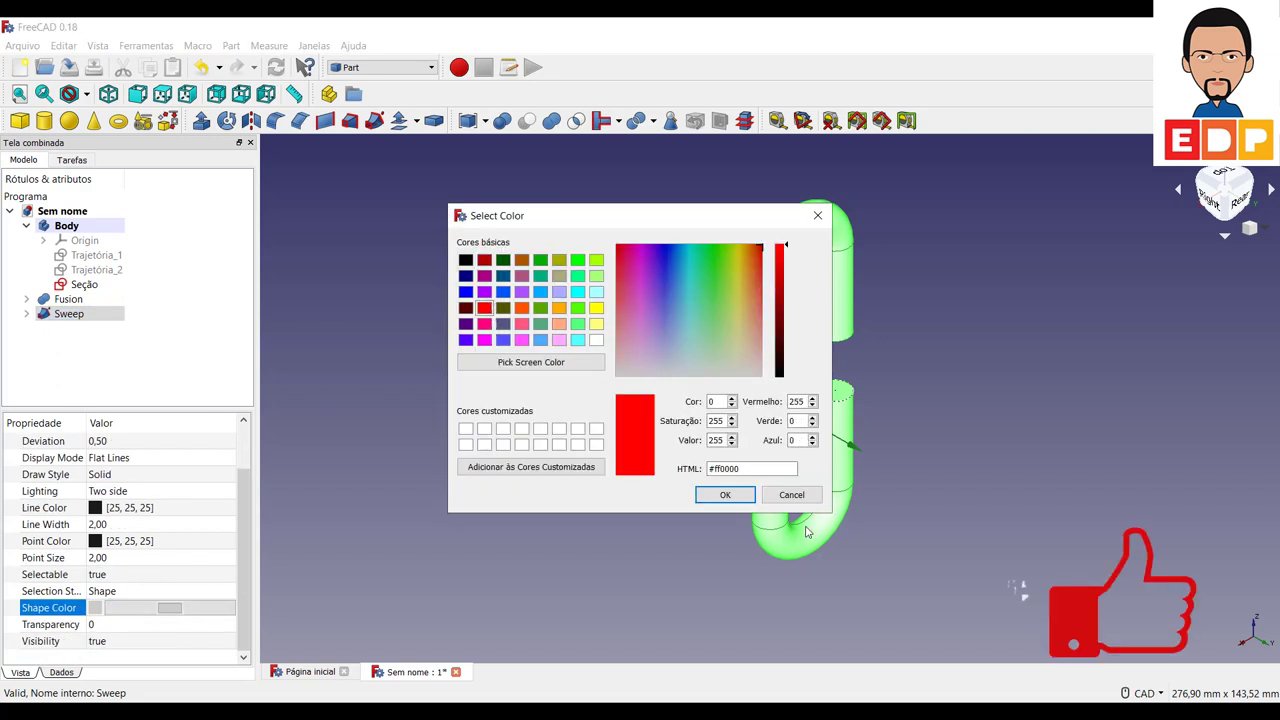
click(725, 495)
click(962, 406)
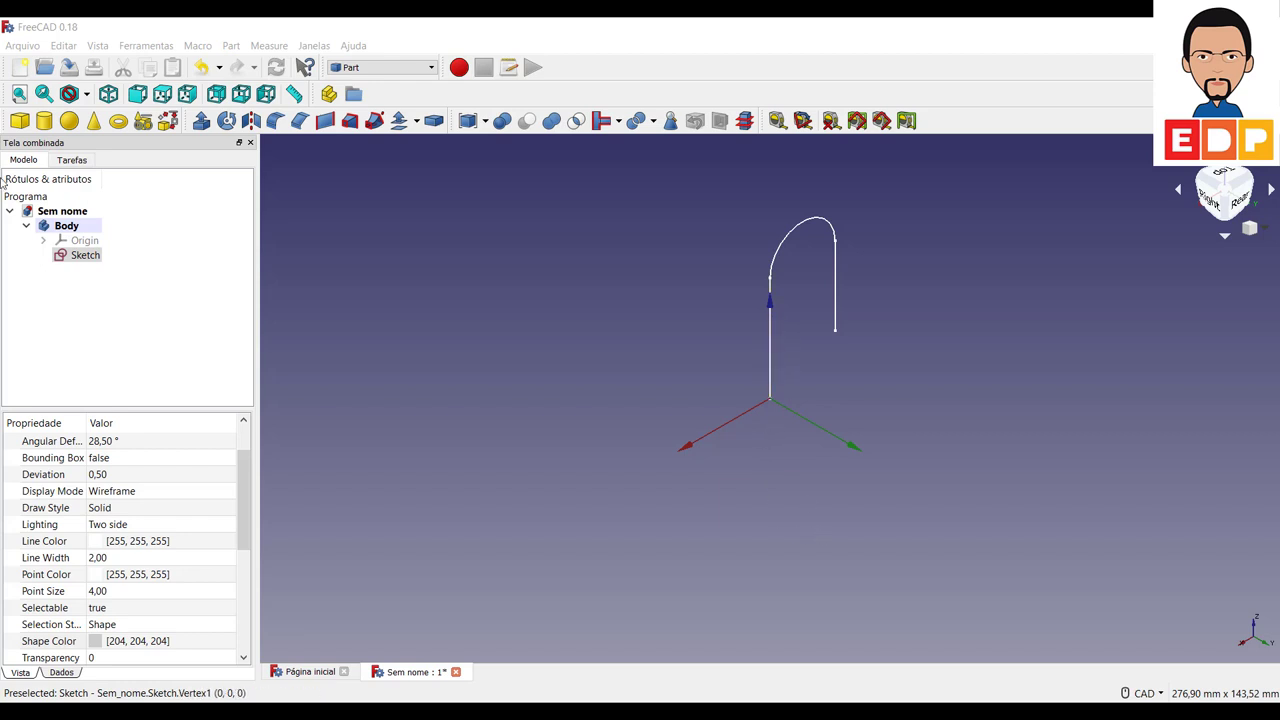
Choose Part Design from the workbench dropdown
click(352, 68)
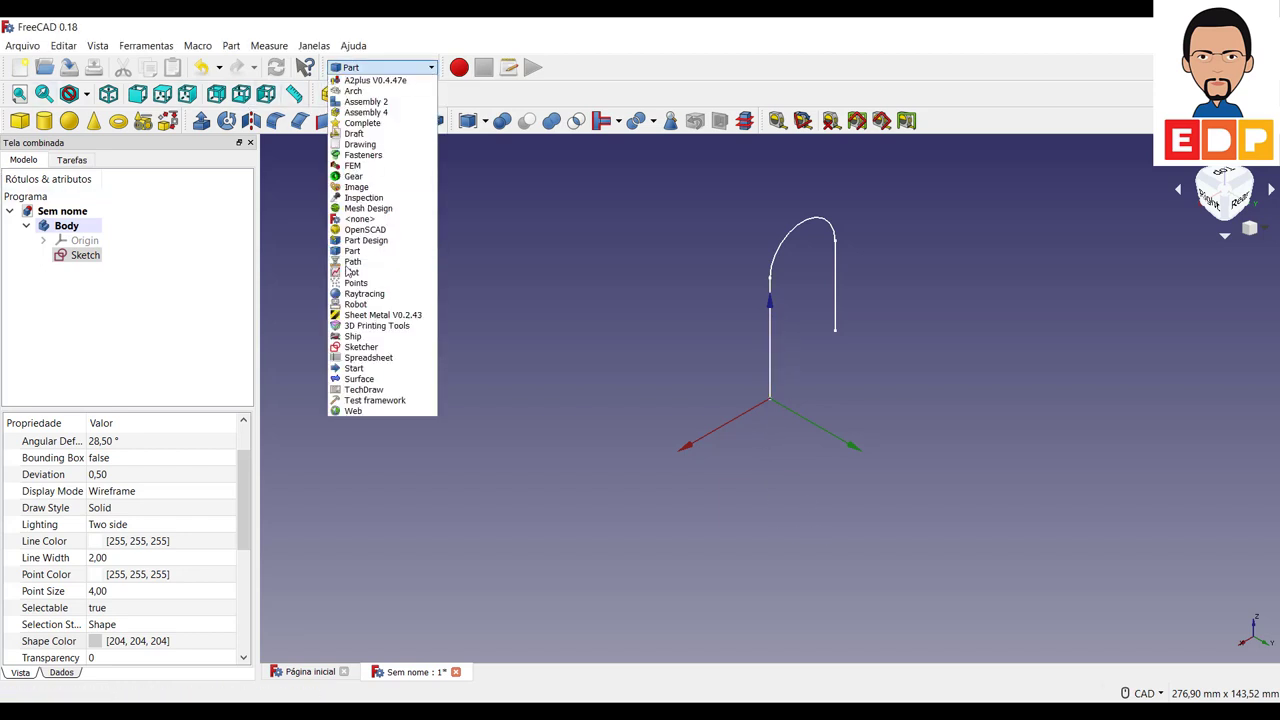
click(358, 240)
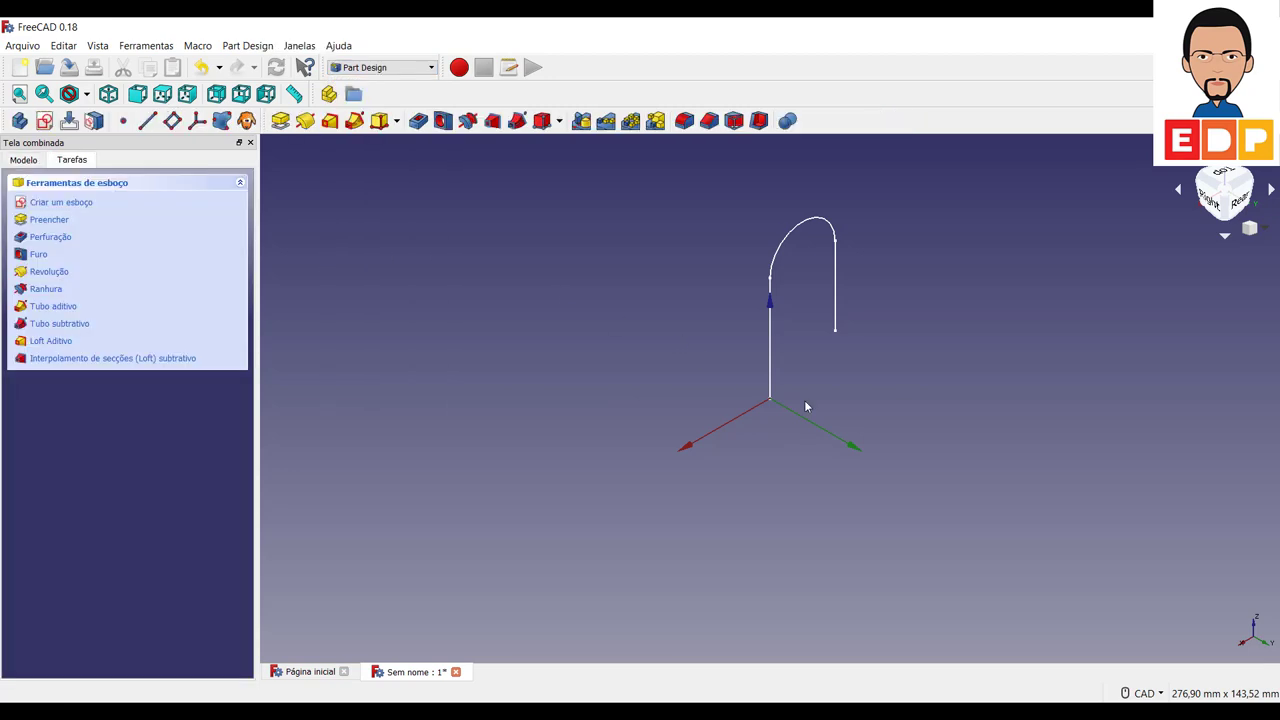
Create a new Part Design sketch attached to YZ_Plane
click(40, 162)
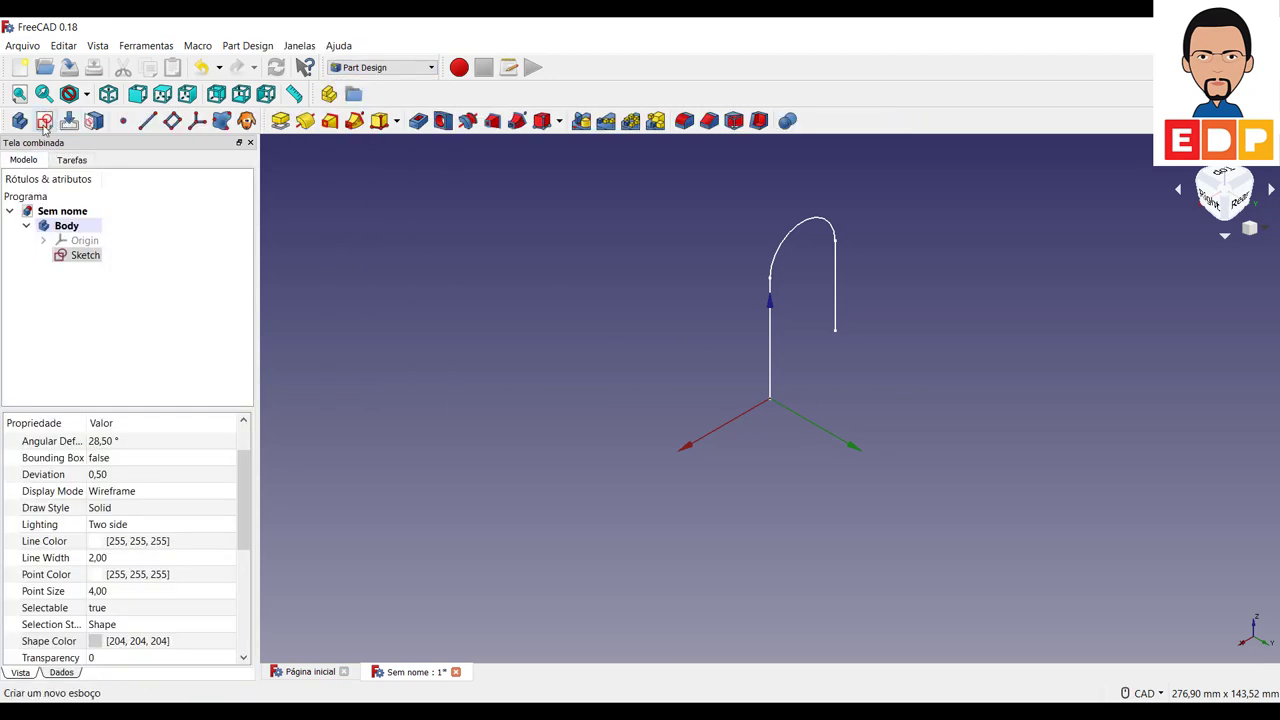
click(44, 121)
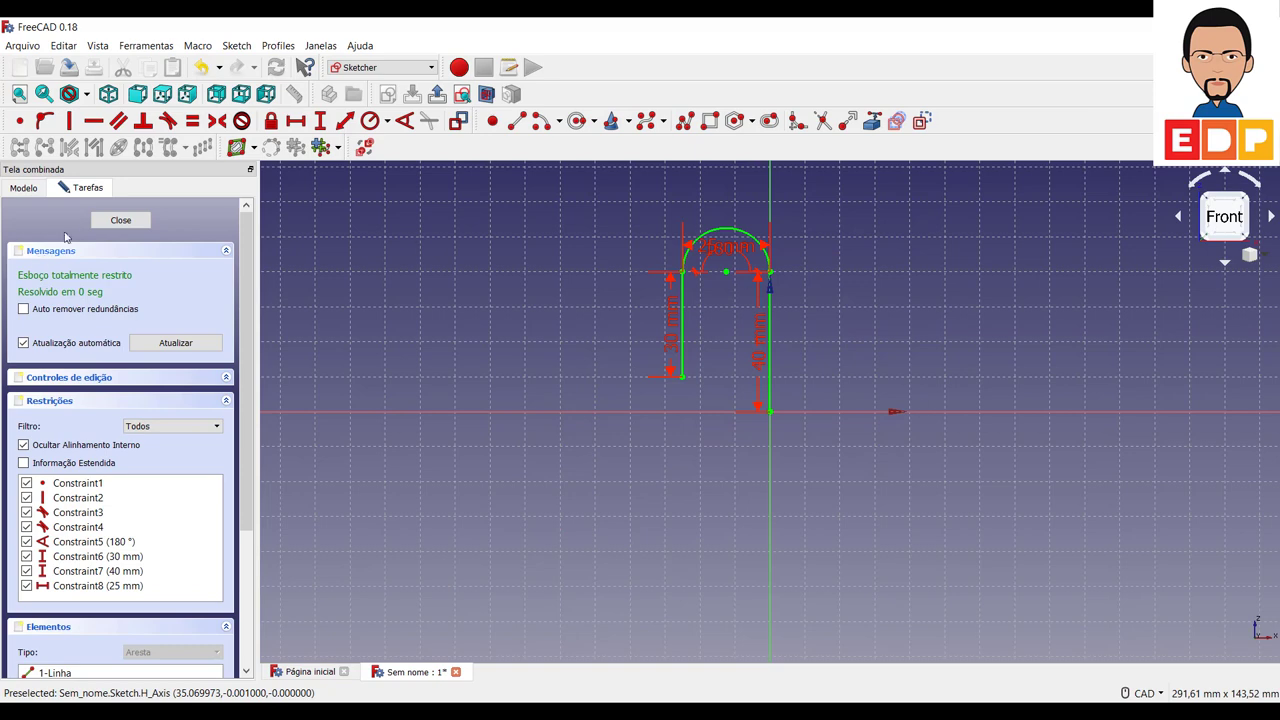
click(120, 219)
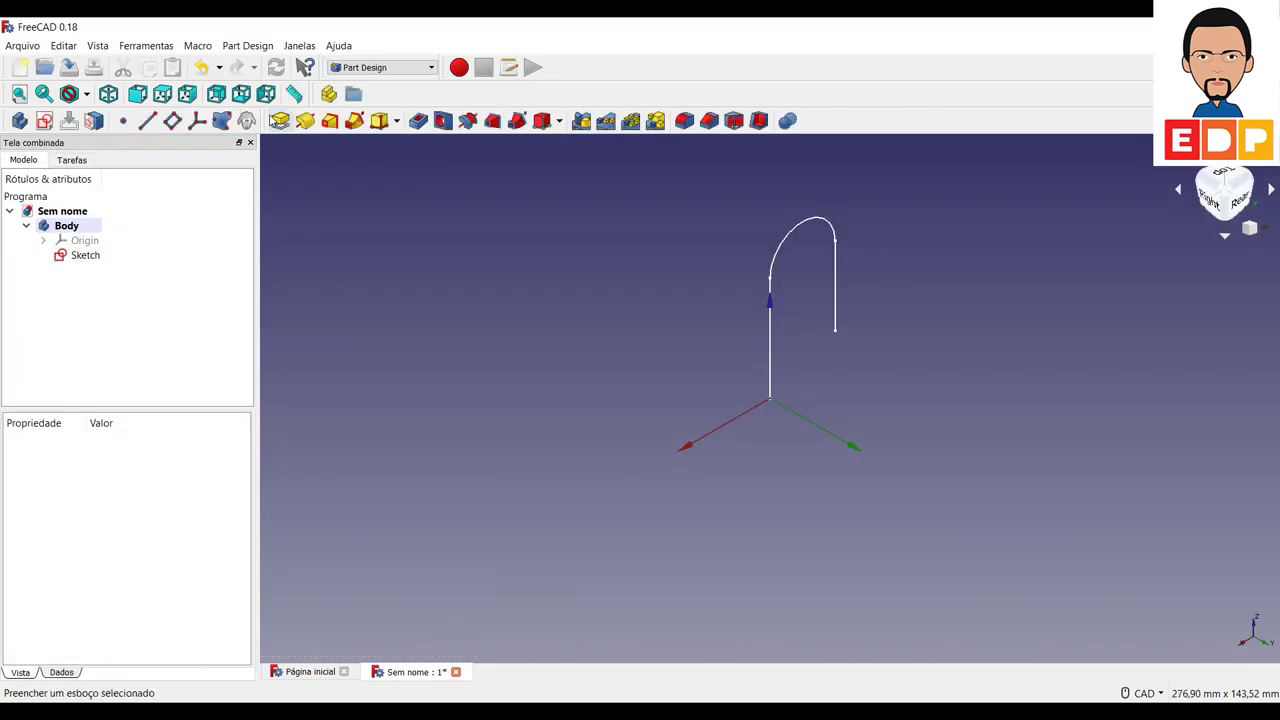
click(44, 121)
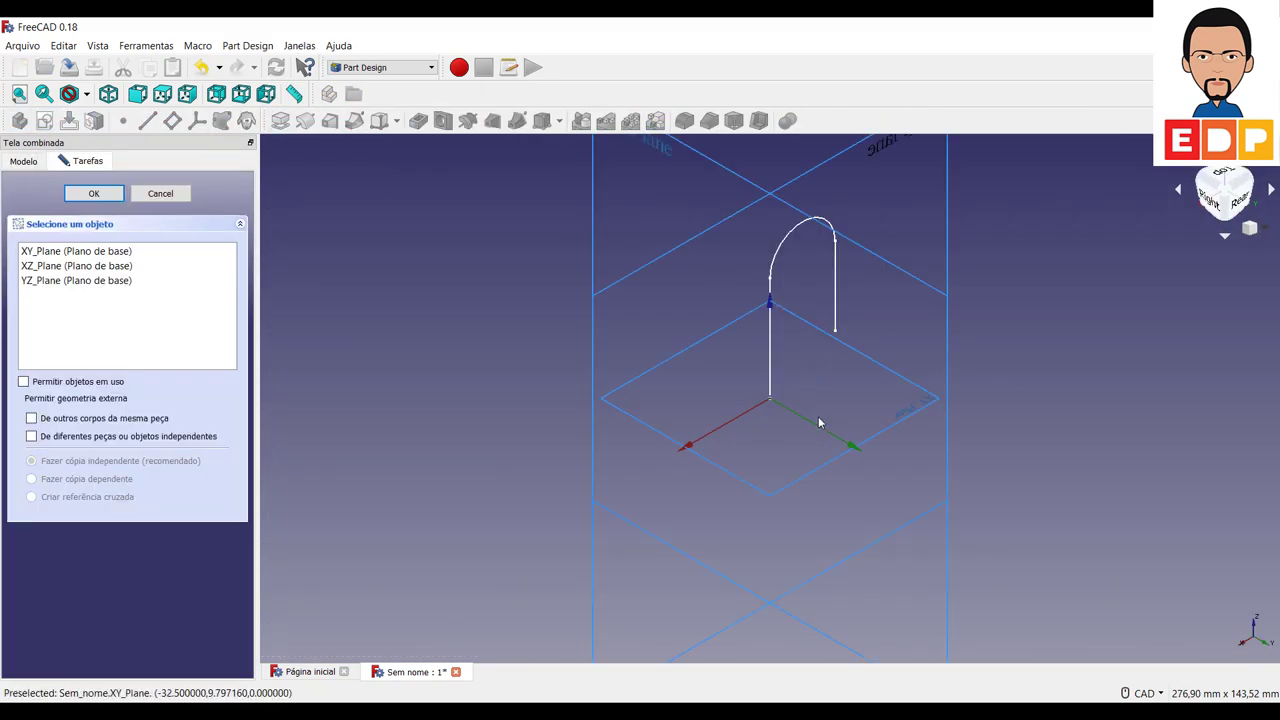
scroll(881, 187, down, 3)
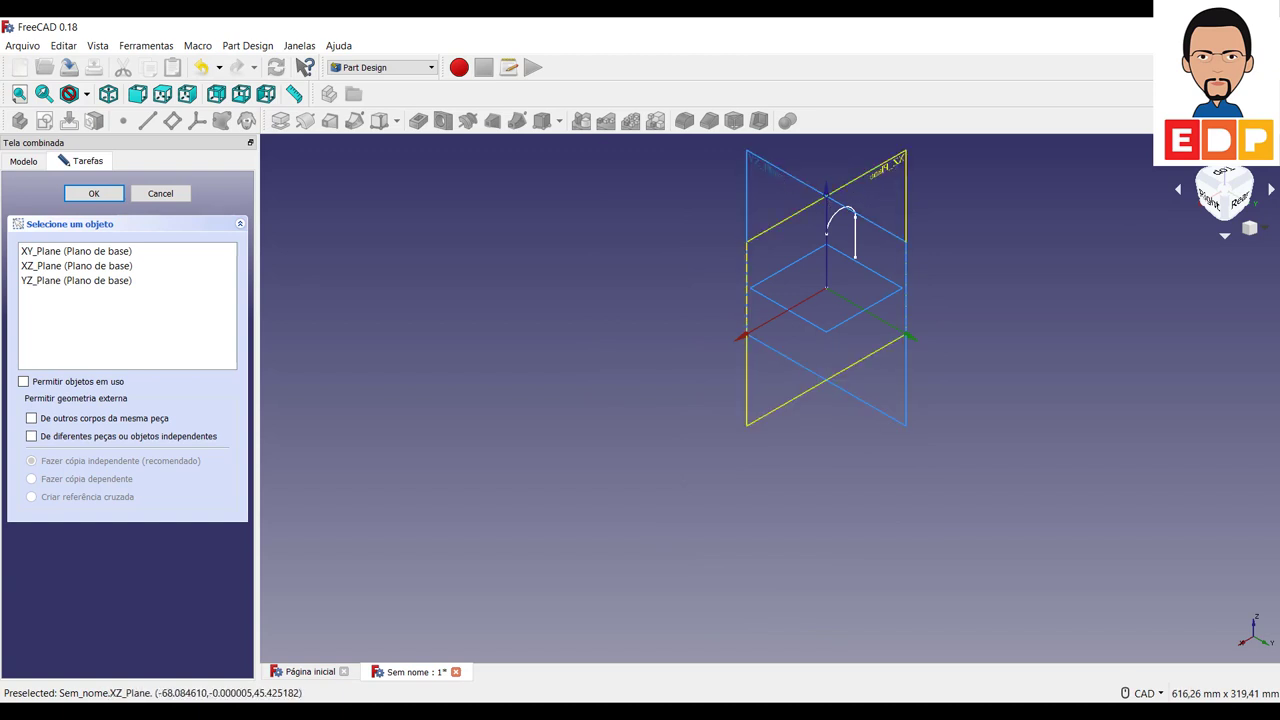
click(76, 280)
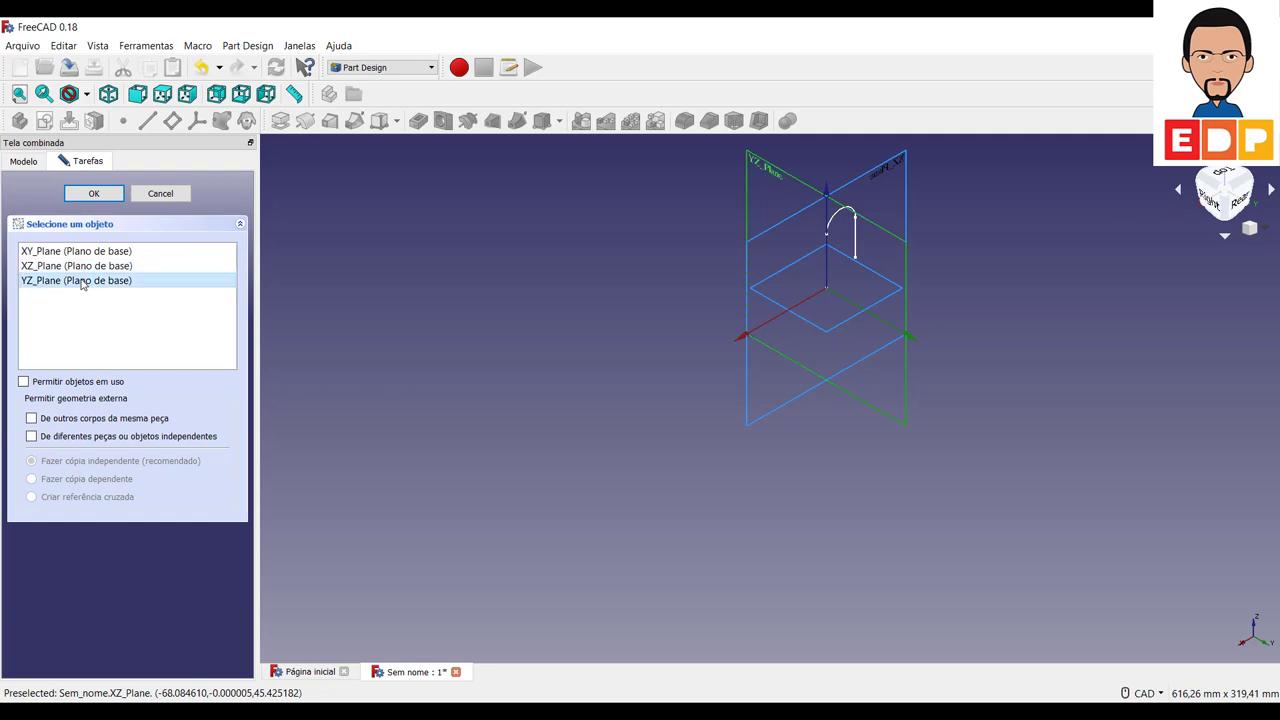
click(93, 193)
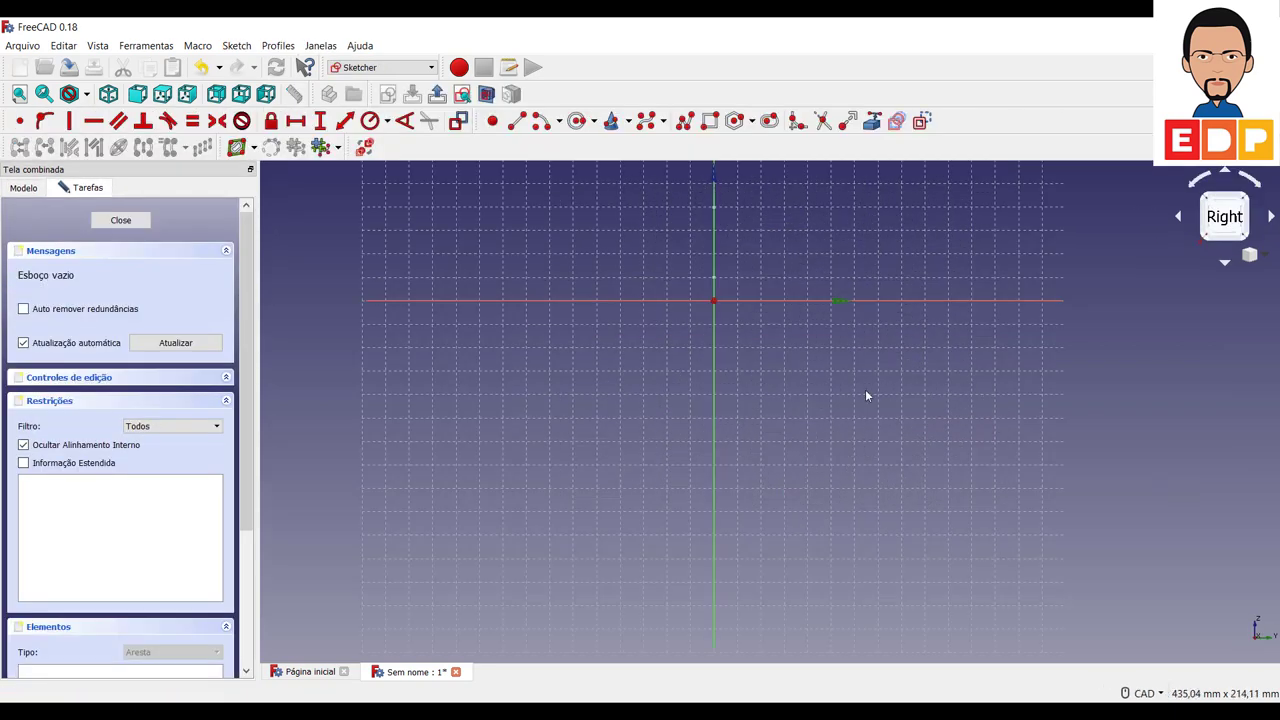
Draw a polyline: a vertical line down from the origin, then a short up-right leg
scroll(651, 388, up, 2)
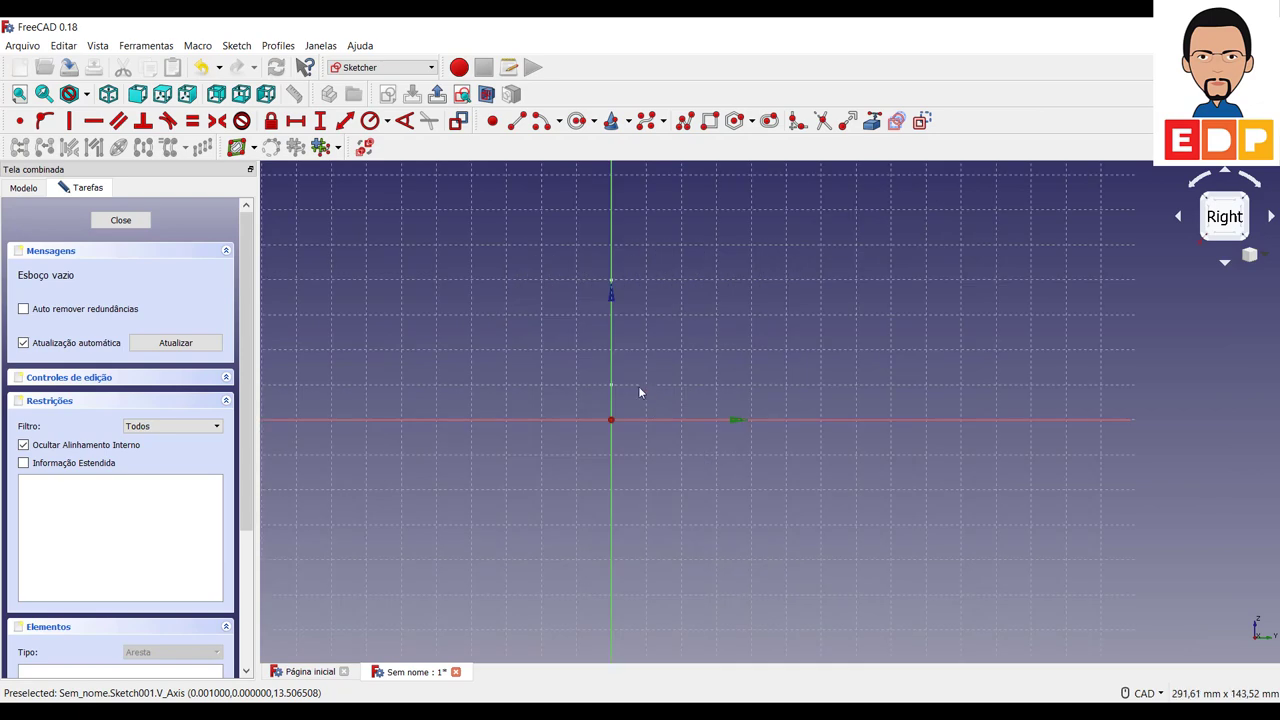
middle_drag(654, 374, 722, 376)
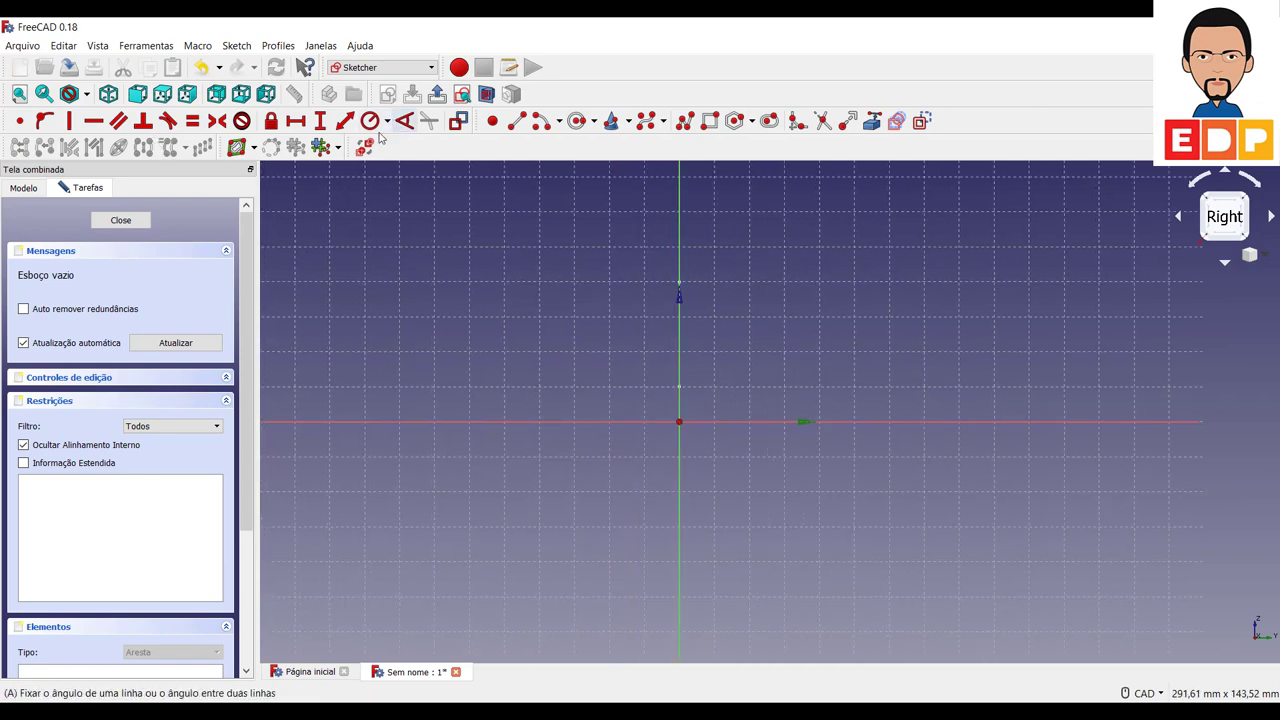
click(685, 121)
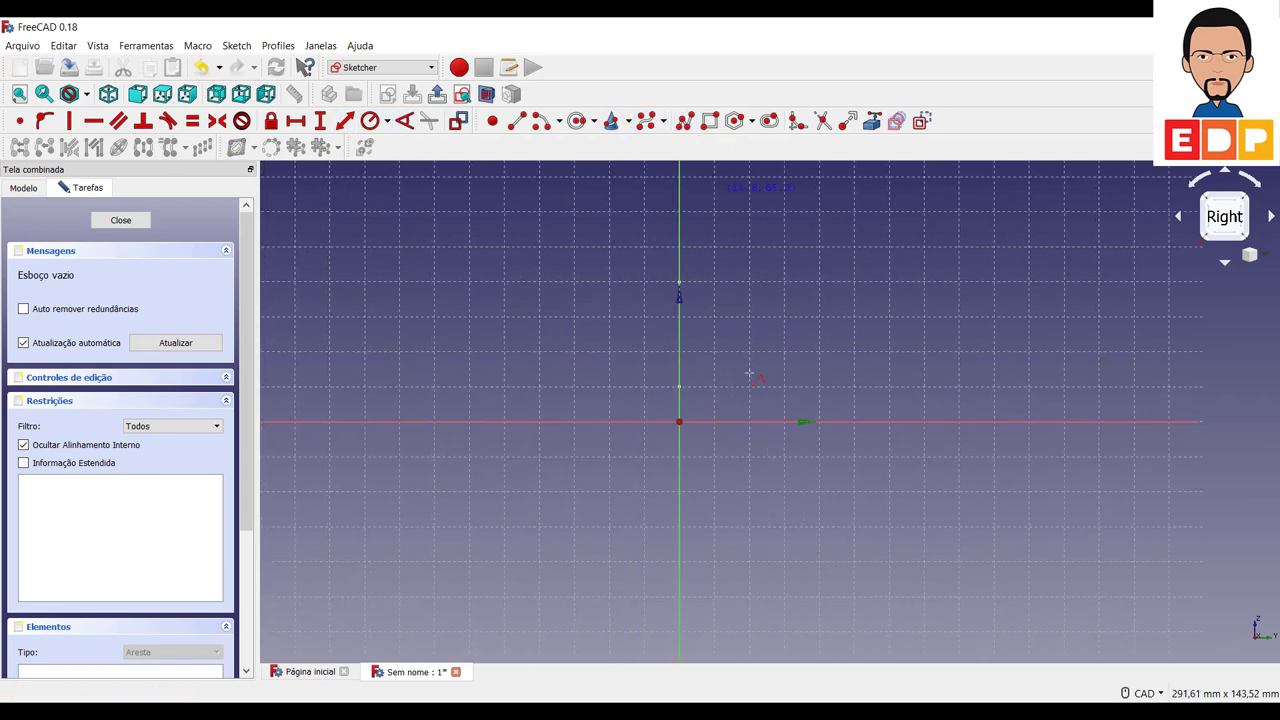
click(679, 421)
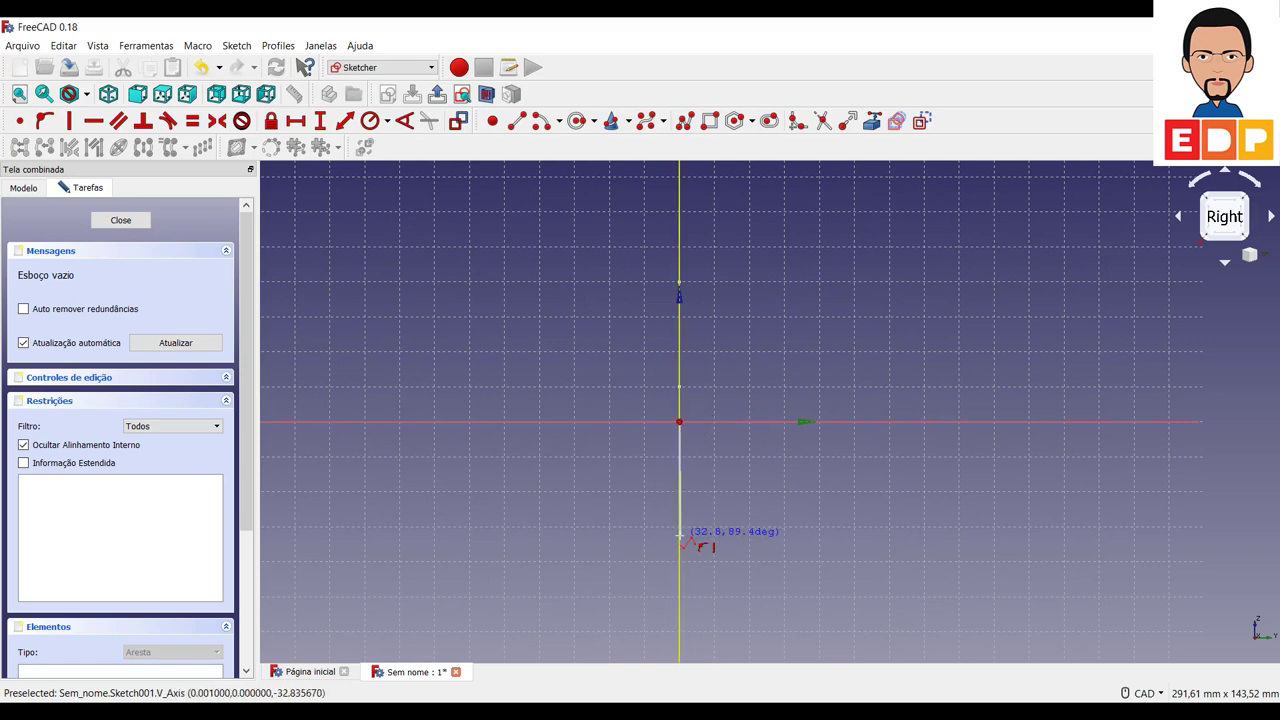
click(679, 537)
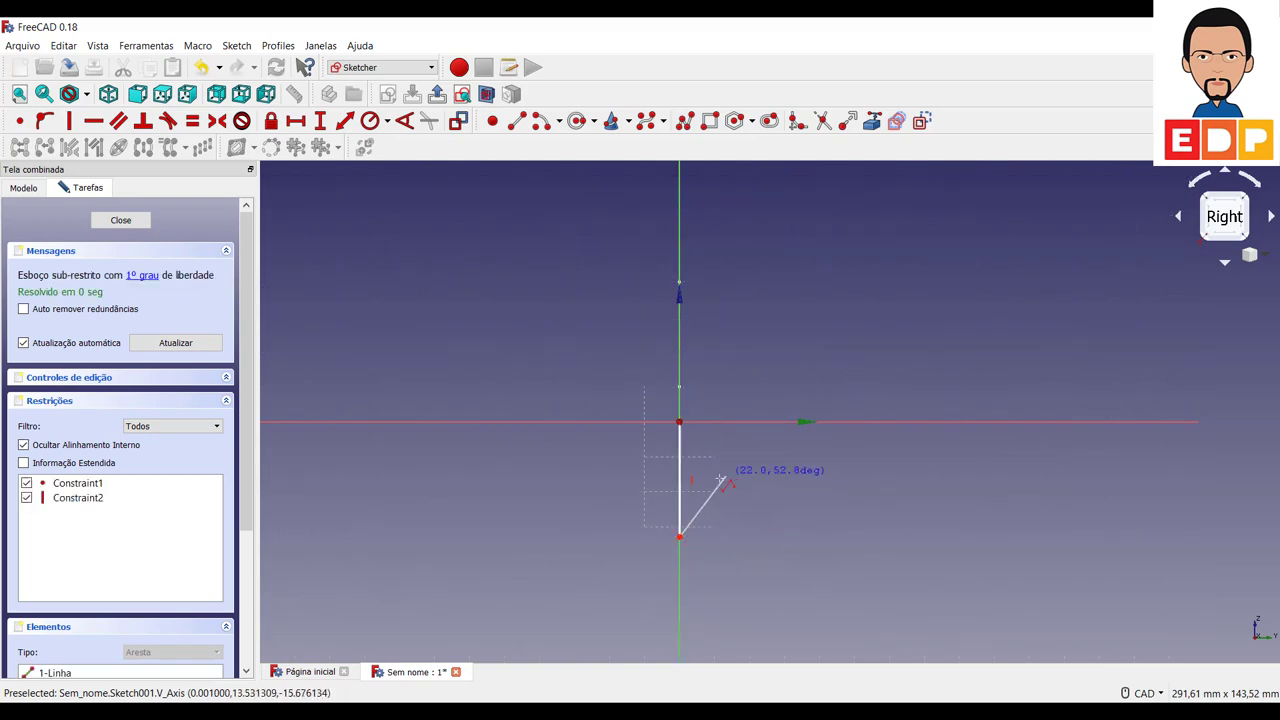
click(719, 483)
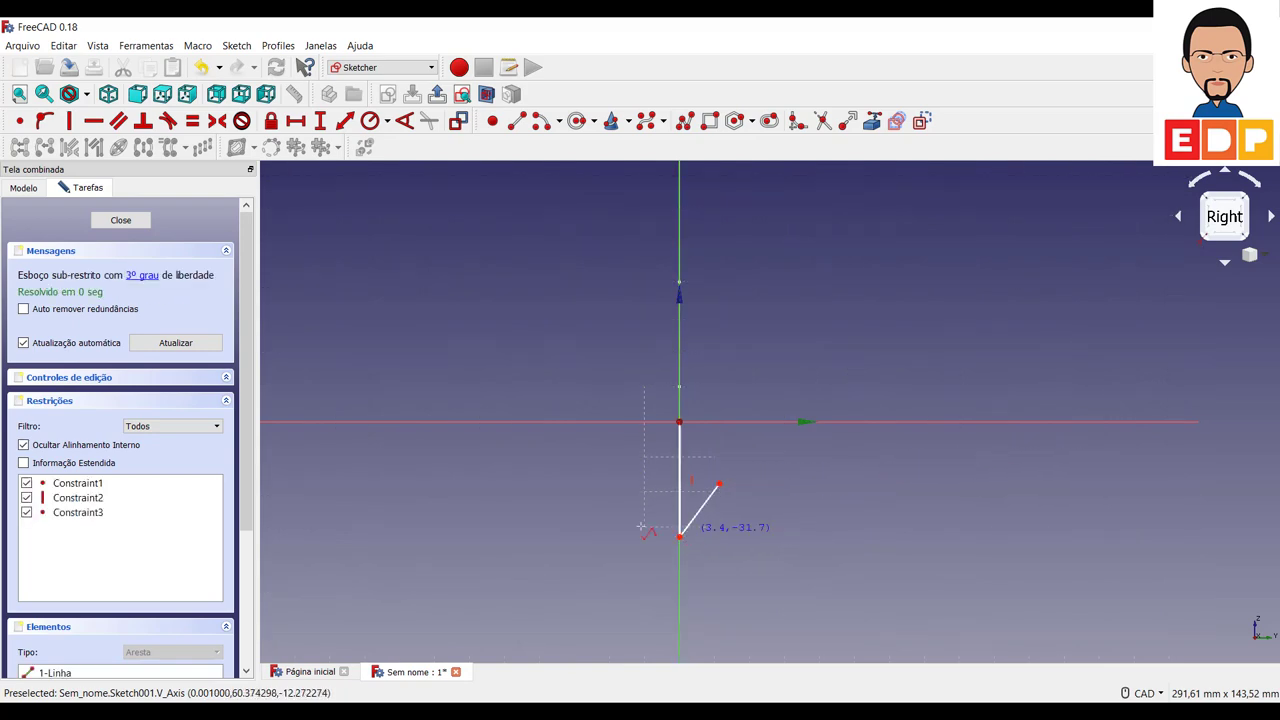
right_click(695, 521)
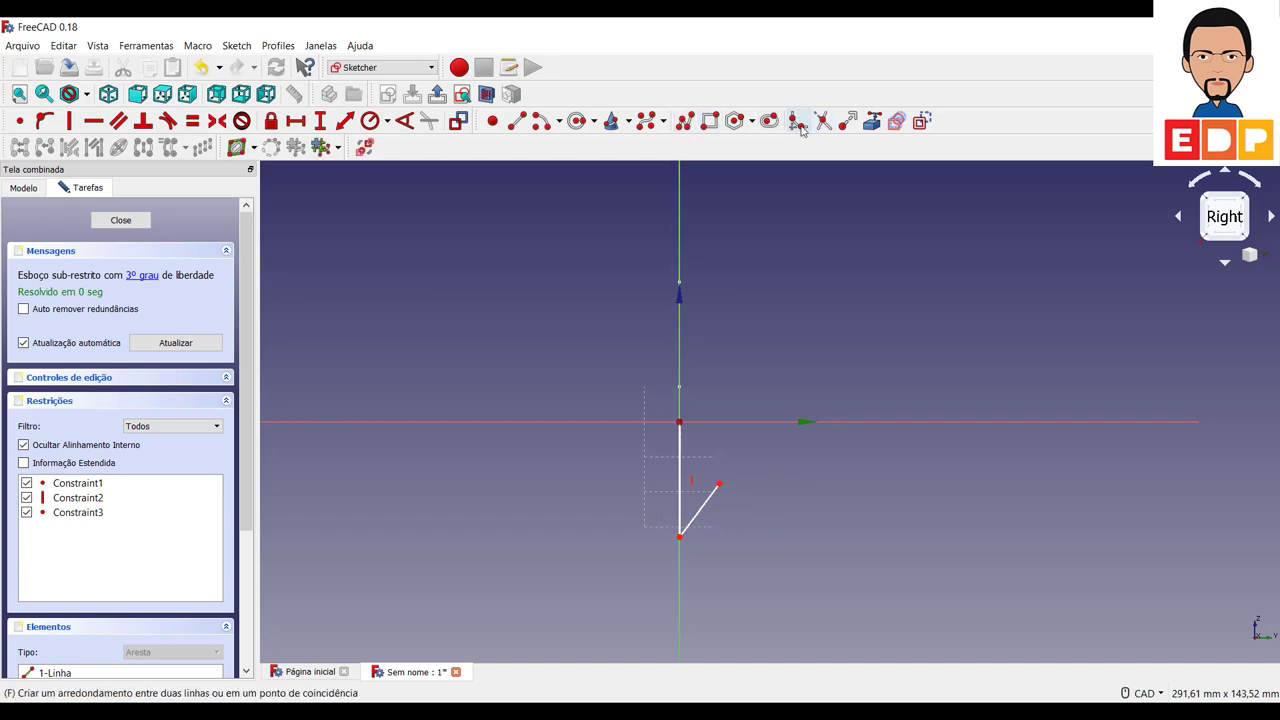
Fillet the bottom corner between the two lines and enlarge the arc
click(677, 520)
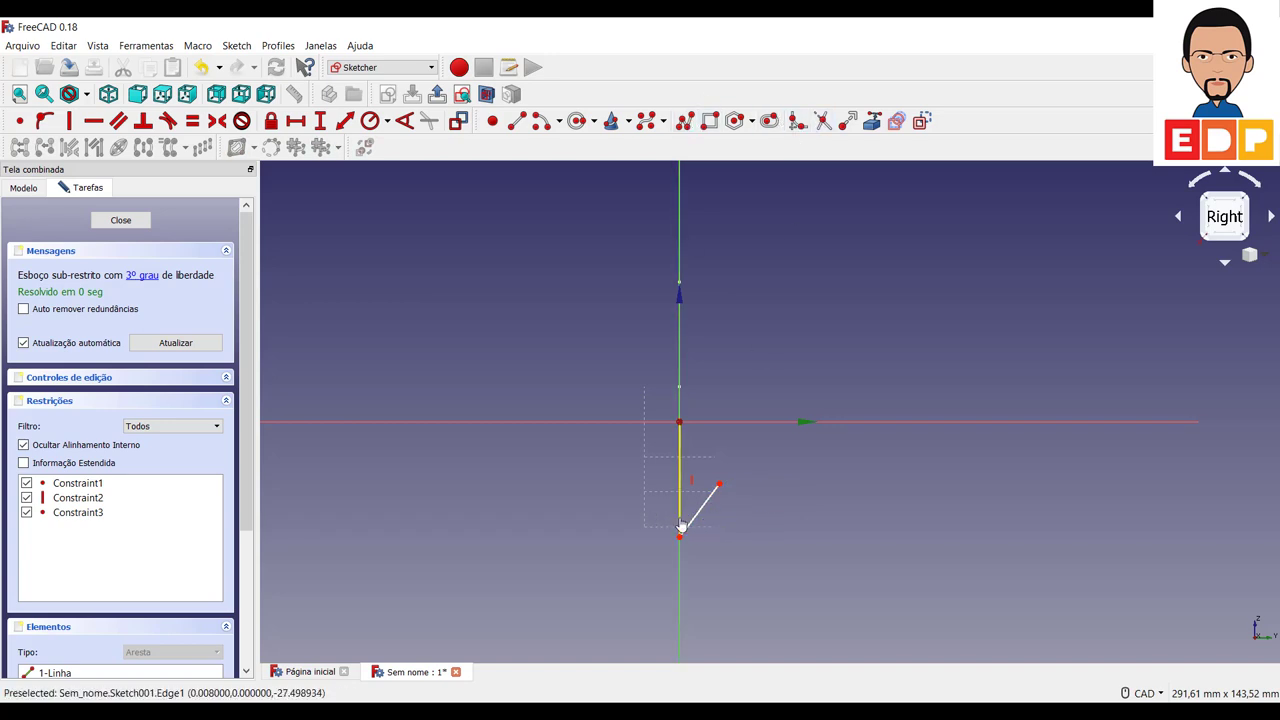
click(691, 528)
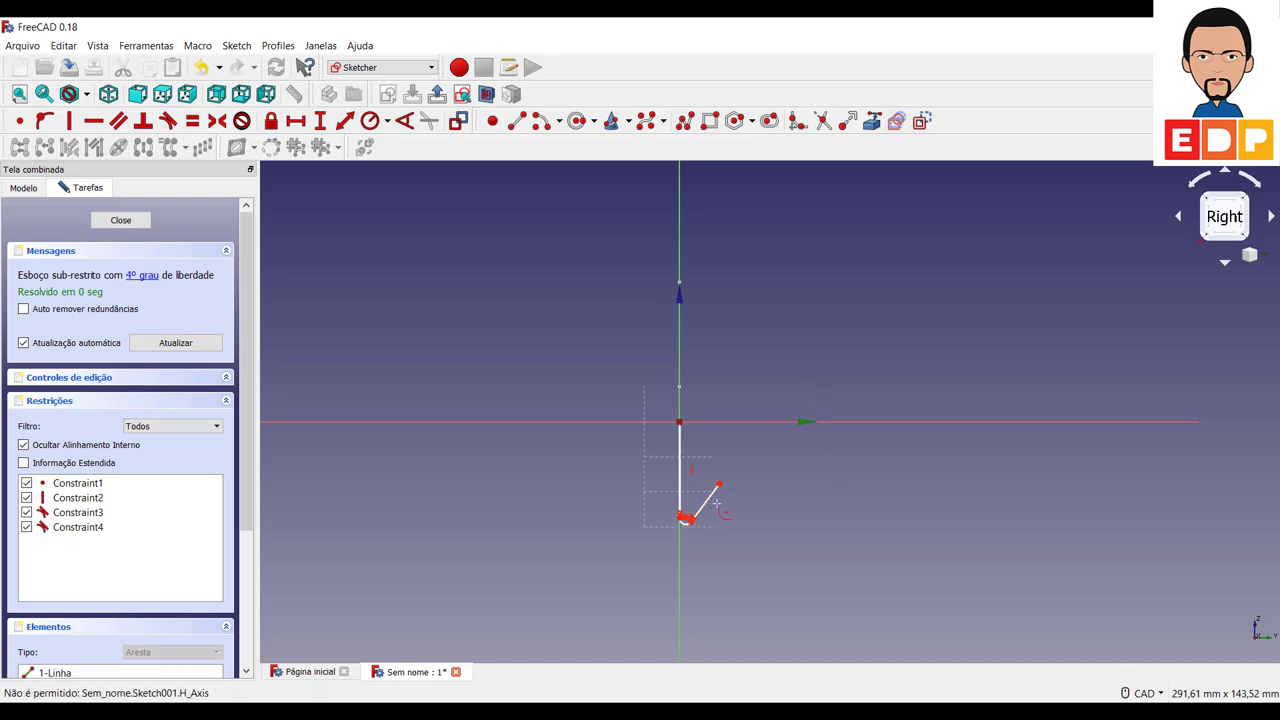
right_click(715, 513)
mouse_move(700, 510)
mouse_down()
mouse_move(740, 514)
mouse_move(688, 472)
mouse_up()
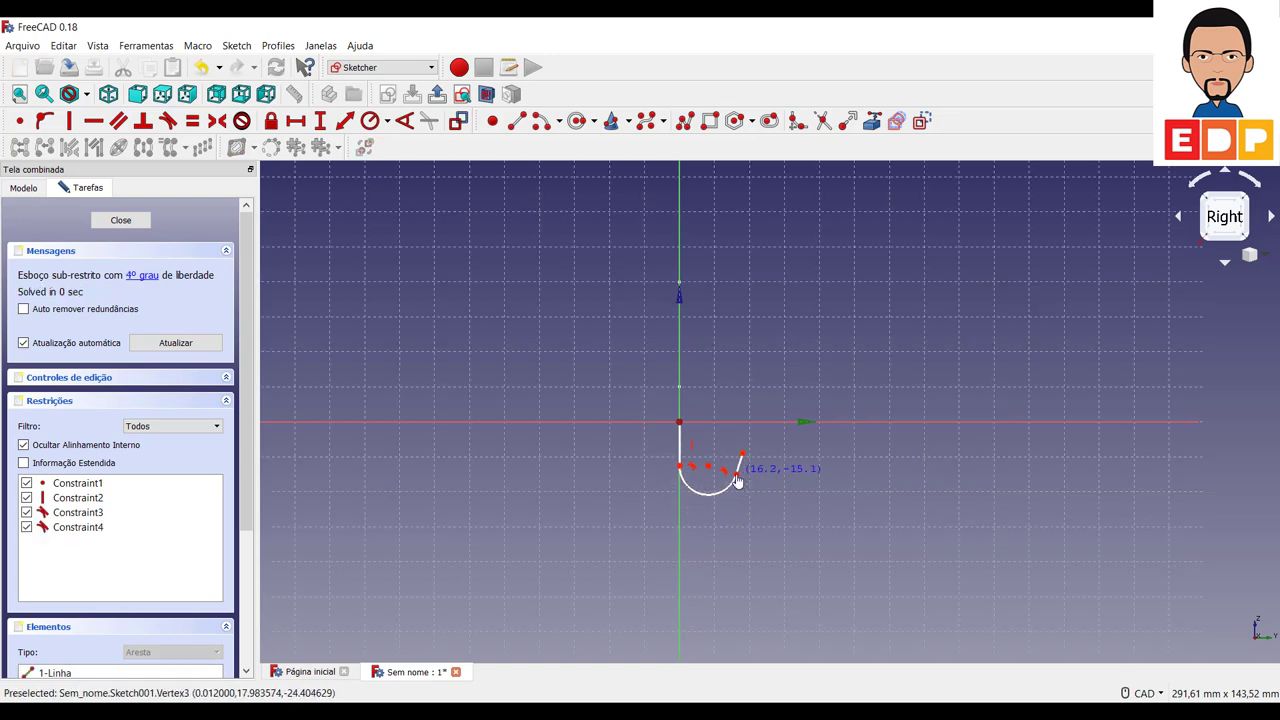
click(706, 492)
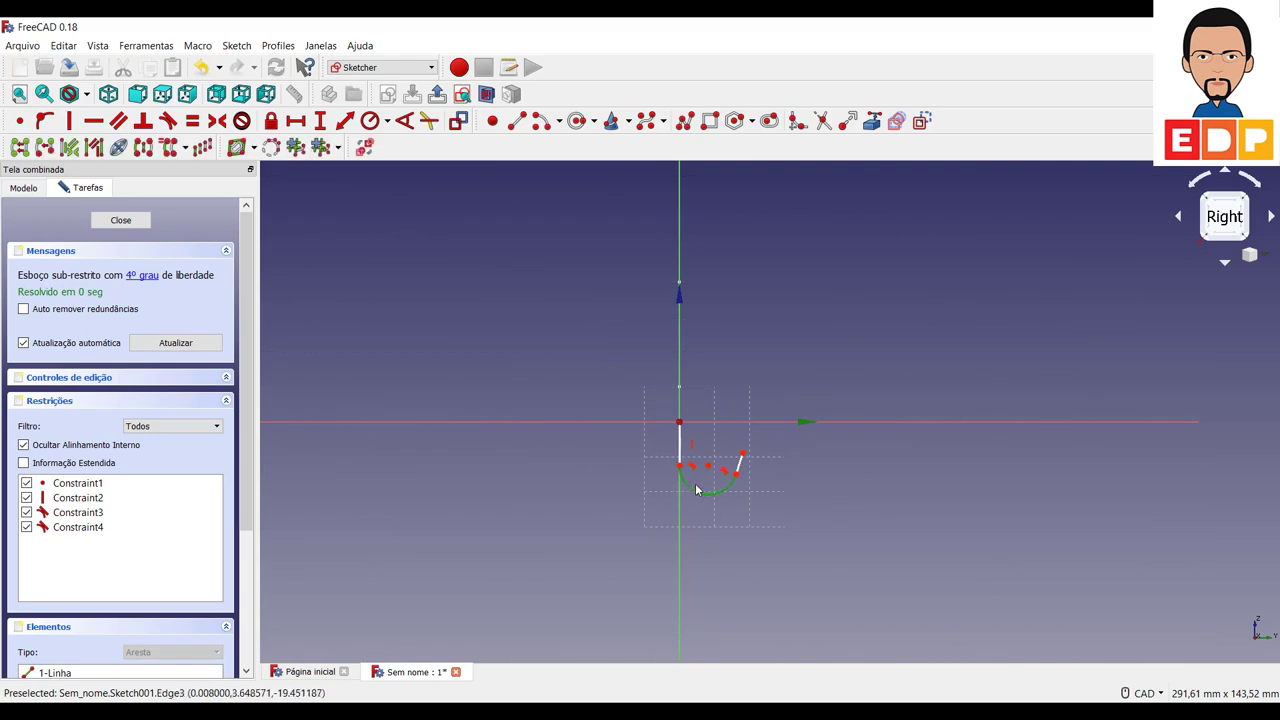
Constrain the arc to 180° and the legs to 40 mm and 30 mm vertical lengths
click(404, 120)
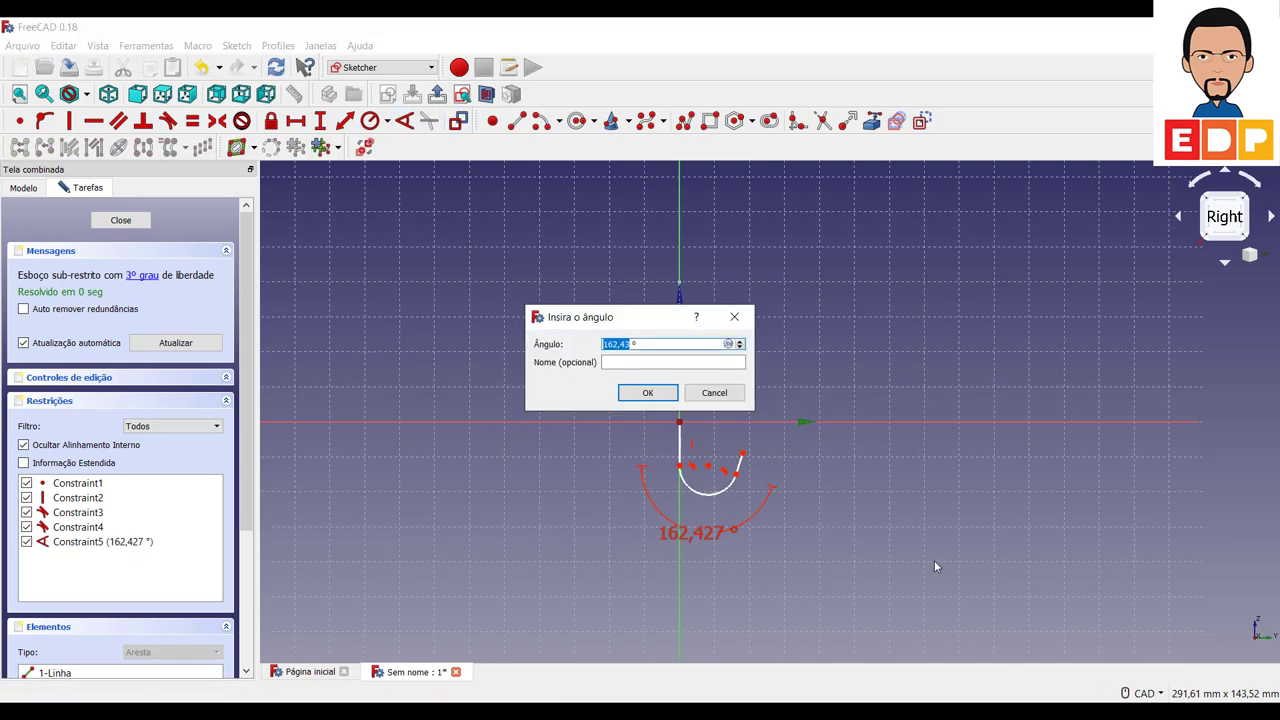
text(180)
key(Return)
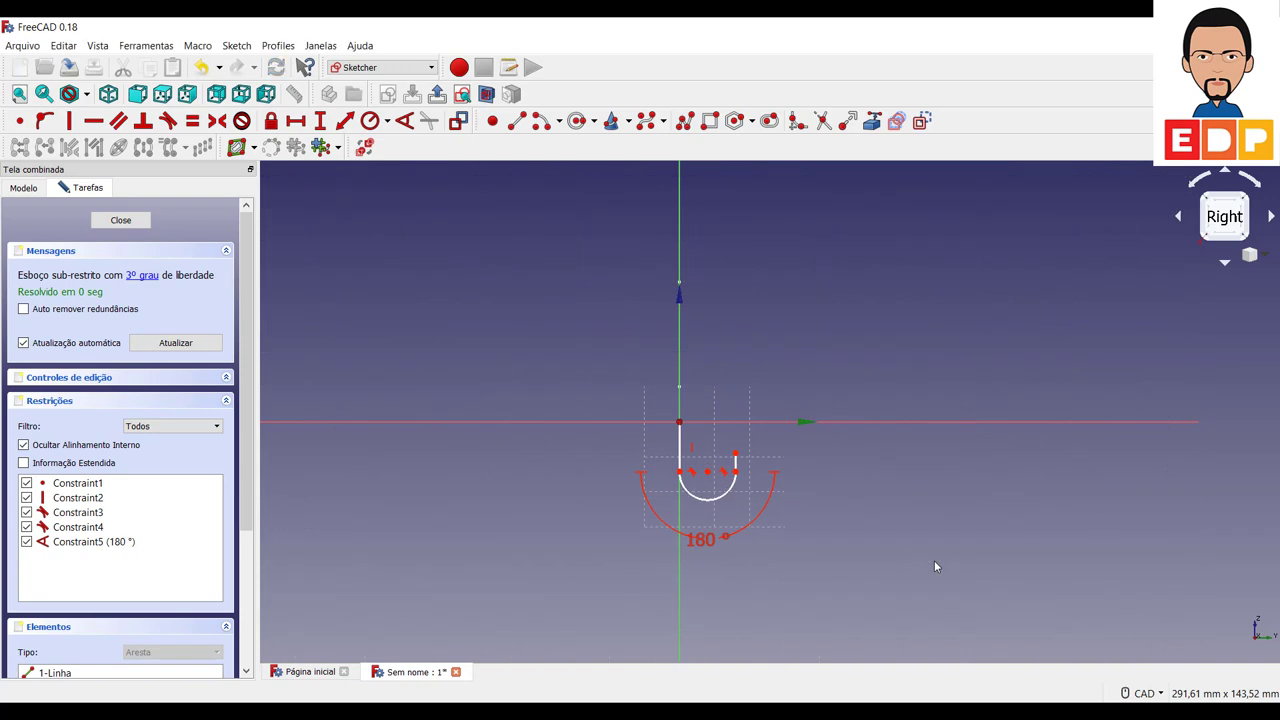
scroll(686, 462, up, 2)
click(686, 462)
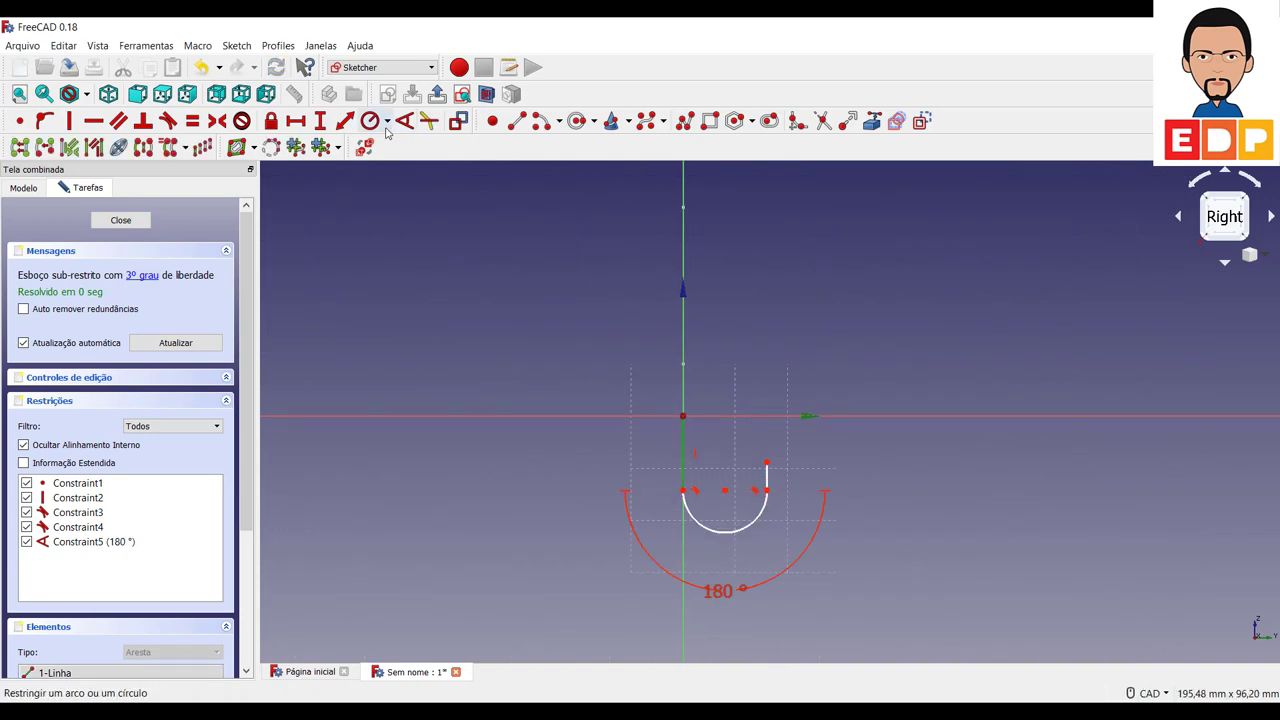
click(340, 122)
text(40)
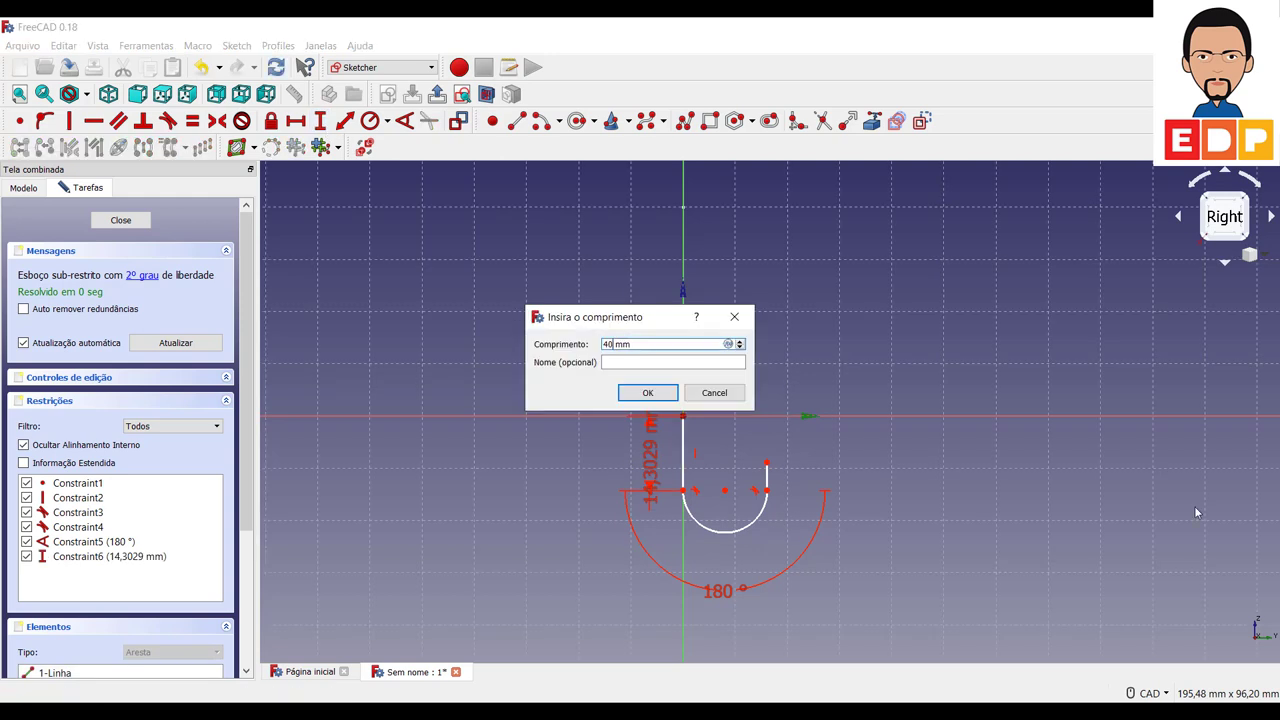
key(Return)
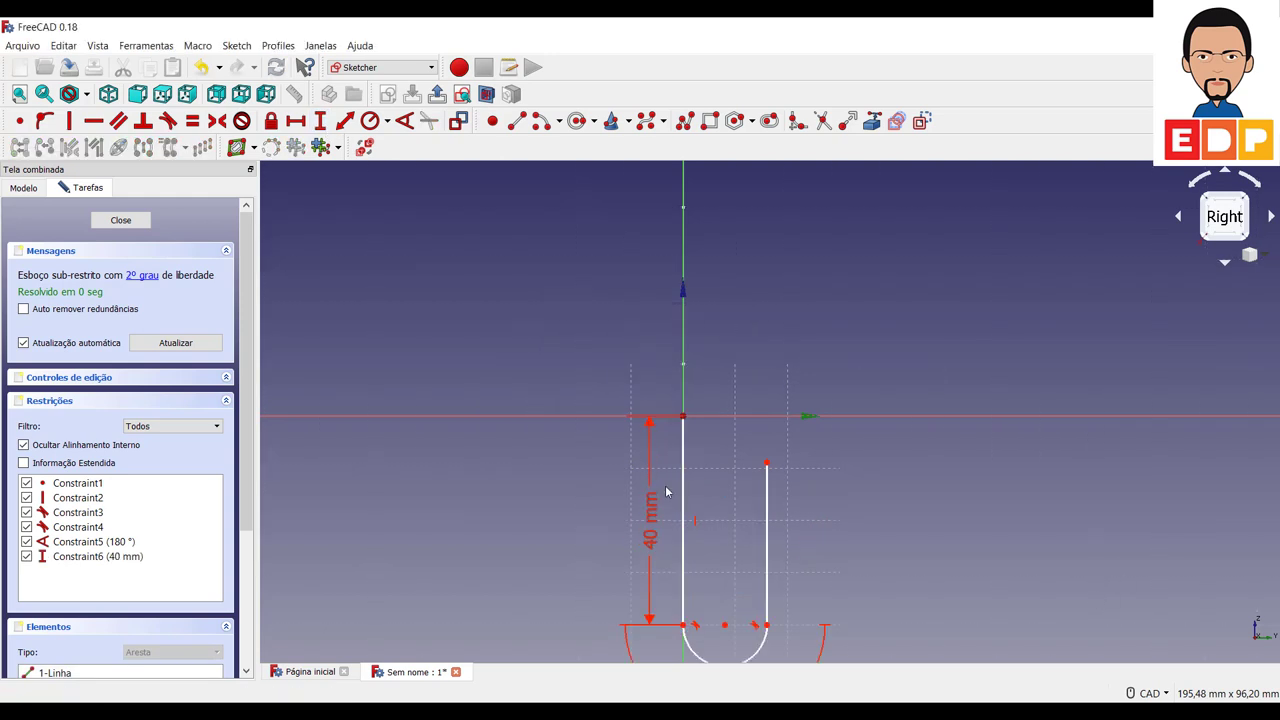
click(766, 550)
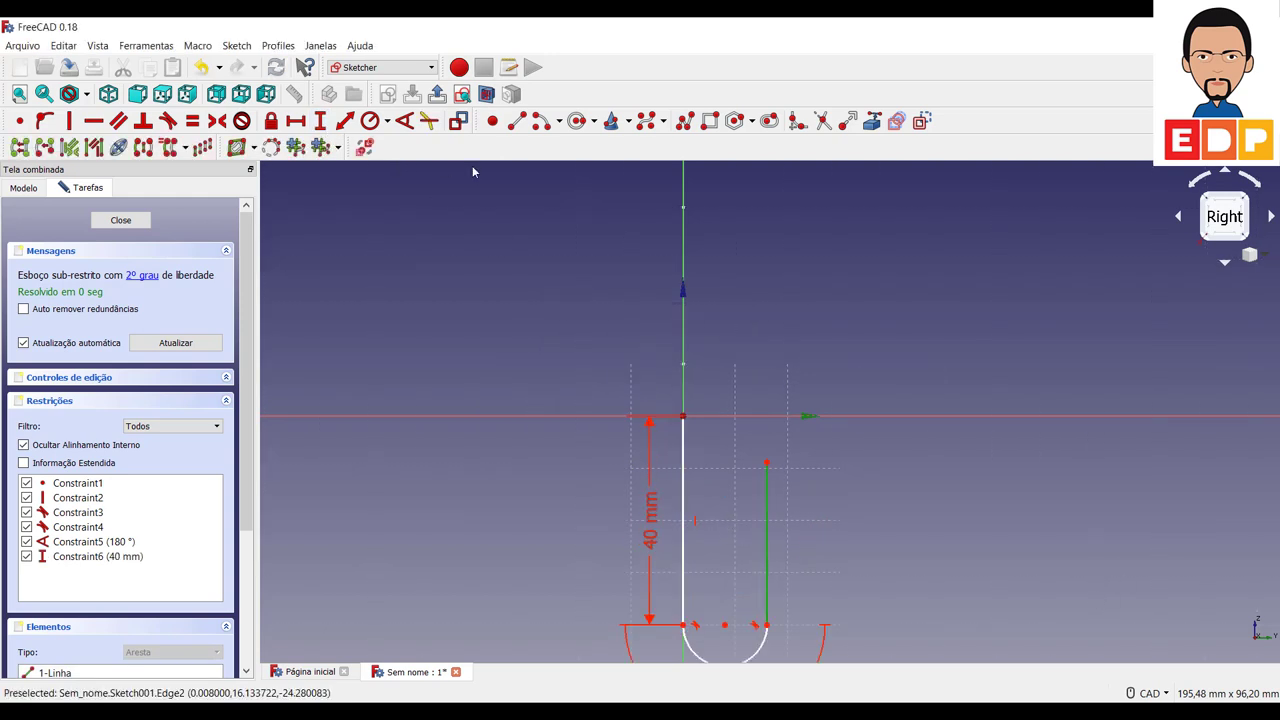
click(327, 126)
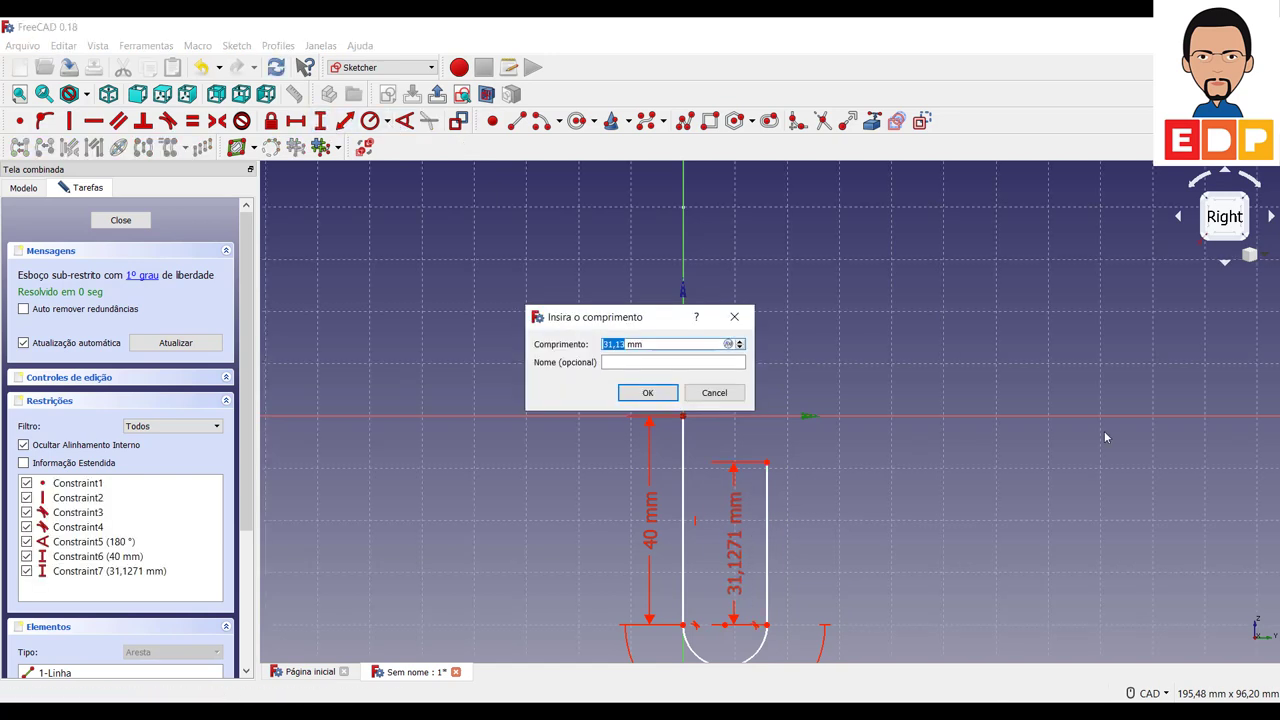
text(30)
key(Return)
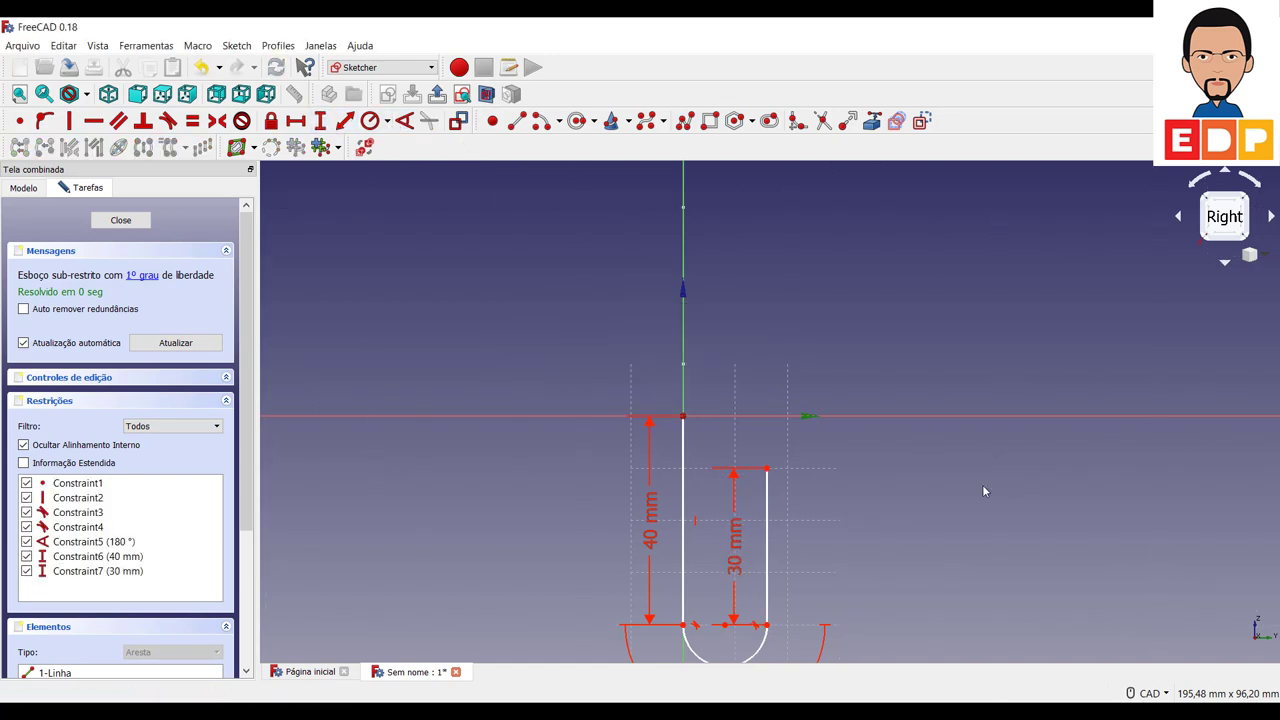
Set a 25 mm horizontal distance between the arc ends and close the sketch
scroll(983, 490, down, 7)
scroll(884, 566, up, 7)
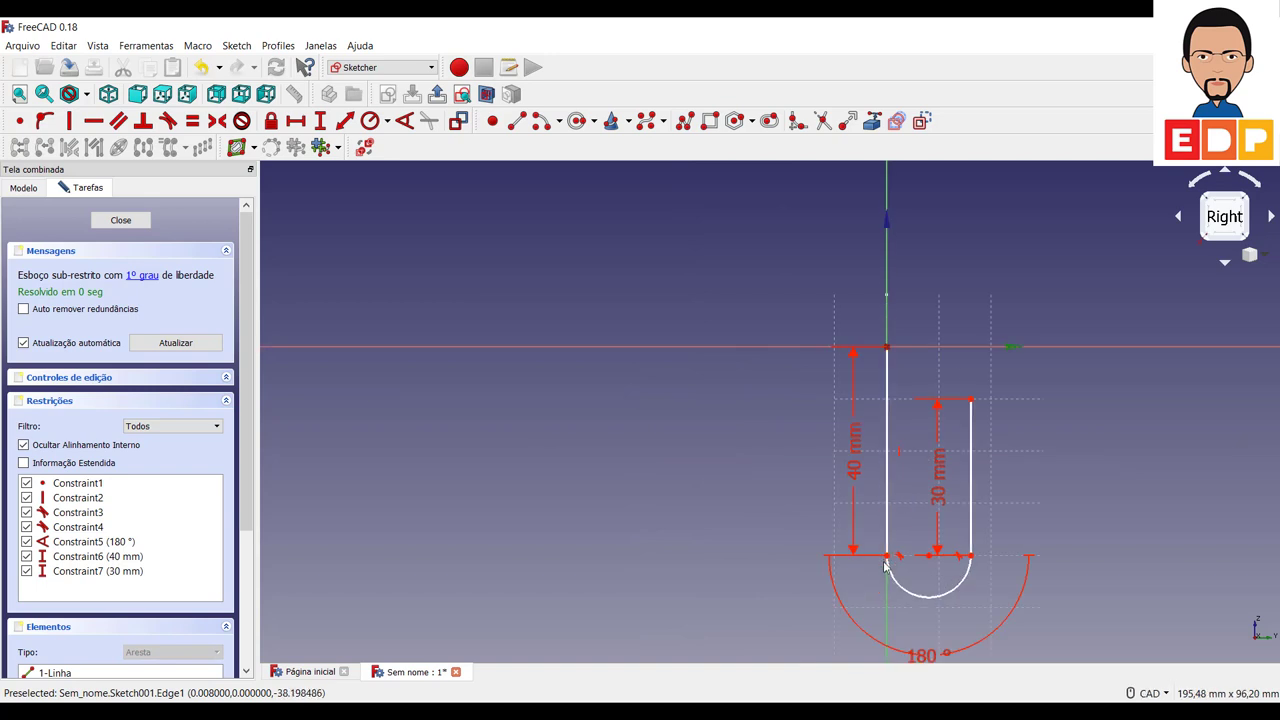
click(884, 566)
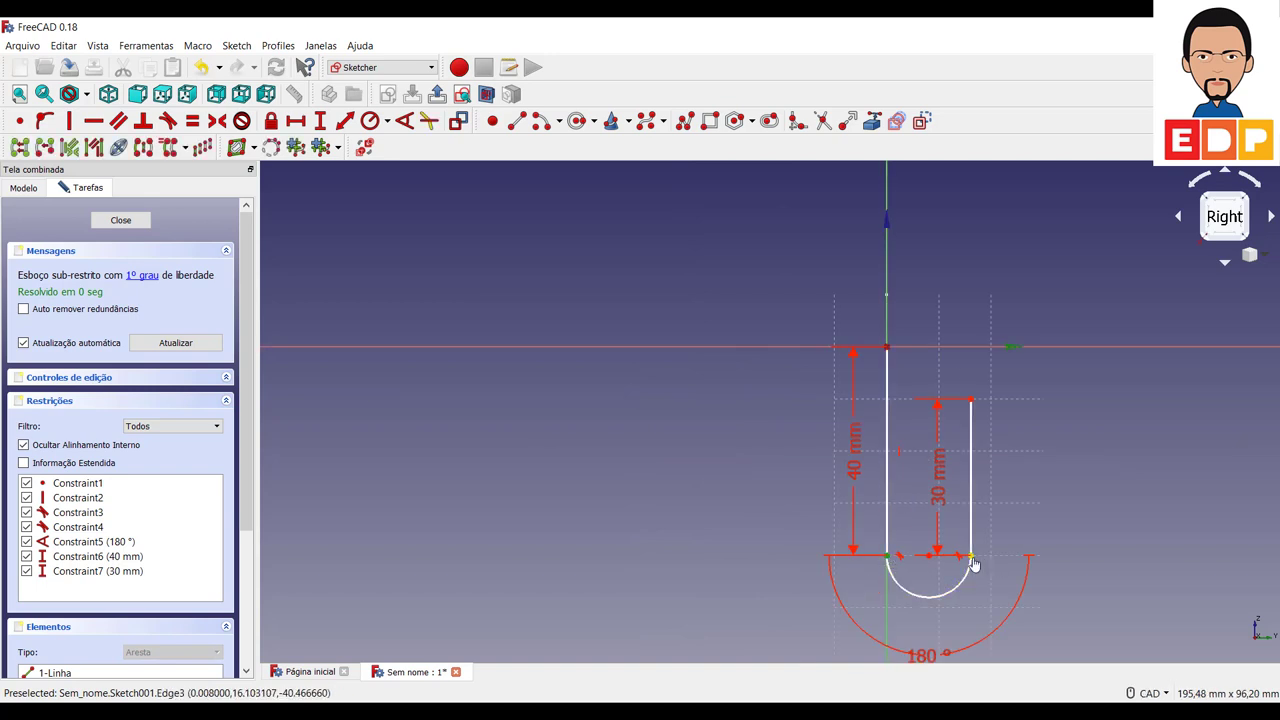
click(971, 558)
click(295, 122)
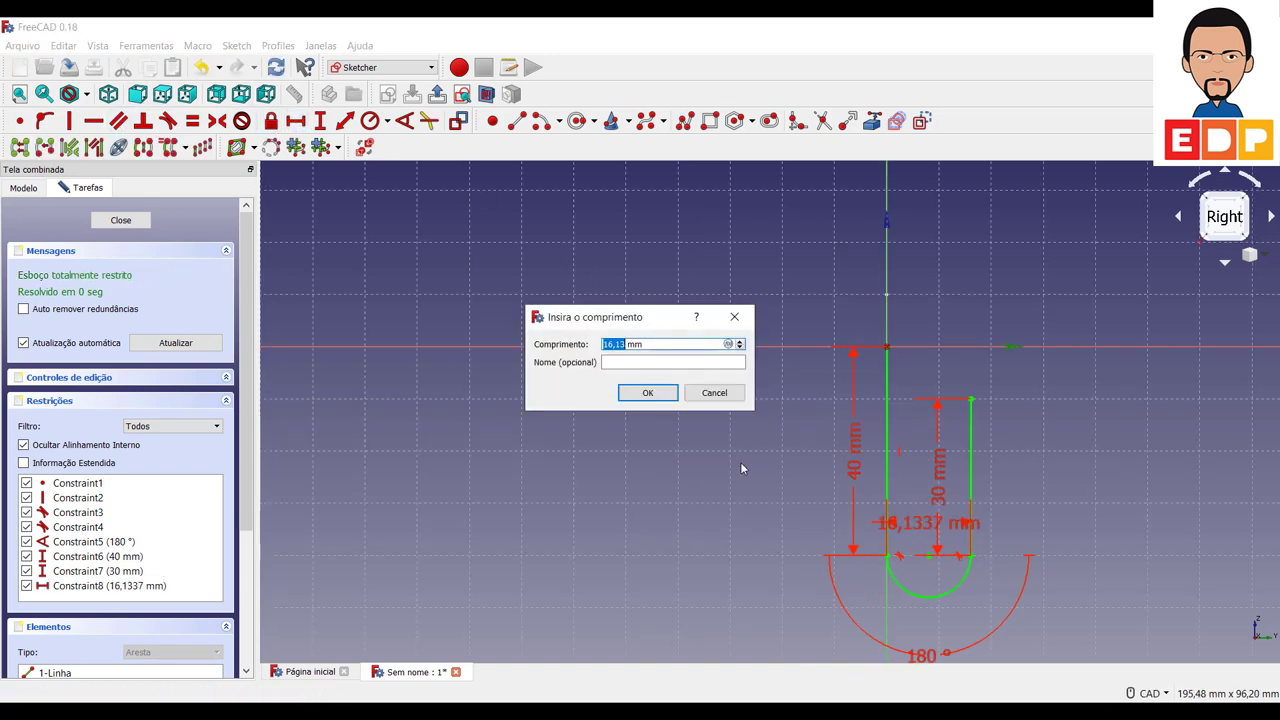
text(25)
key(Return)
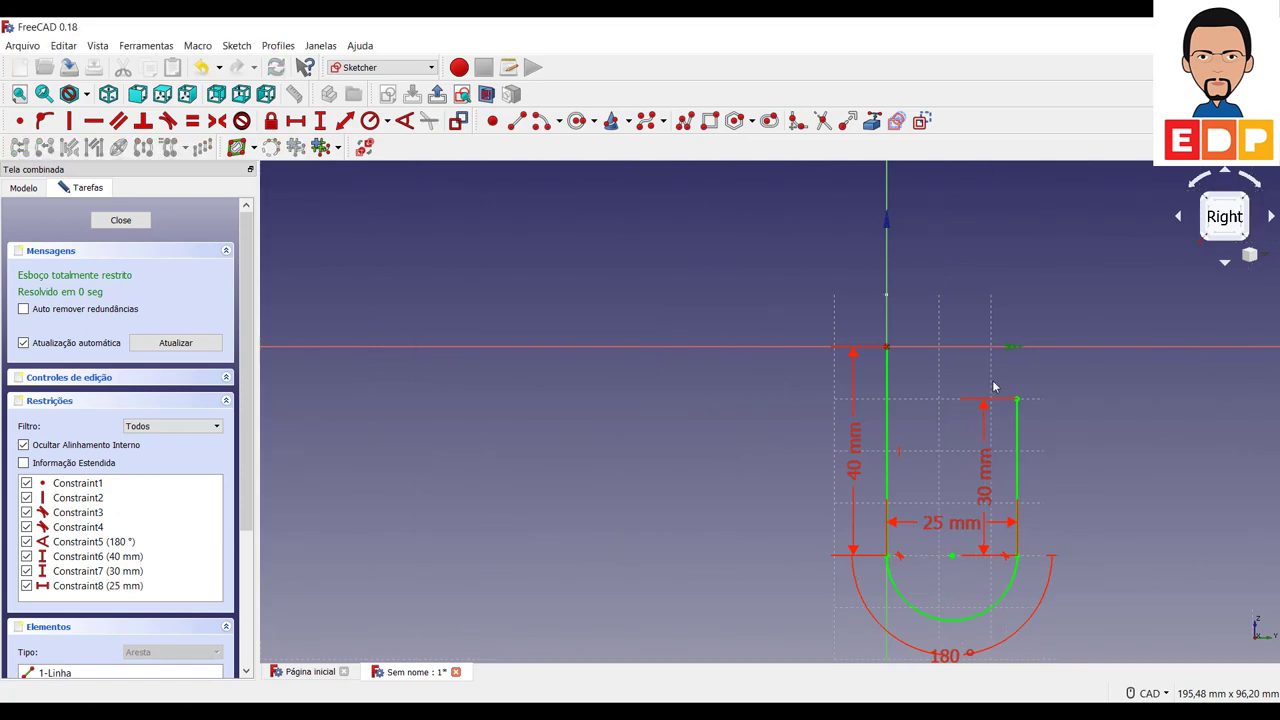
scroll(1005, 388, down, 3)
click(120, 220)
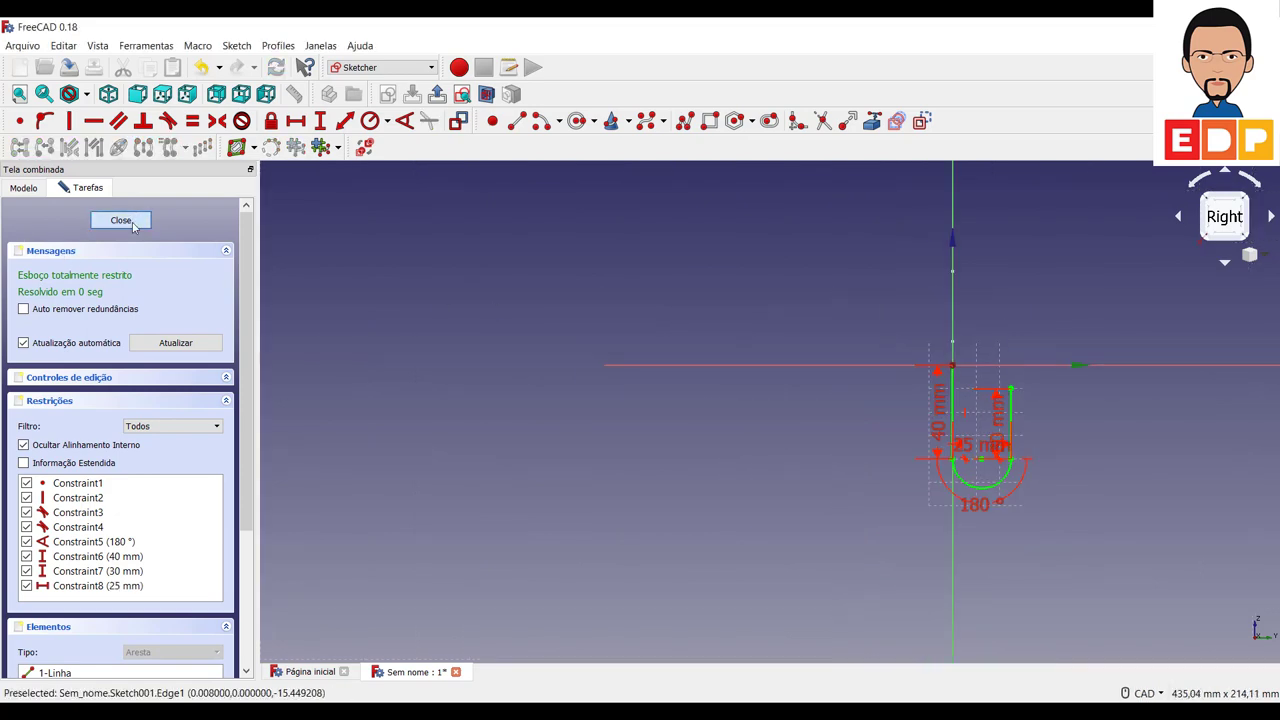
Rename the first path sketch to Trajetória_1
middle_drag(922, 487, 794, 527)
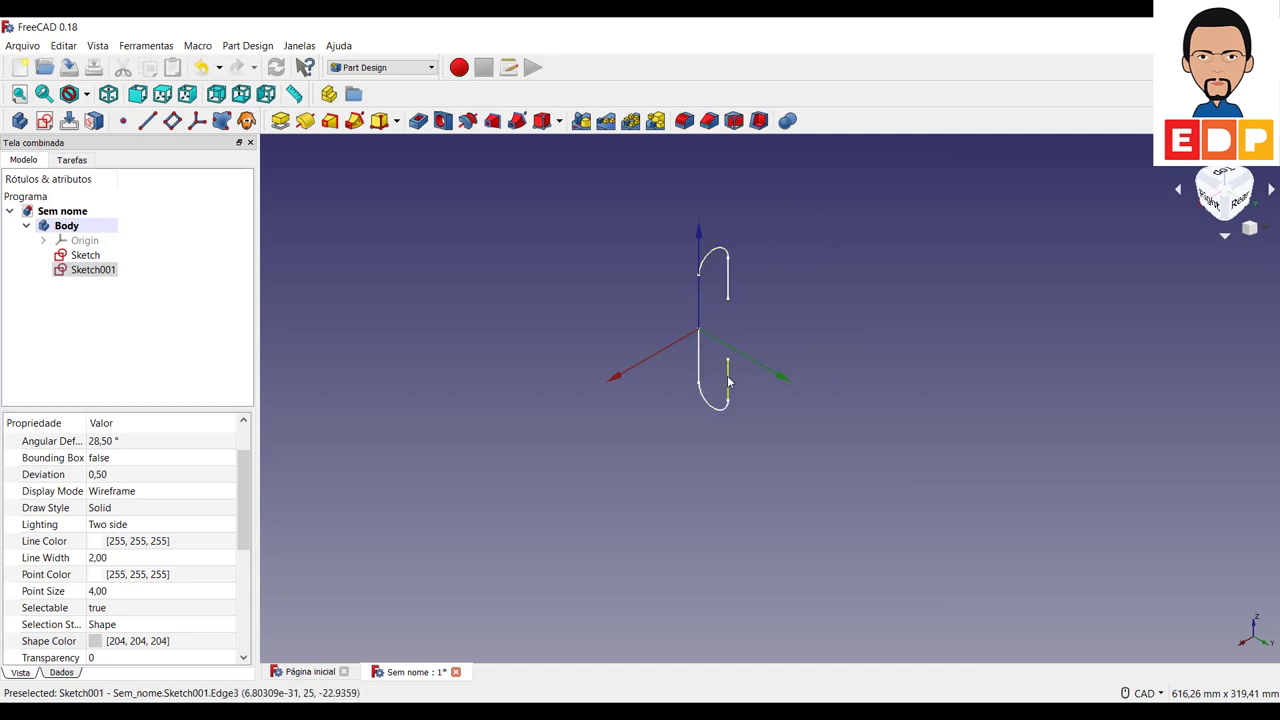
click(88, 256)
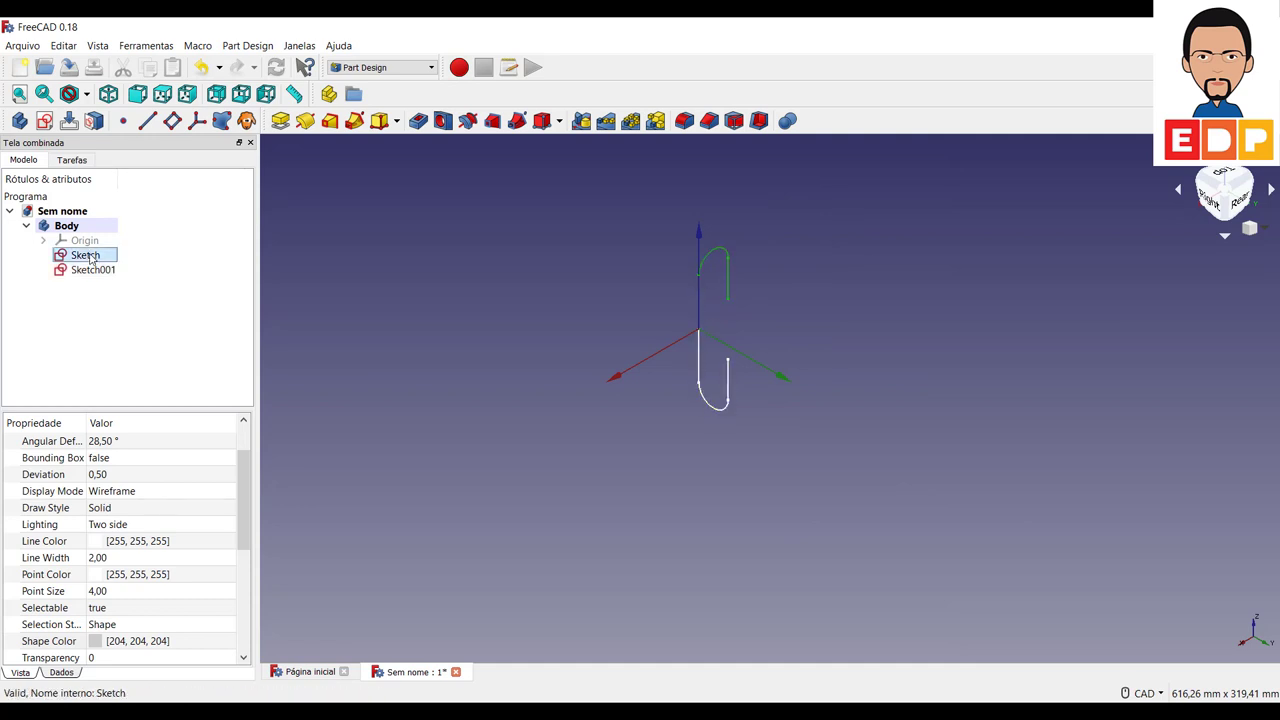
right_click(90, 256)
click(143, 449)
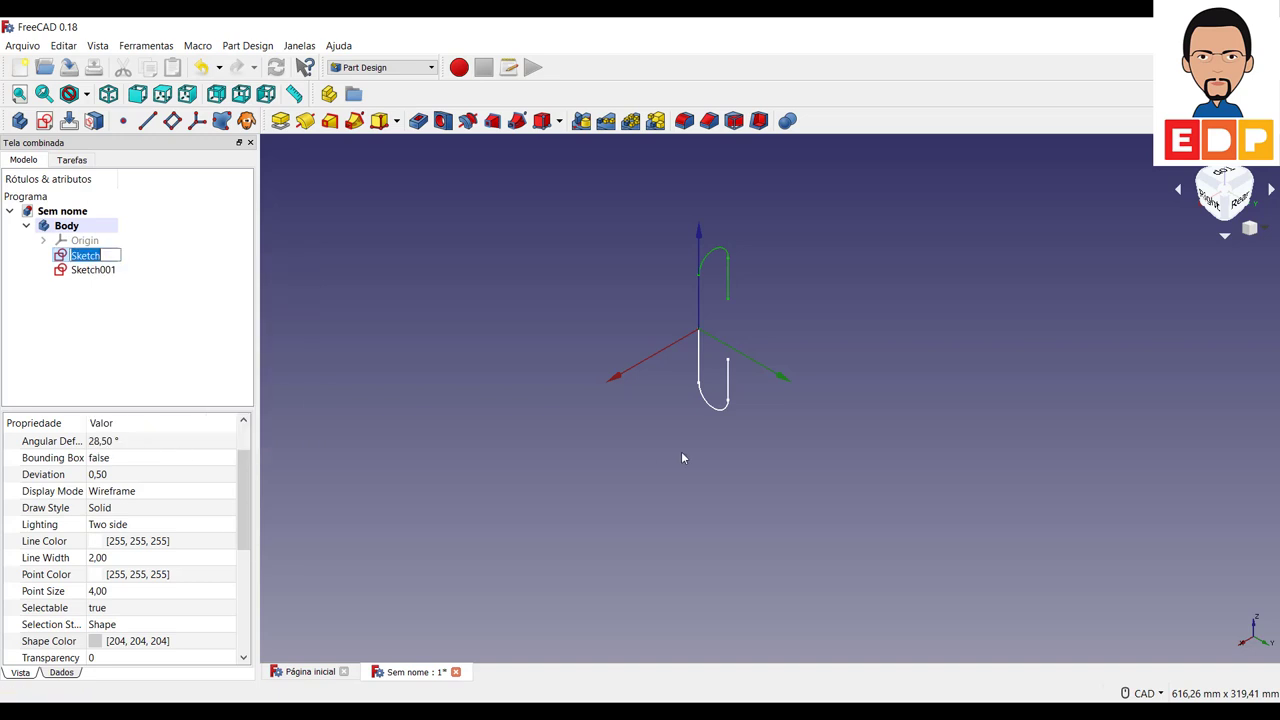
text(Trajetó)
text(ria_1)
click(99, 271)
Rename the second path sketch to Trajetória_2 and check one of its path vertices
right_click(99, 272)
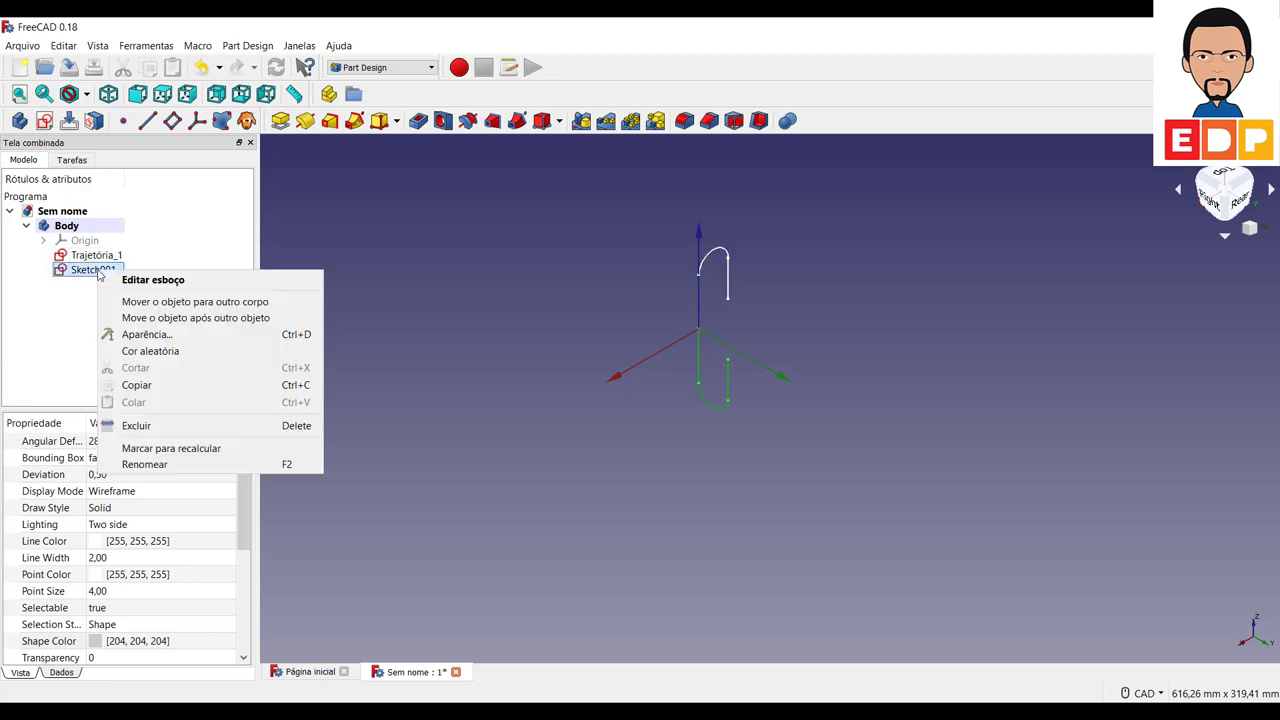
click(160, 465)
text(Trajetória_2)
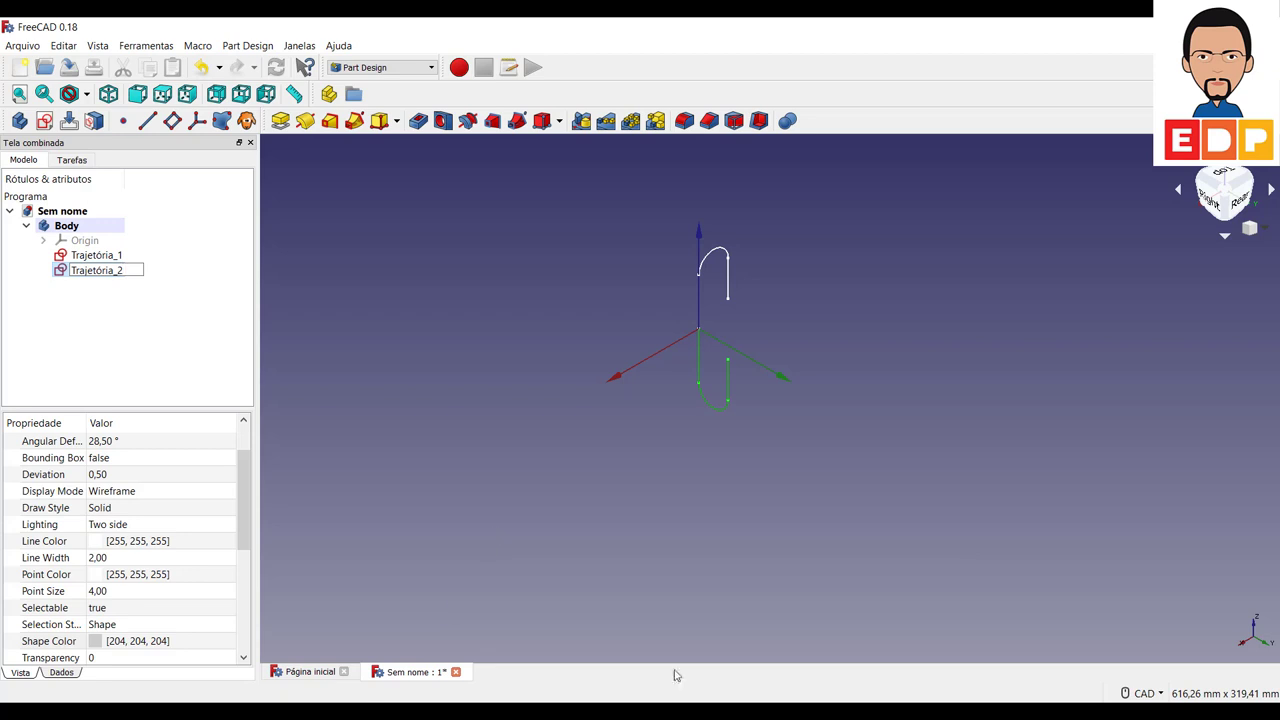
click(676, 512)
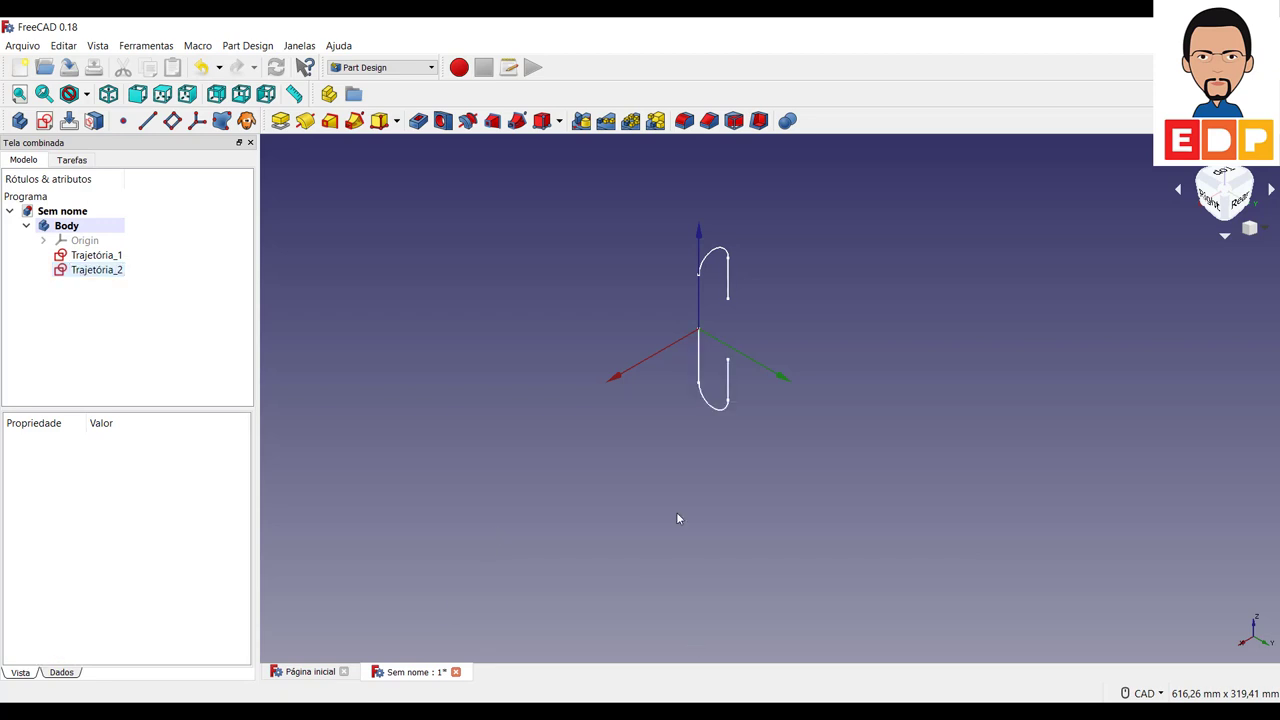
click(728, 366)
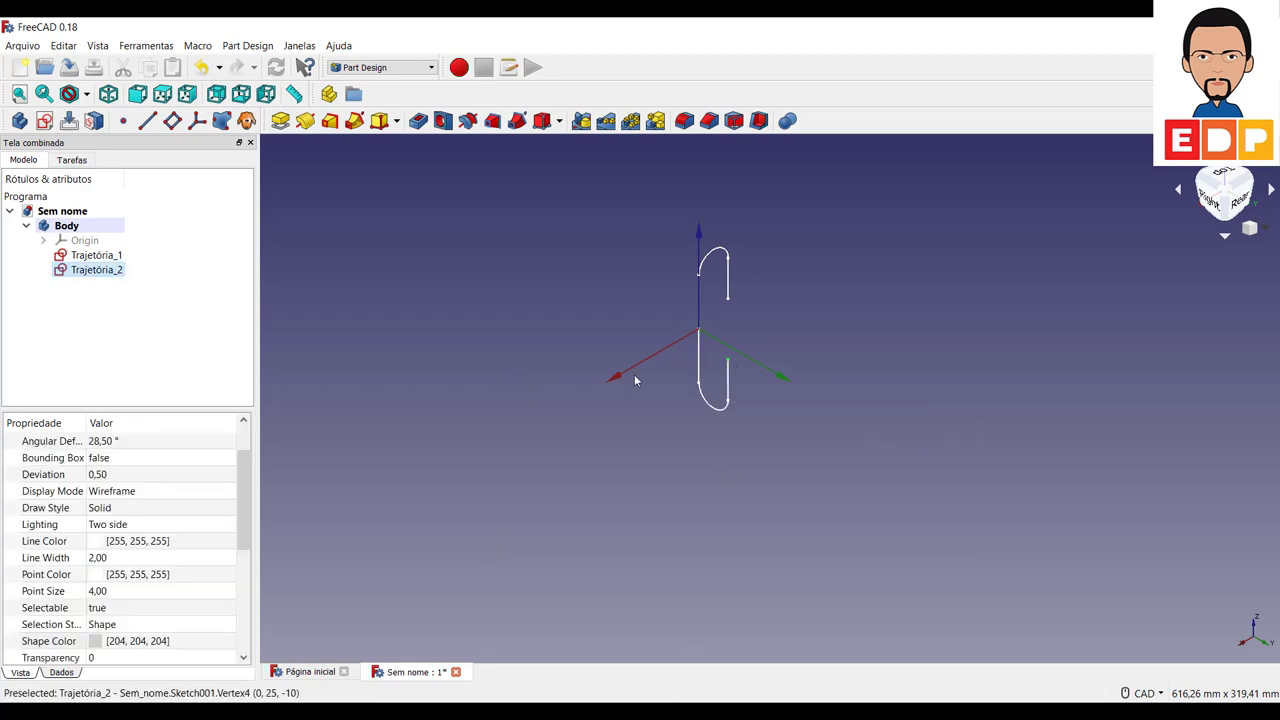
click(484, 318)
In the Sketcher workbench, create a new sketch on the XY plane and view it isometrically
click(405, 68)
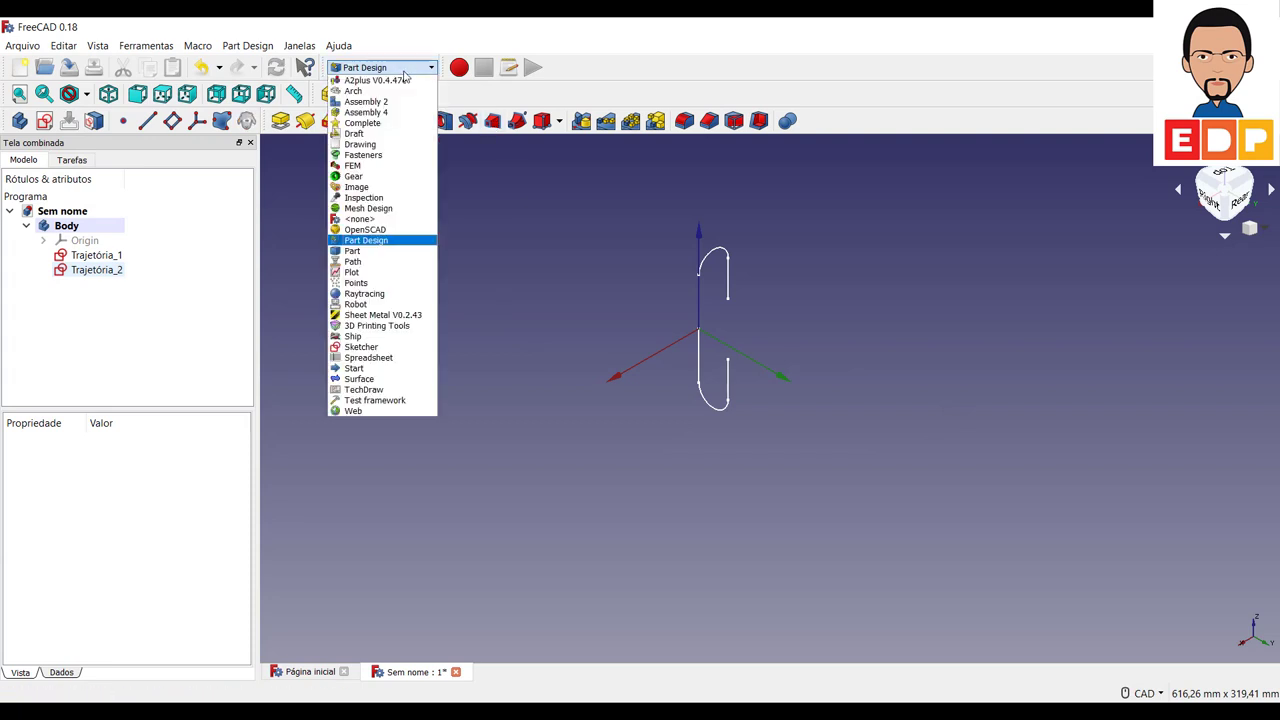
click(364, 350)
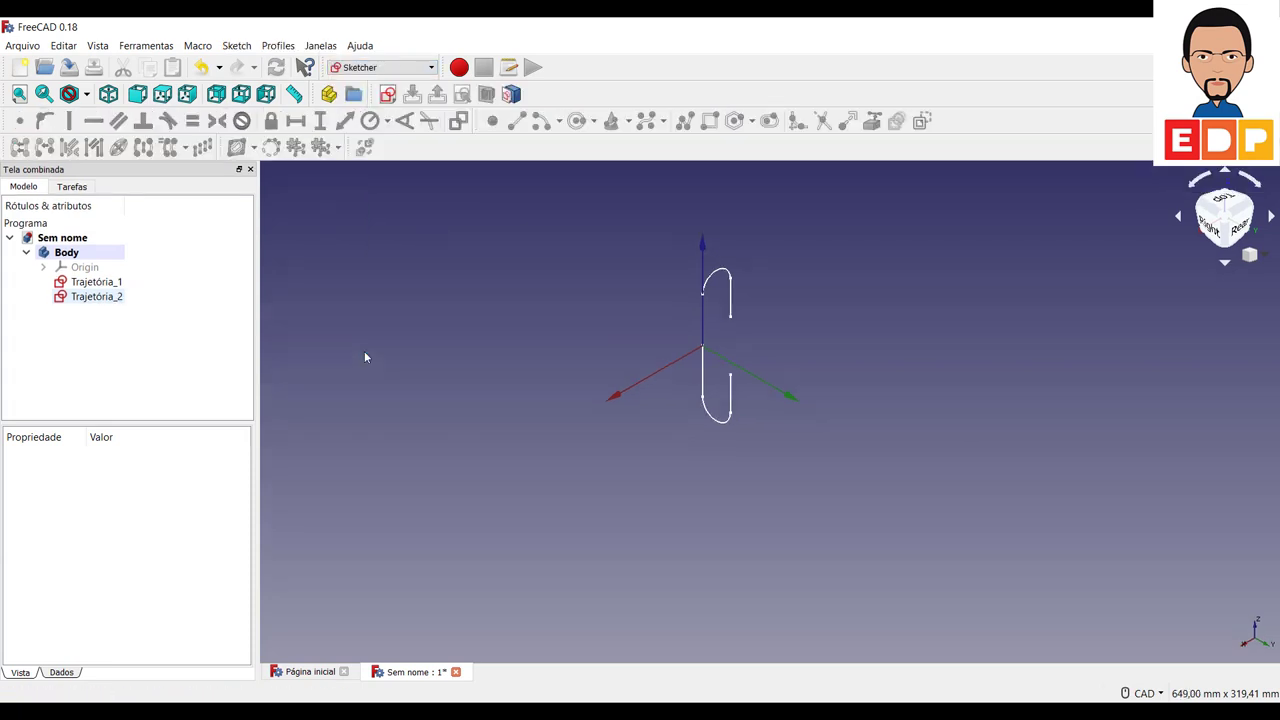
click(388, 94)
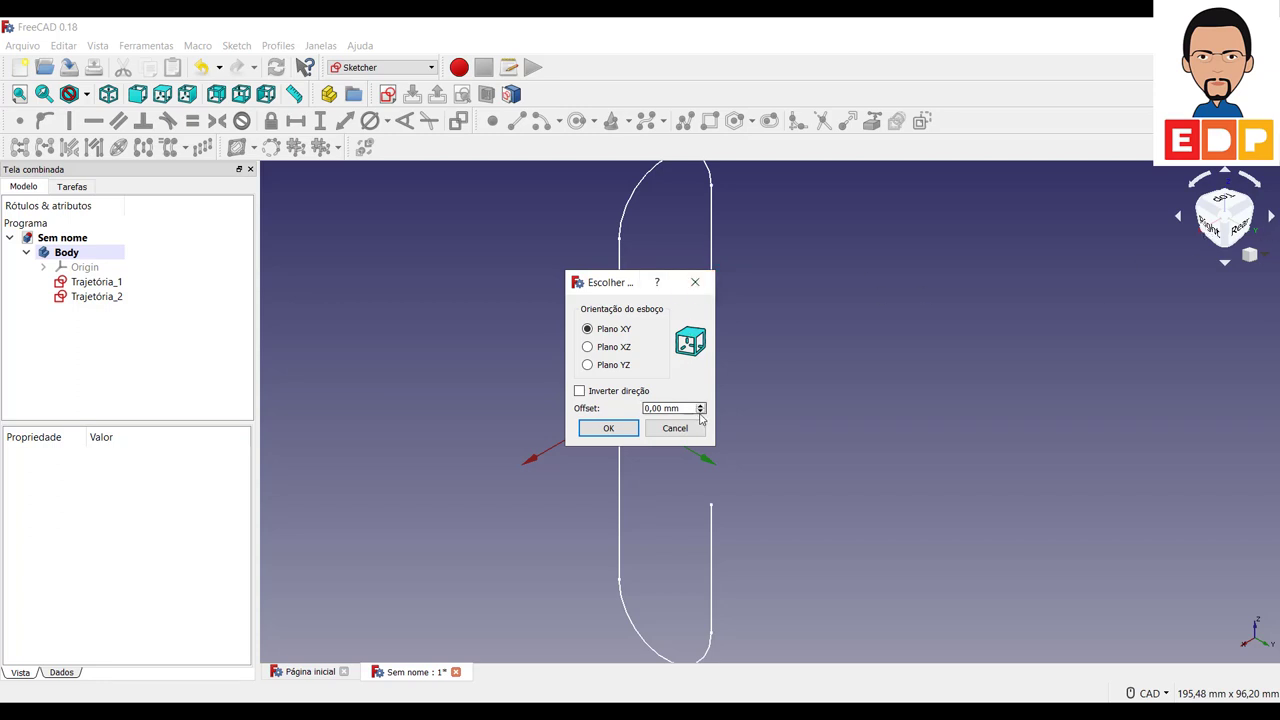
click(605, 428)
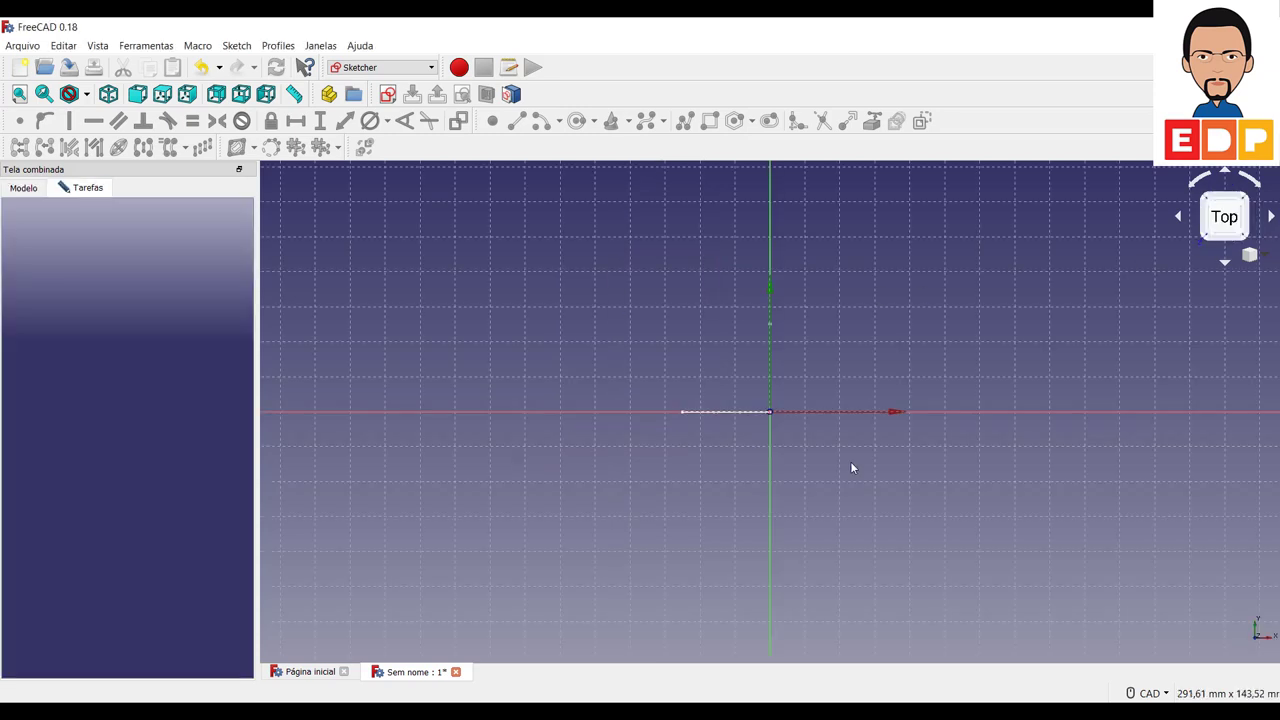
scroll(857, 463, up, 5)
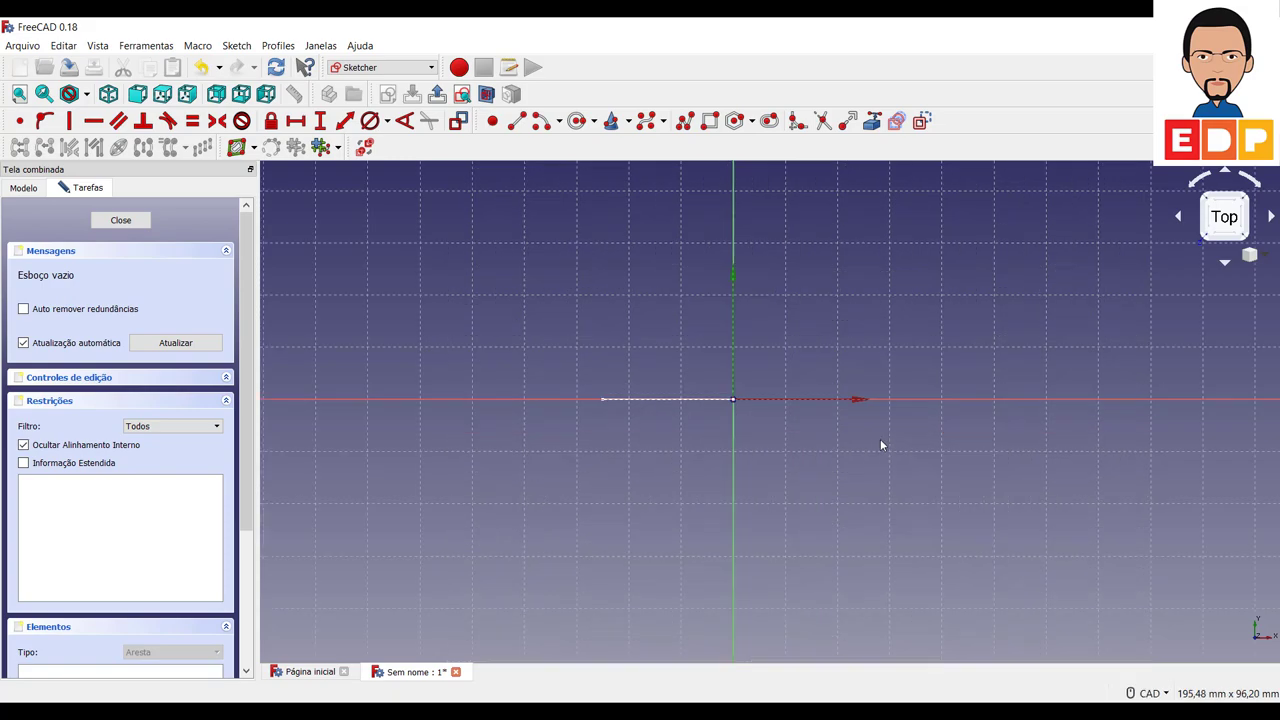
click(1247, 200)
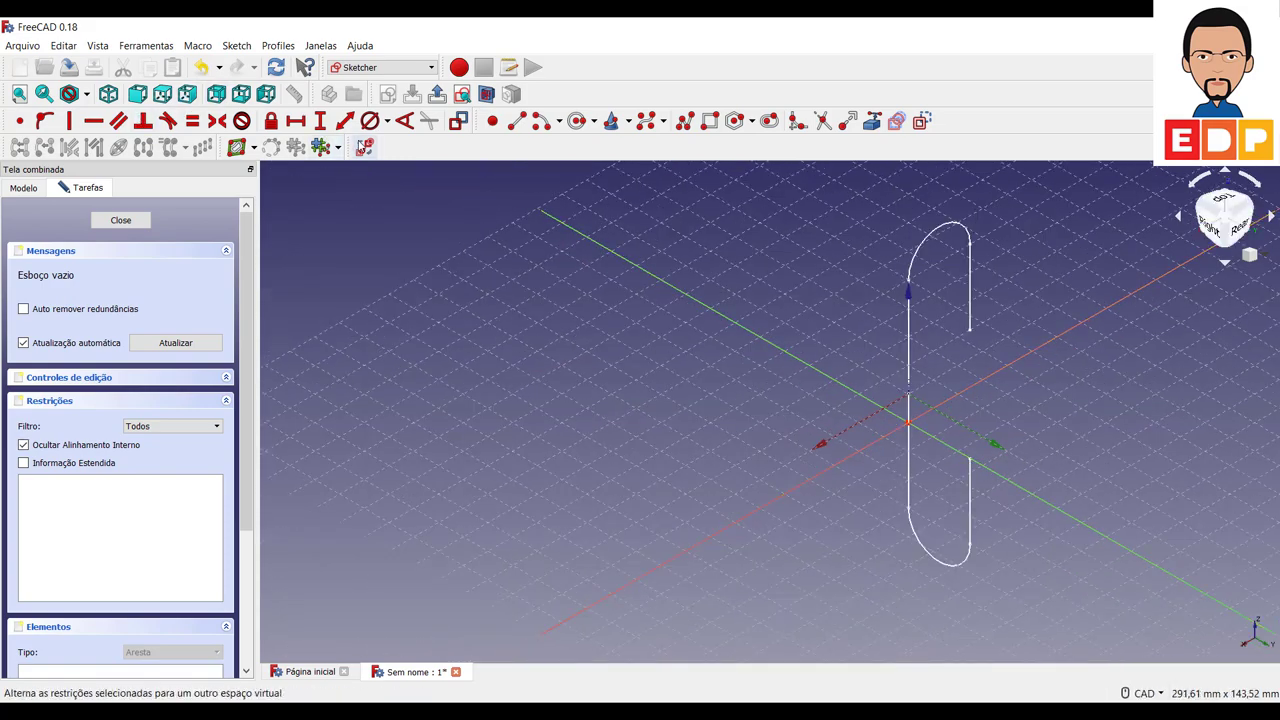
Draw a circle near the lower path end and constrain its diameter to 5 mm
click(576, 121)
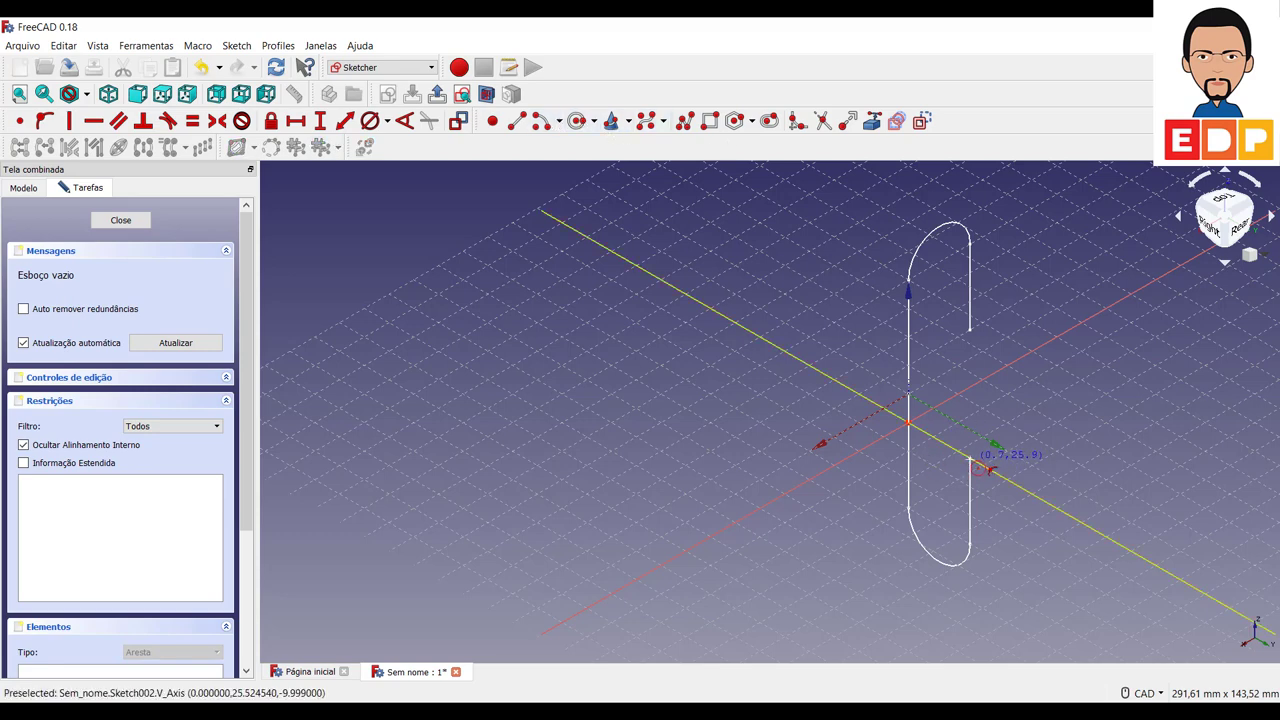
click(969, 461)
click(987, 463)
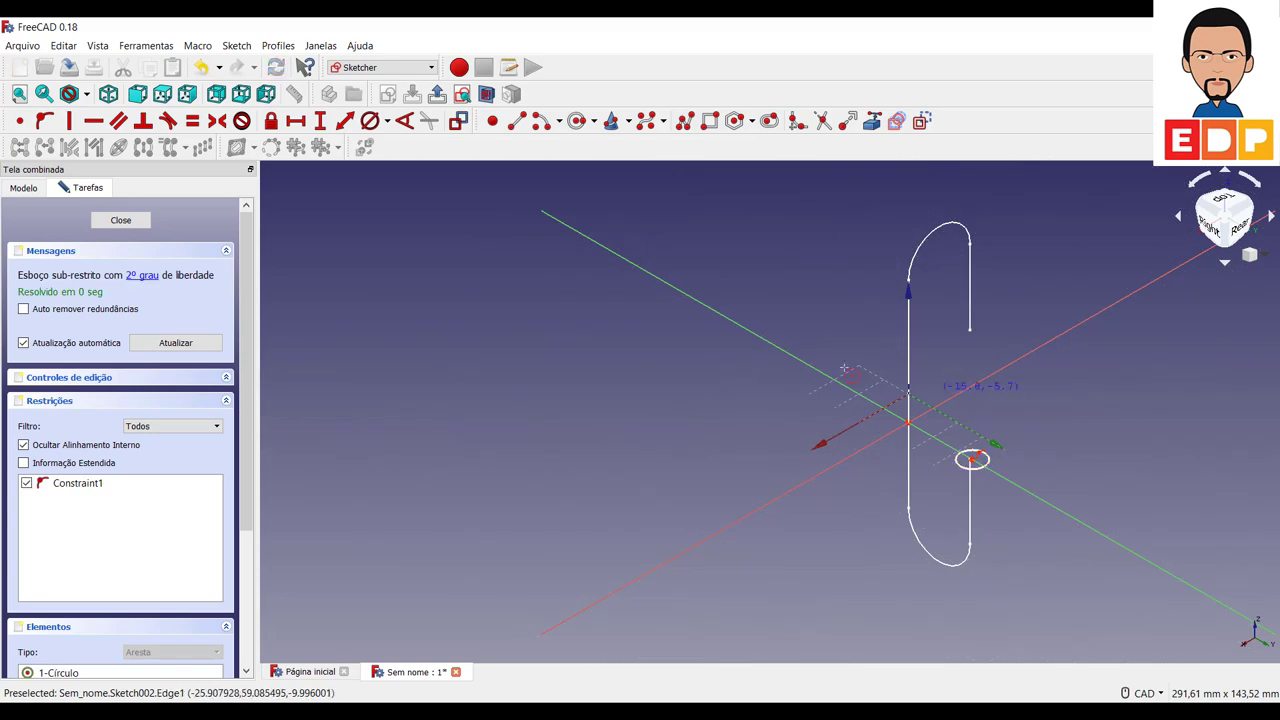
click(972, 453)
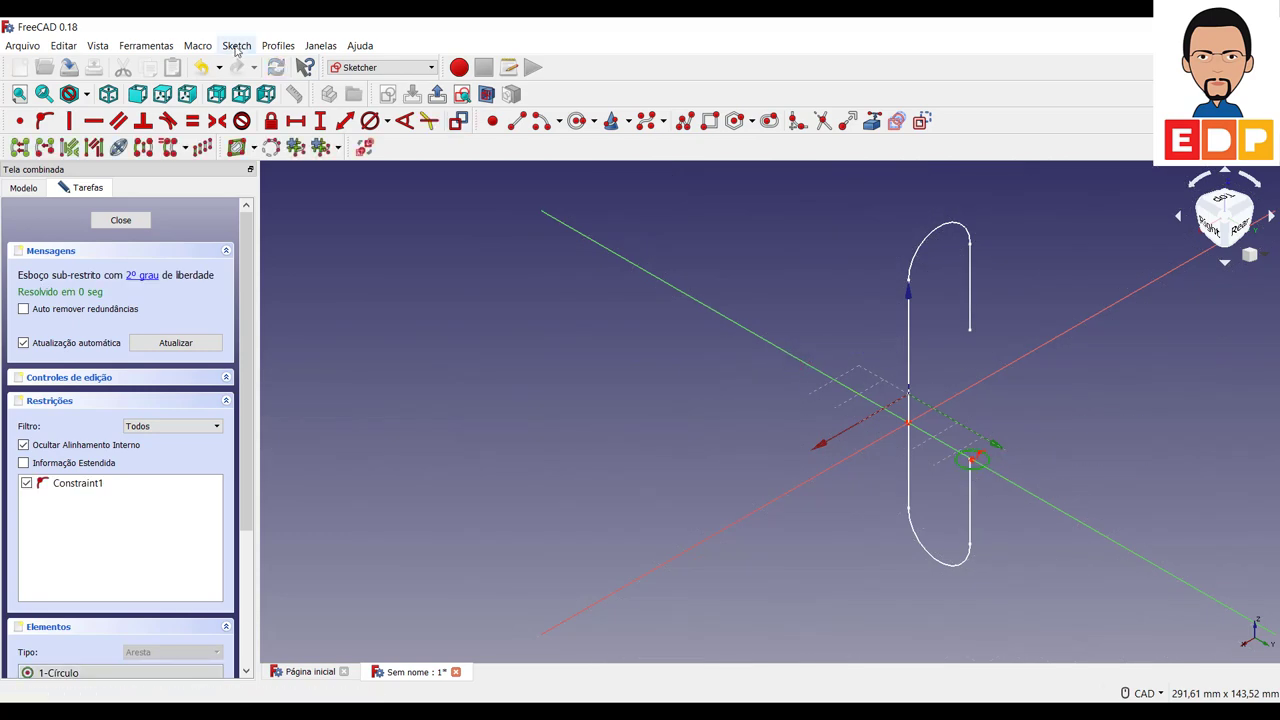
click(384, 130)
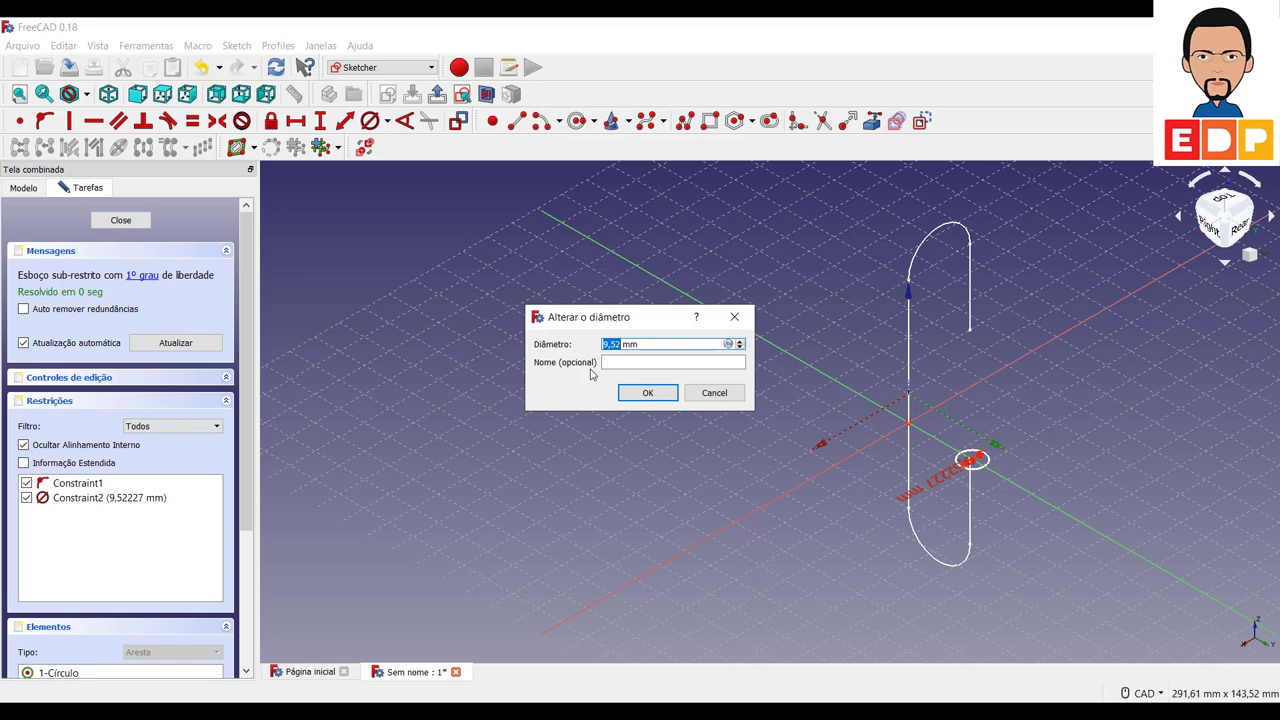
text(5)
key(Return)
Try a horizontal distance constraint on the sketch axis and dismiss the wrong-selection error
scroll(959, 507, up, 5)
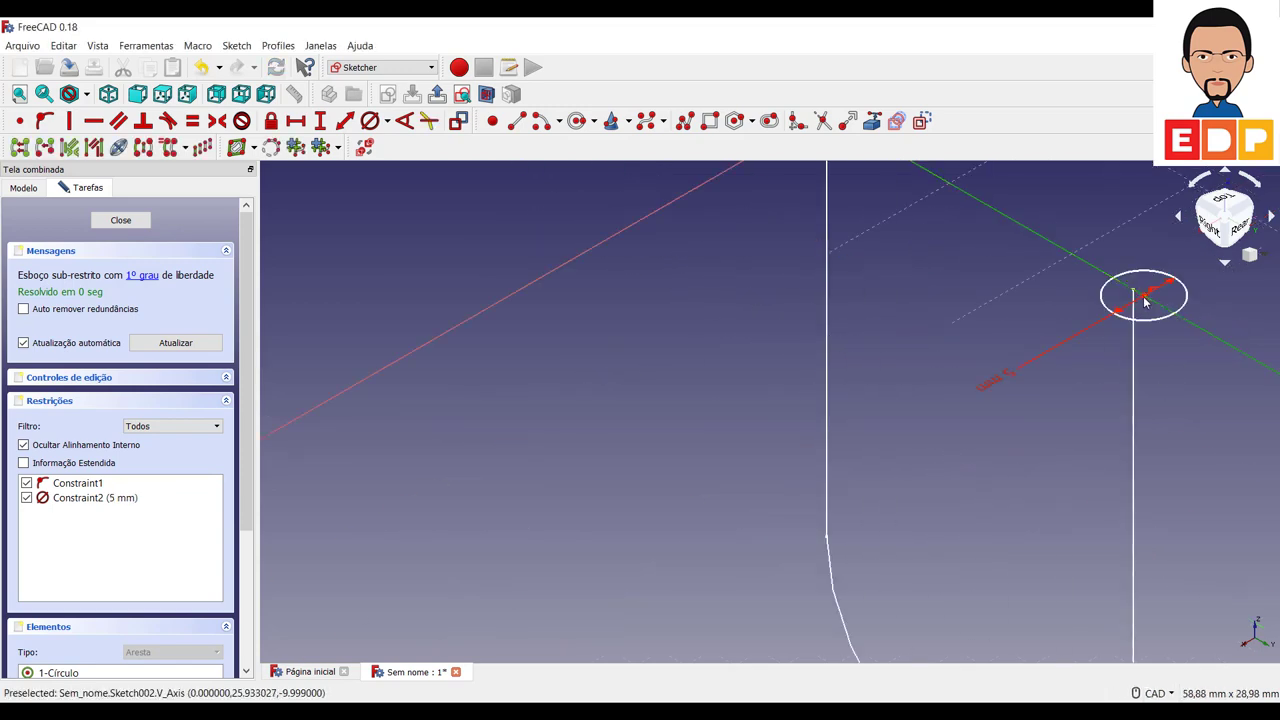
scroll(1145, 300, down, 3)
scroll(926, 297, down, 3)
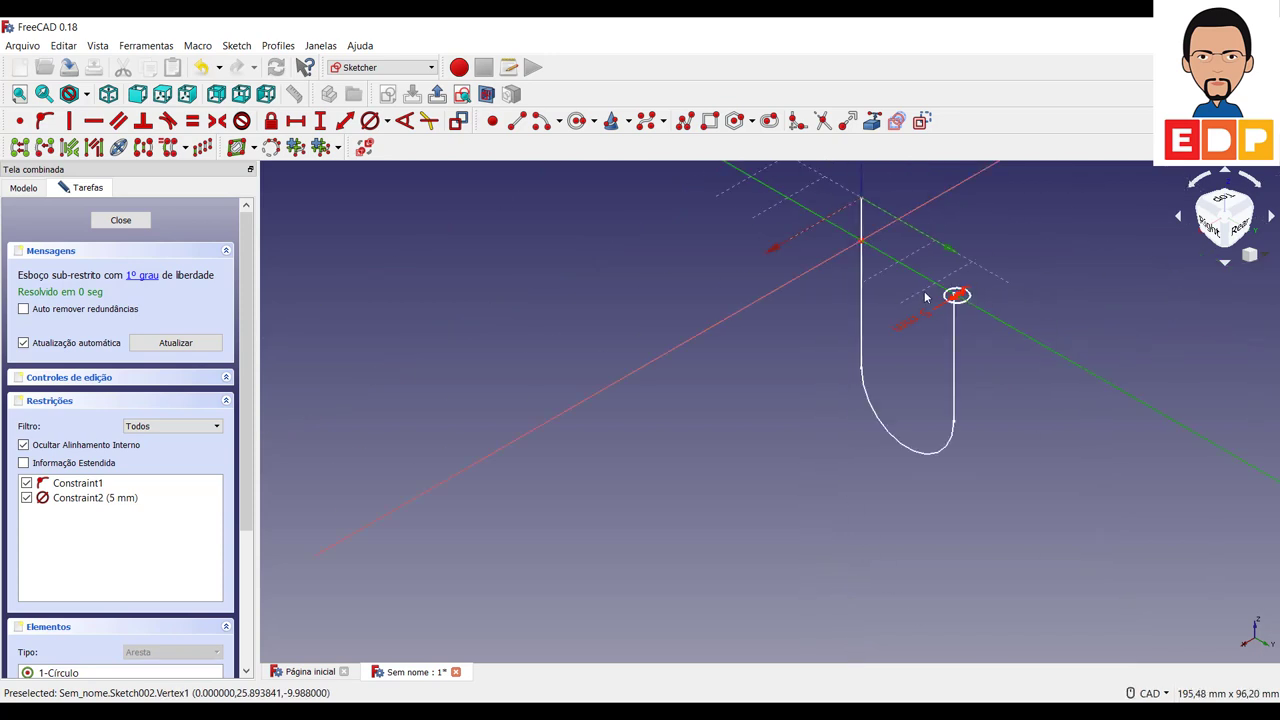
click(830, 259)
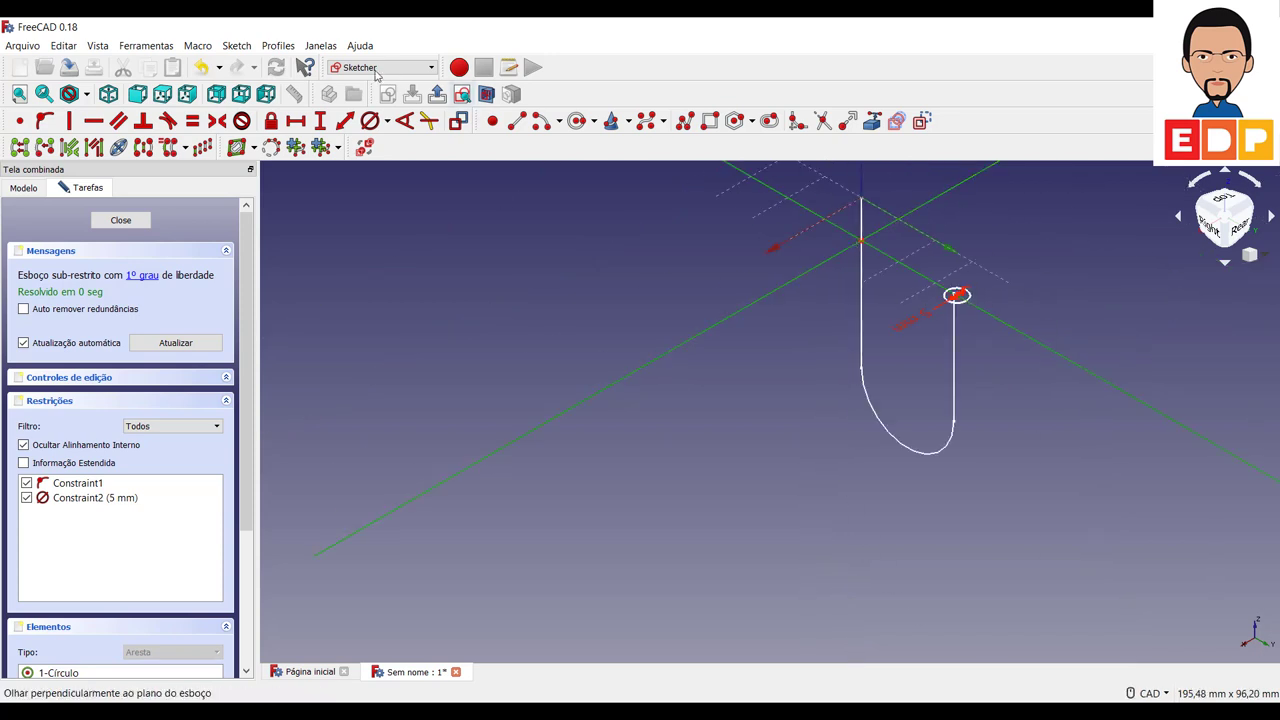
click(297, 124)
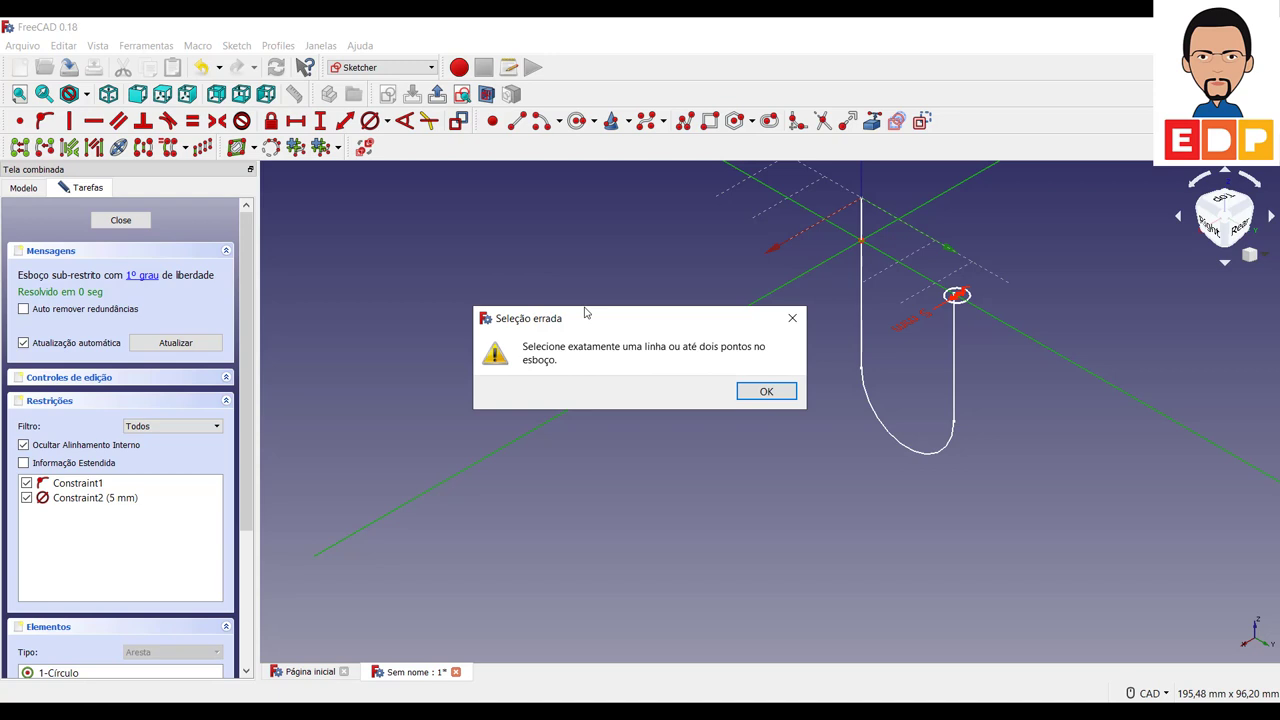
click(767, 392)
scroll(968, 320, up, 2)
scroll(960, 325, up, 2)
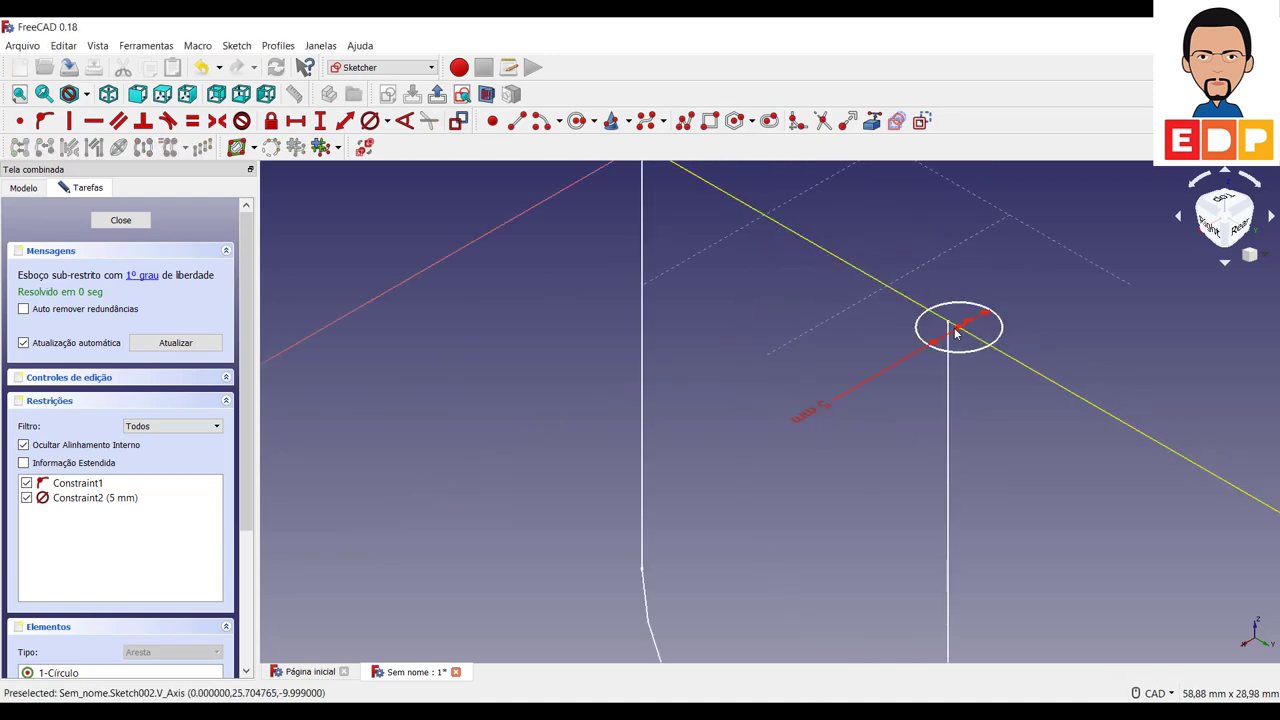
scroll(759, 262, up, 2)
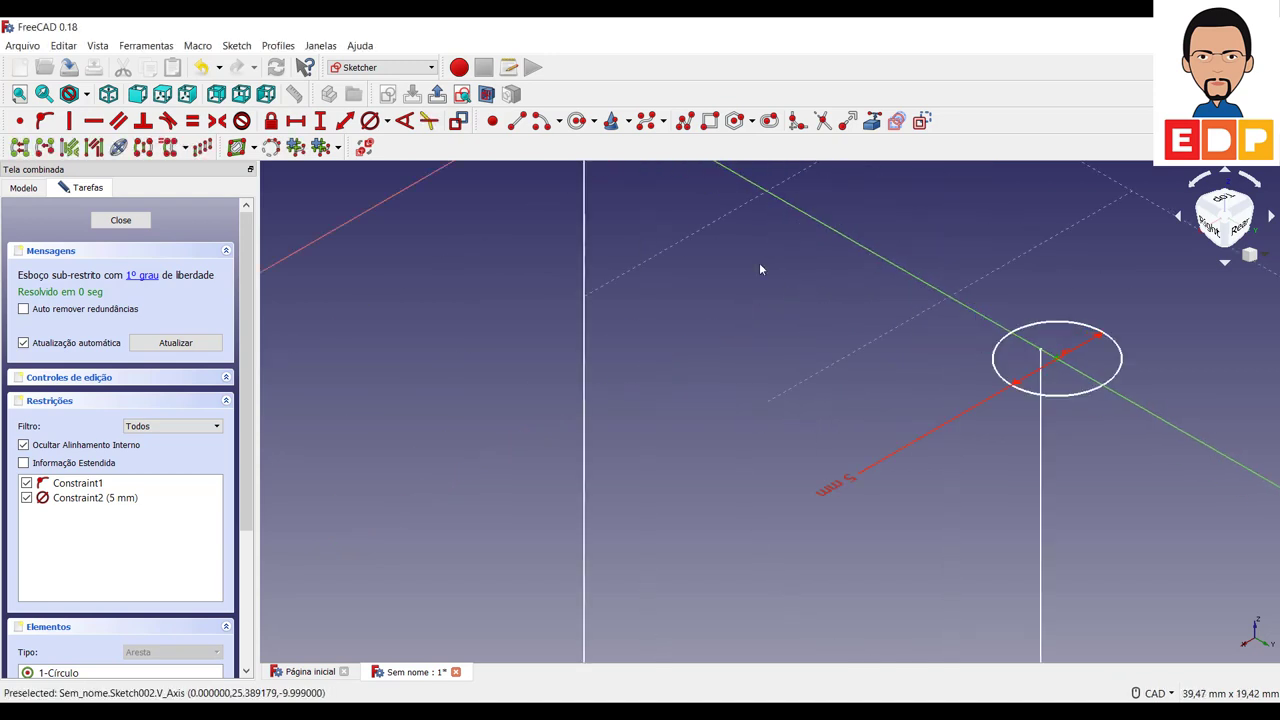
scroll(745, 255, down, 3)
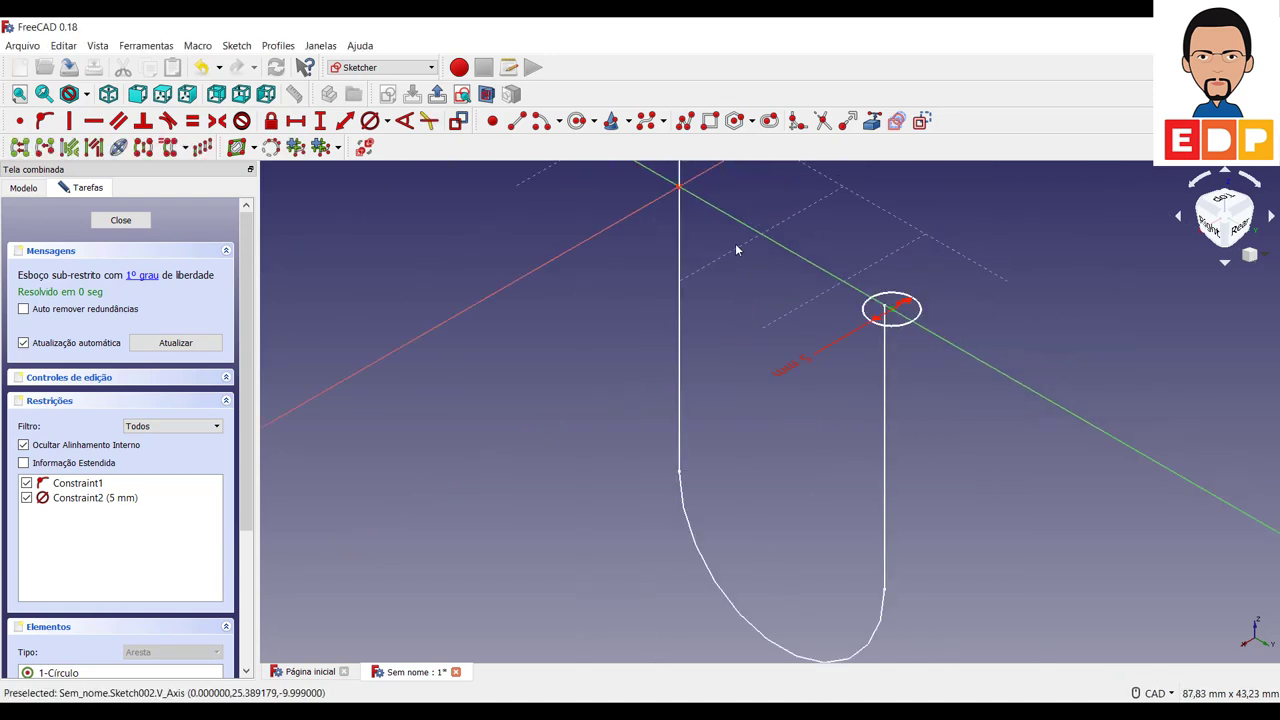
click(679, 190)
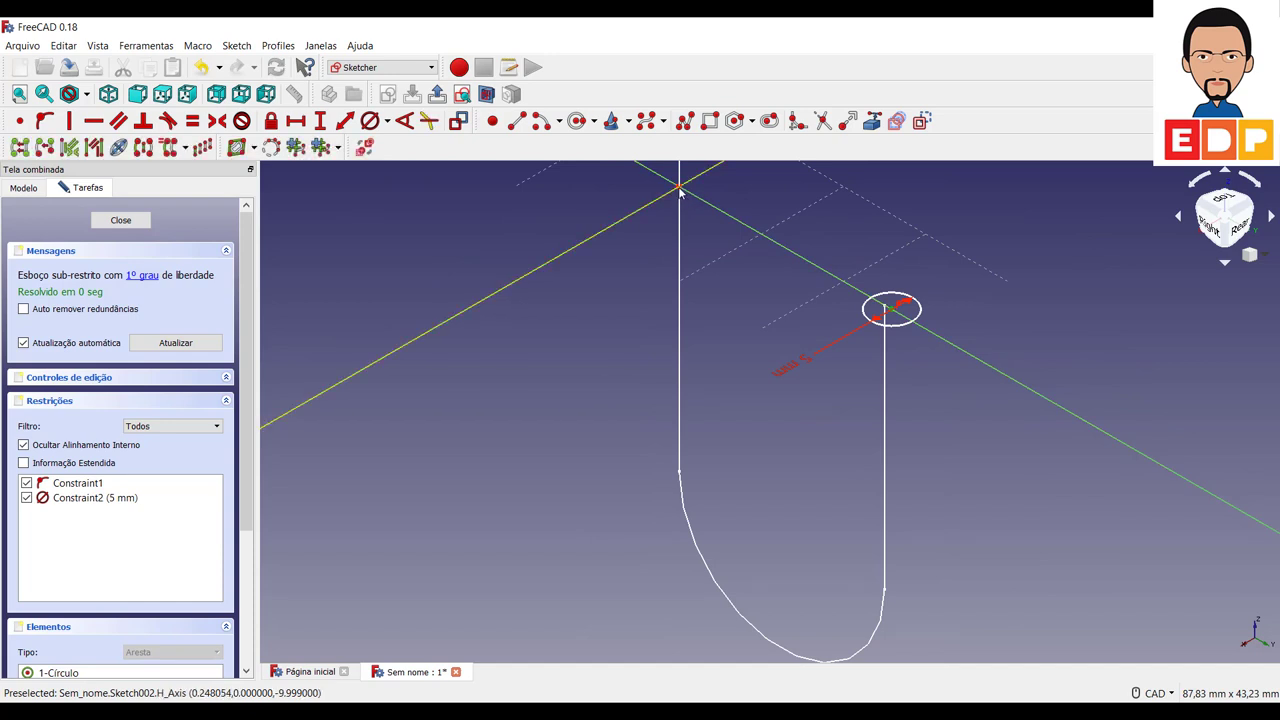
click(730, 217)
Constrain the circle centre 25 mm vertically from the sketch origin, fully constraining the sketch
click(1211, 226)
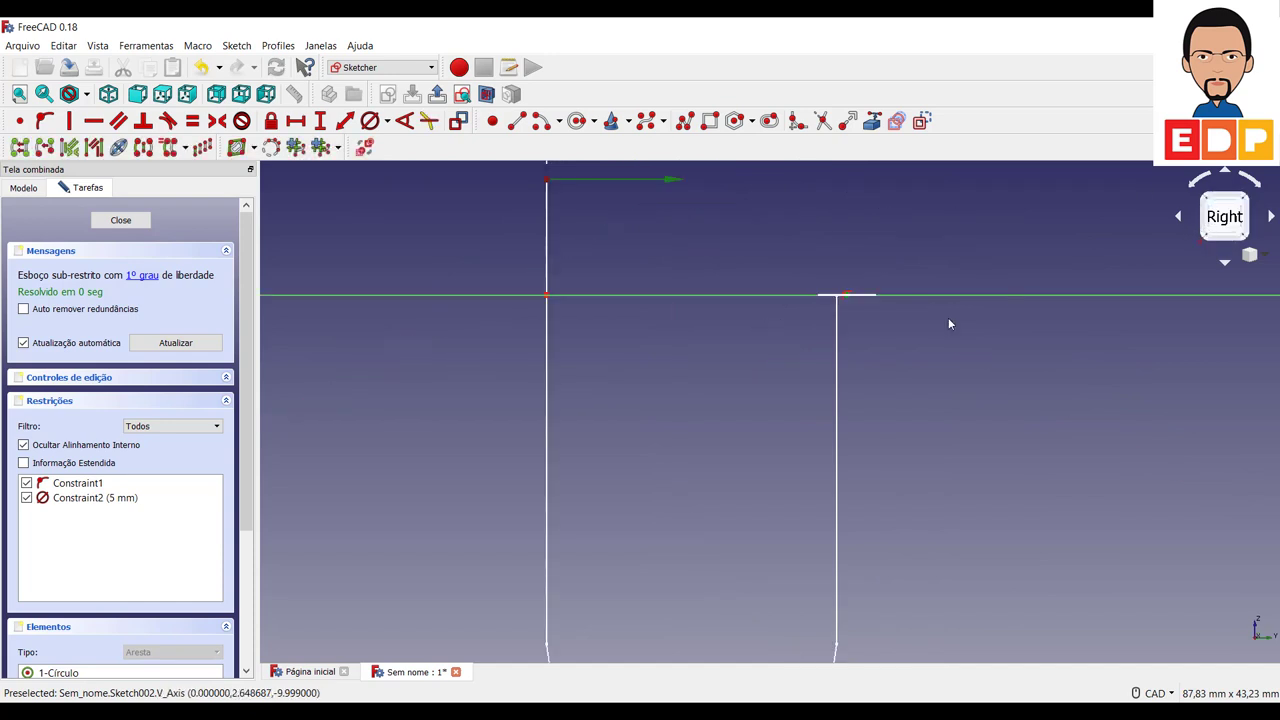
click(934, 423)
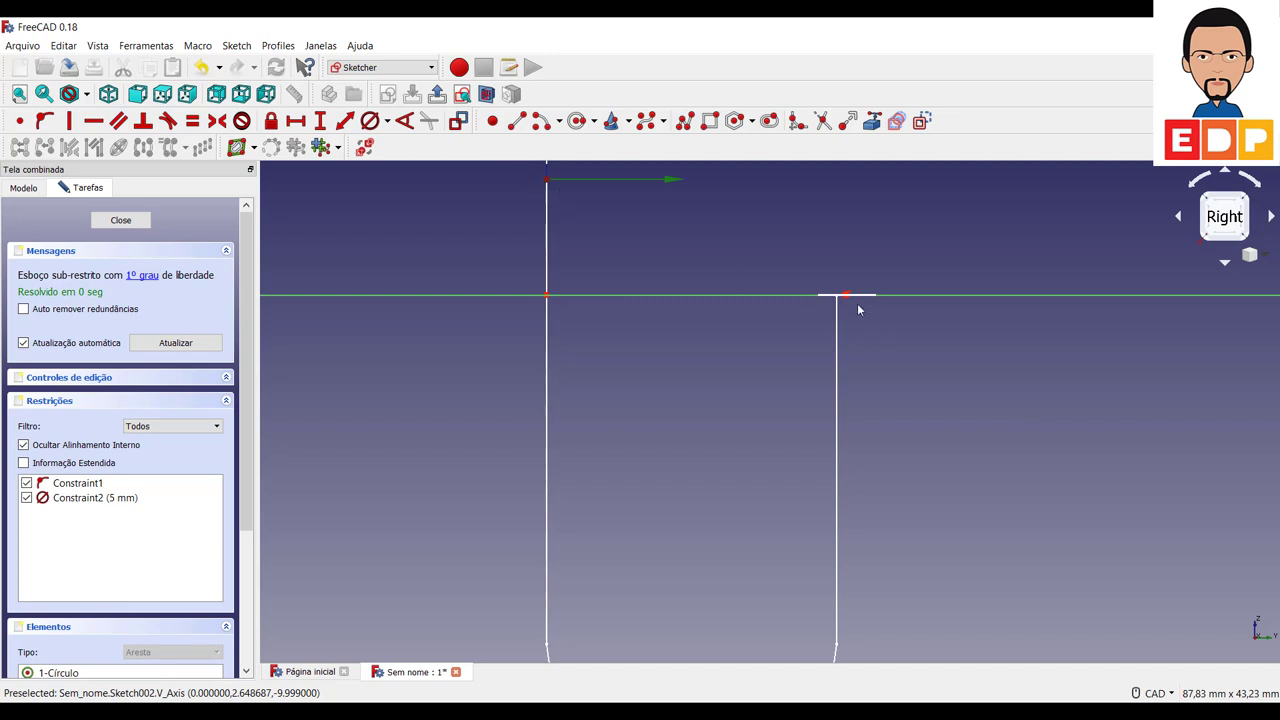
scroll(848, 308, up, 4)
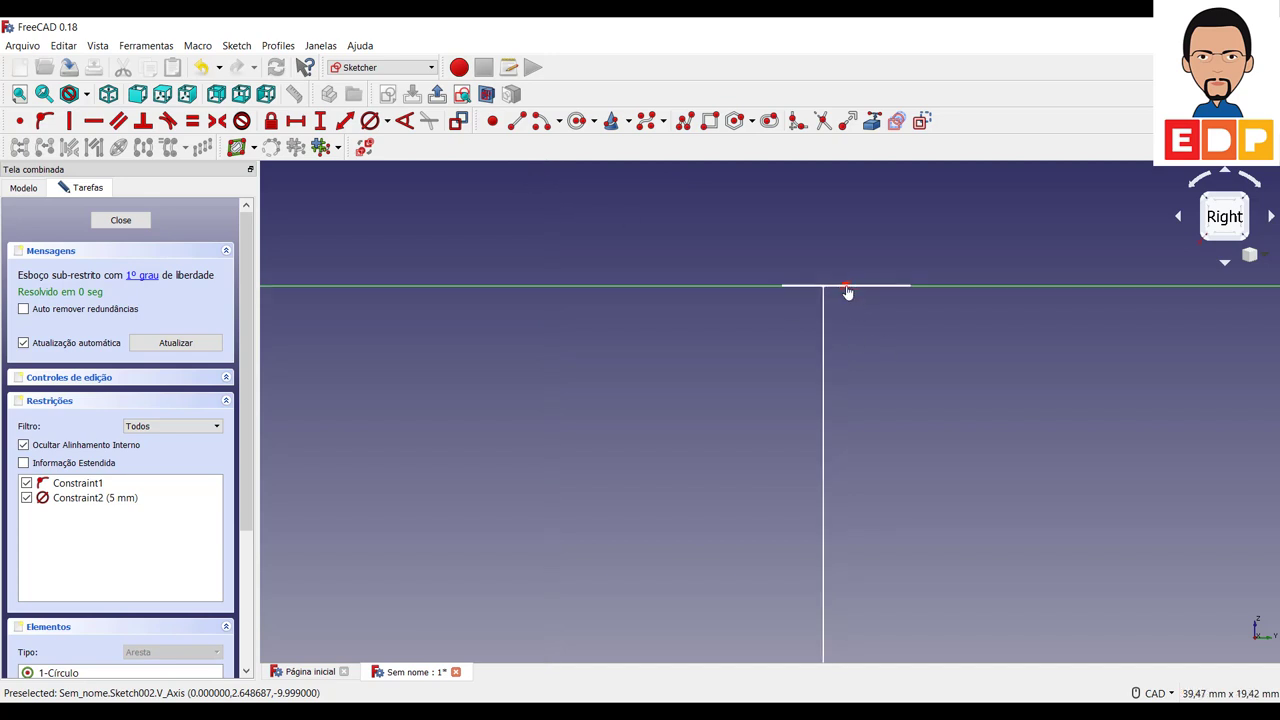
click(1226, 195)
scroll(751, 423, down, 5)
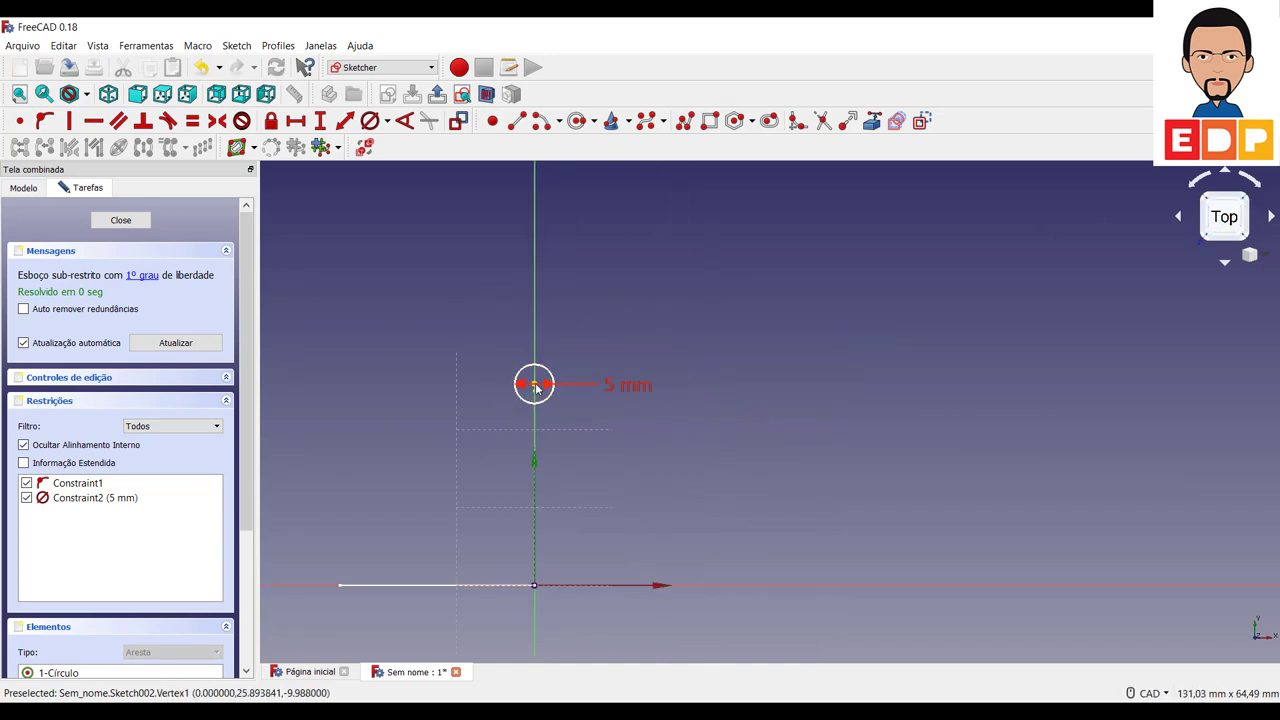
click(536, 590)
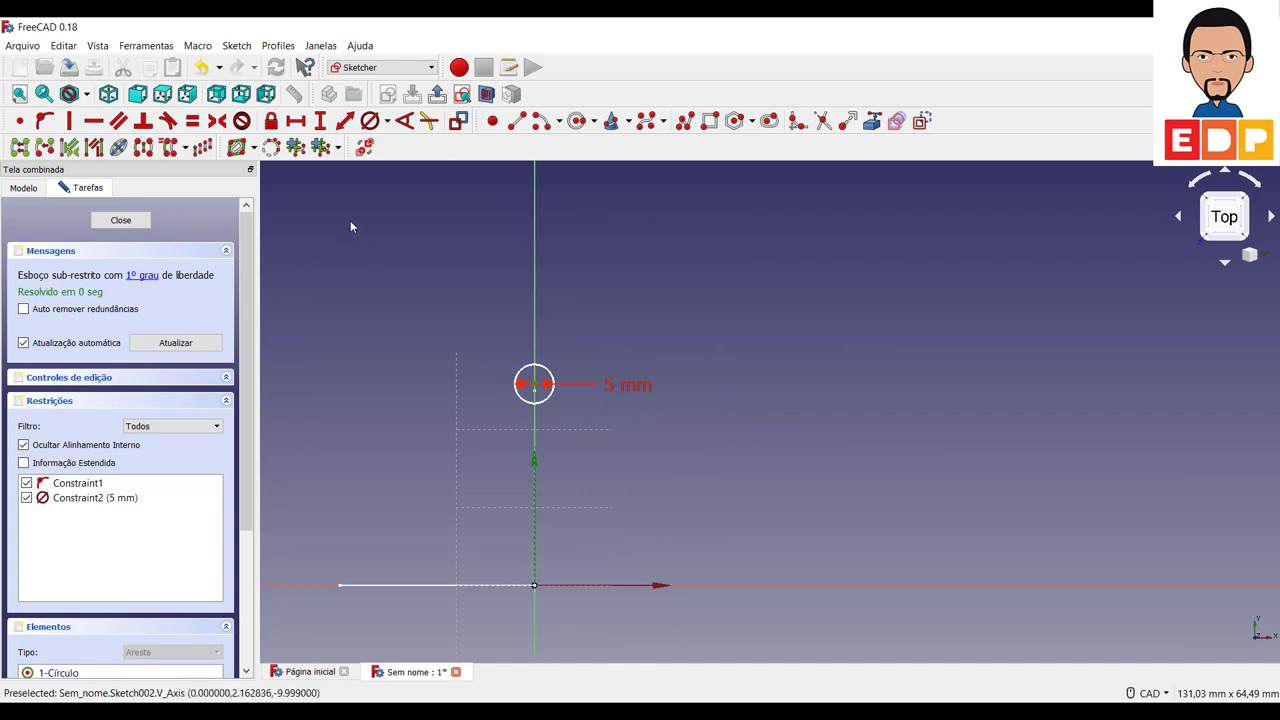
click(320, 120)
text(25)
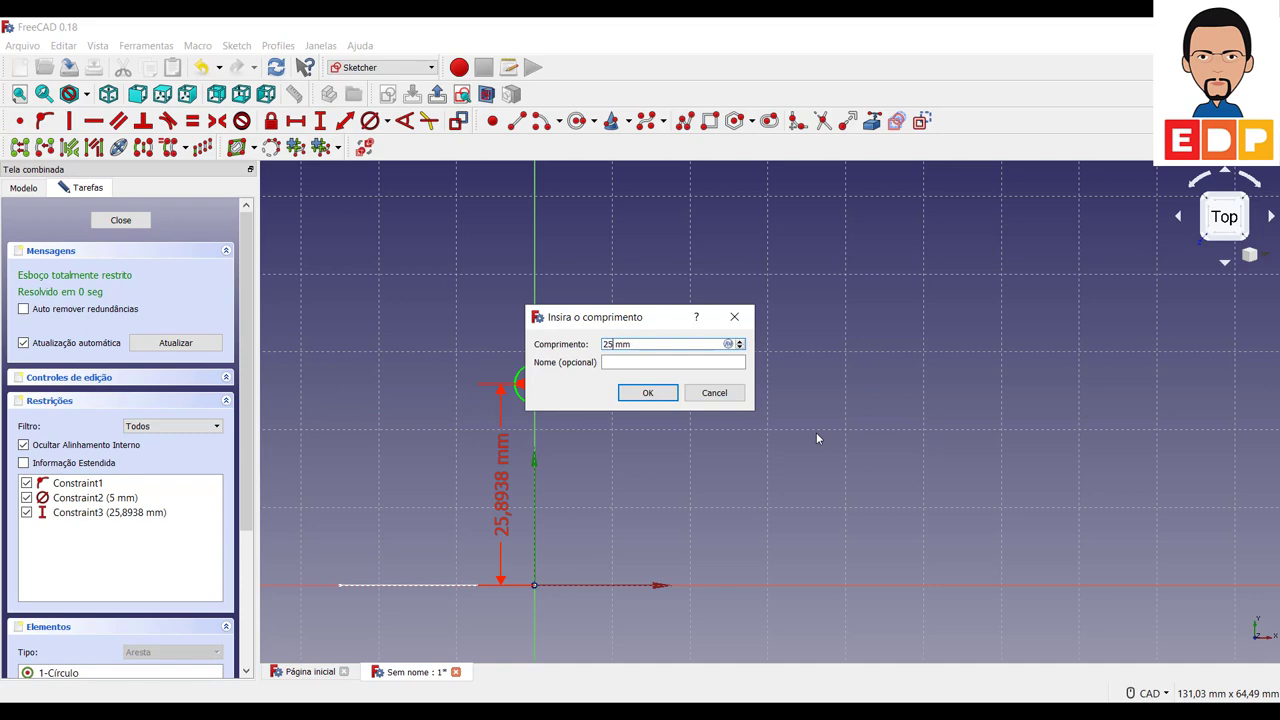
key(Return)
Close the circle sketch and rename Sketch002 to Seção
click(120, 220)
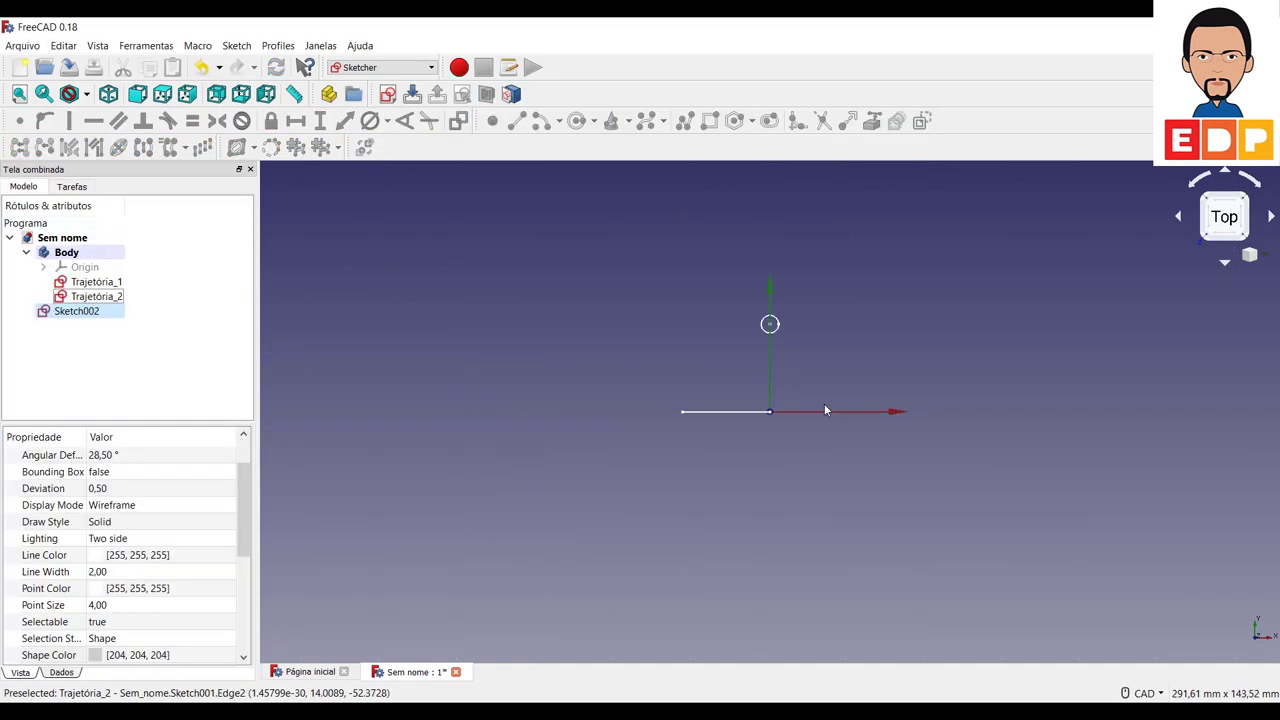
click(1224, 195)
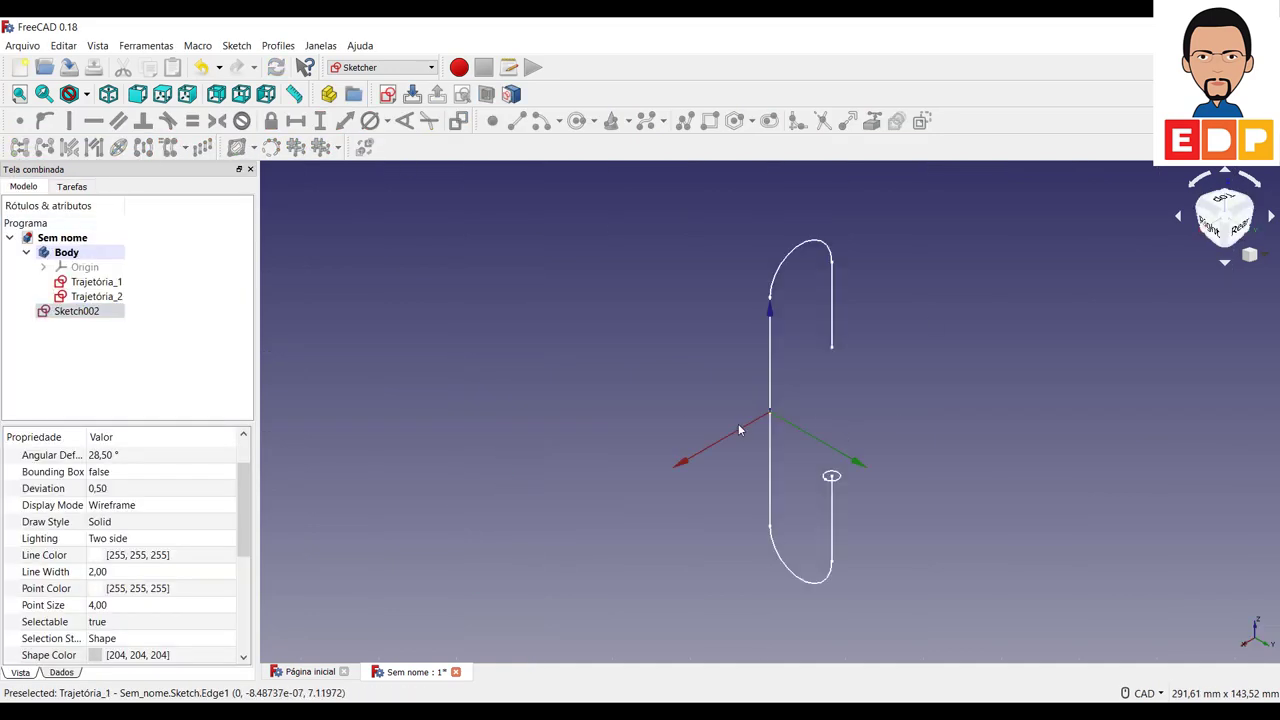
right_click(86, 316)
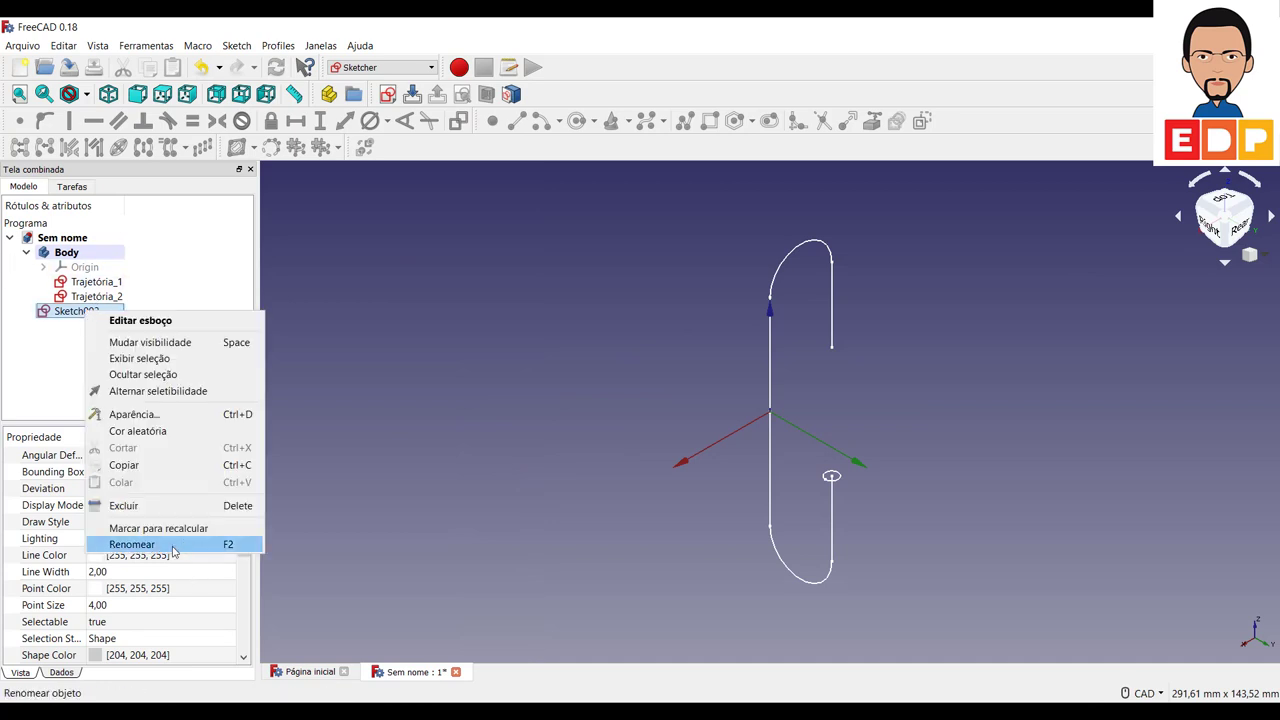
click(132, 544)
text(Se)
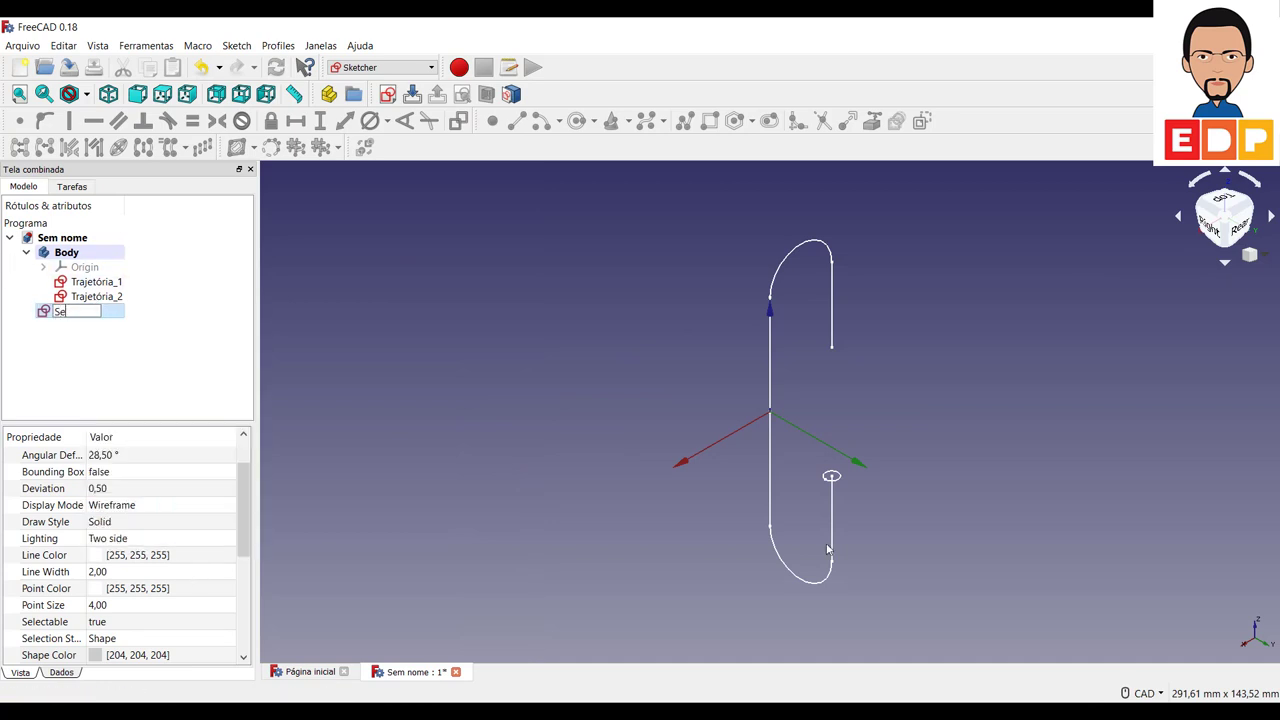
text(ção)
key(Return)
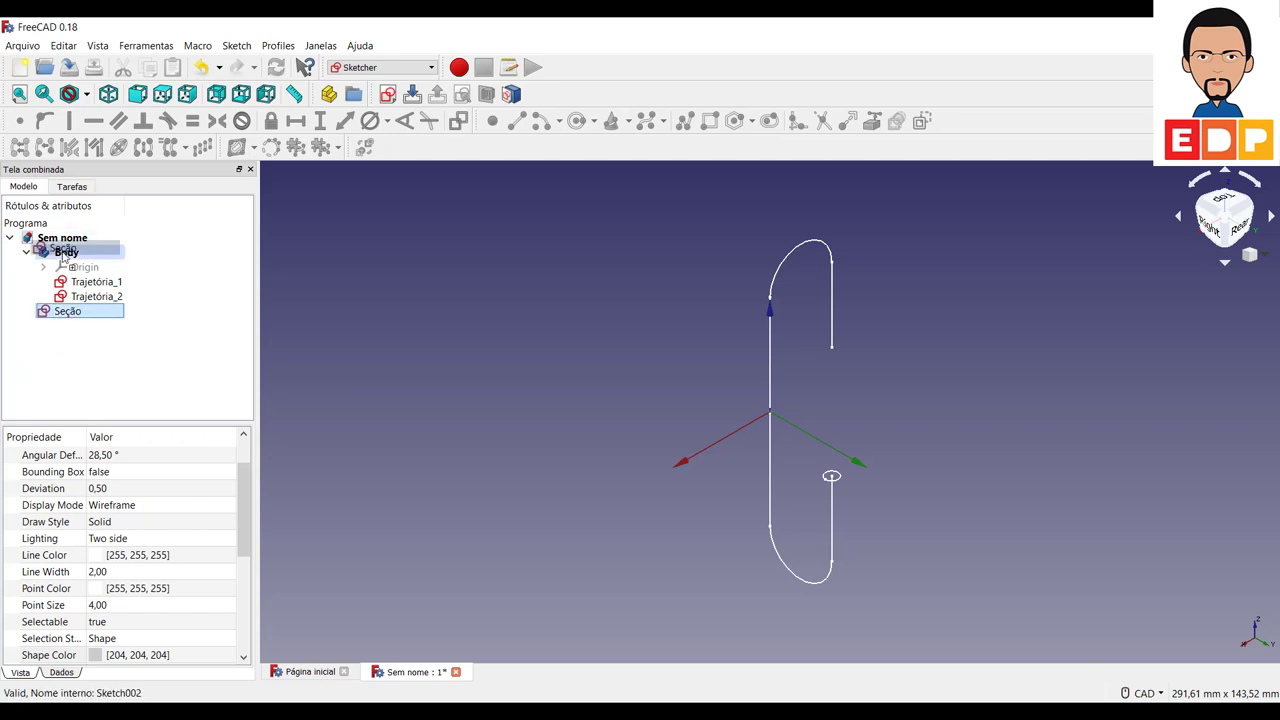
click(278, 321)
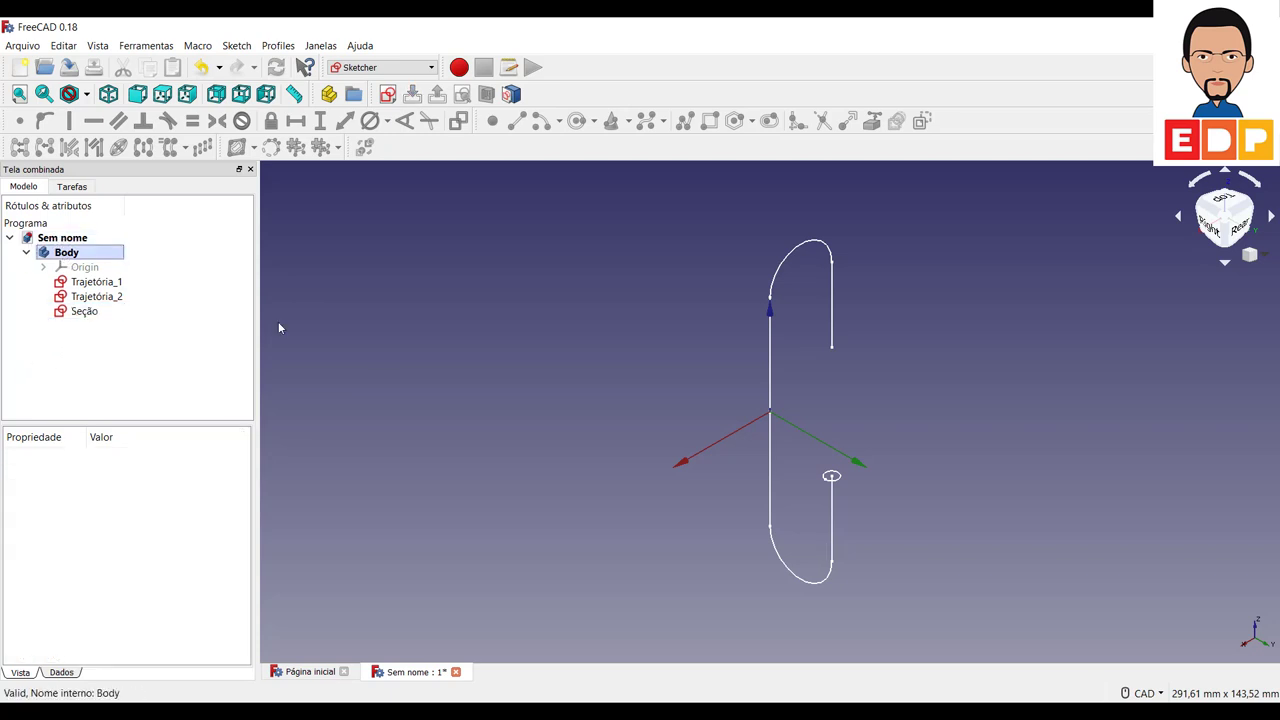
Select both Trajetória_1 and Trajetória_2 and open the workbench list
click(95, 282)
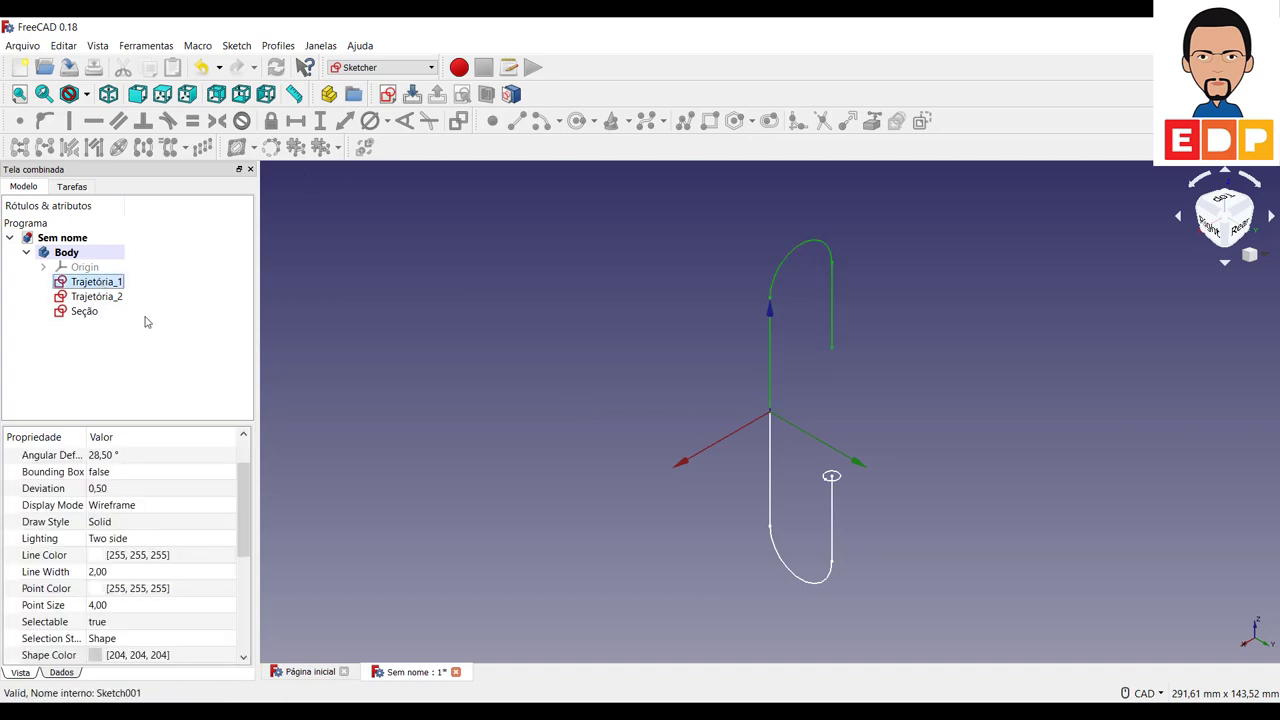
ctrl+click(112, 297)
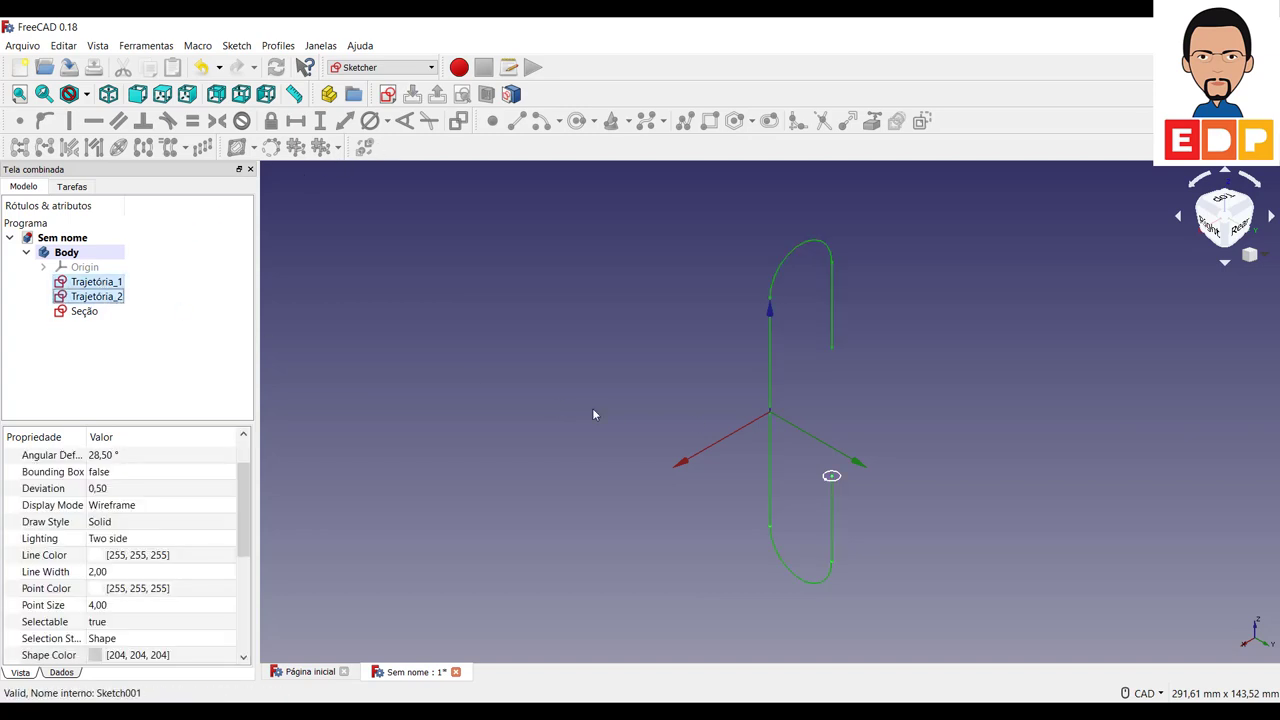
click(382, 67)
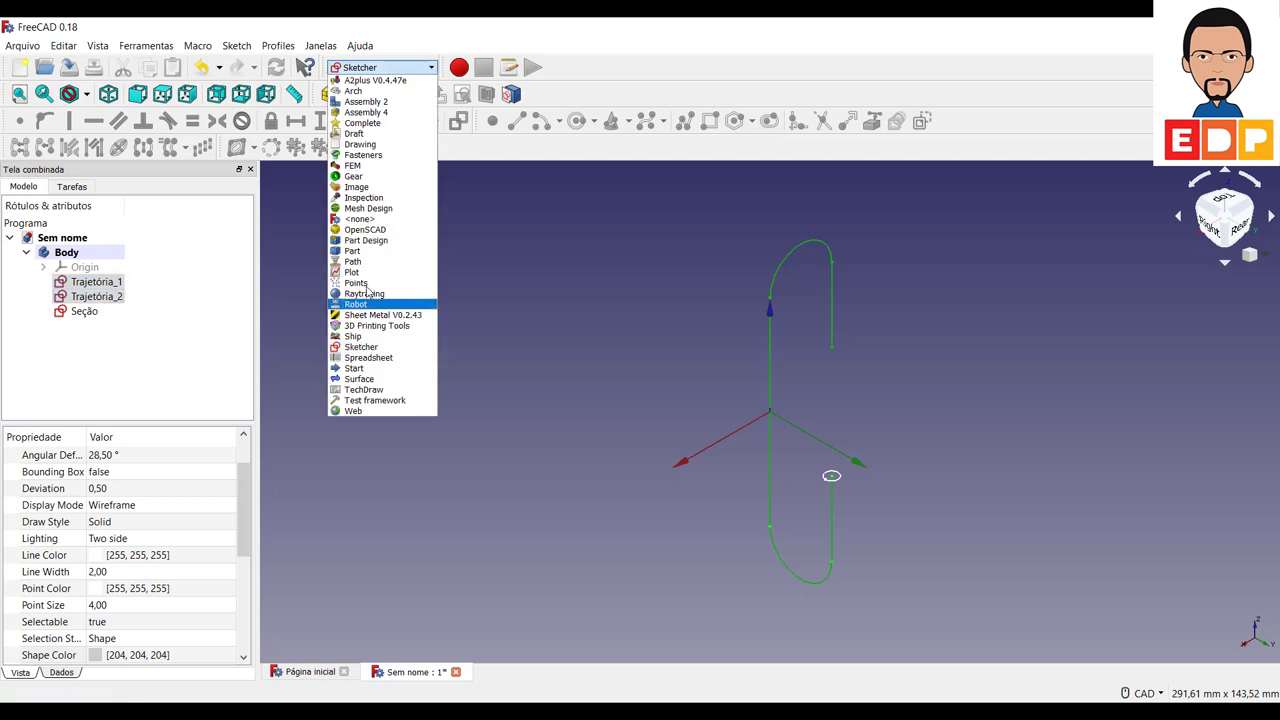
In the Part workbench, fuse the two Trajetória paths with a Boolean Union
click(363, 251)
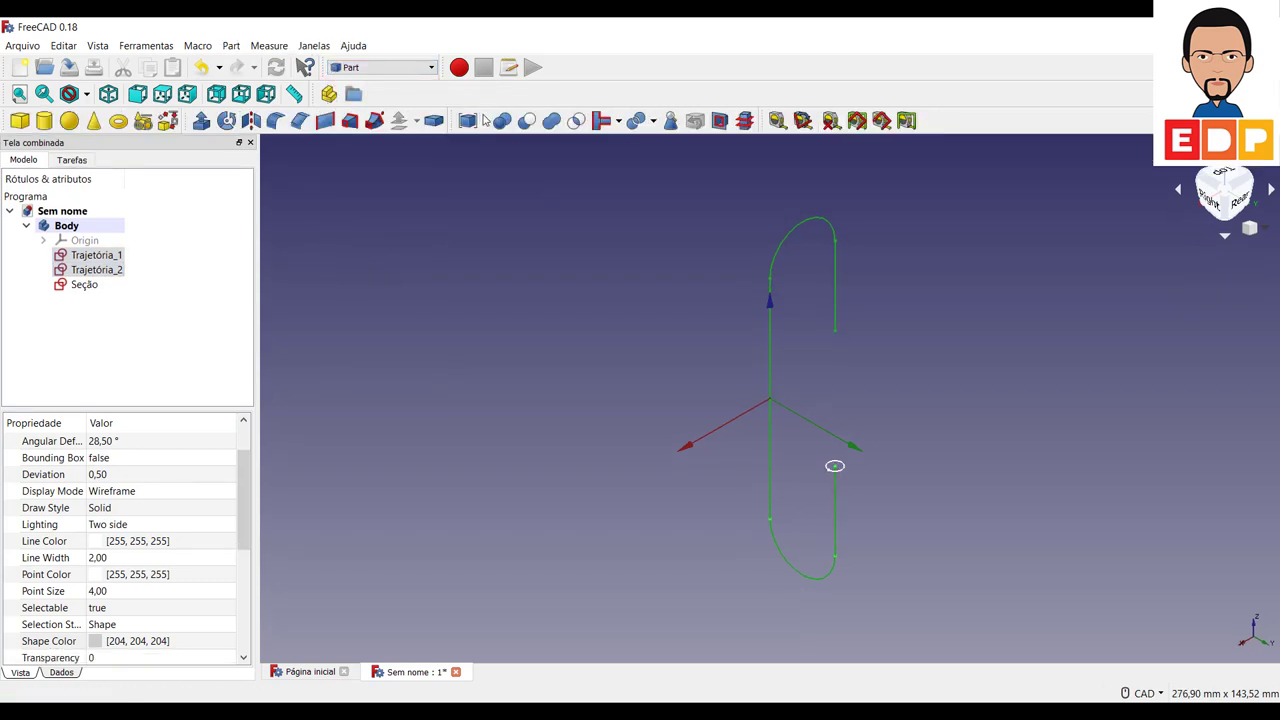
click(551, 121)
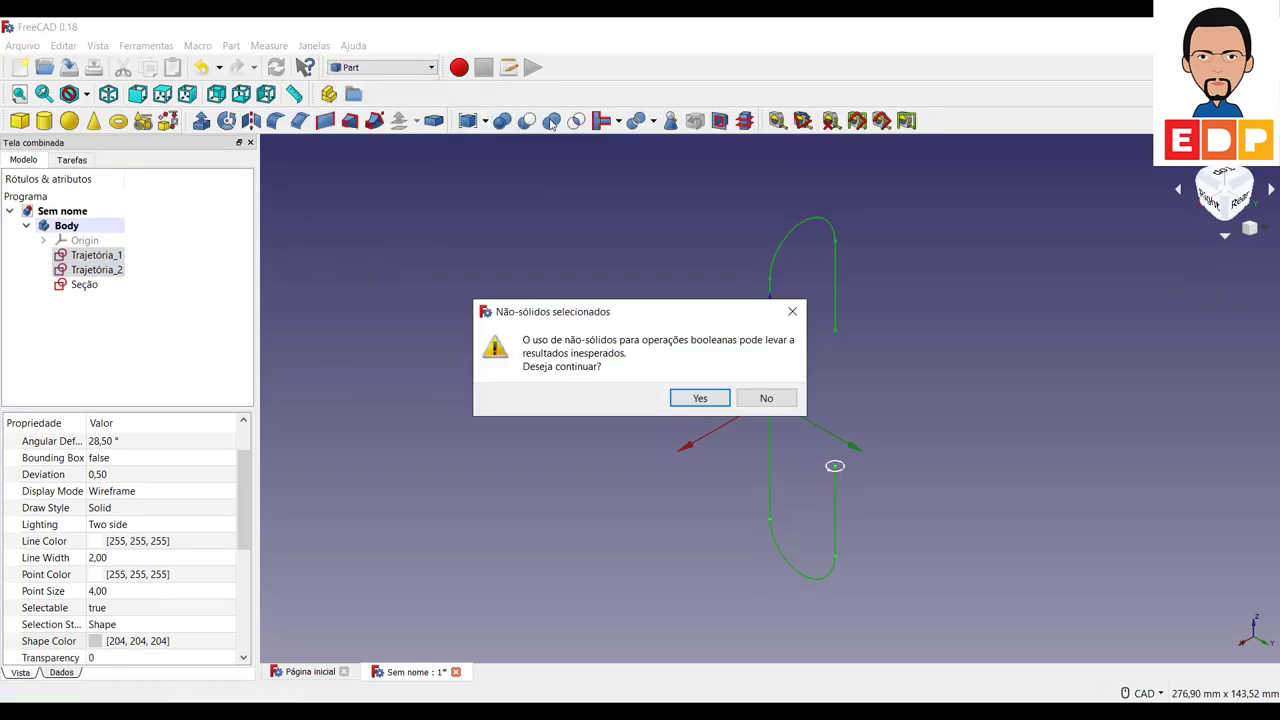
click(700, 398)
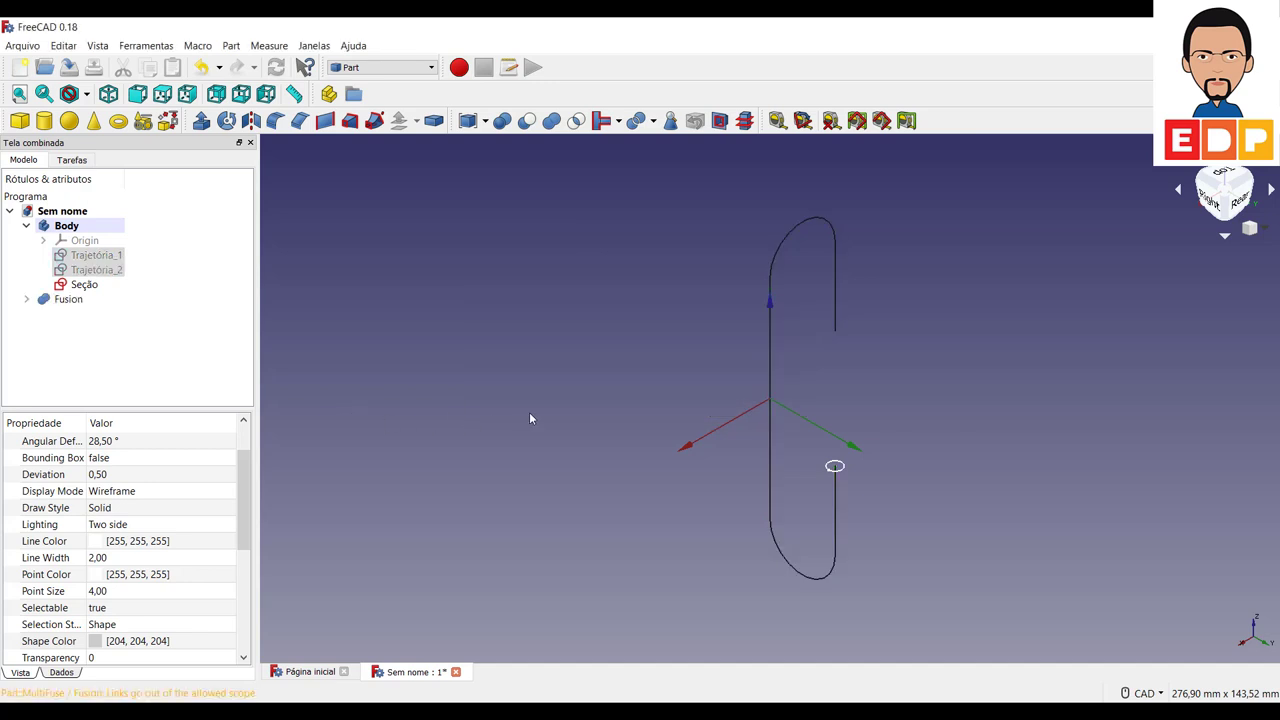
click(421, 367)
Sweep the Seção circle along the fused path with Create solid and Frenet enabled
click(374, 120)
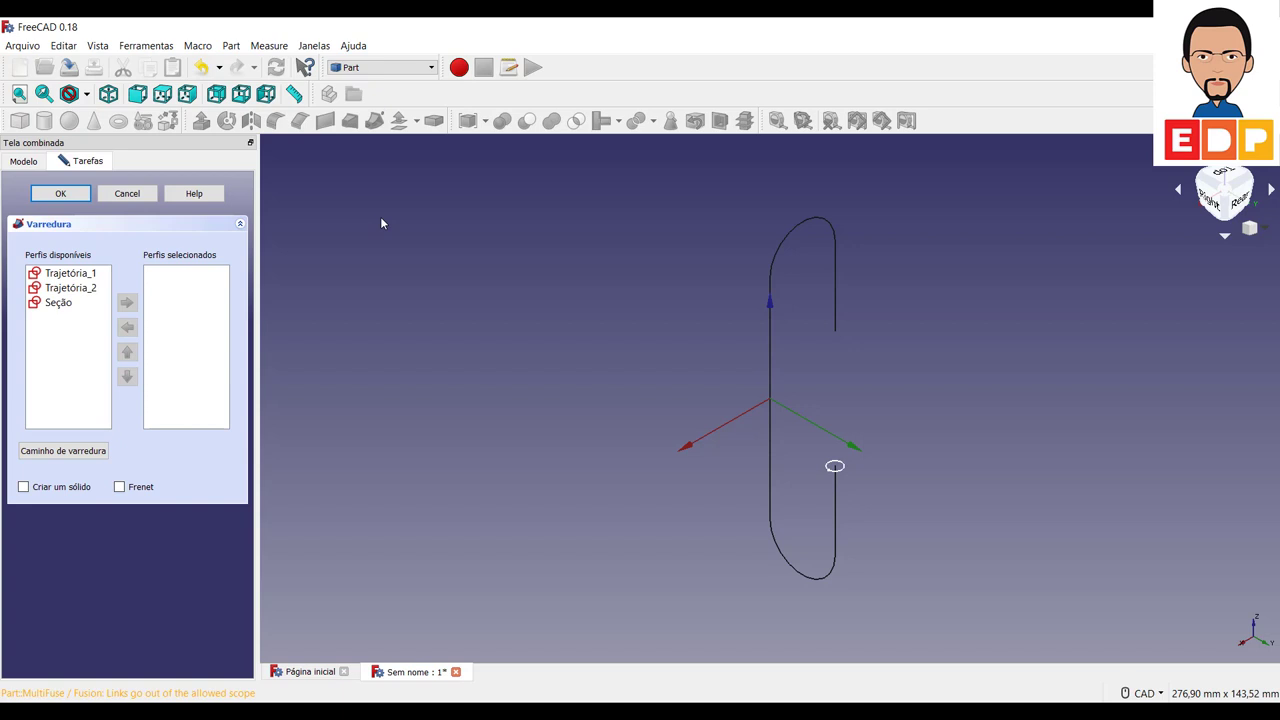
click(70, 306)
click(127, 304)
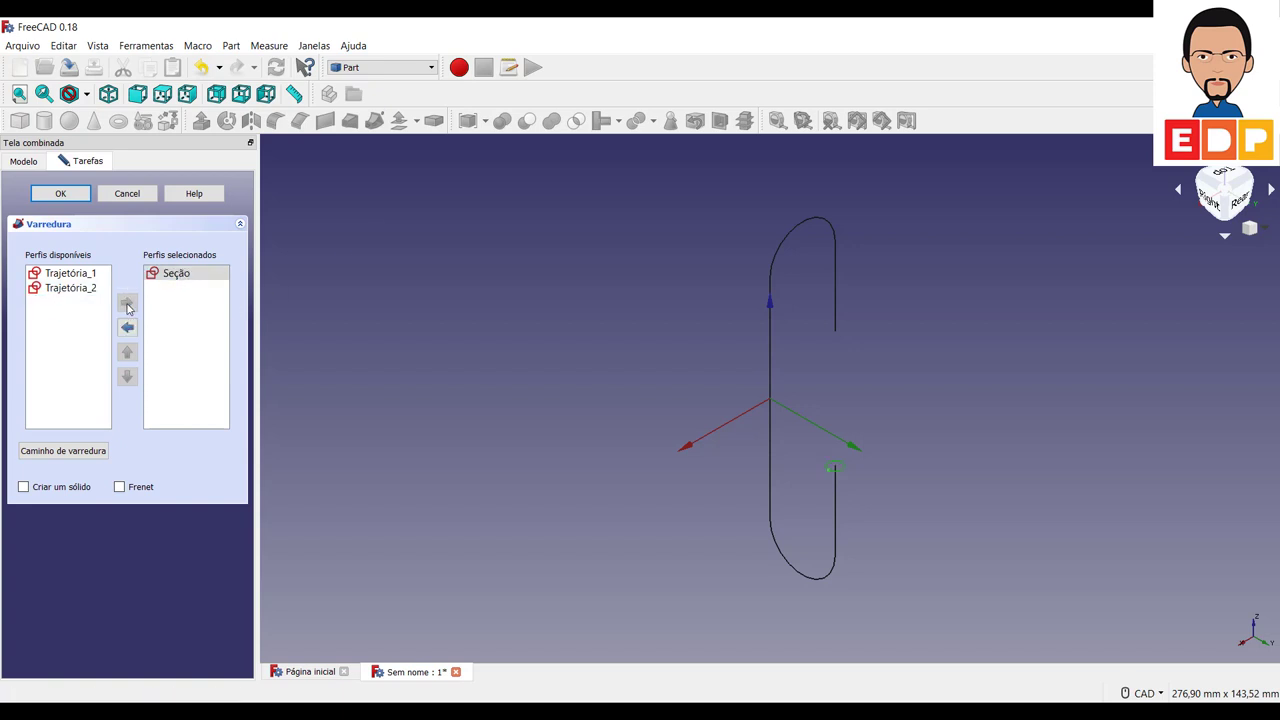
click(24, 487)
click(120, 487)
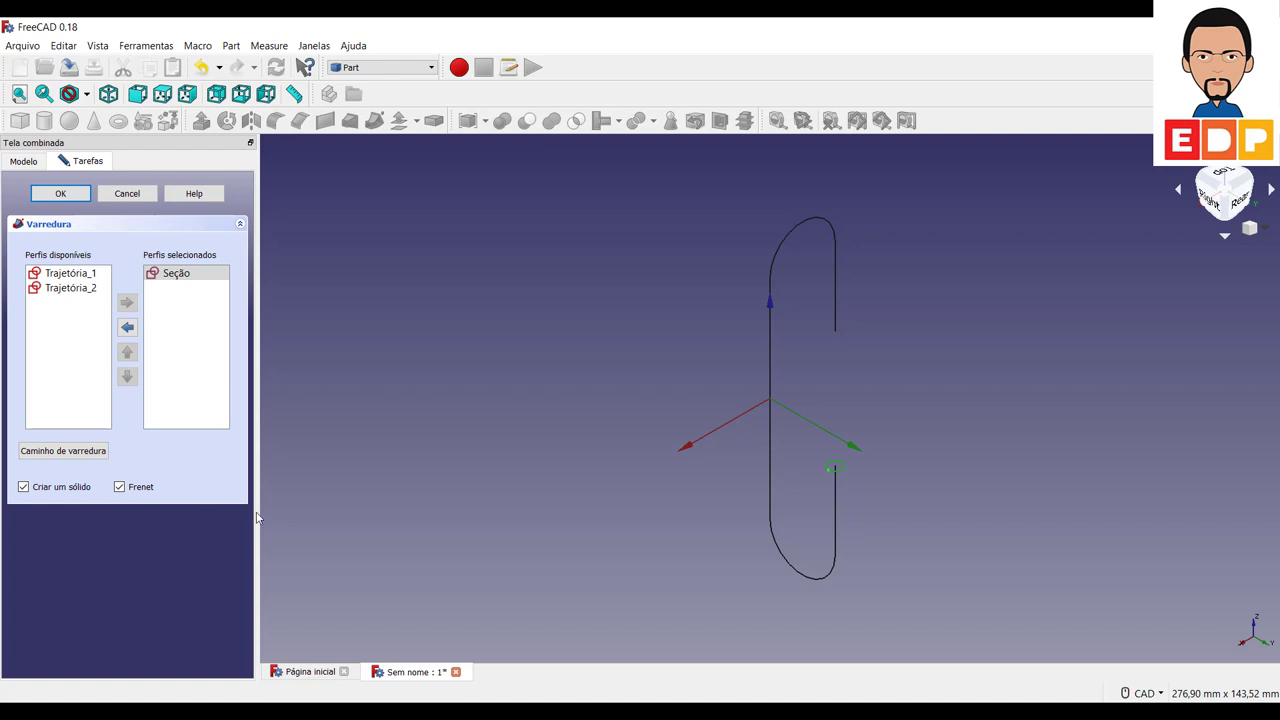
click(55, 449)
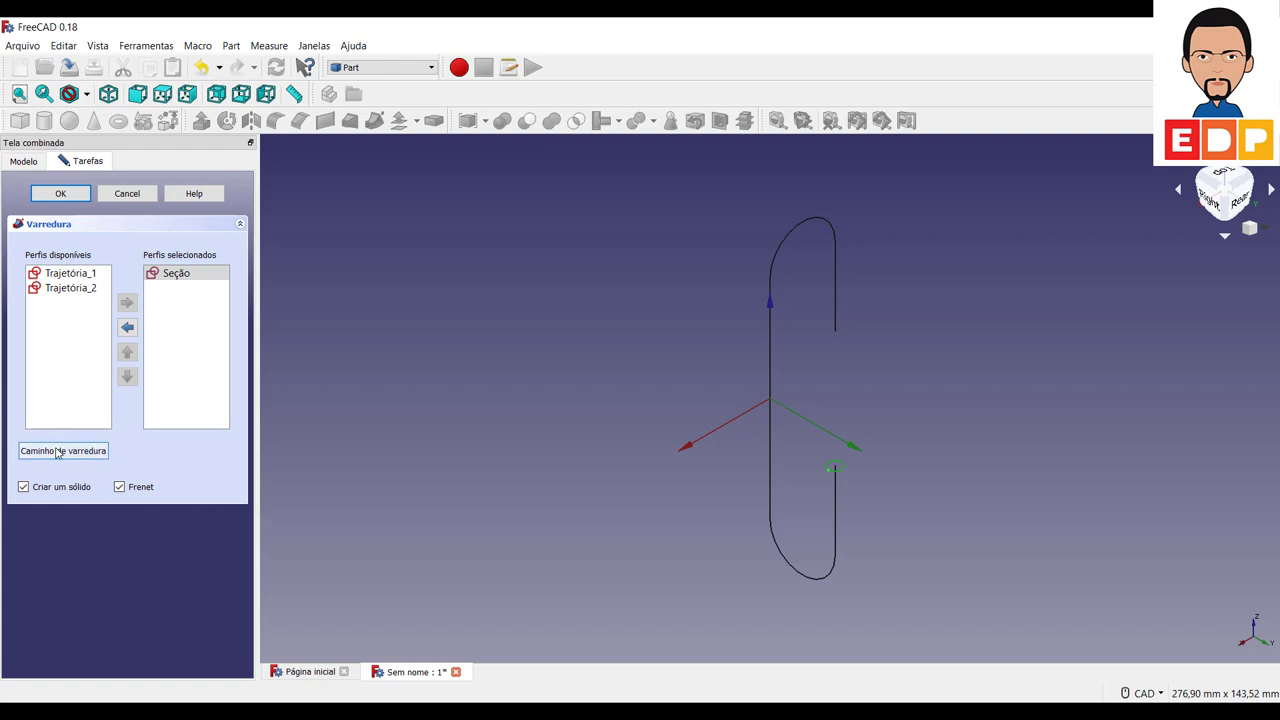
click(834, 570)
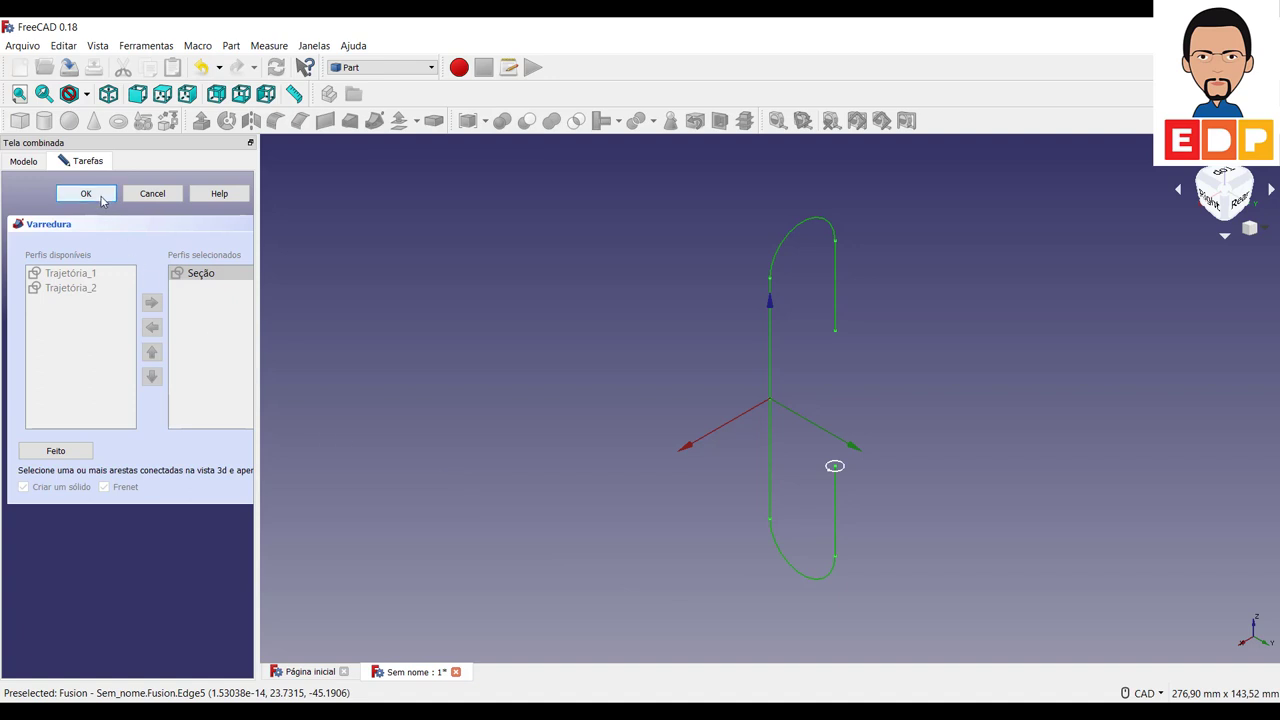
click(68, 458)
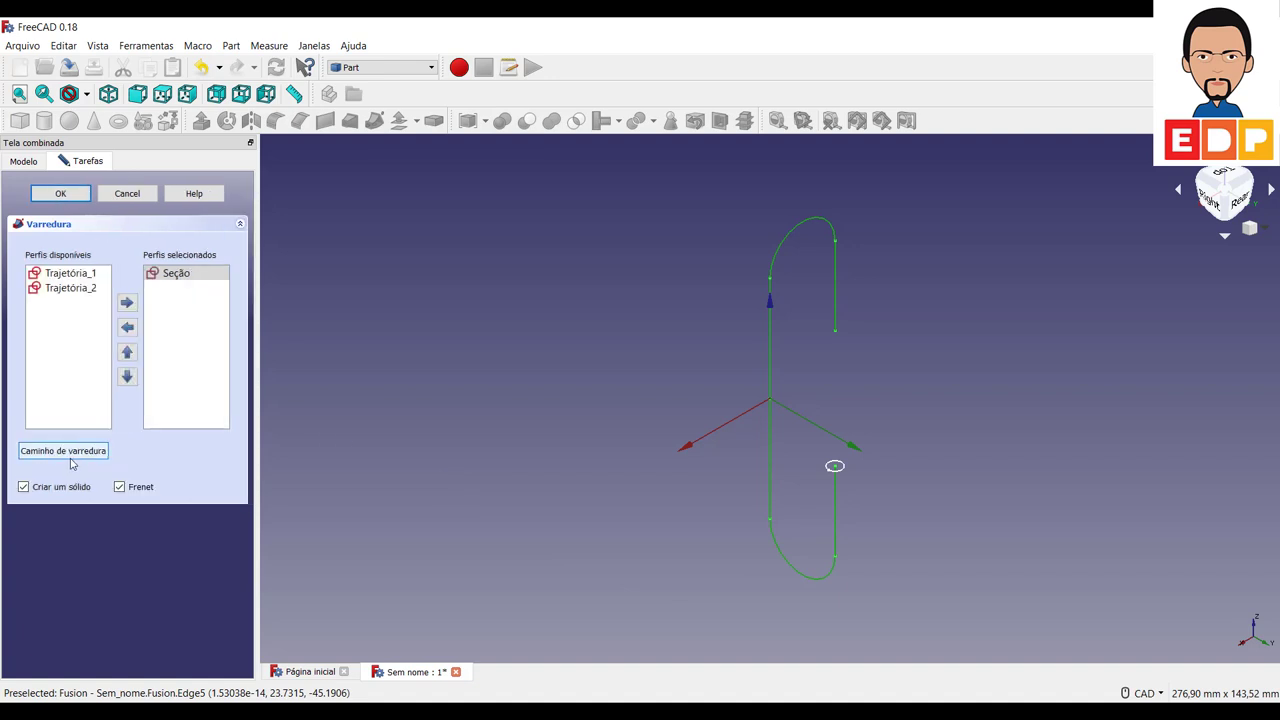
click(61, 193)
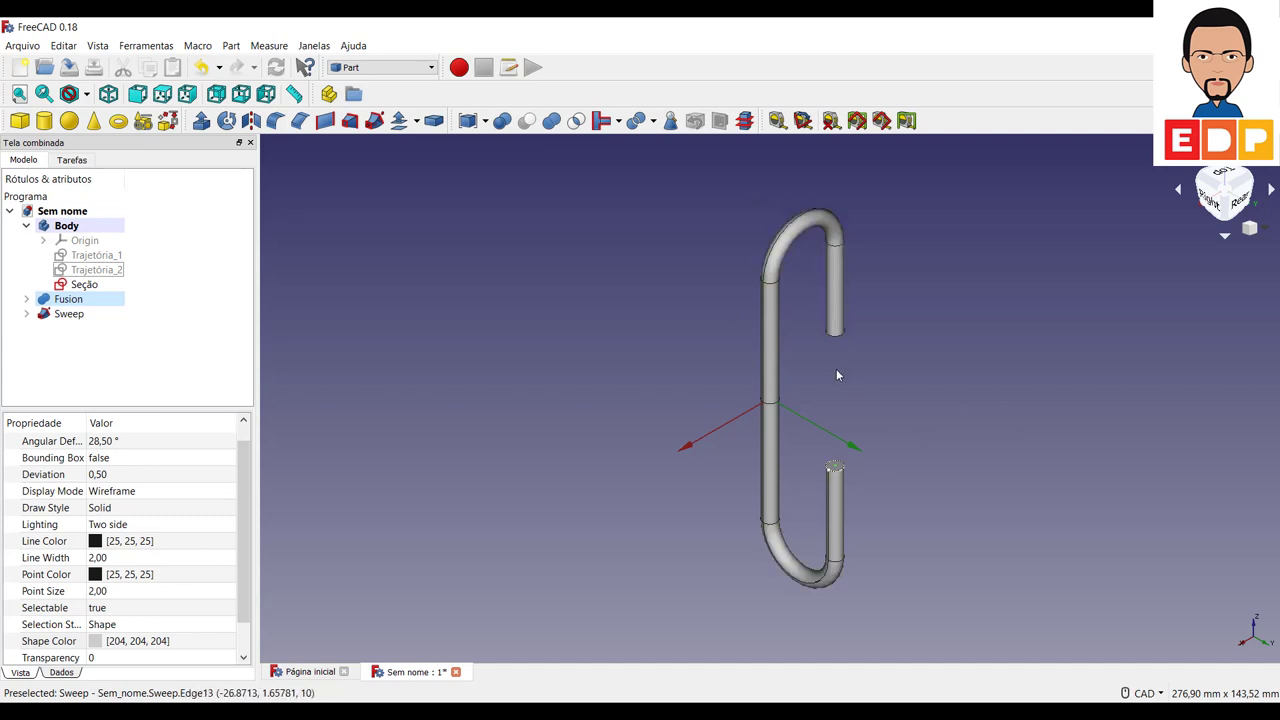
Set the Sweep tube's Shape Color to green (#00aa00) after trying and cancelling red
click(131, 645)
click(170, 645)
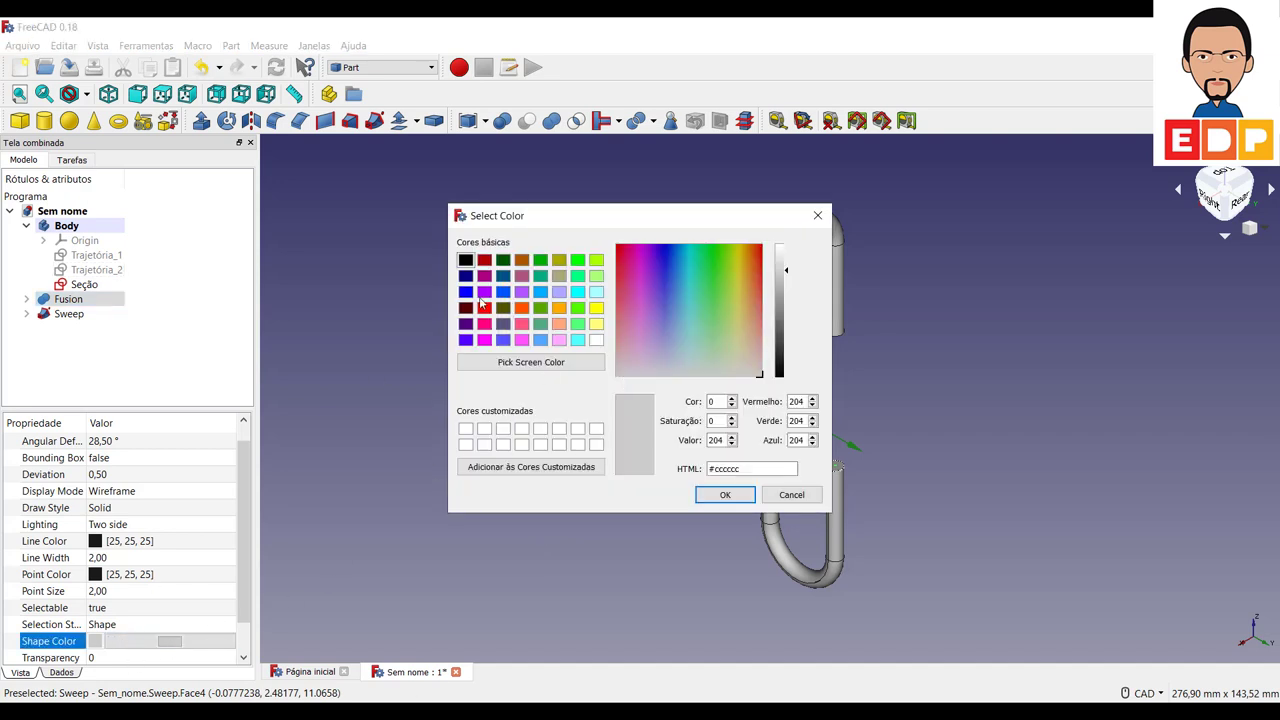
click(486, 309)
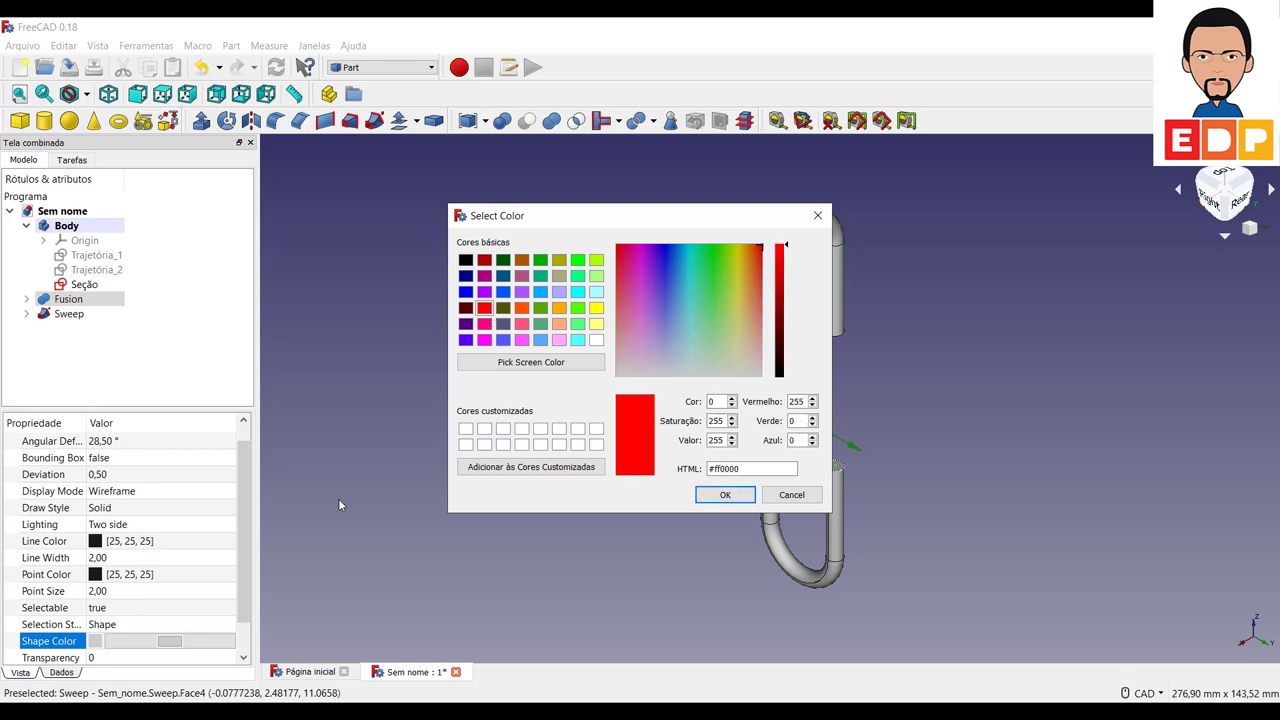
click(791, 494)
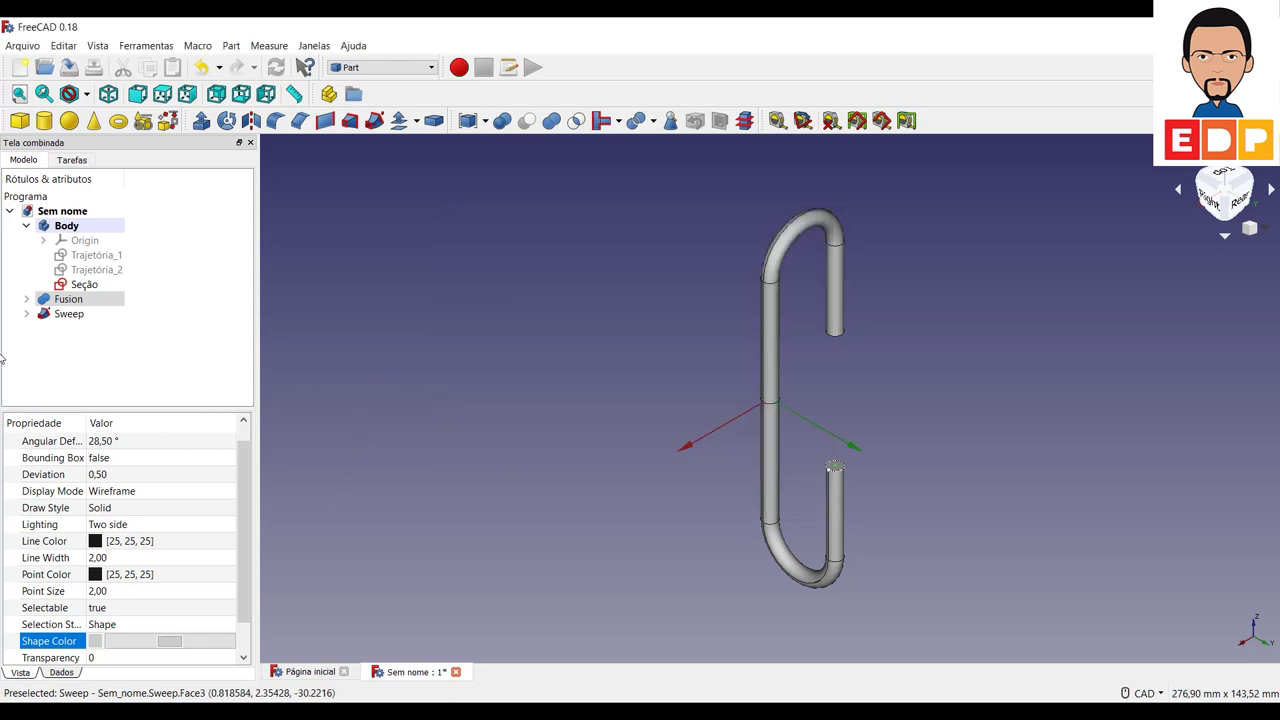
click(56, 314)
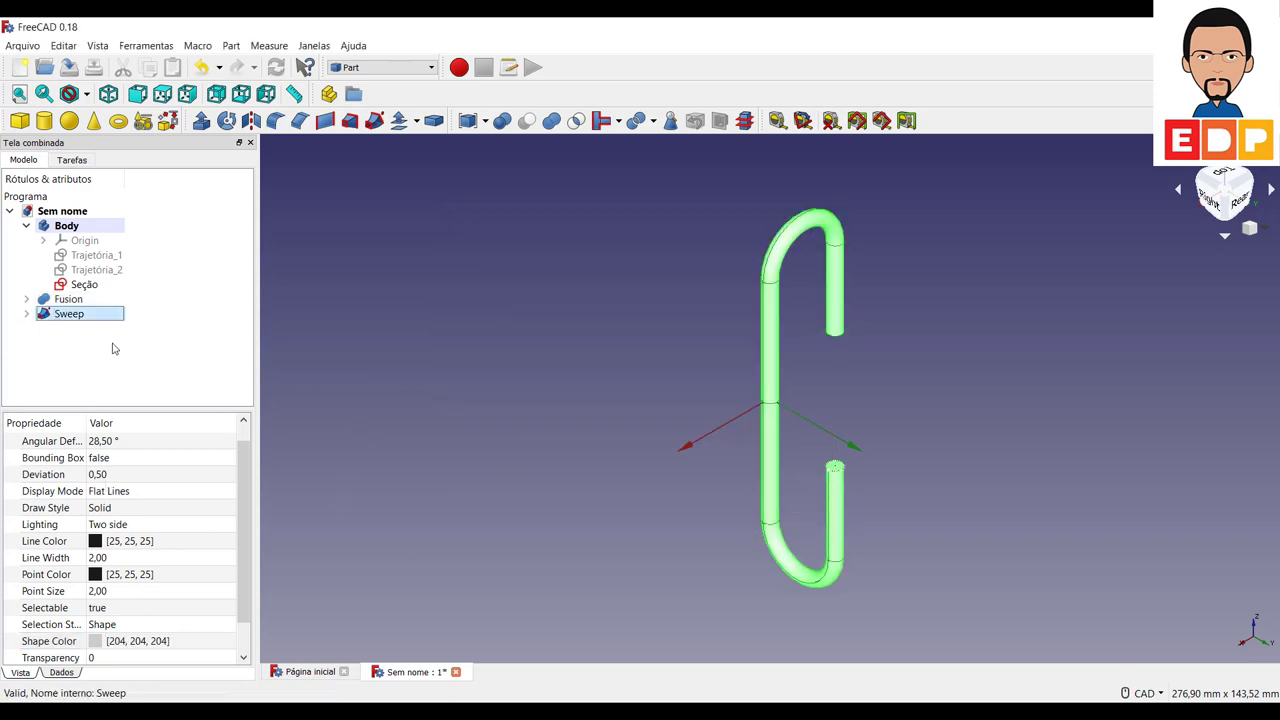
double_click(107, 643)
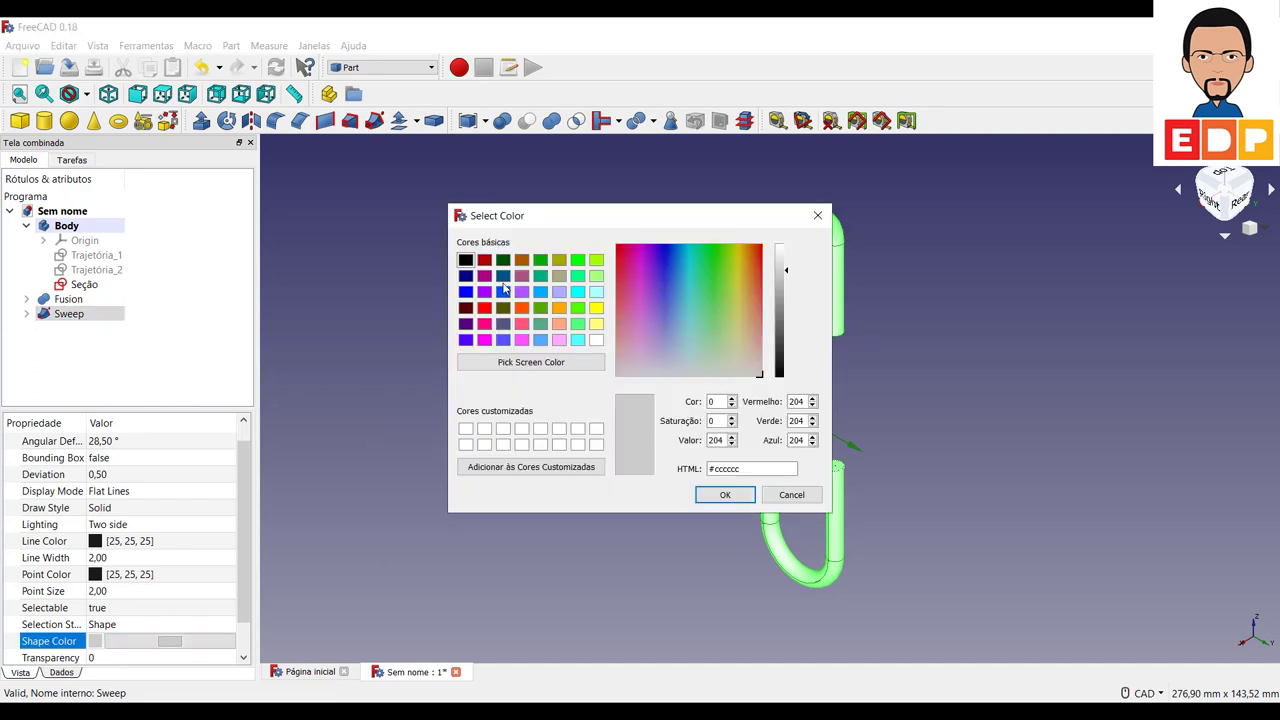
click(540, 261)
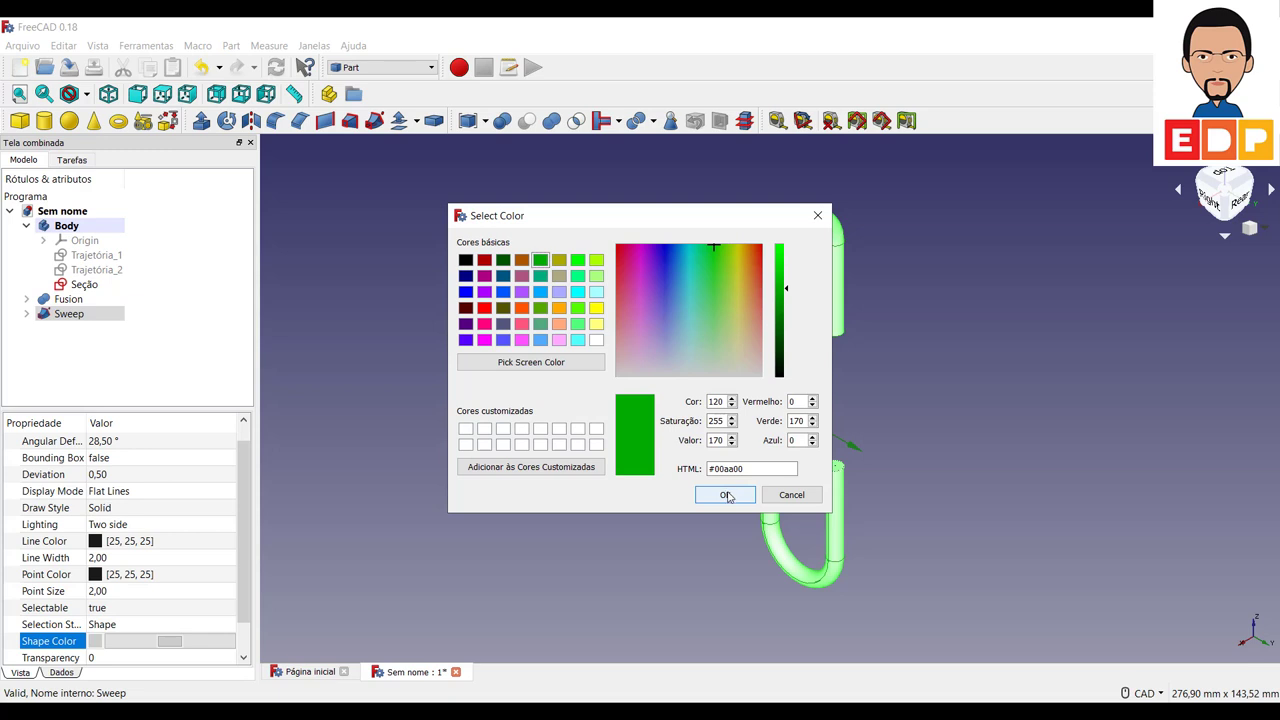
click(727, 496)
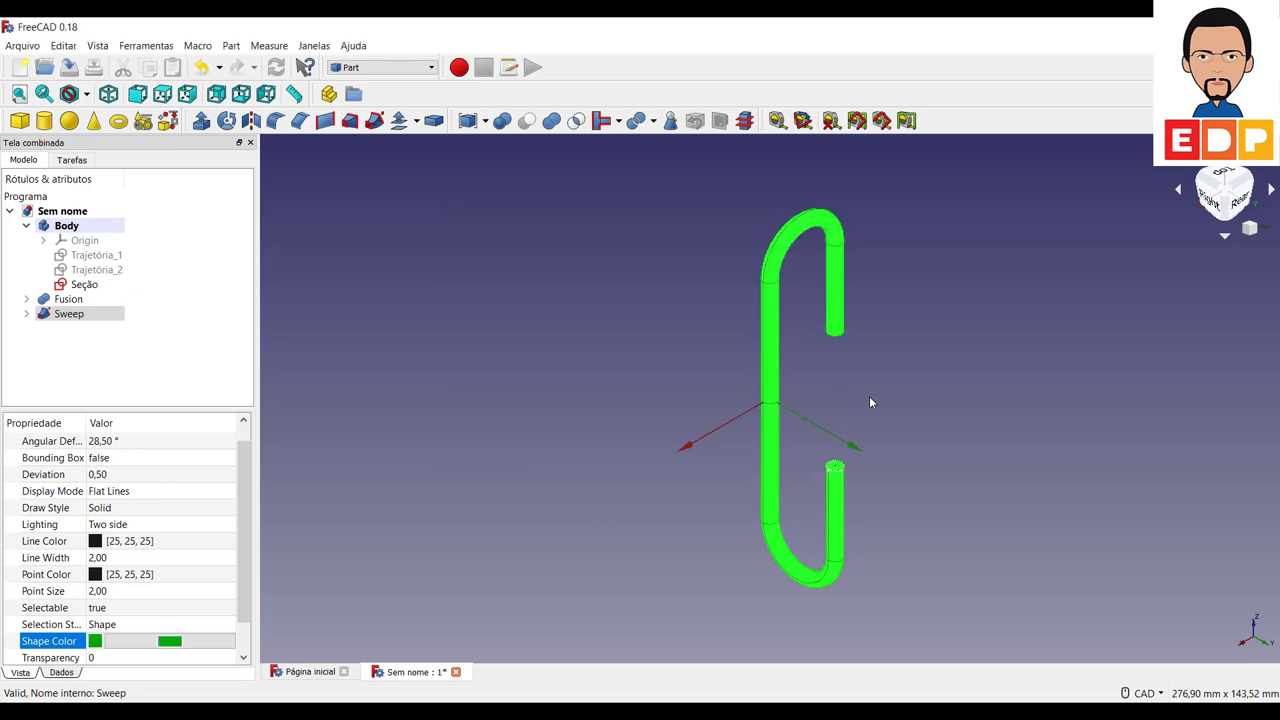
click(924, 388)
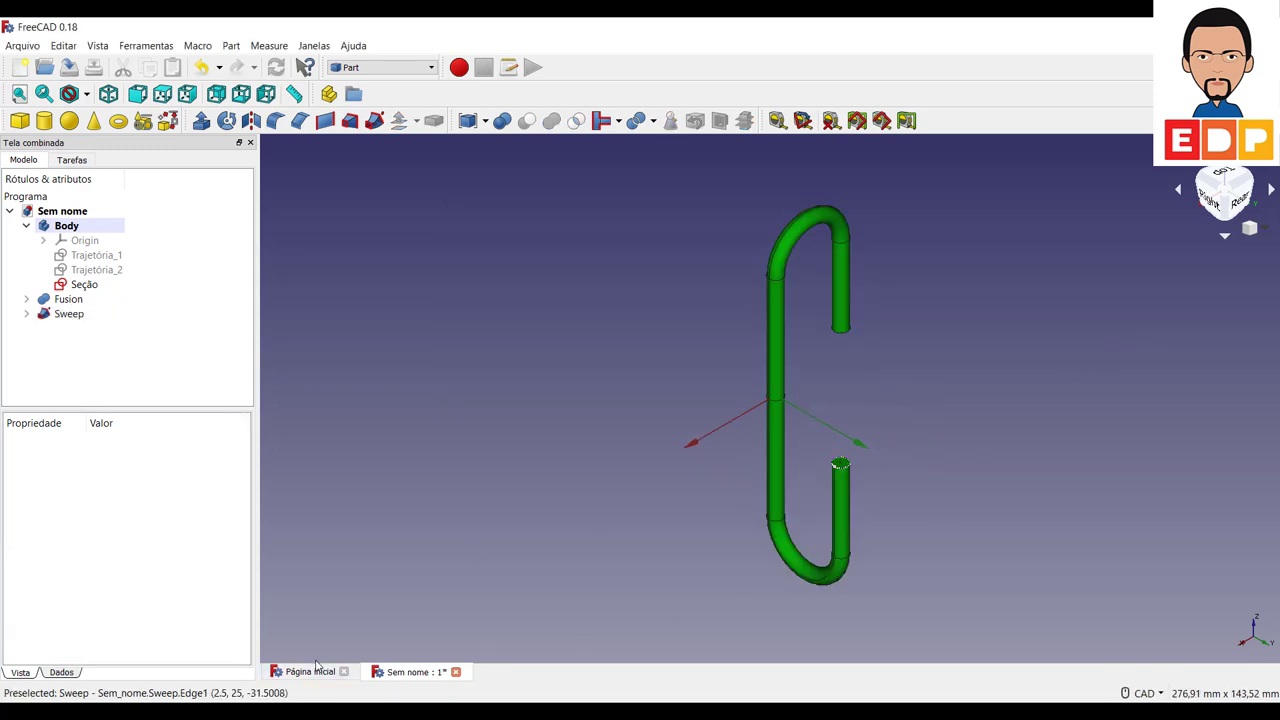